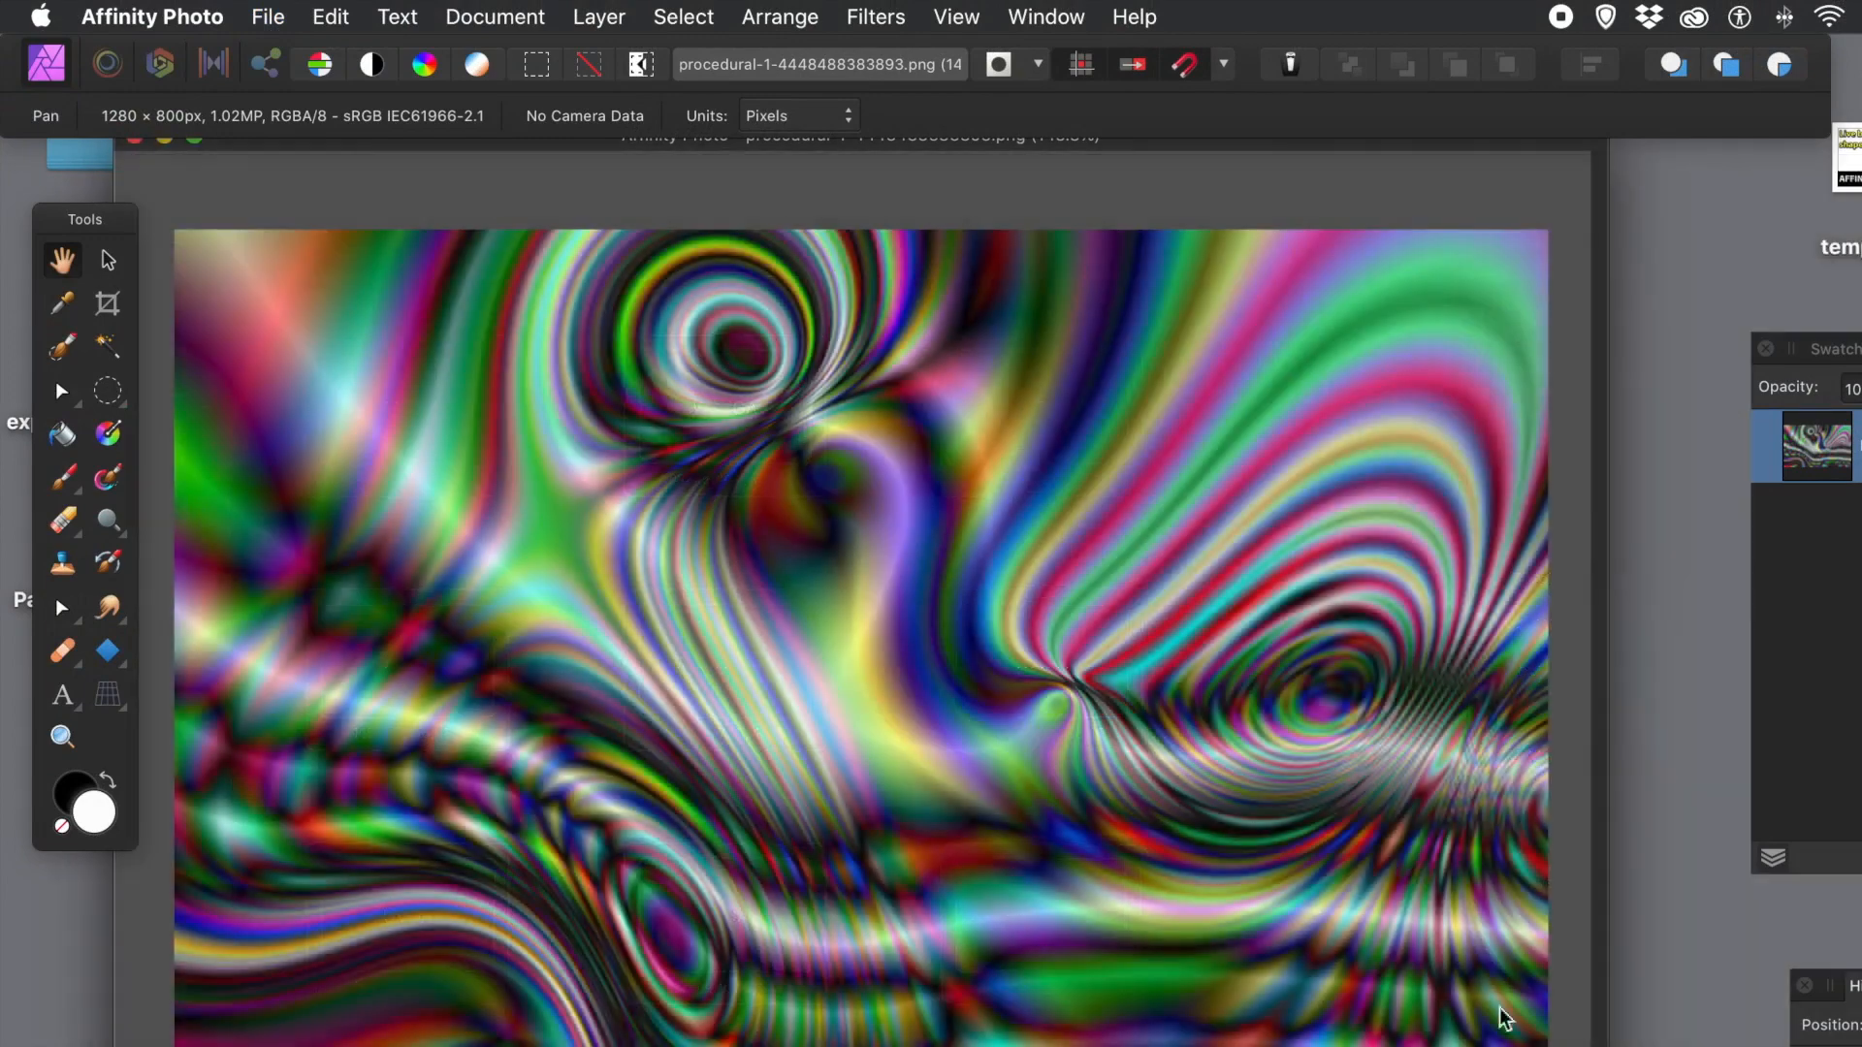
Step: Add a new pixel layer and fill it with the secondary colour at 100% opacity in Normal blend mode
{"action": "left_click", "coordinate": [613, 14]}
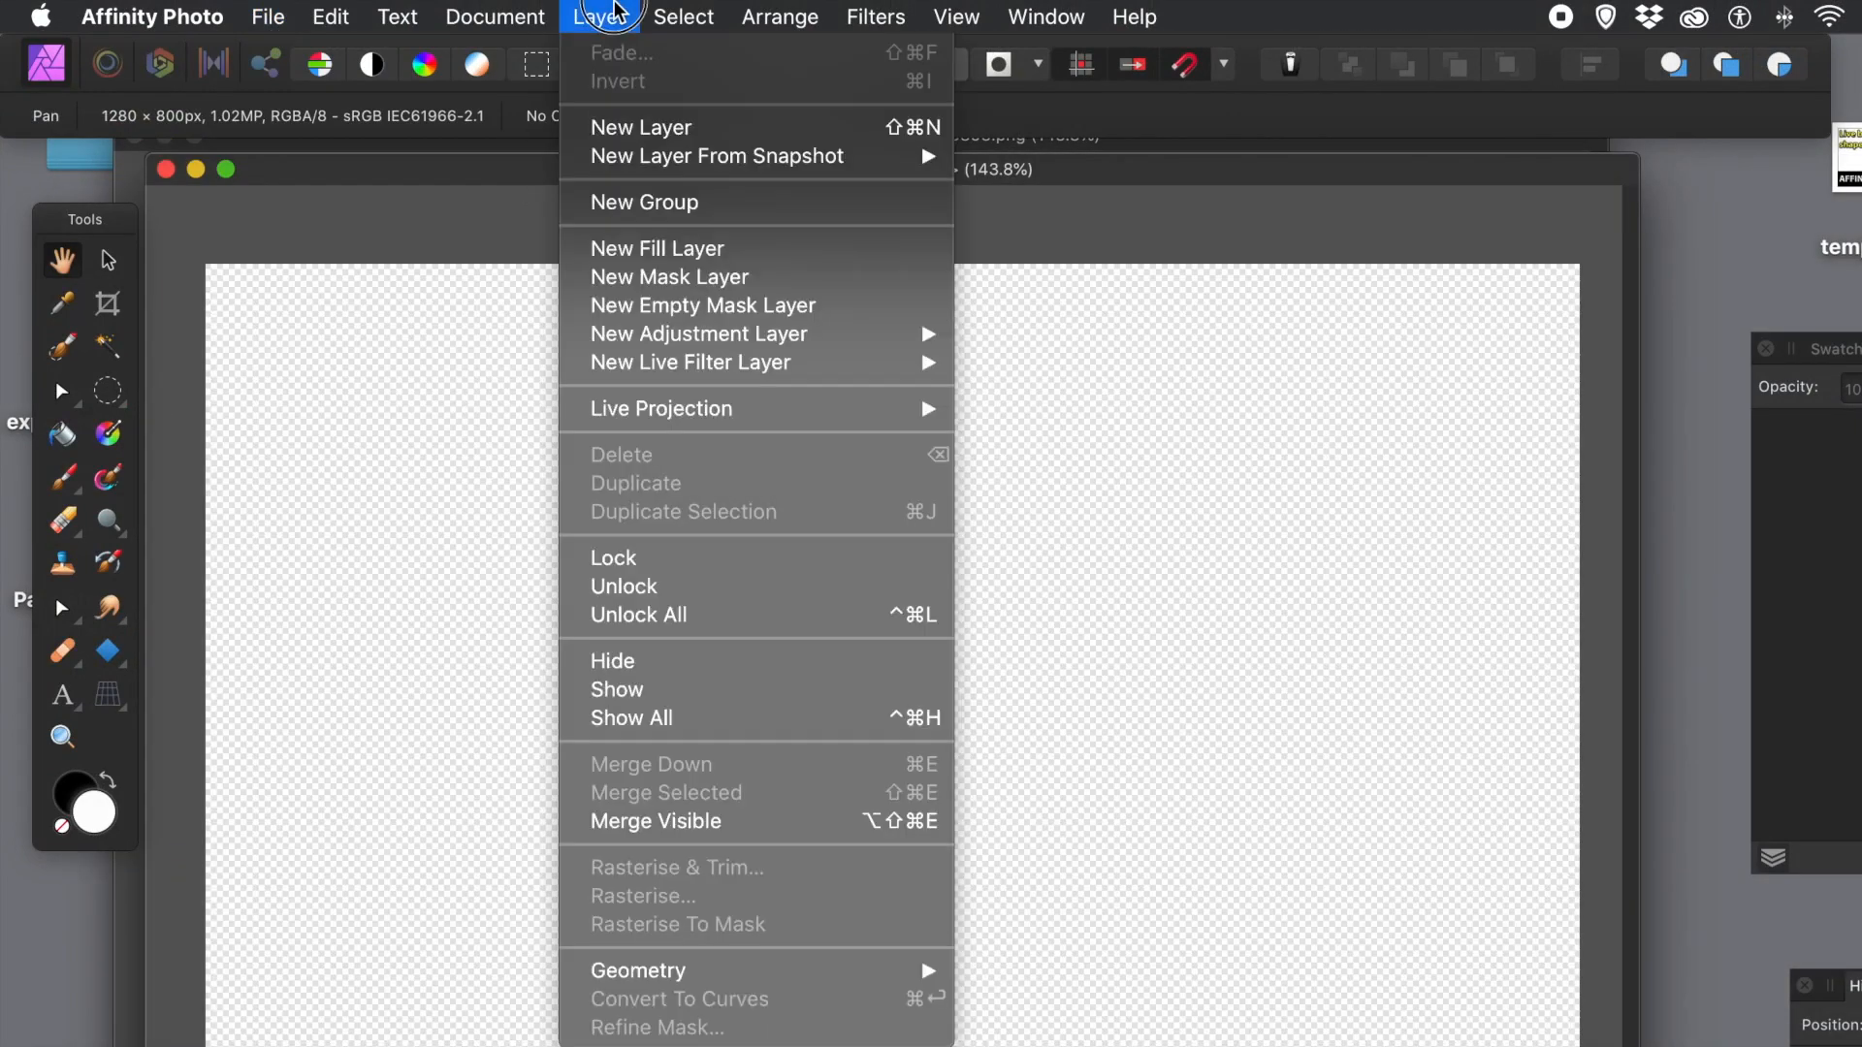
{"action": "left_click", "coordinate": [601, 128]}
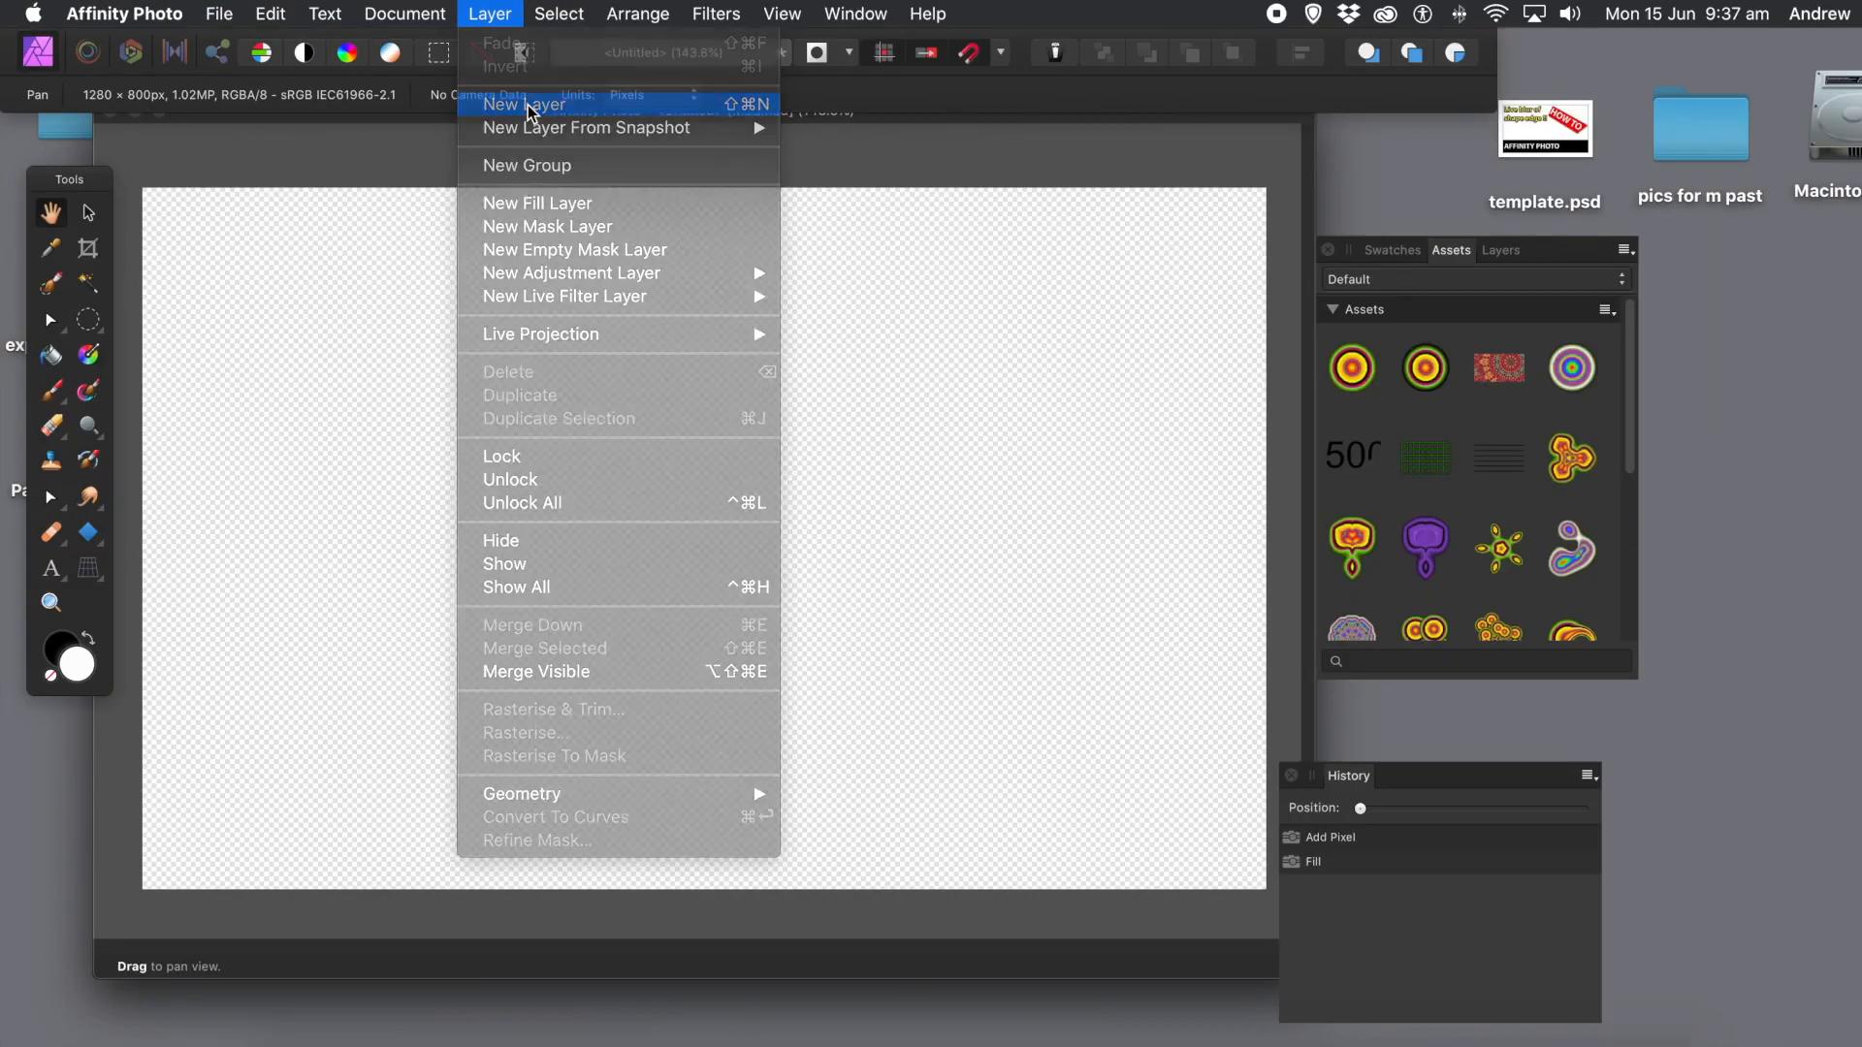
{"action": "left_click", "coordinate": [267, 13]}
{"action": "left_click", "coordinate": [283, 306]}
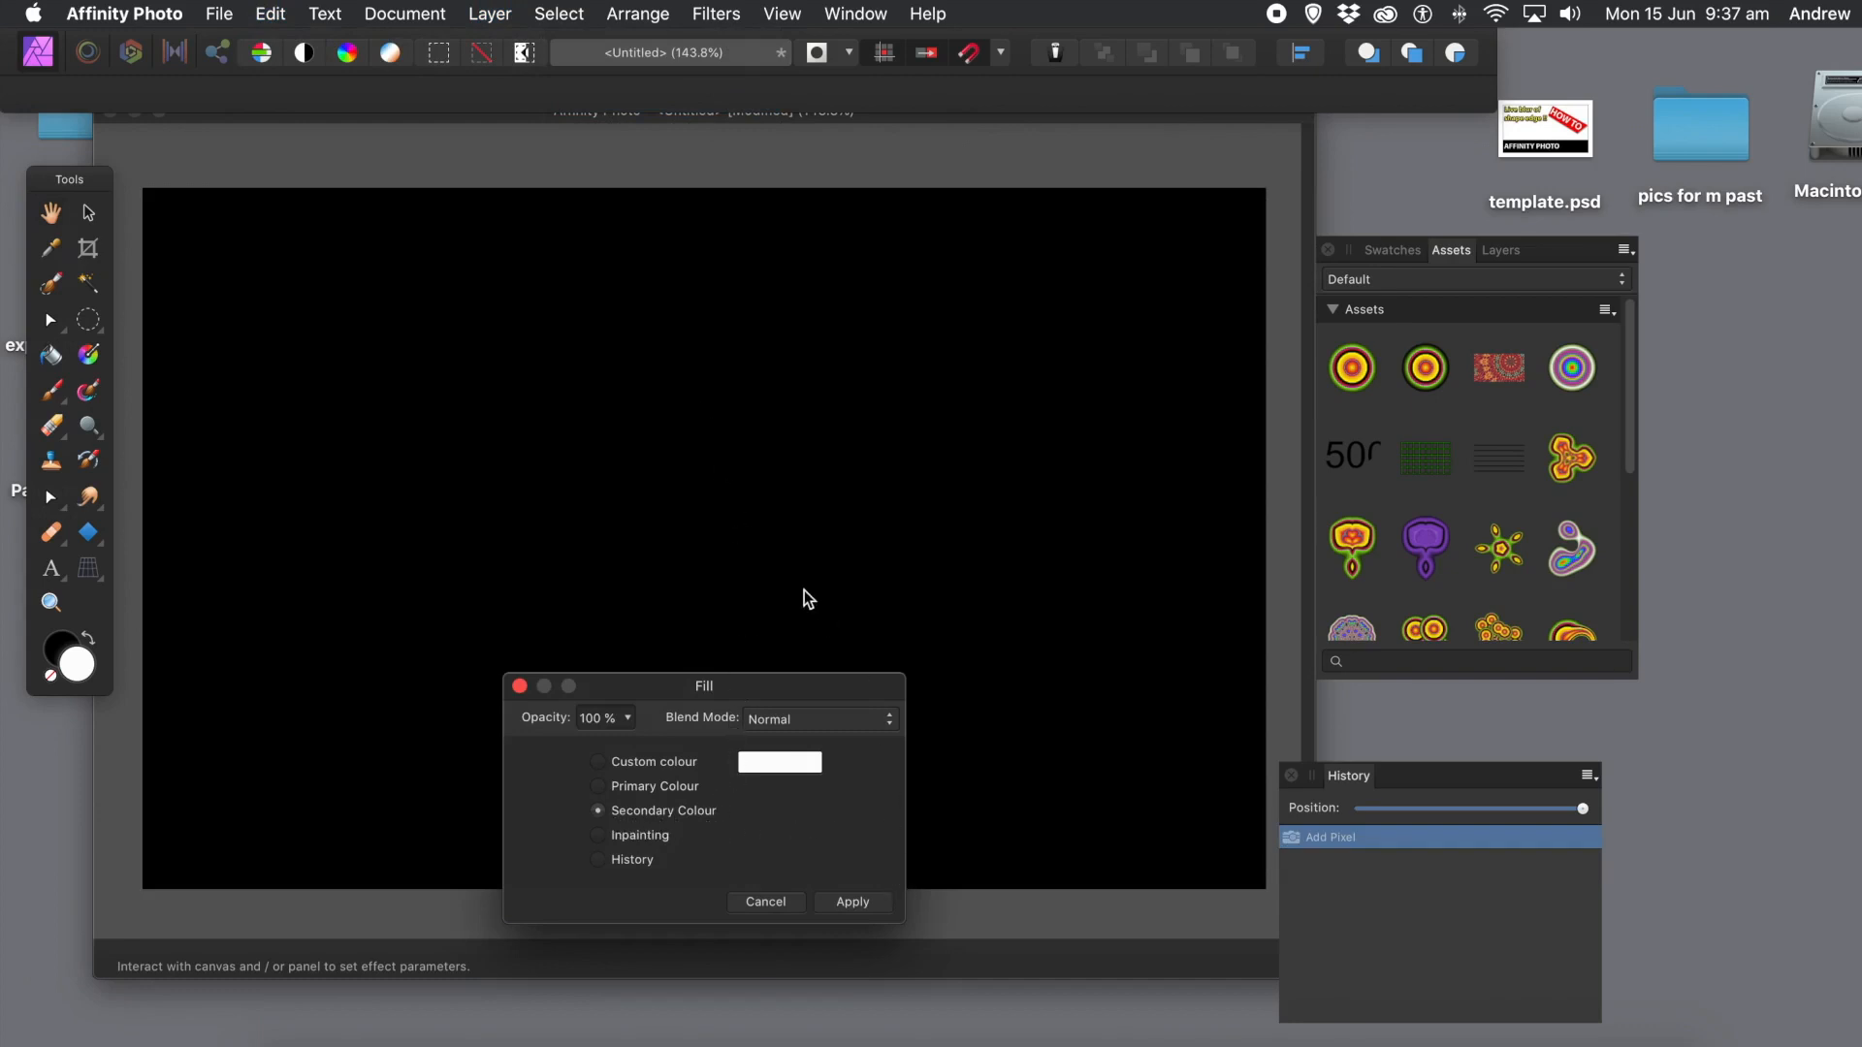
{"action": "left_click", "coordinate": [853, 900]}
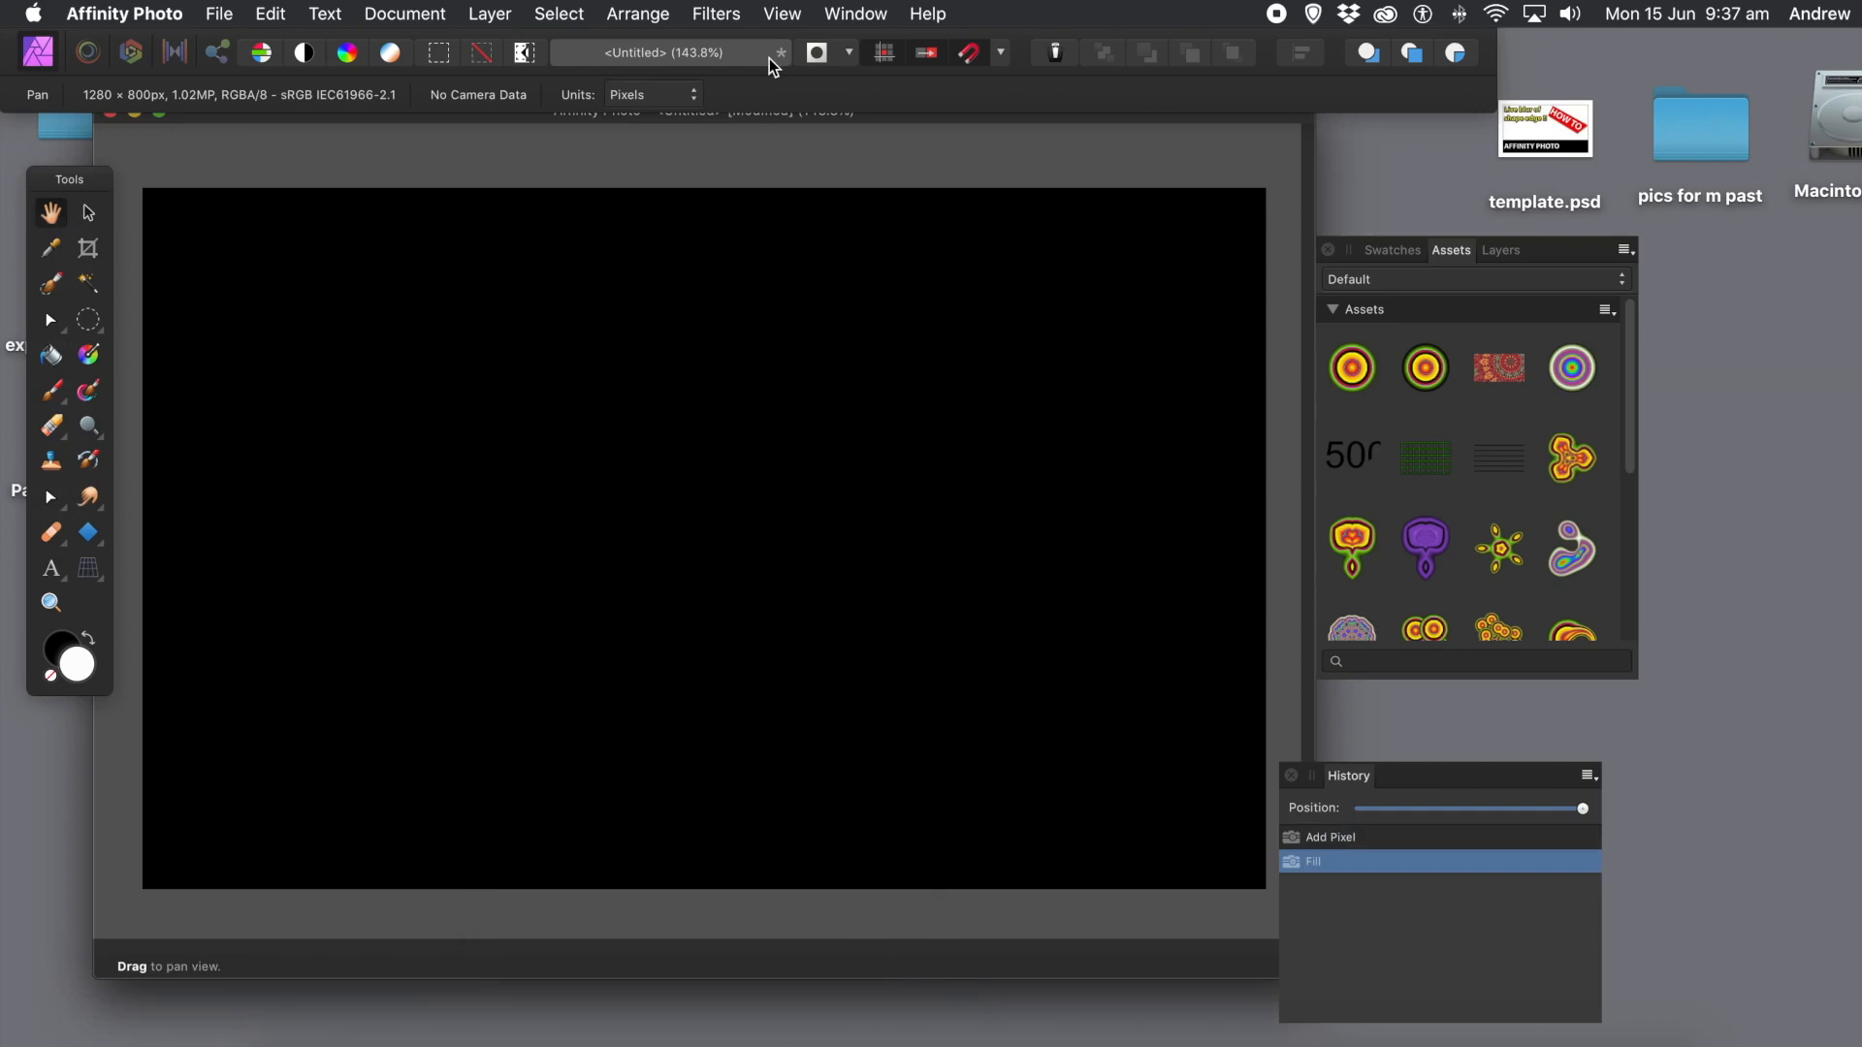
Step: Start the Procedural Texture filter on the filled layer and load the custom perlin1 preset
{"action": "left_click", "coordinate": [697, 13]}
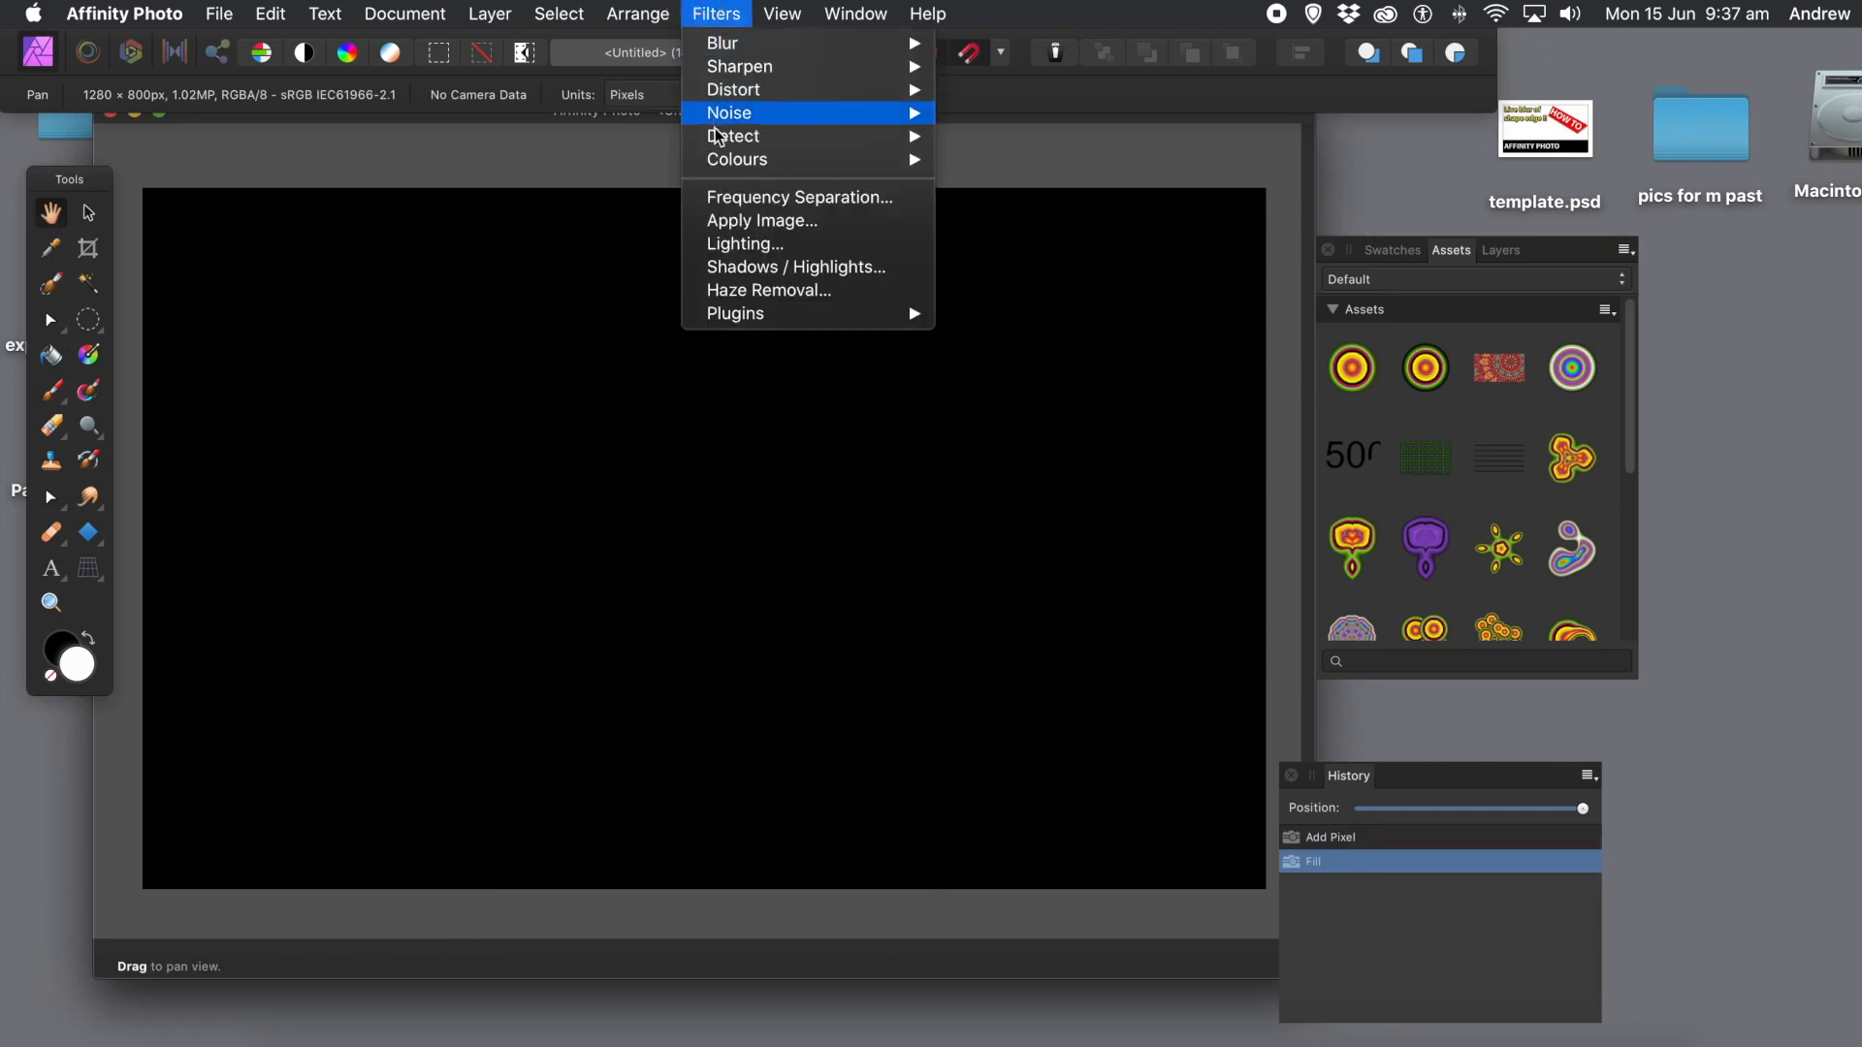
{"action": "mouse_move", "coordinate": [723, 159]}
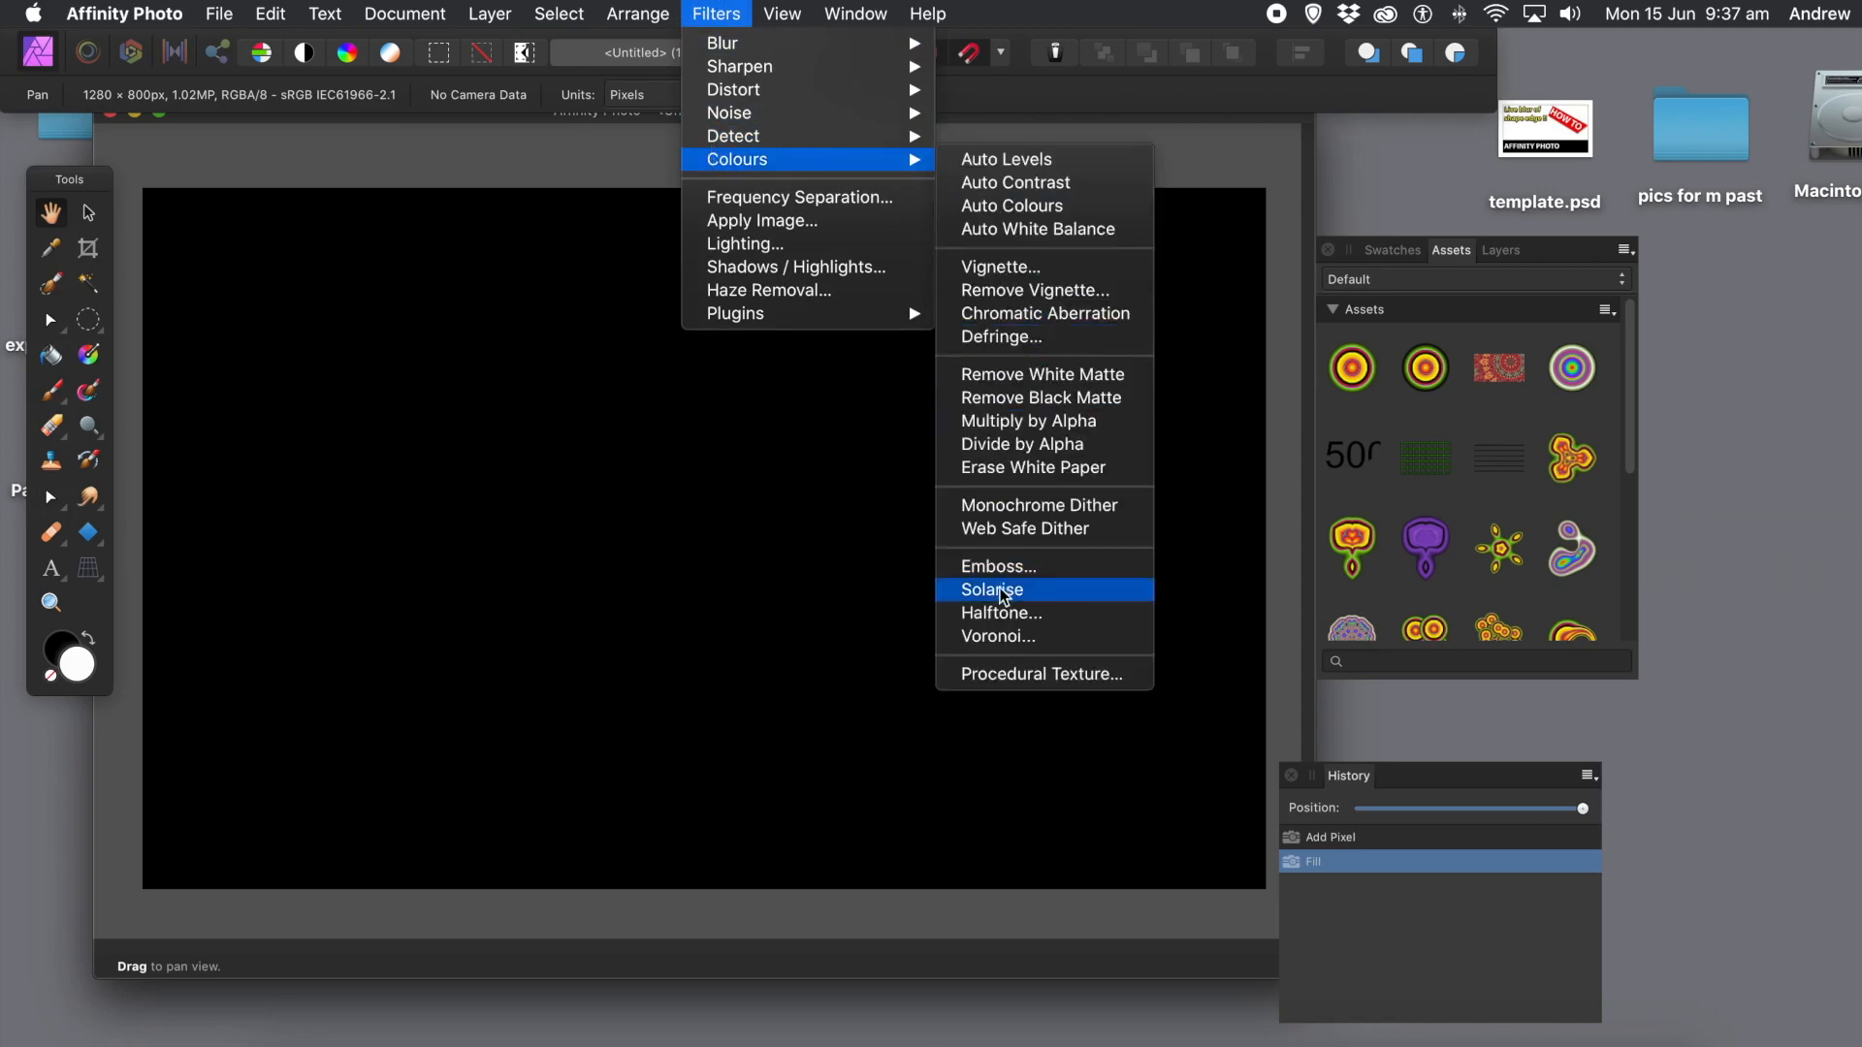
{"action": "left_click", "coordinate": [1033, 684]}
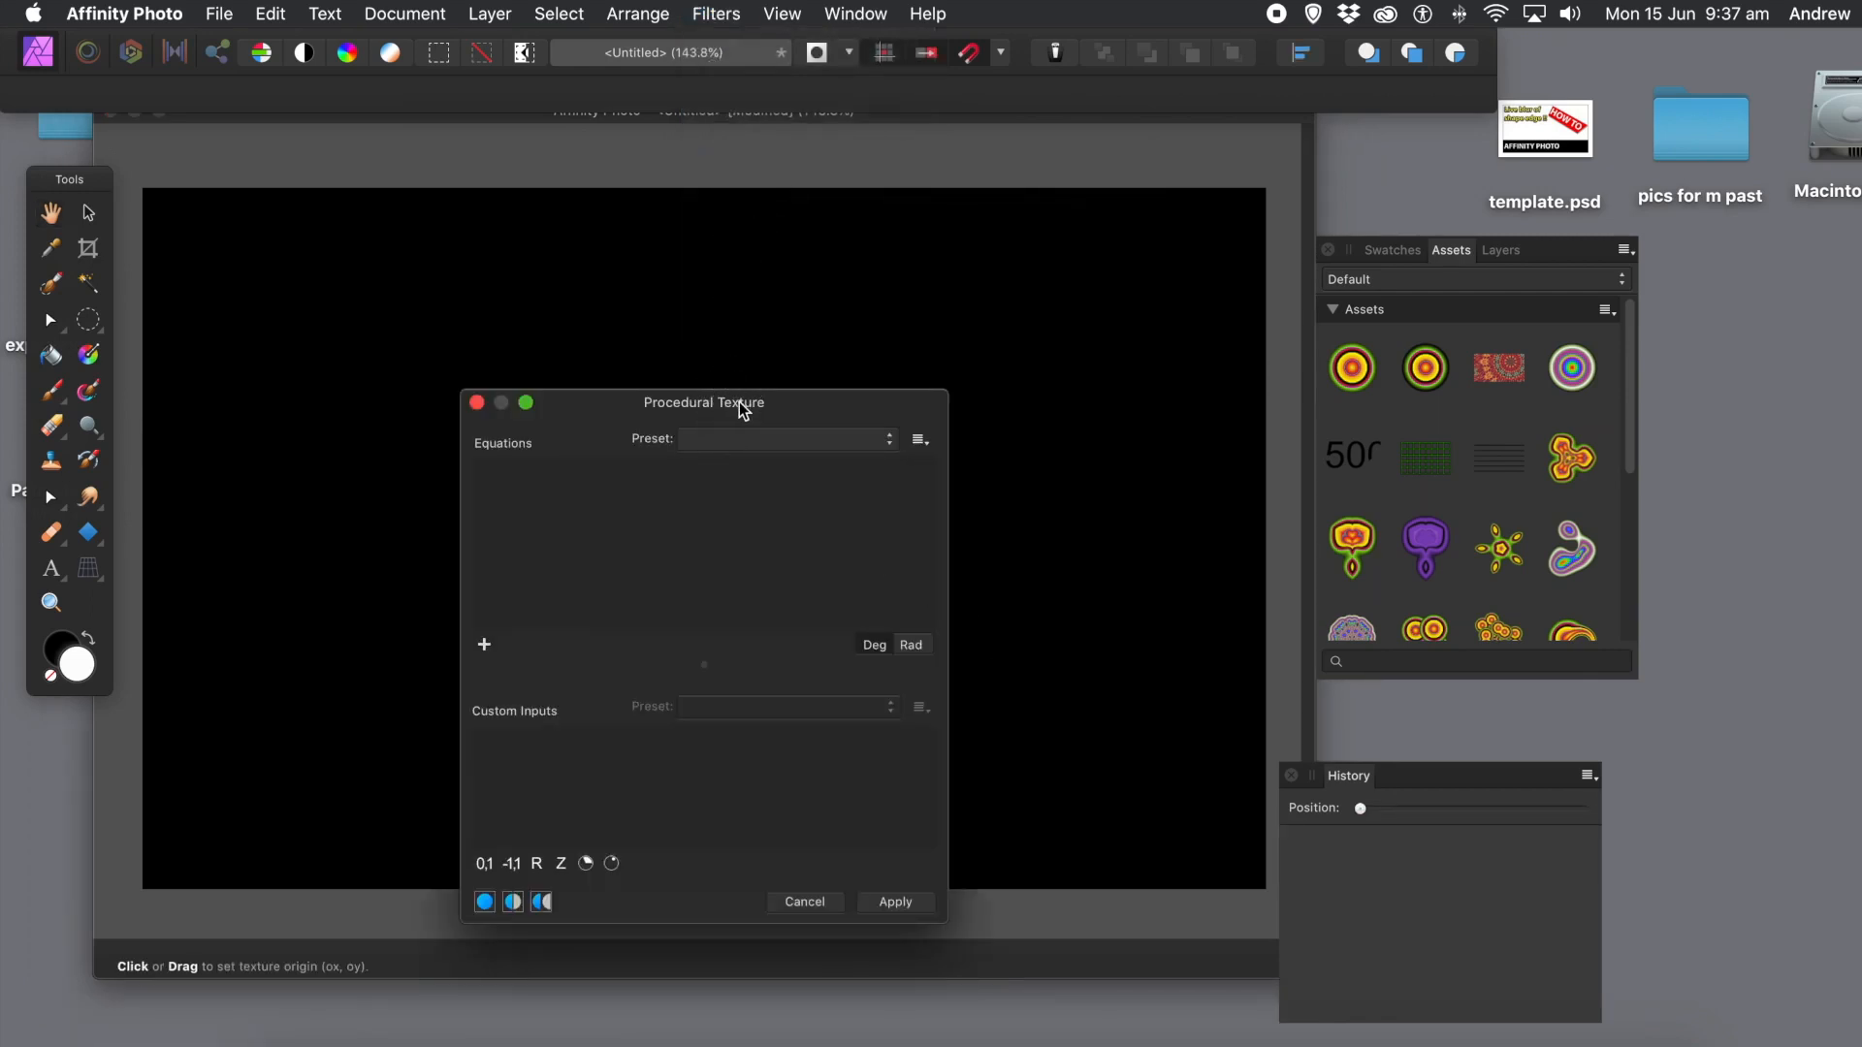
{"action": "left_click_drag", "start_coordinate": [739, 403], "coordinate": [795, 189]}
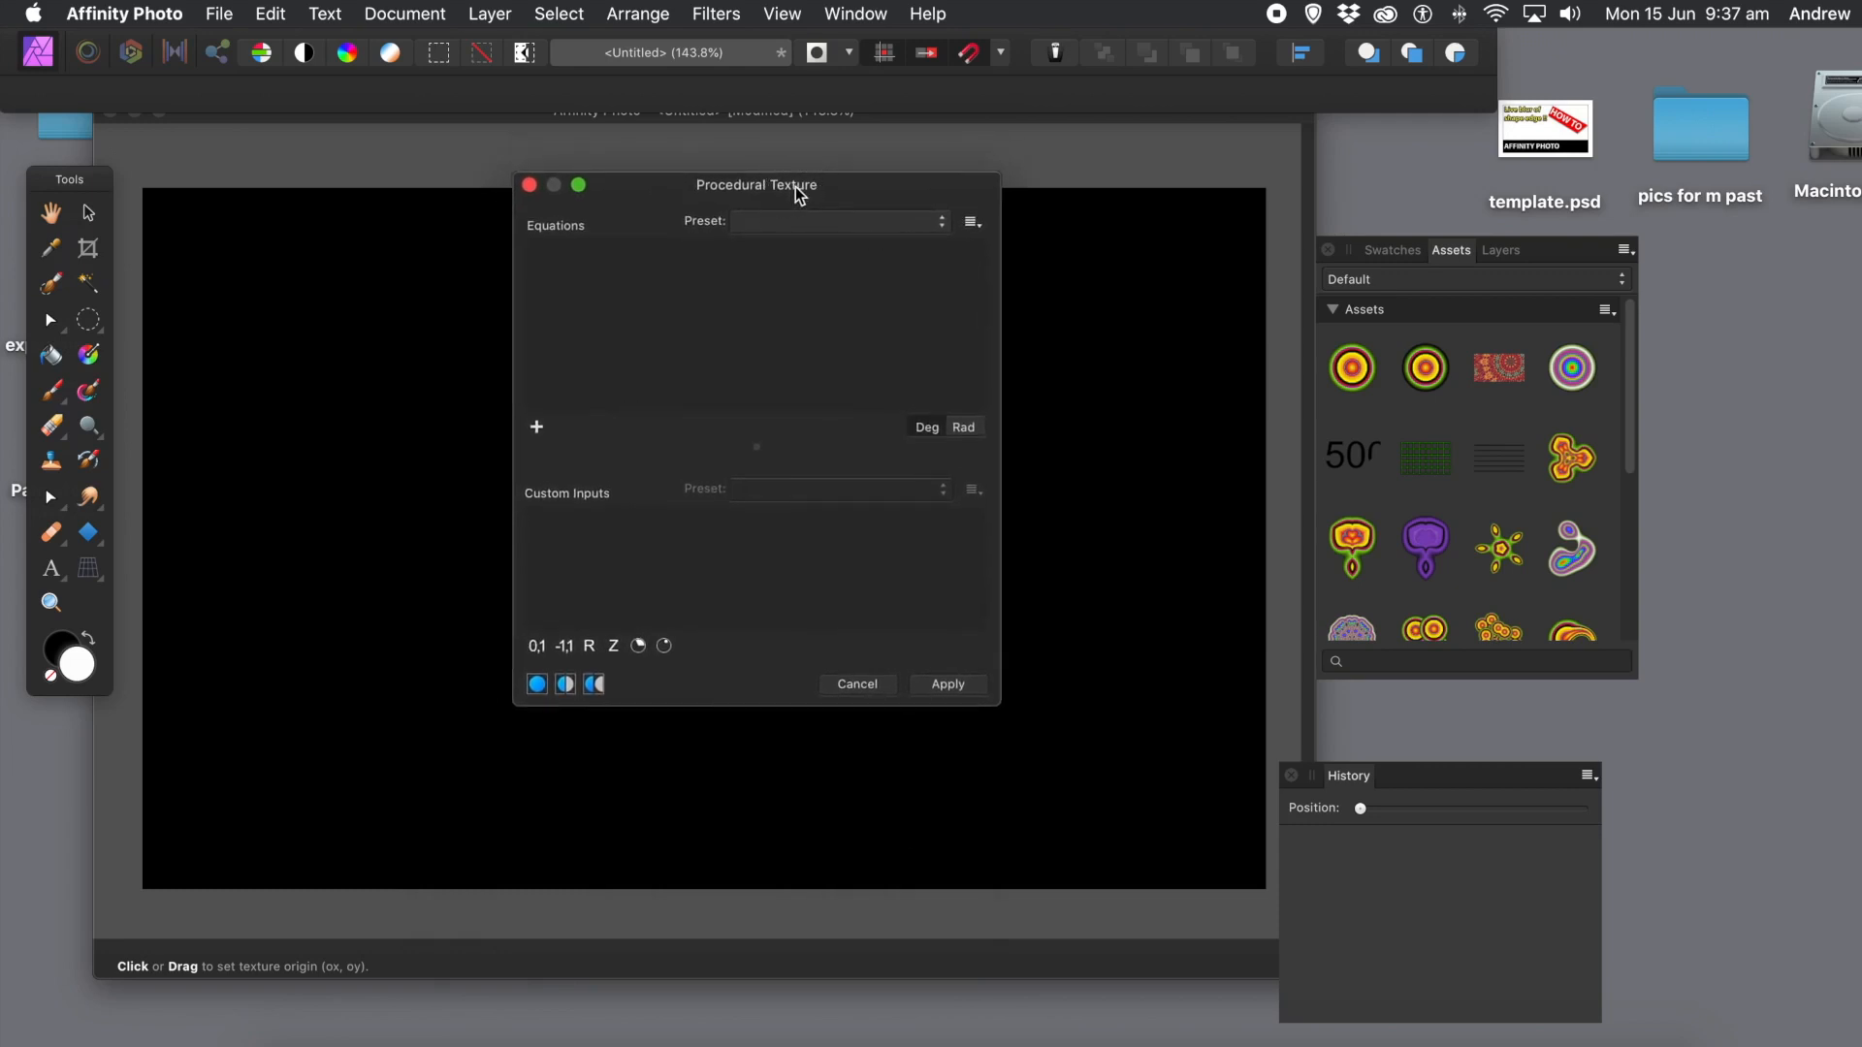
{"action": "left_click", "coordinate": [857, 225]}
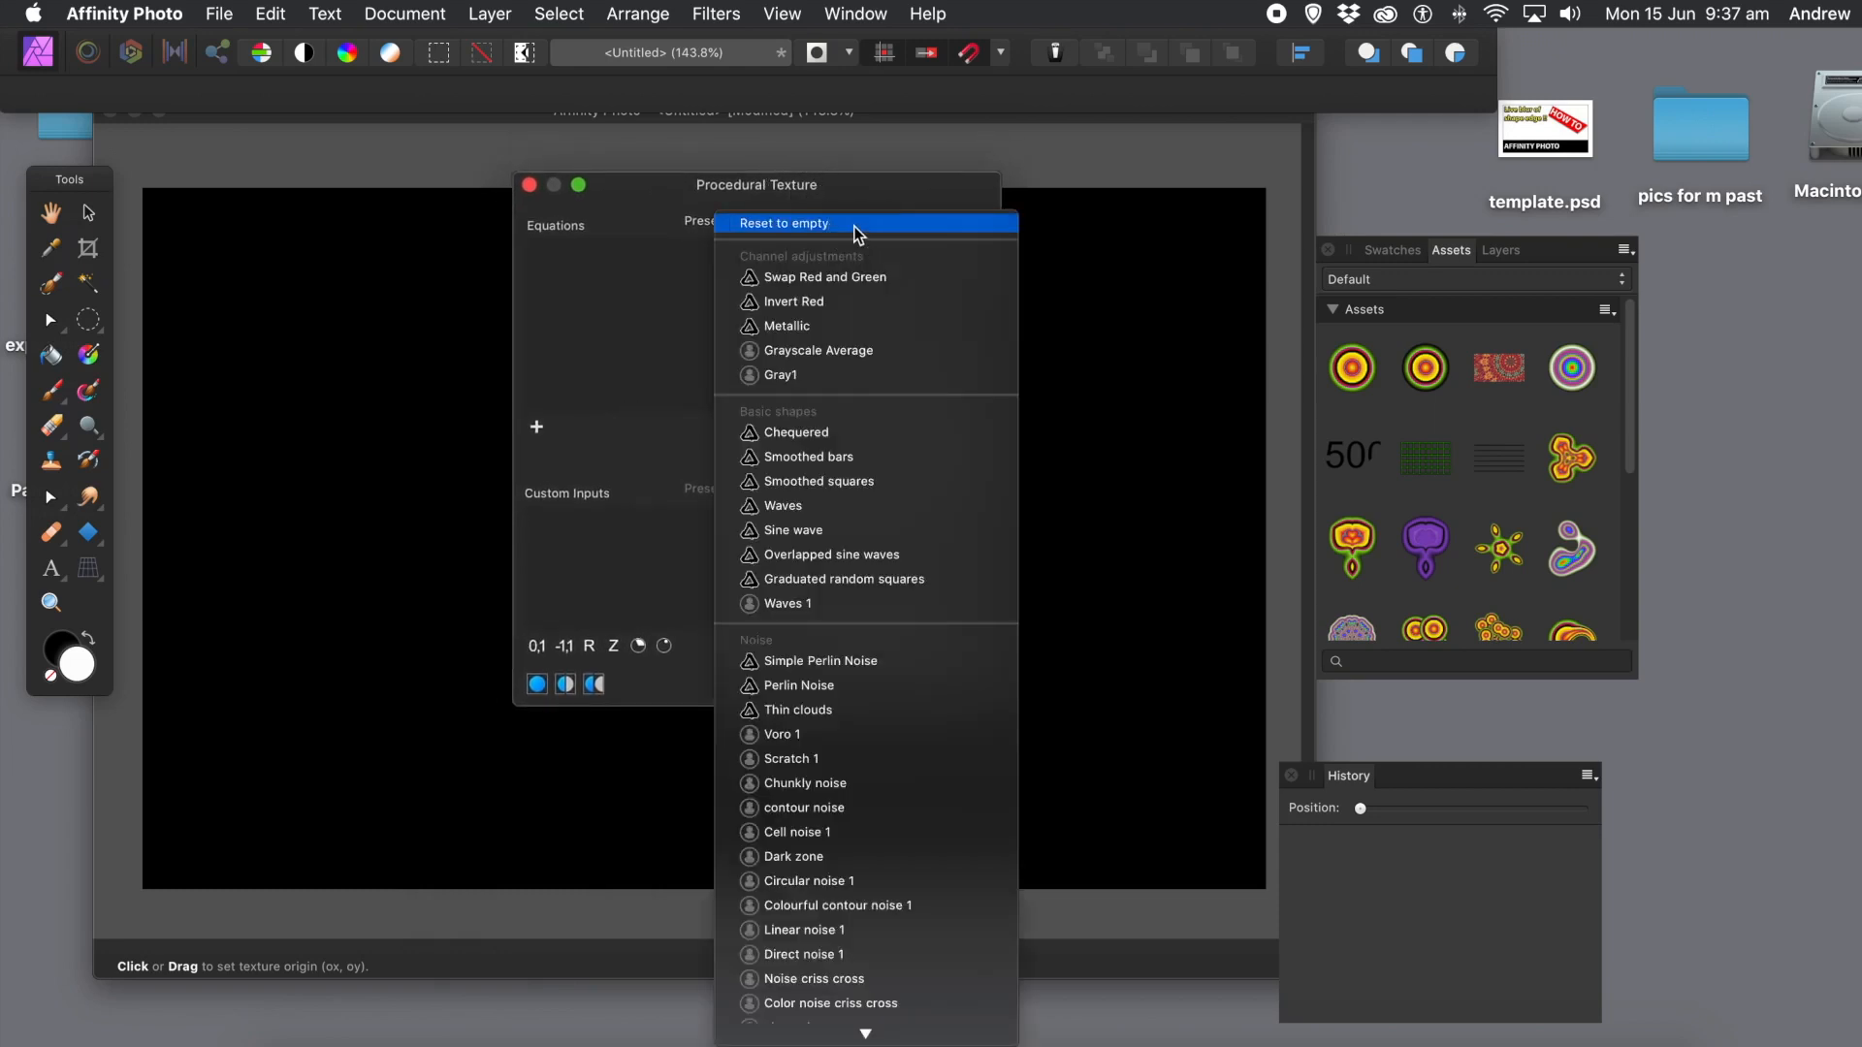
{"action": "mouse_move", "coordinate": [900, 1041]}
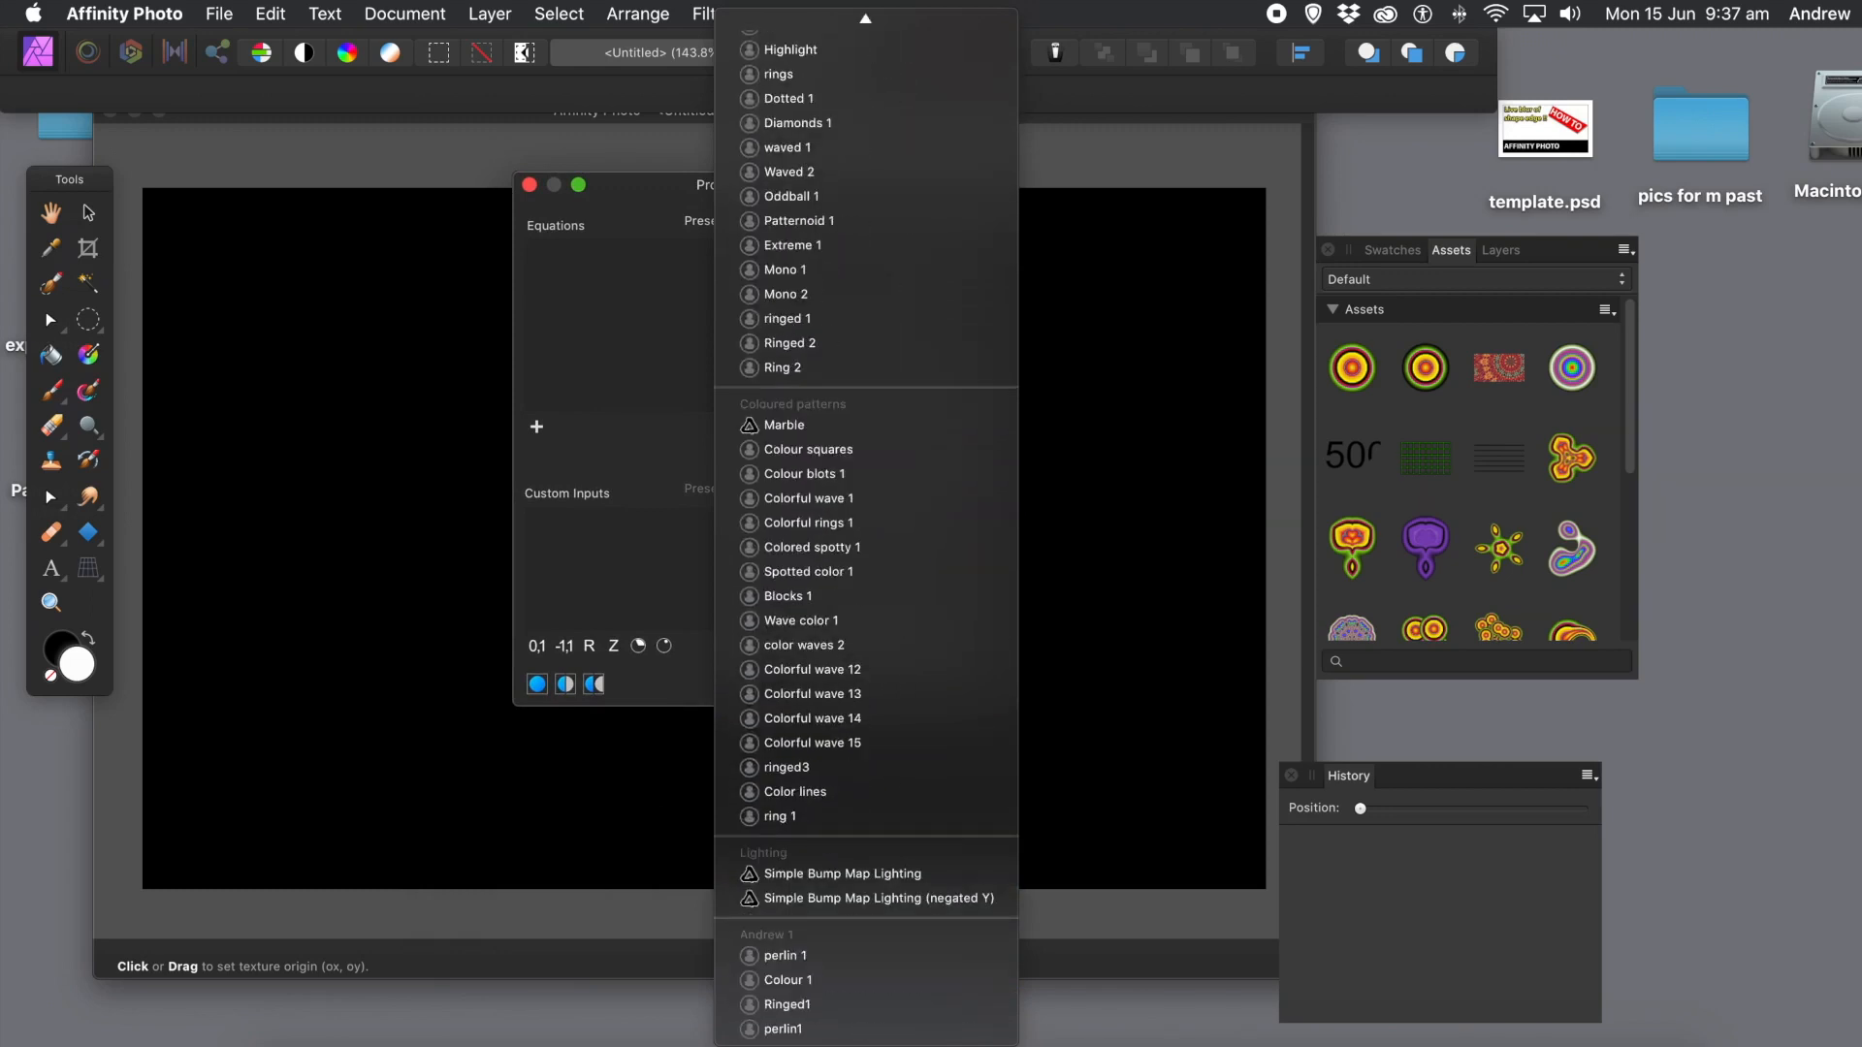
{"action": "left_click", "coordinate": [790, 1032]}
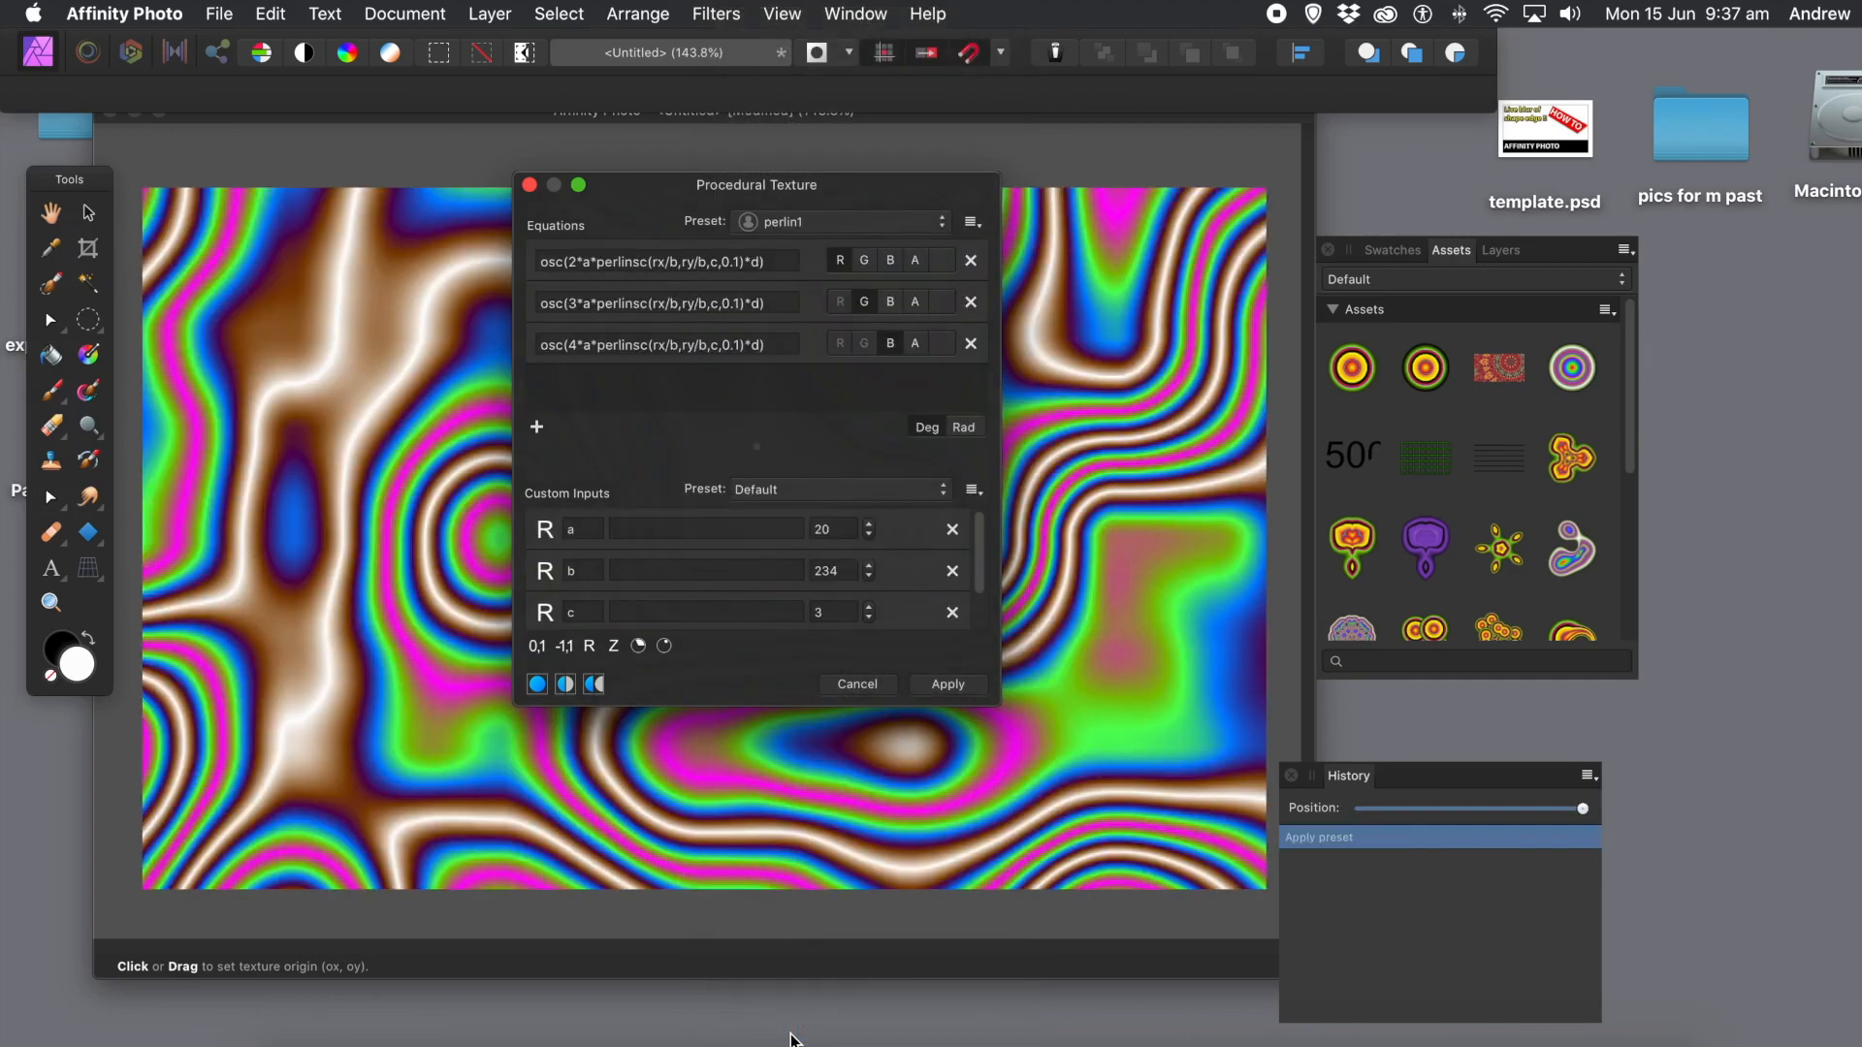
Step: Widen the Procedural Texture dialog, highlight the first equation's text and move the dialog to uncover more of the texture
{"action": "left_click_drag", "start_coordinate": [630, 206], "coordinate": [935, 267]}
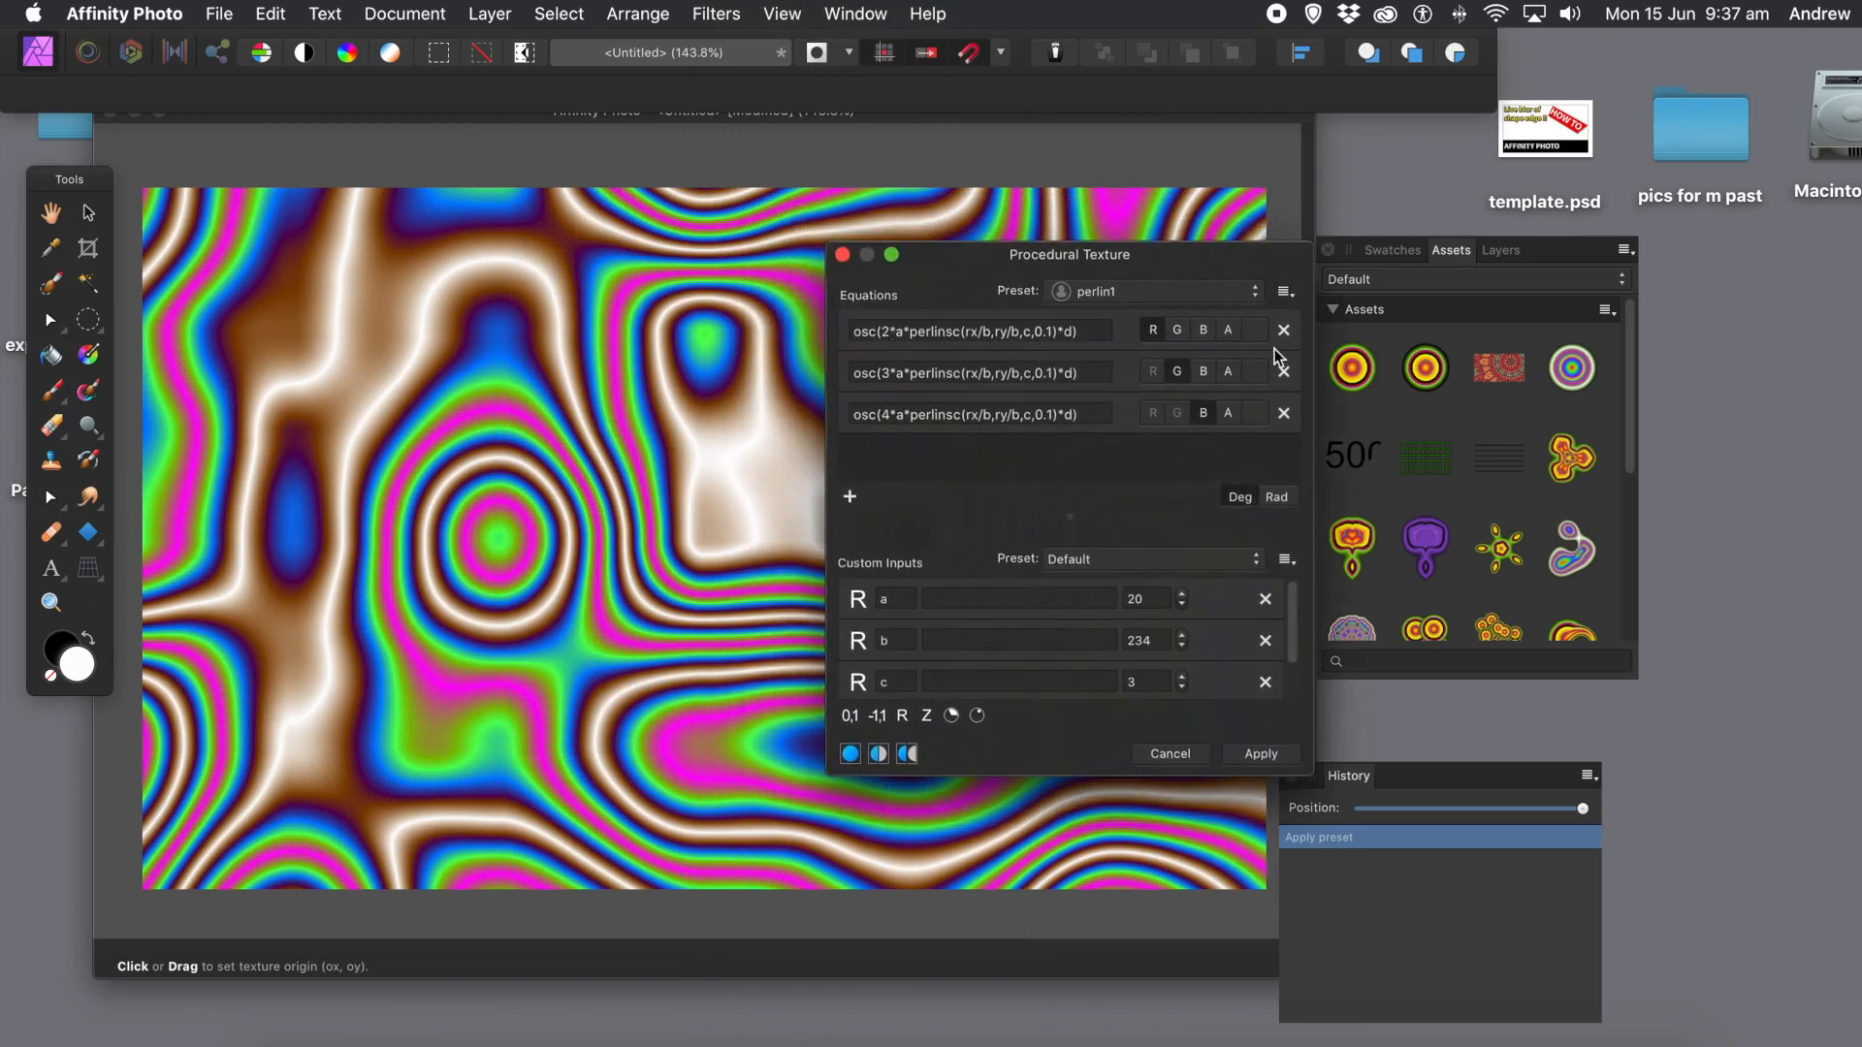
{"action": "left_click_drag", "start_coordinate": [1191, 258], "coordinate": [857, 242]}
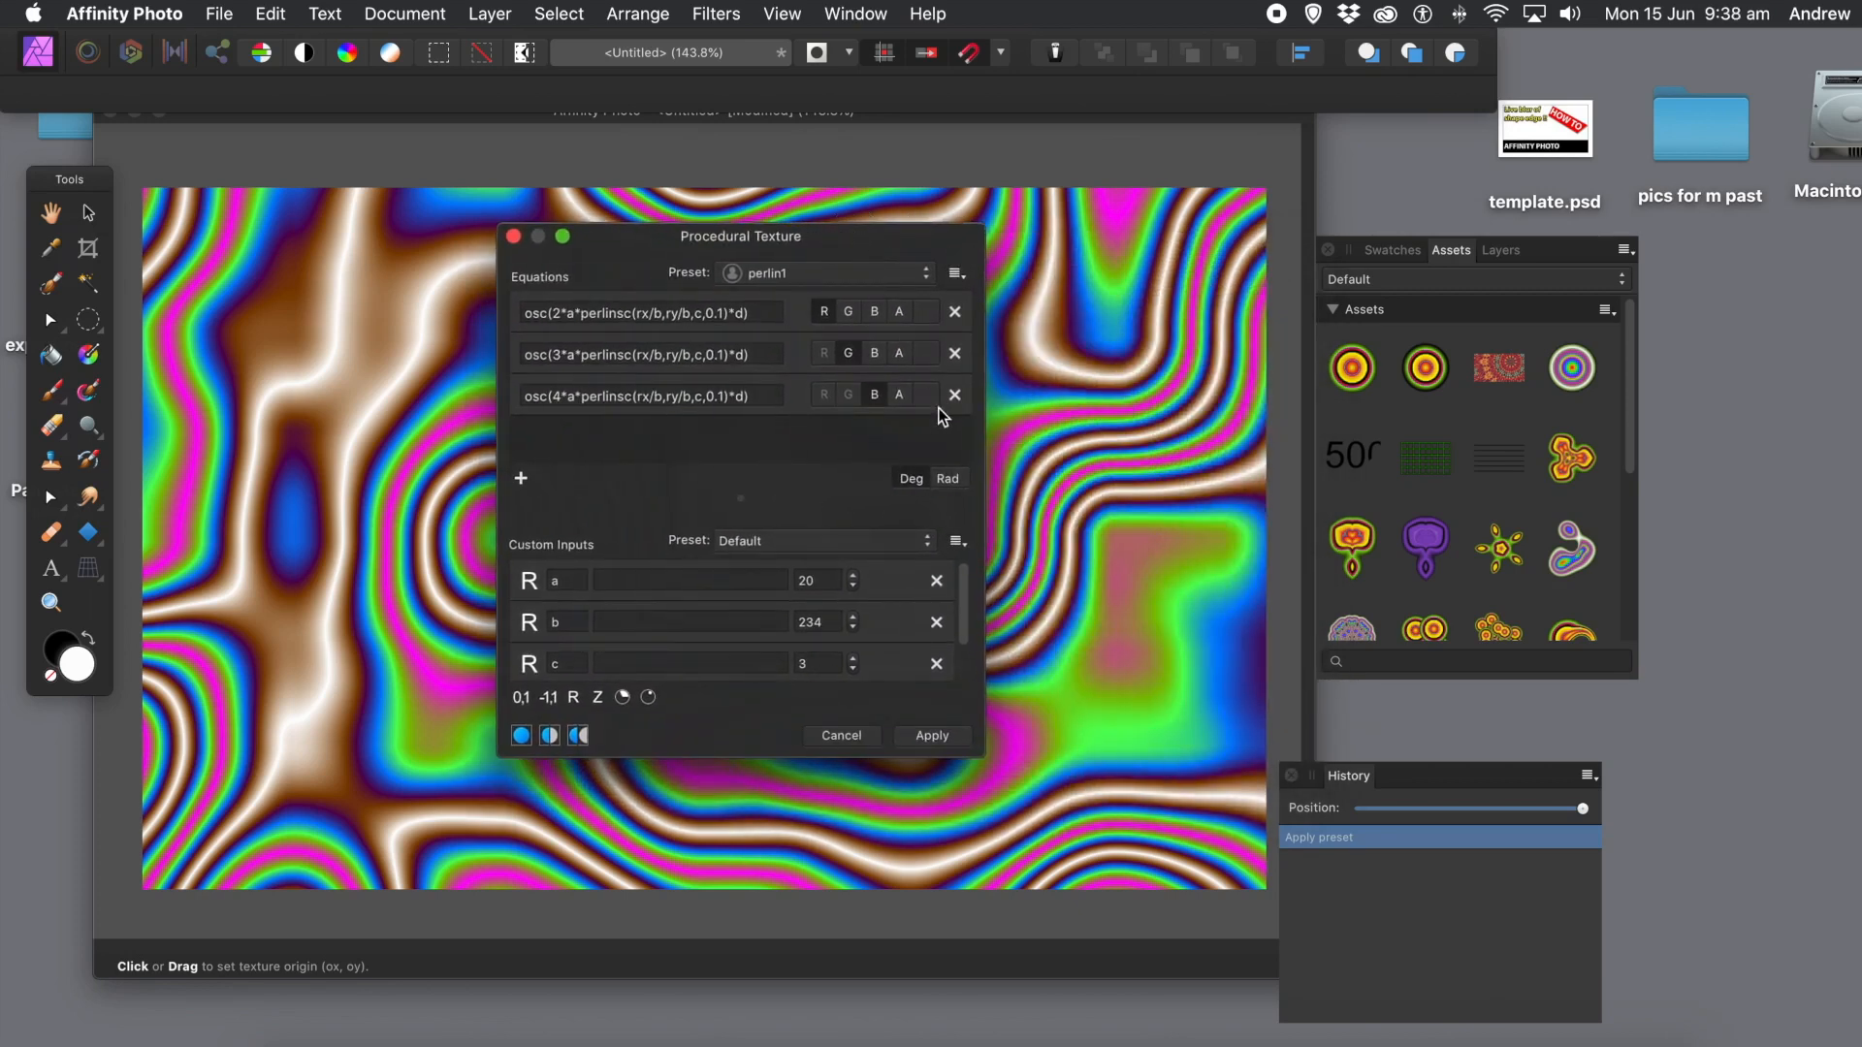
{"action": "left_click_drag", "start_coordinate": [988, 420], "coordinate": [1392, 417]}
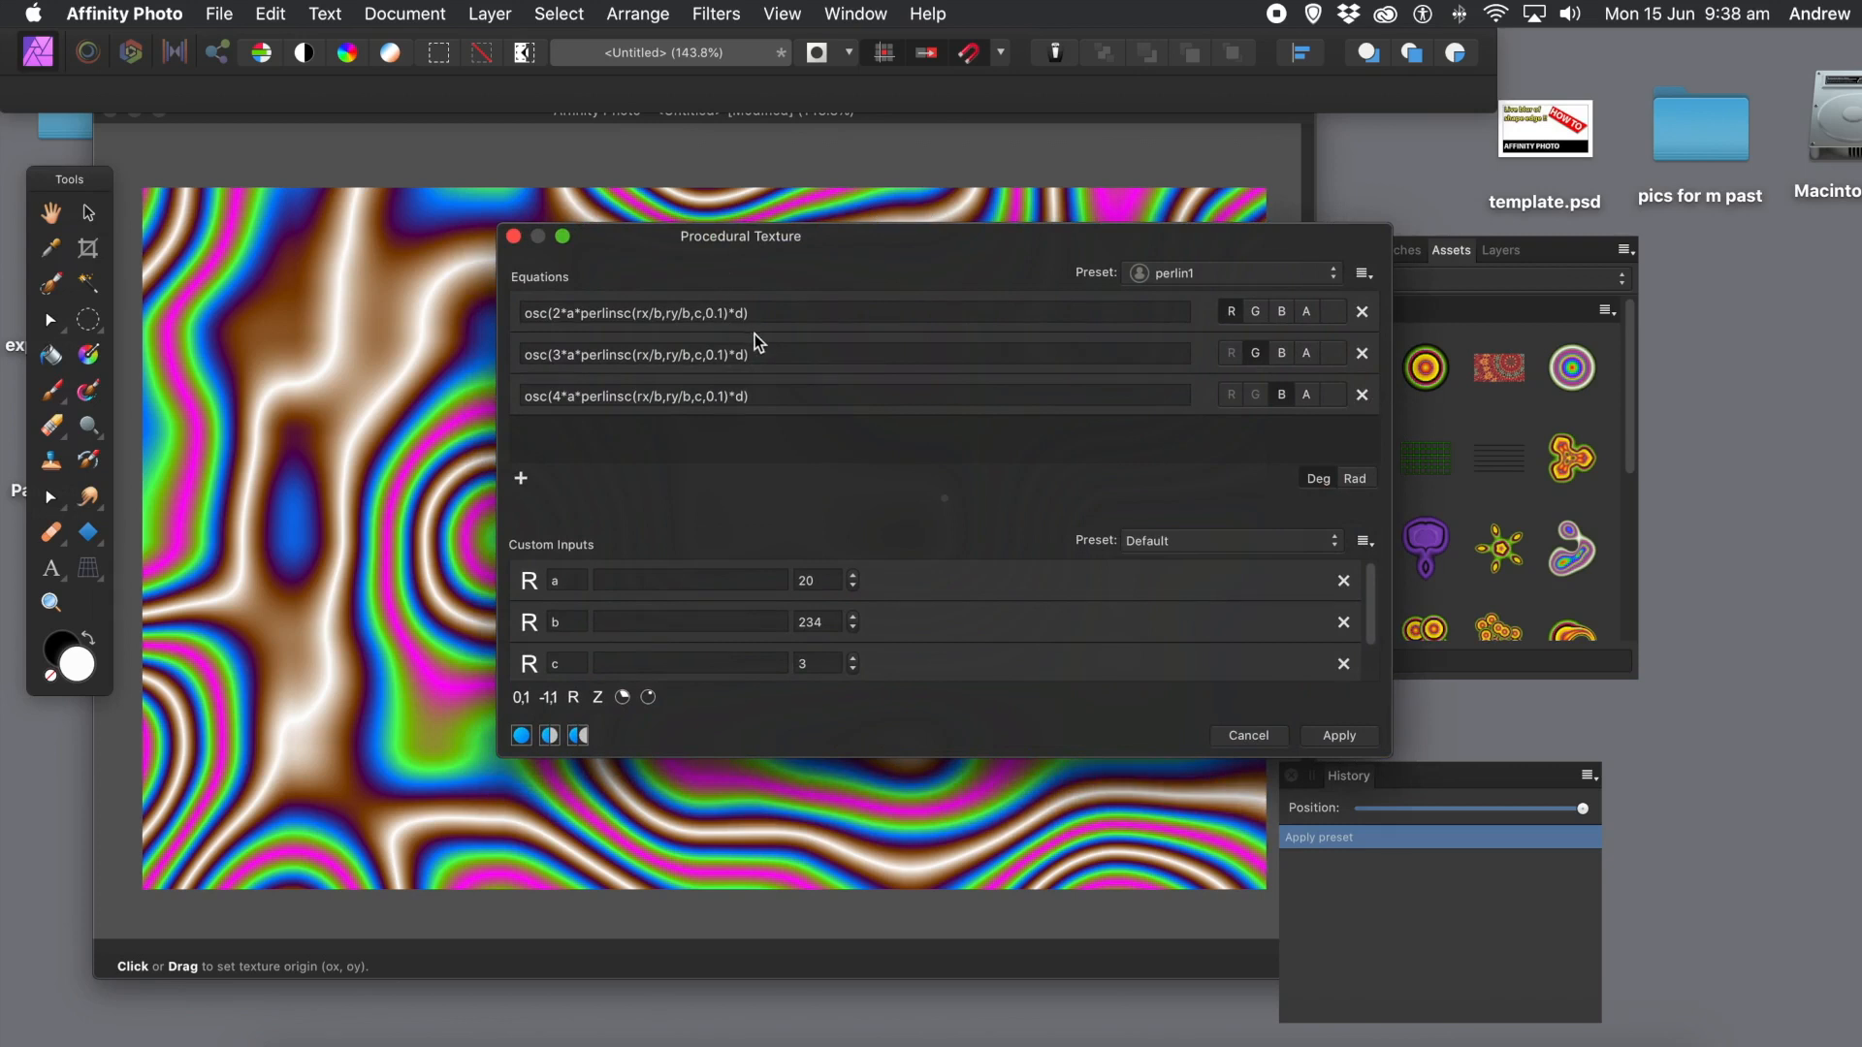
{"action": "left_click_drag", "start_coordinate": [761, 311], "coordinate": [518, 291]}
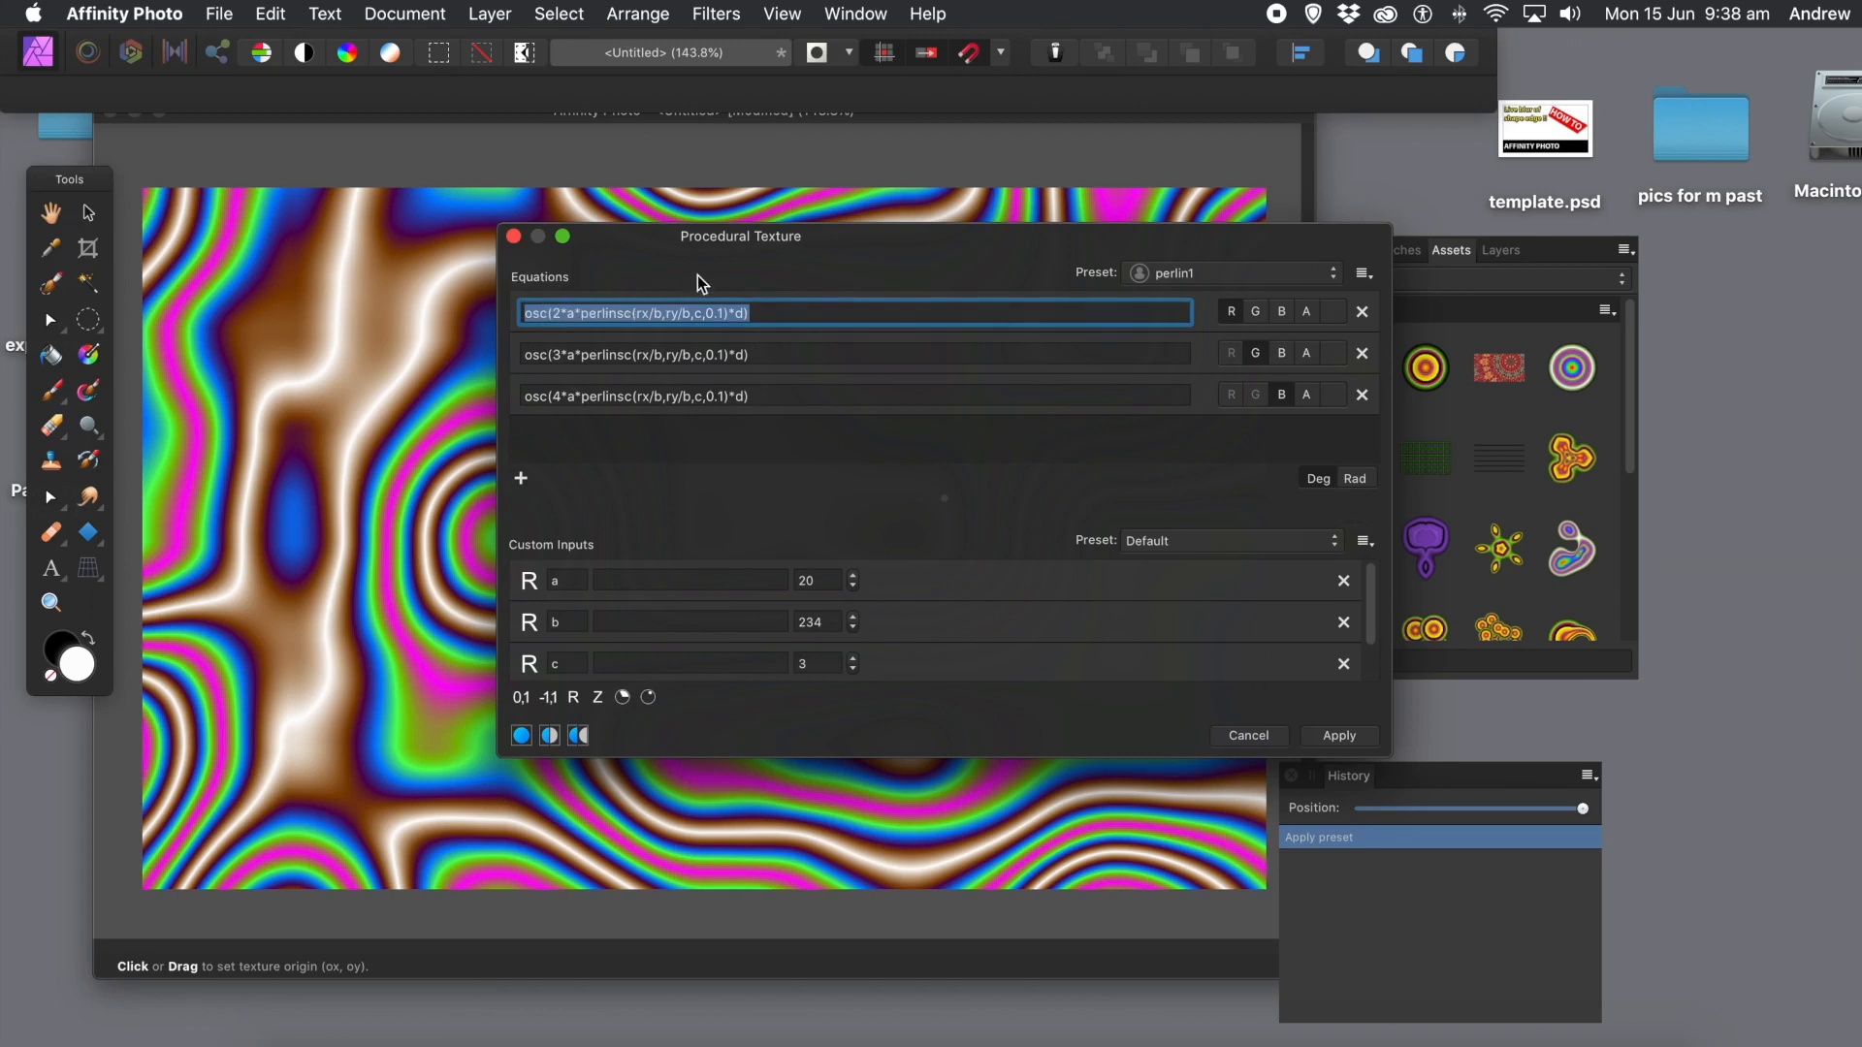
{"action": "left_click_drag", "start_coordinate": [678, 250], "coordinate": [876, 260]}
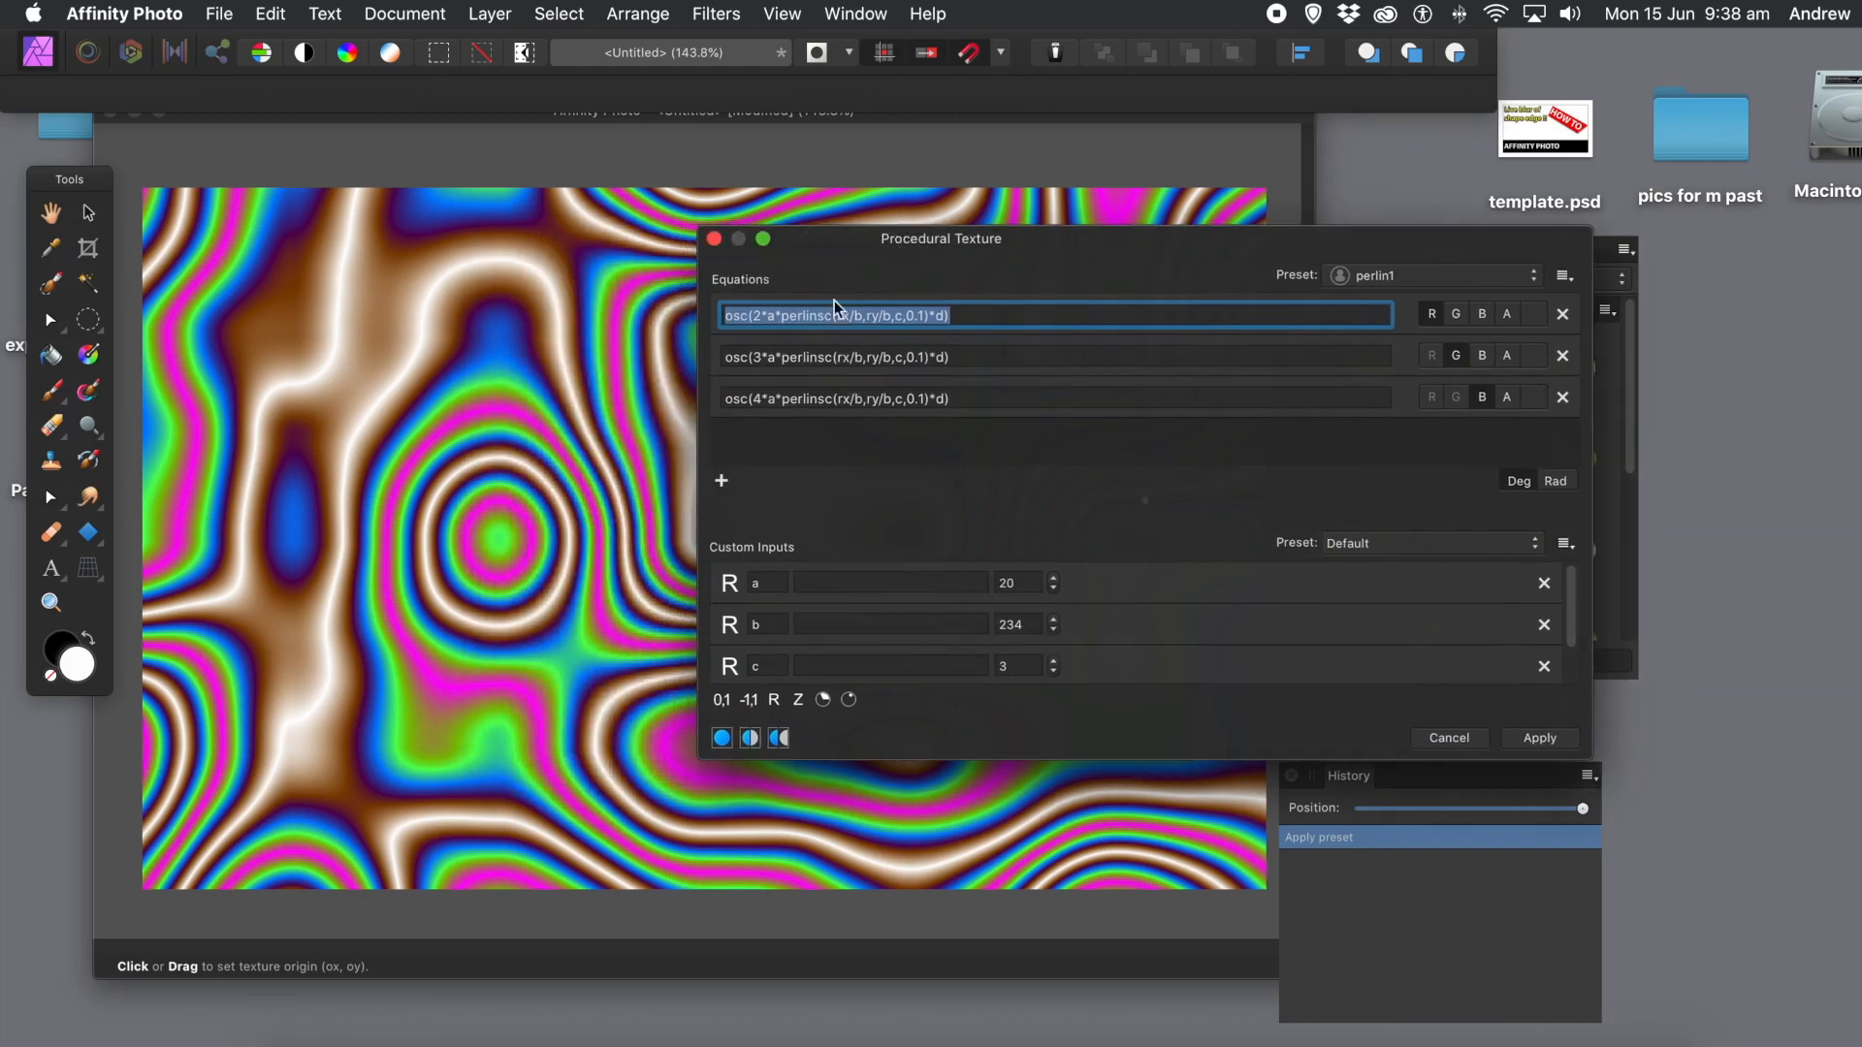
Step: Raise custom input a to 30
{"action": "left_click", "coordinate": [1054, 579]}
{"action": "left_click", "coordinate": [1054, 579]}
{"action": "left_click", "coordinate": [1054, 579]}
{"action": "left_click", "coordinate": [1054, 579]}
{"action": "left_click", "coordinate": [1054, 579]}
{"action": "left_click", "coordinate": [1054, 579]}
{"action": "left_click", "coordinate": [1055, 579]}
{"action": "left_click", "coordinate": [1054, 579]}
{"action": "left_click", "coordinate": [1054, 579]}
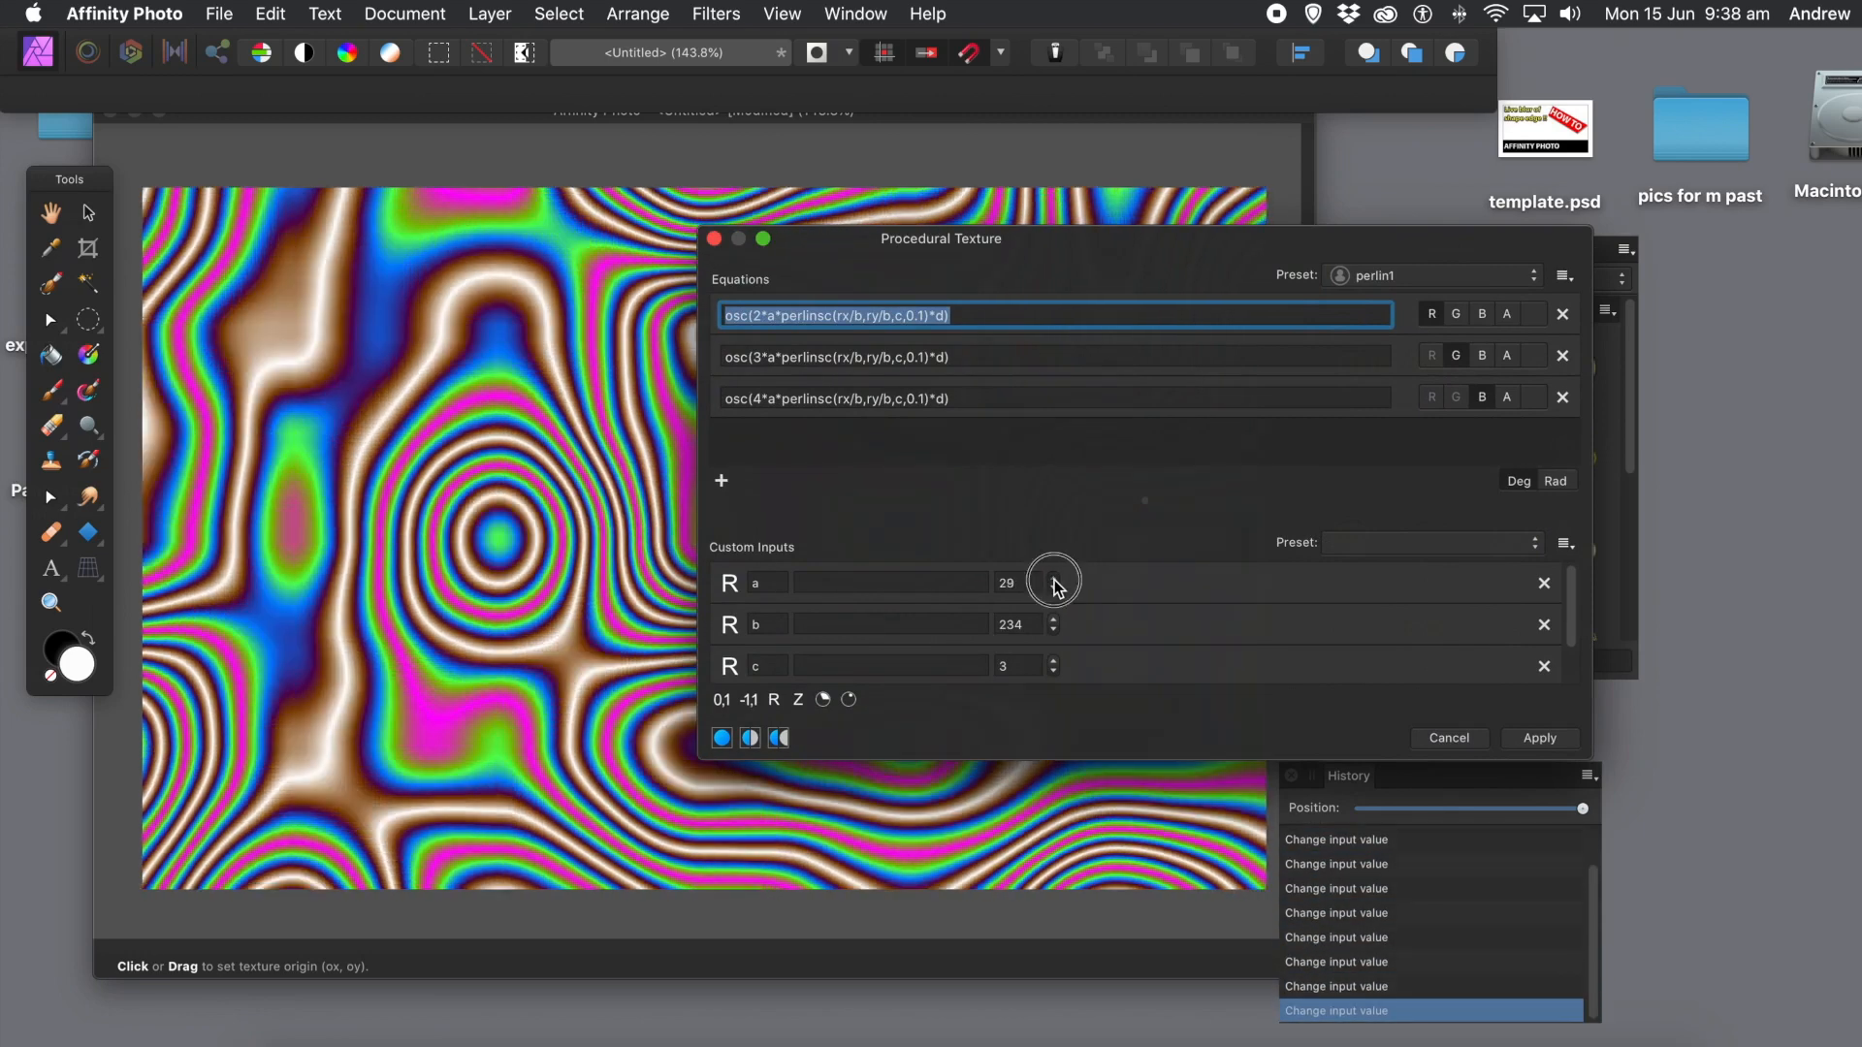
{"action": "left_click", "coordinate": [1054, 579]}
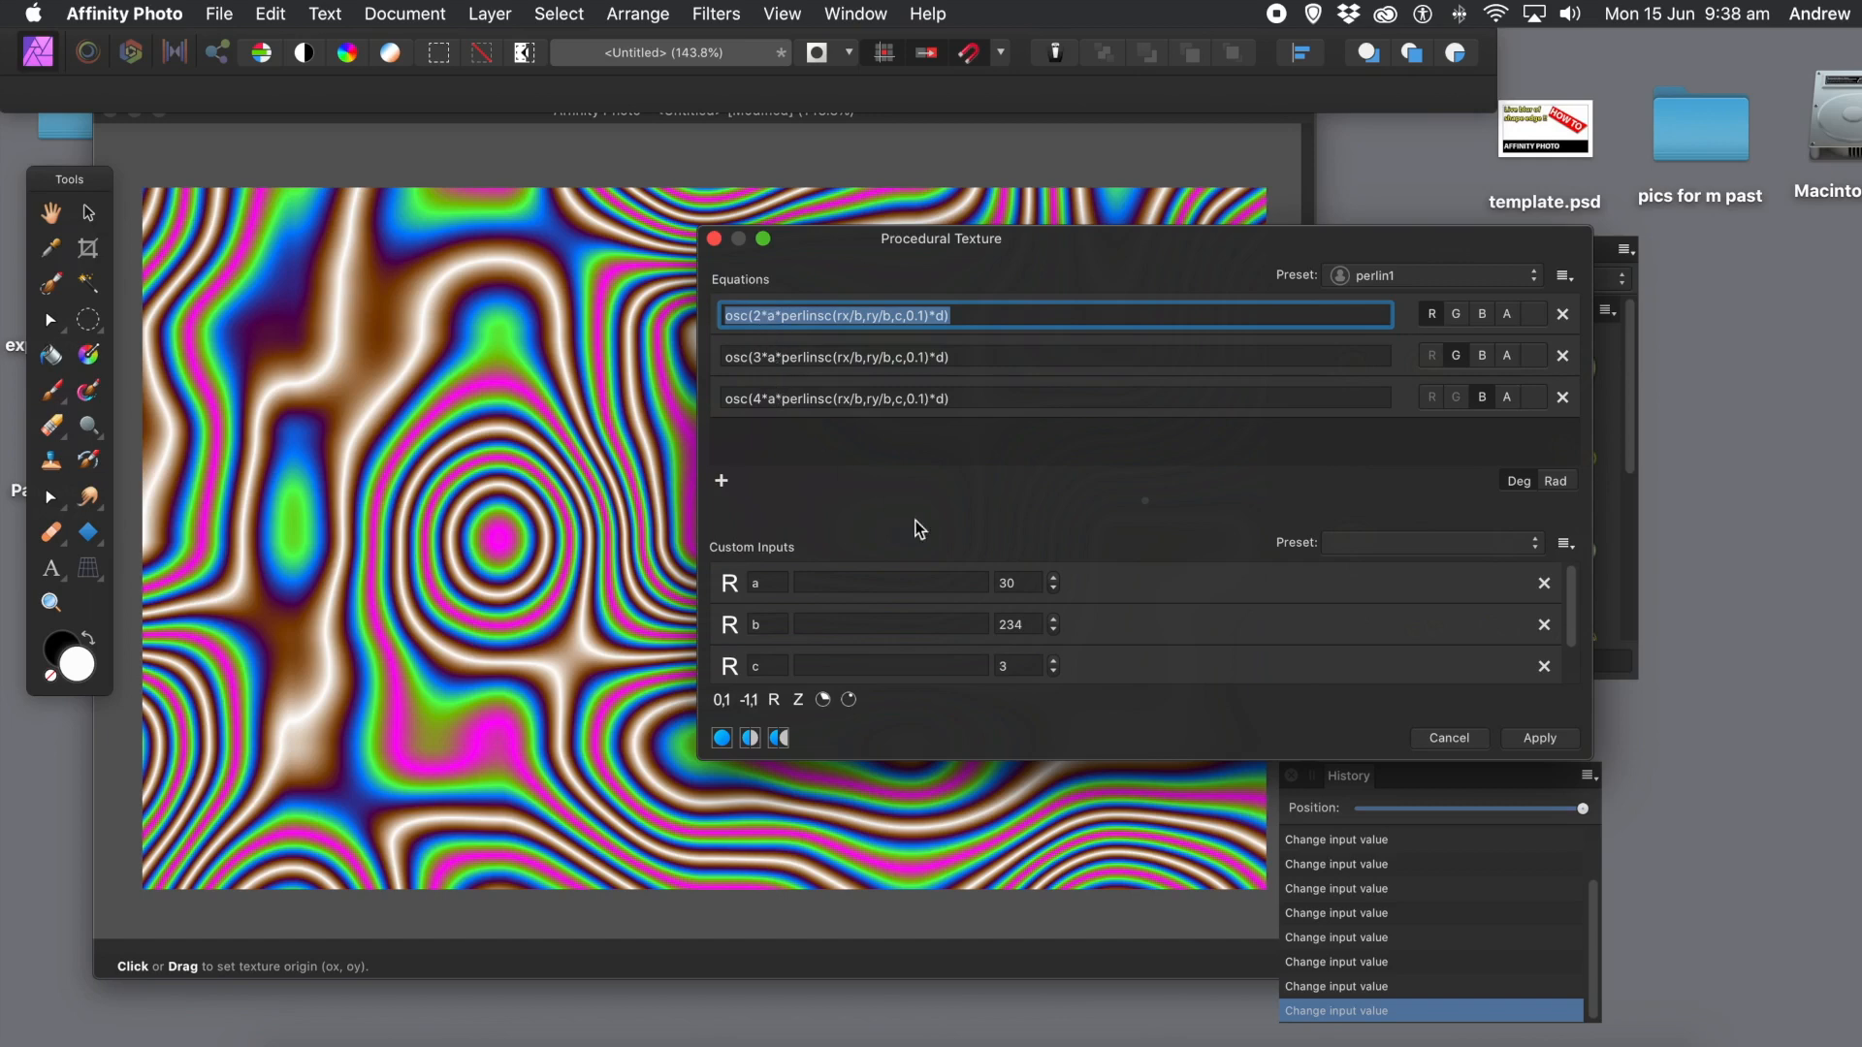
Step: Lower custom input b to 93
{"action": "left_click", "coordinate": [1054, 630]}
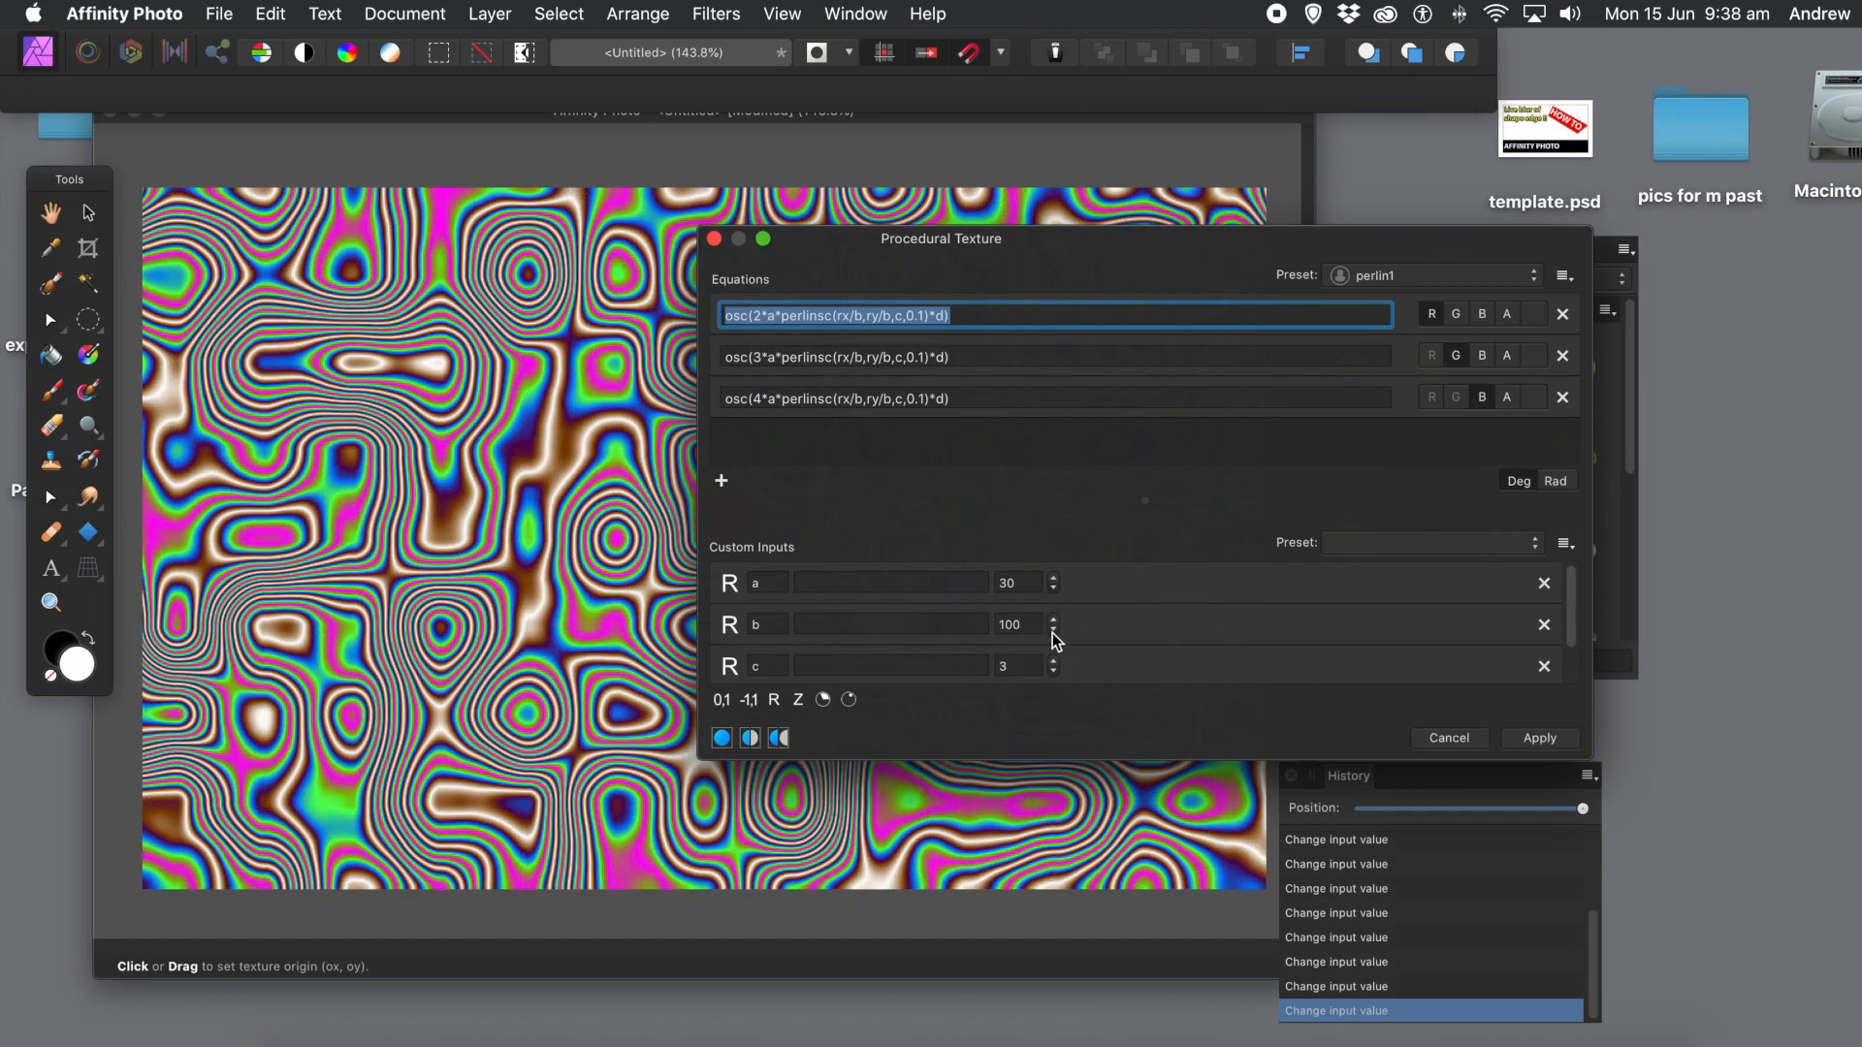
{"action": "left_click", "coordinate": [1052, 631]}
{"action": "left_click", "coordinate": [1052, 631]}
{"action": "left_click", "coordinate": [1052, 631]}
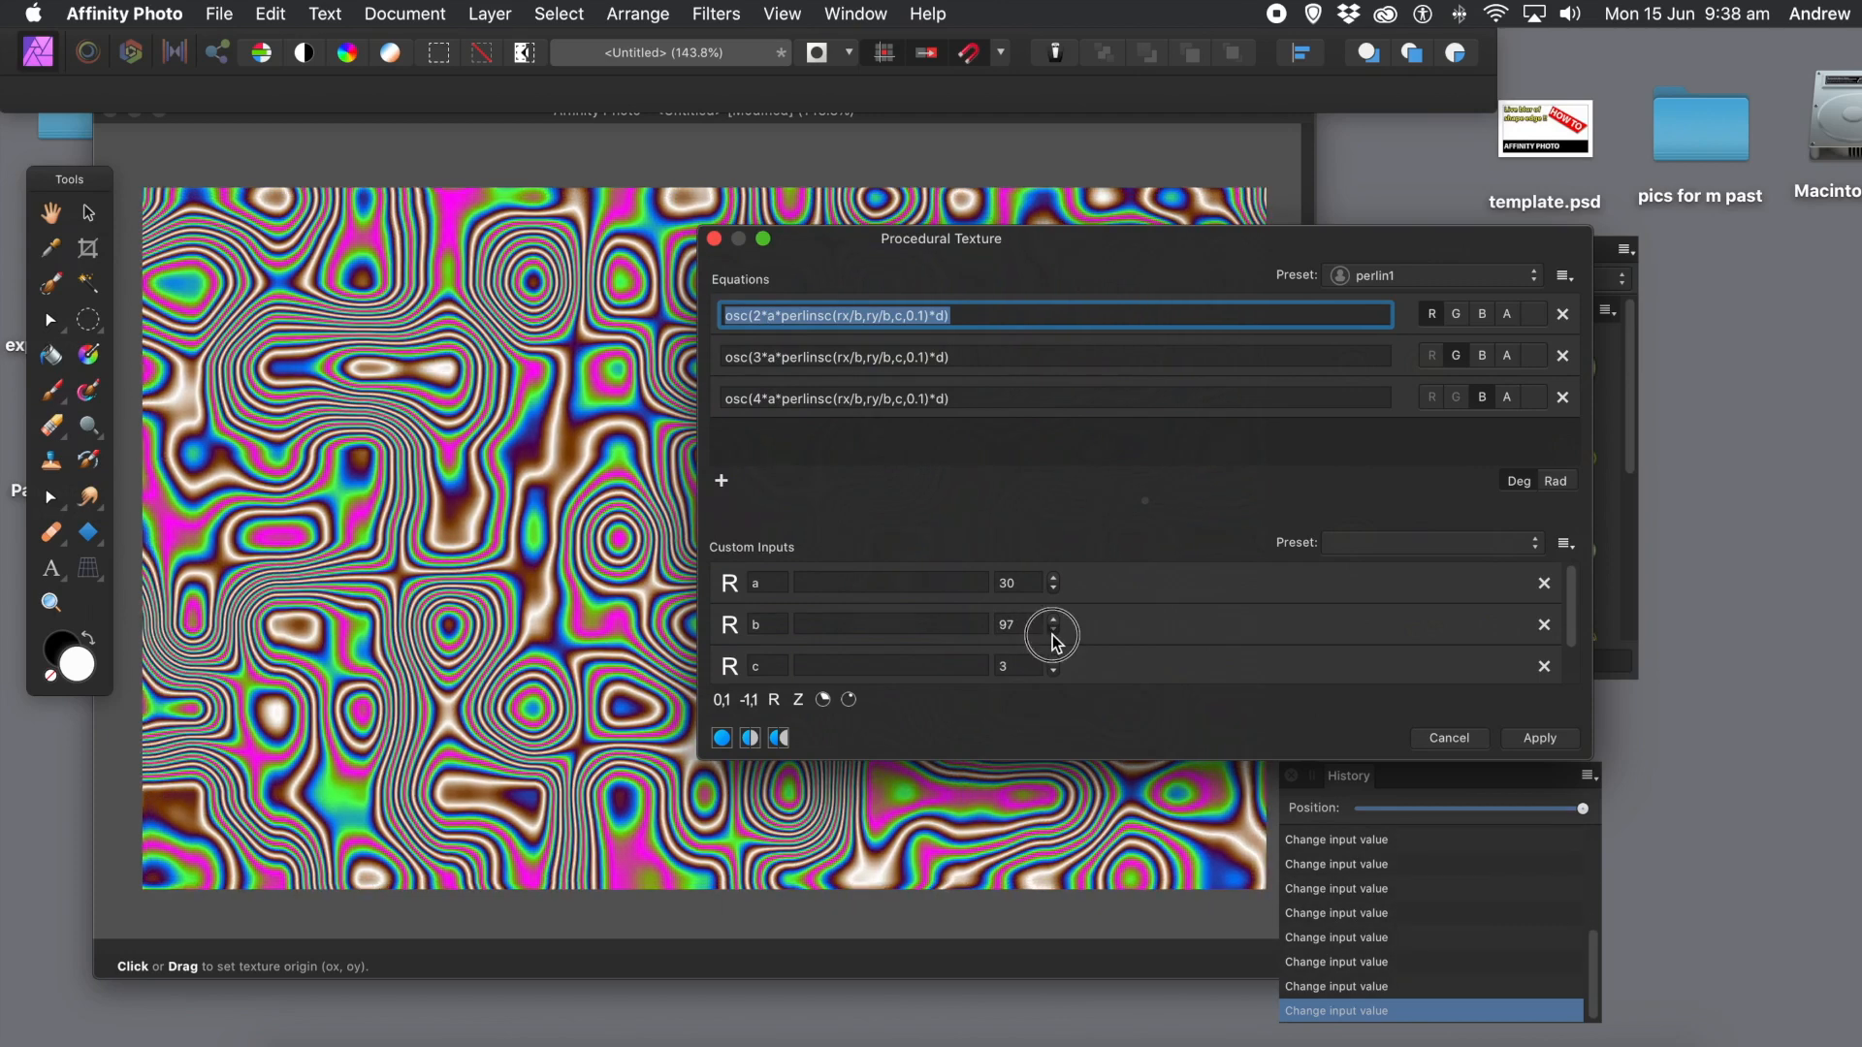
{"action": "left_click", "coordinate": [1052, 632]}
{"action": "left_click", "coordinate": [1052, 631]}
{"action": "left_click", "coordinate": [1053, 631]}
{"action": "left_click", "coordinate": [1052, 631]}
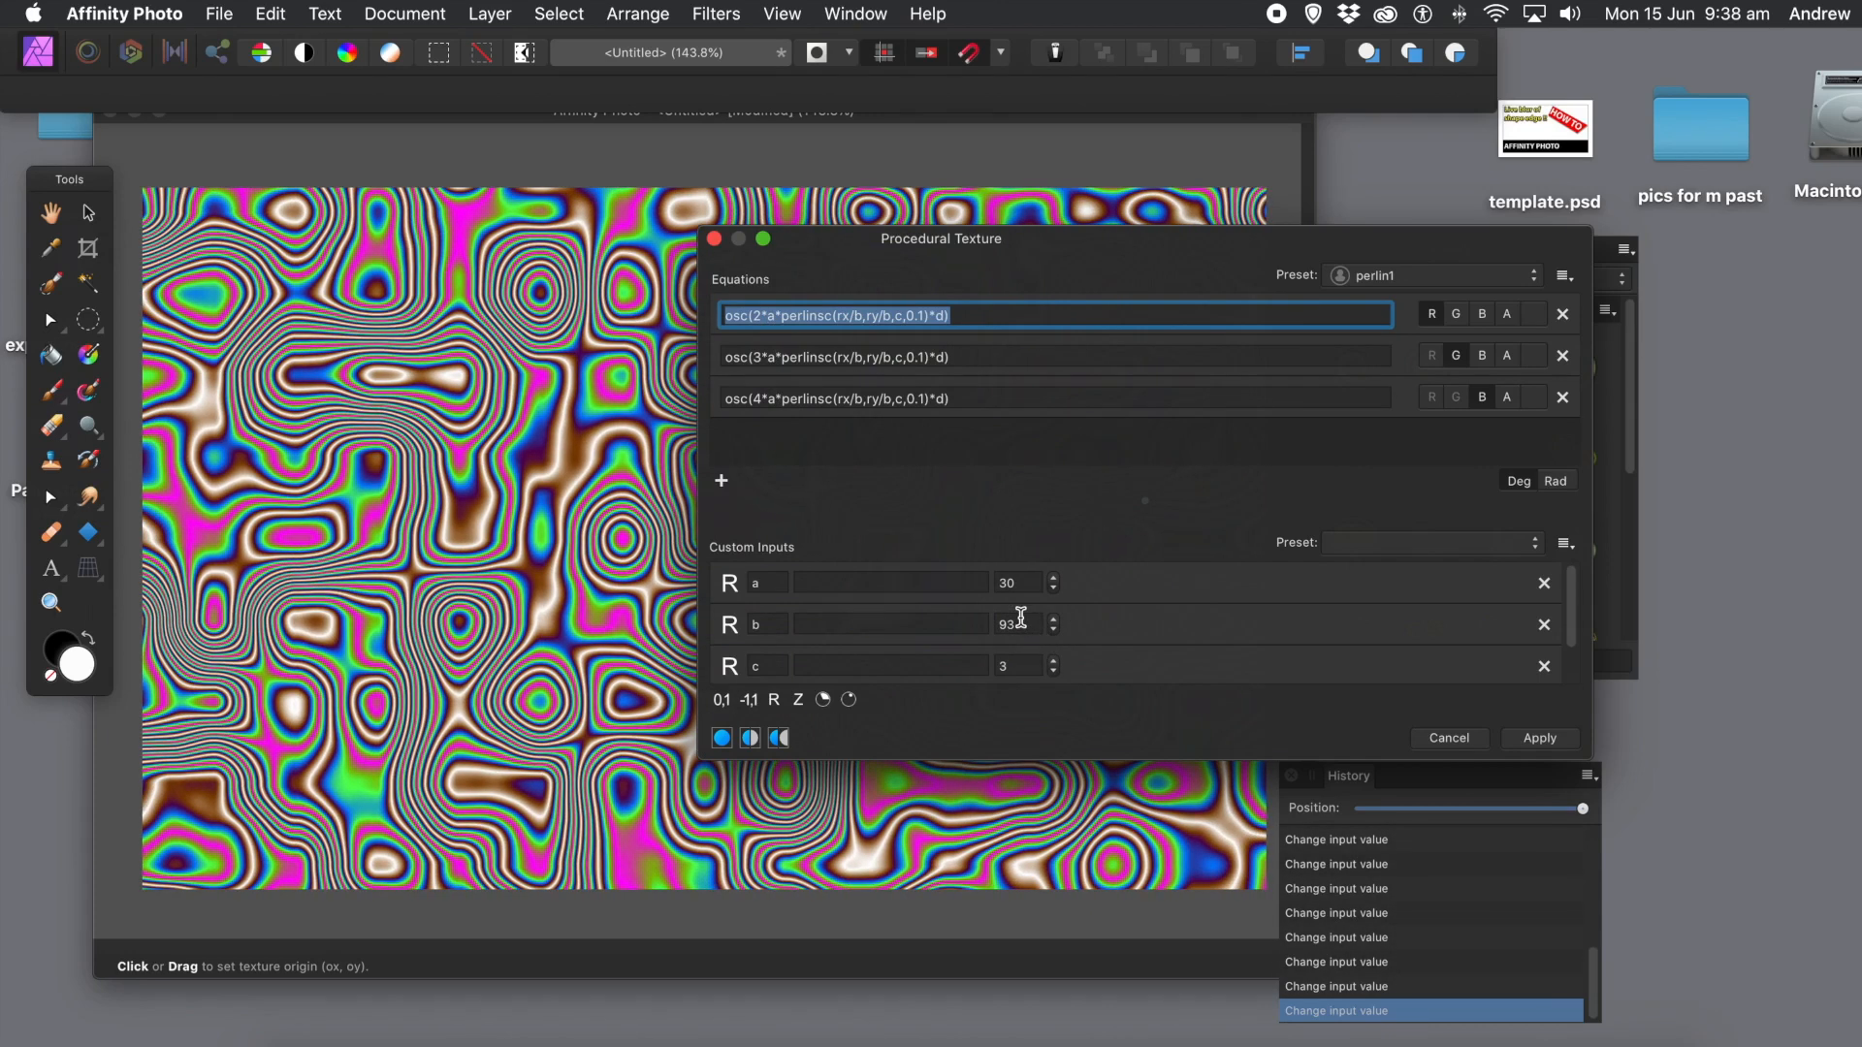
Step: Try custom input b at 200 and at 400
{"action": "double_click", "coordinate": [1020, 618]}
{"action": "type", "text": "200"}
{"action": "key", "text": "Return"}
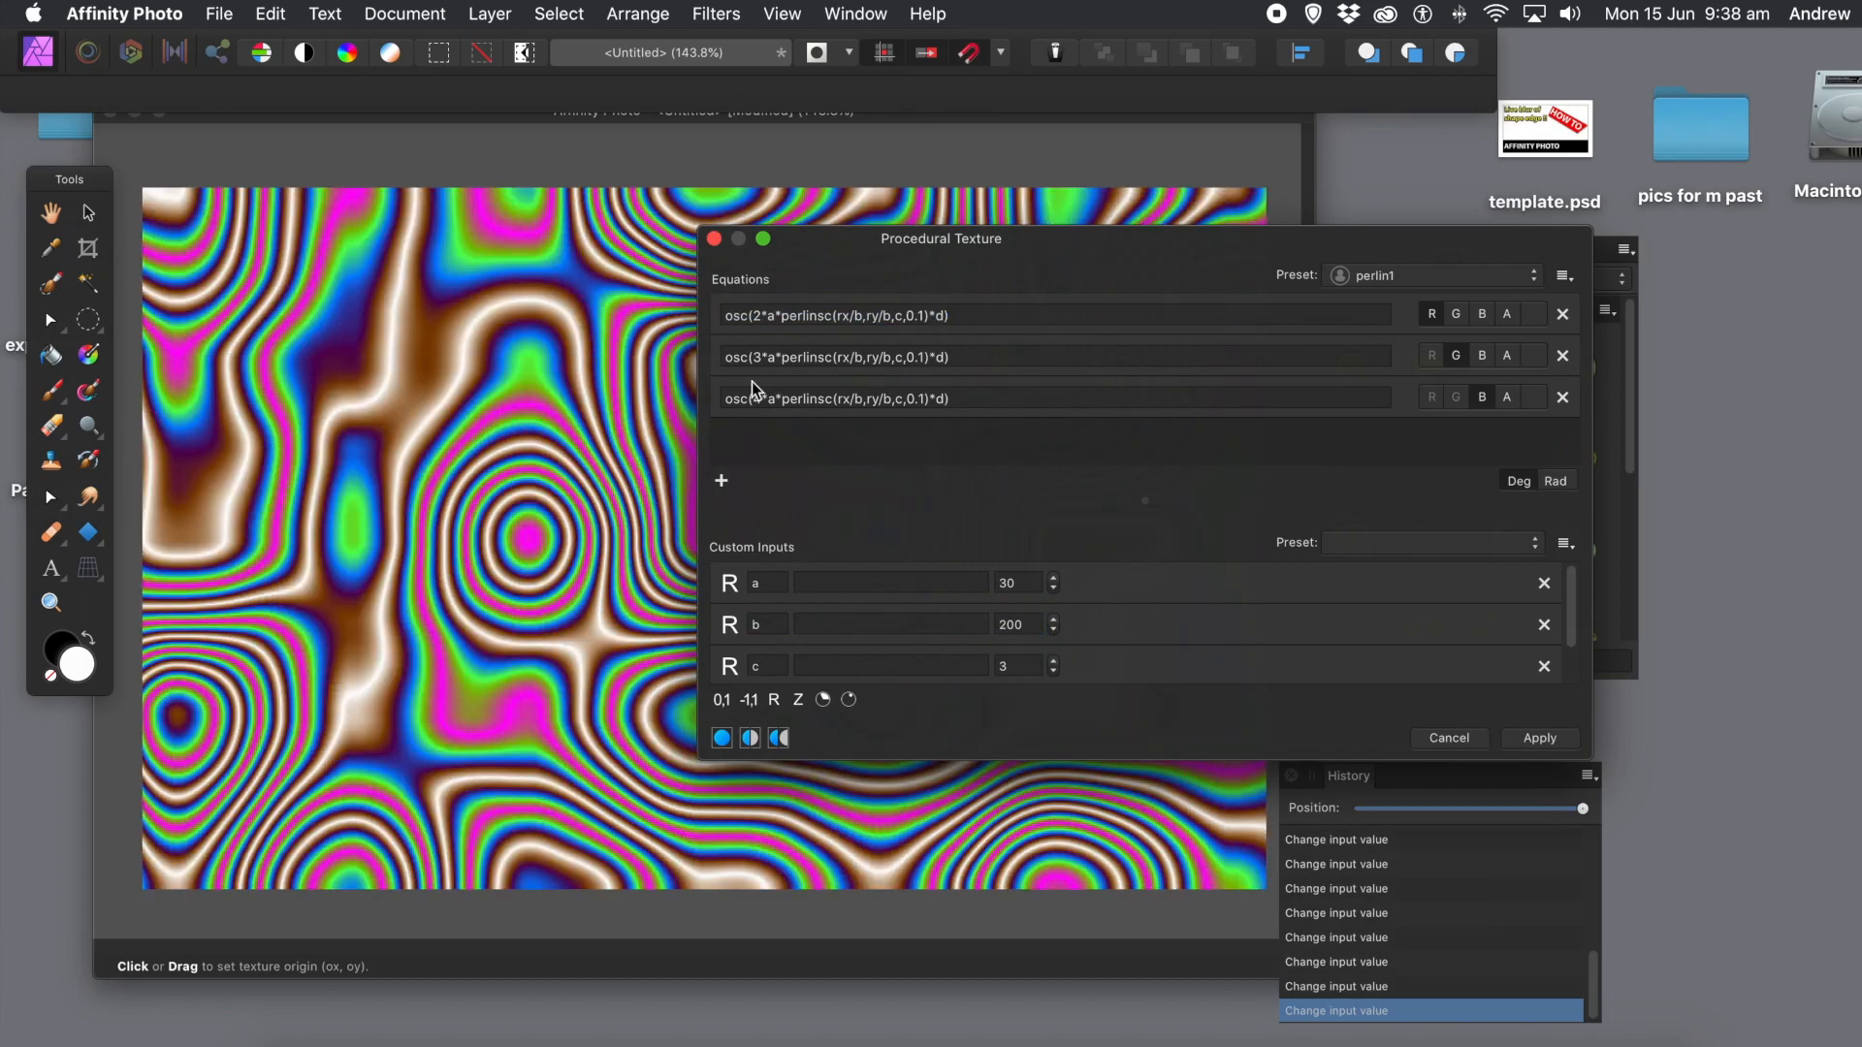
{"action": "double_click", "coordinate": [1018, 623]}
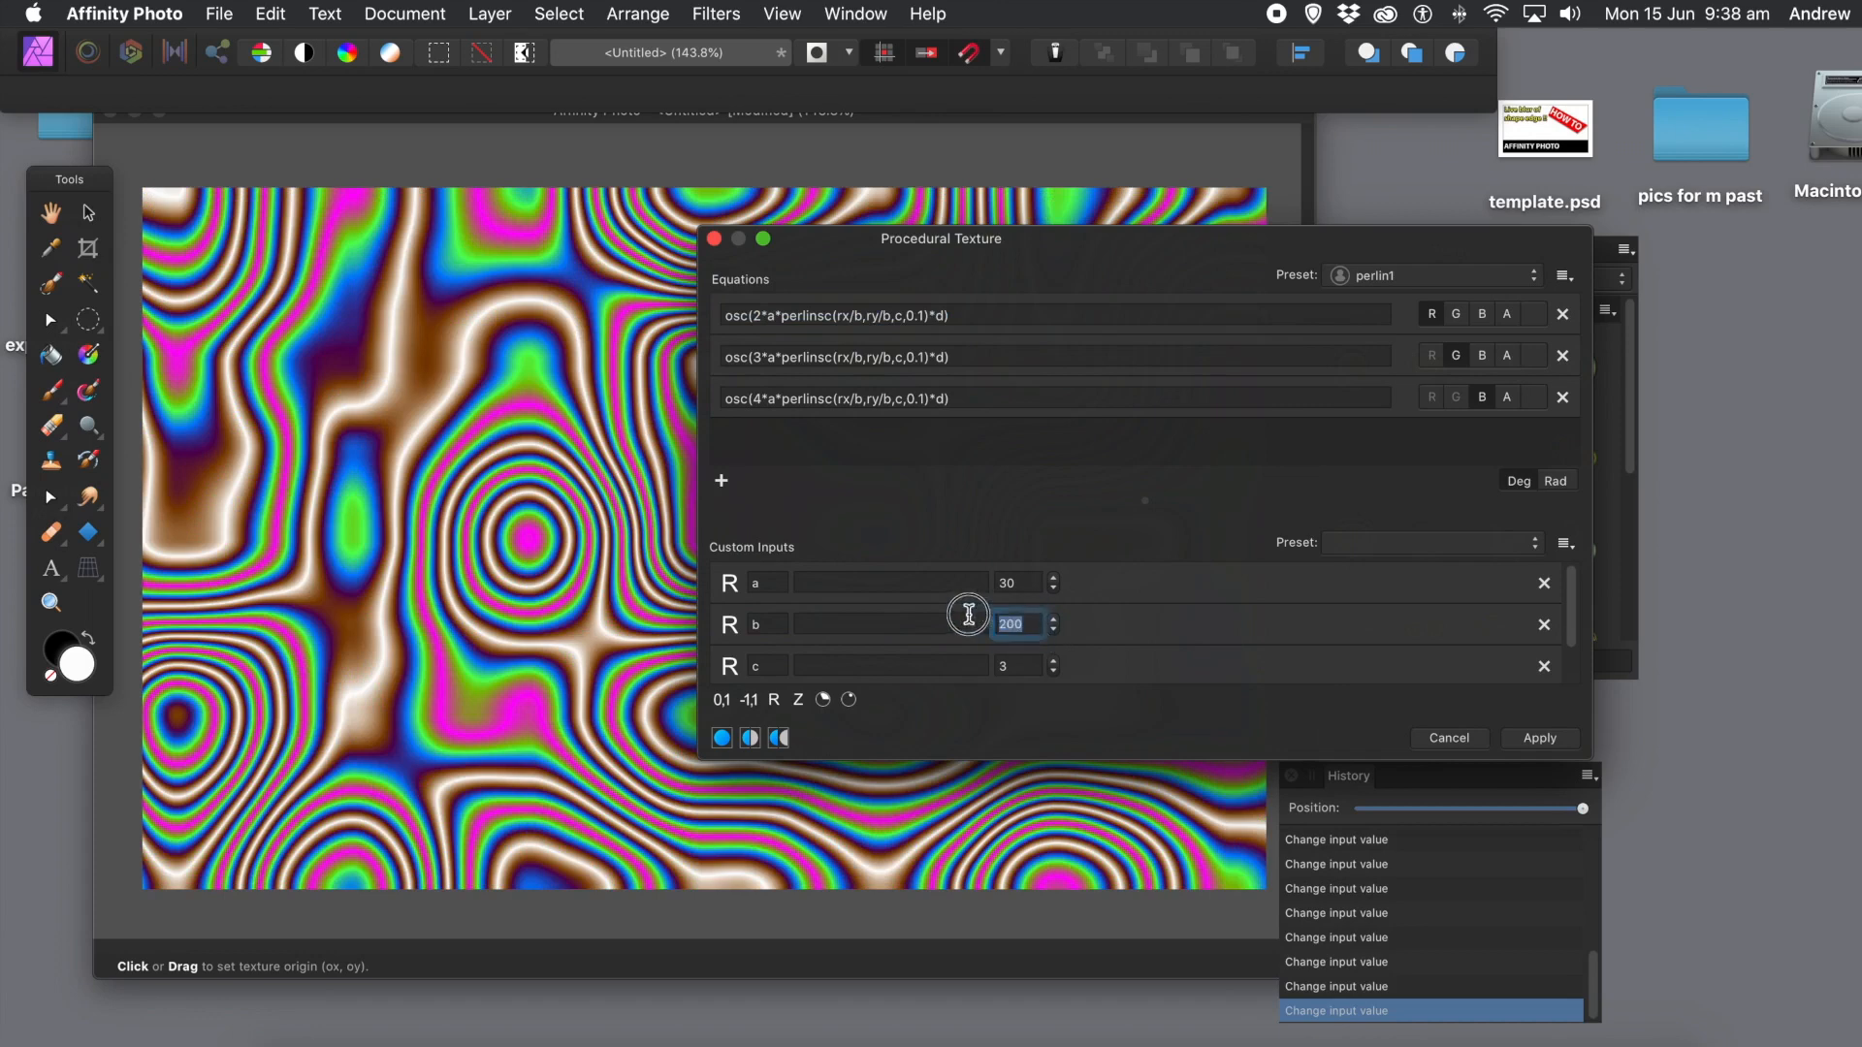
{"action": "type", "text": "400"}
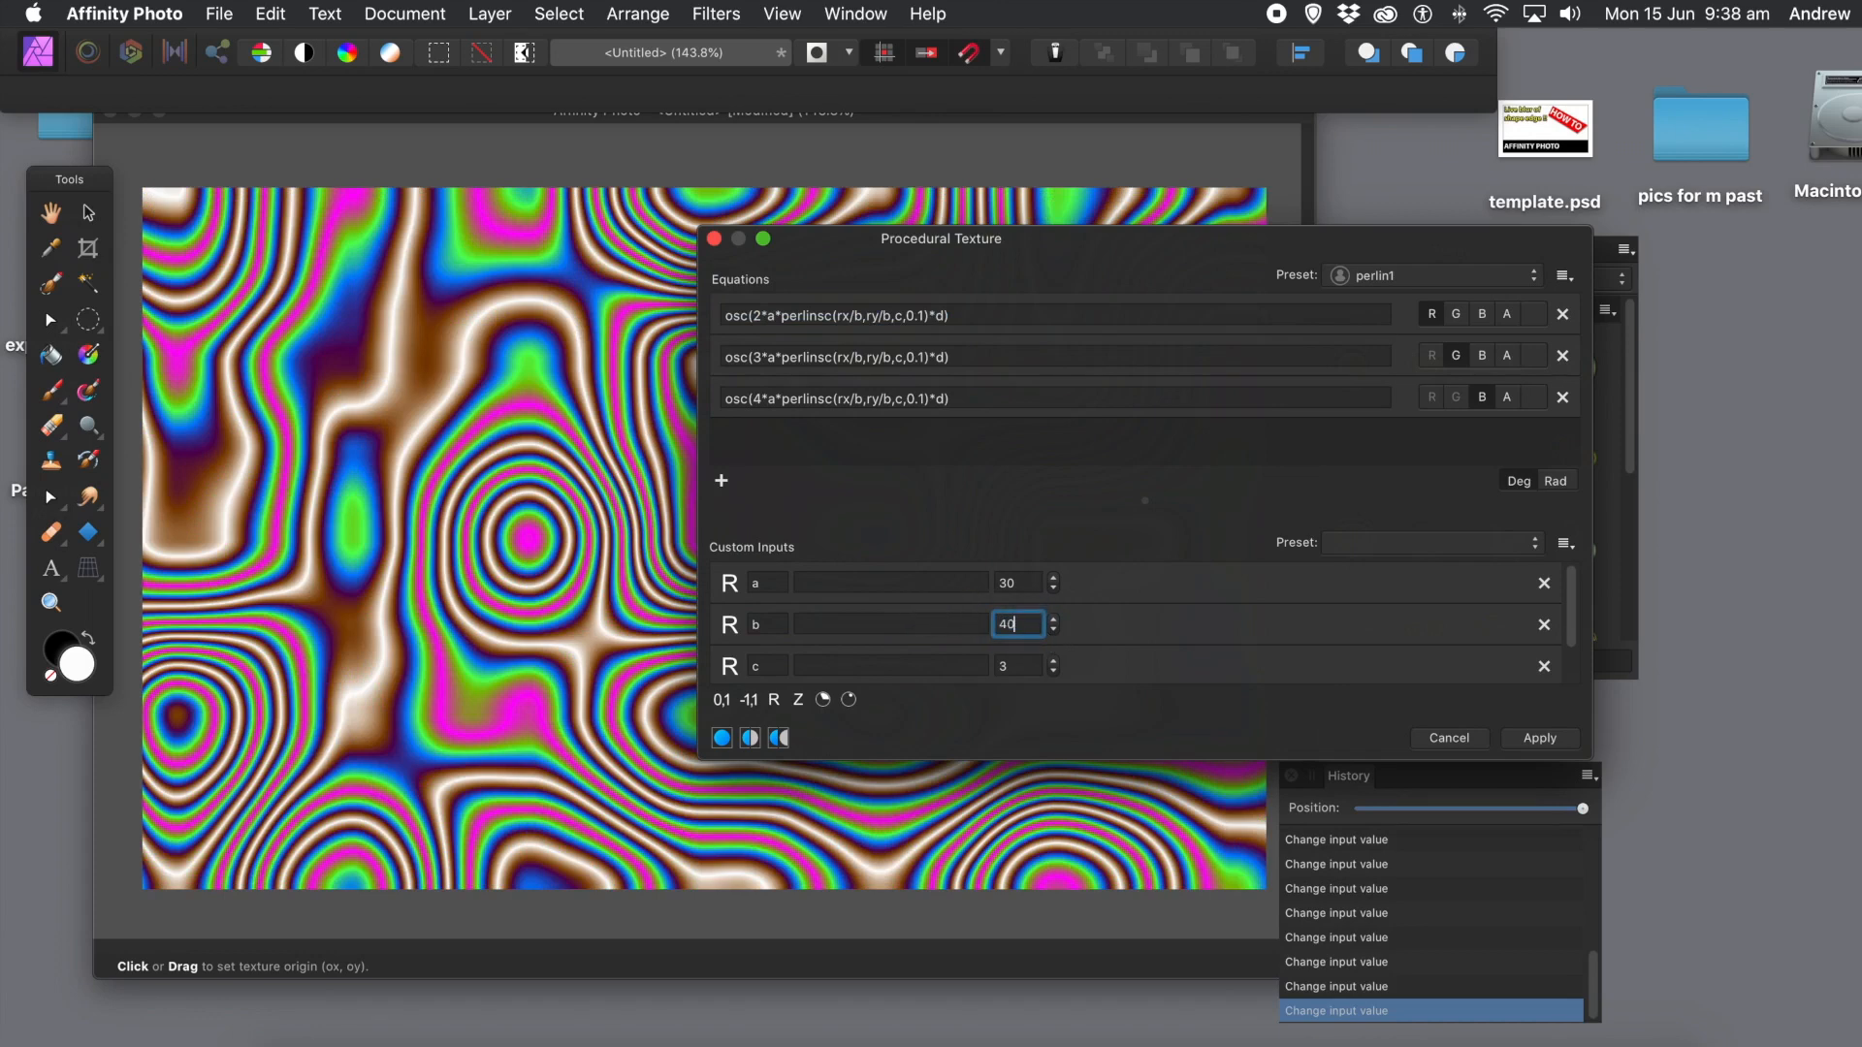
{"action": "key", "text": "Return"}
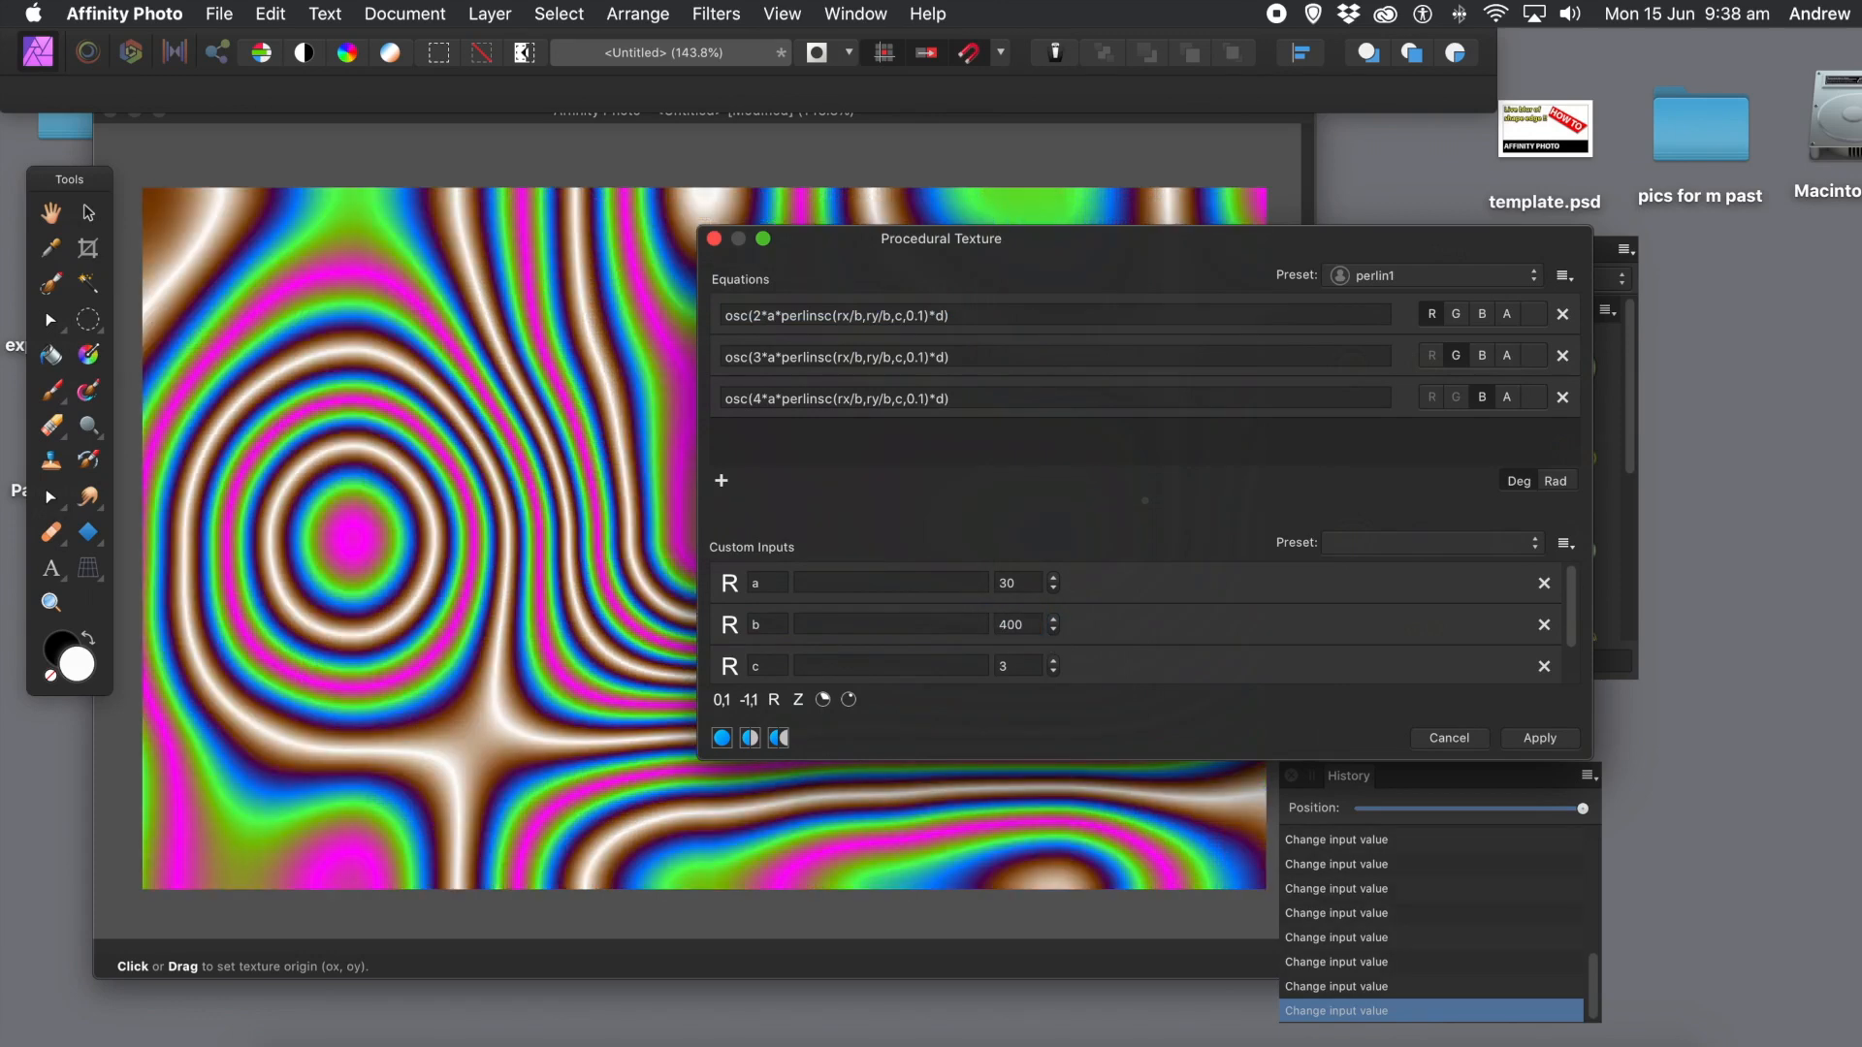
Step: Move the Procedural Texture dialog further off the canvas and set custom input b to 800
{"action": "left_click_drag", "start_coordinate": [900, 242], "coordinate": [1010, 242]}
{"action": "double_click", "coordinate": [1127, 623]}
{"action": "type", "text": "80"}
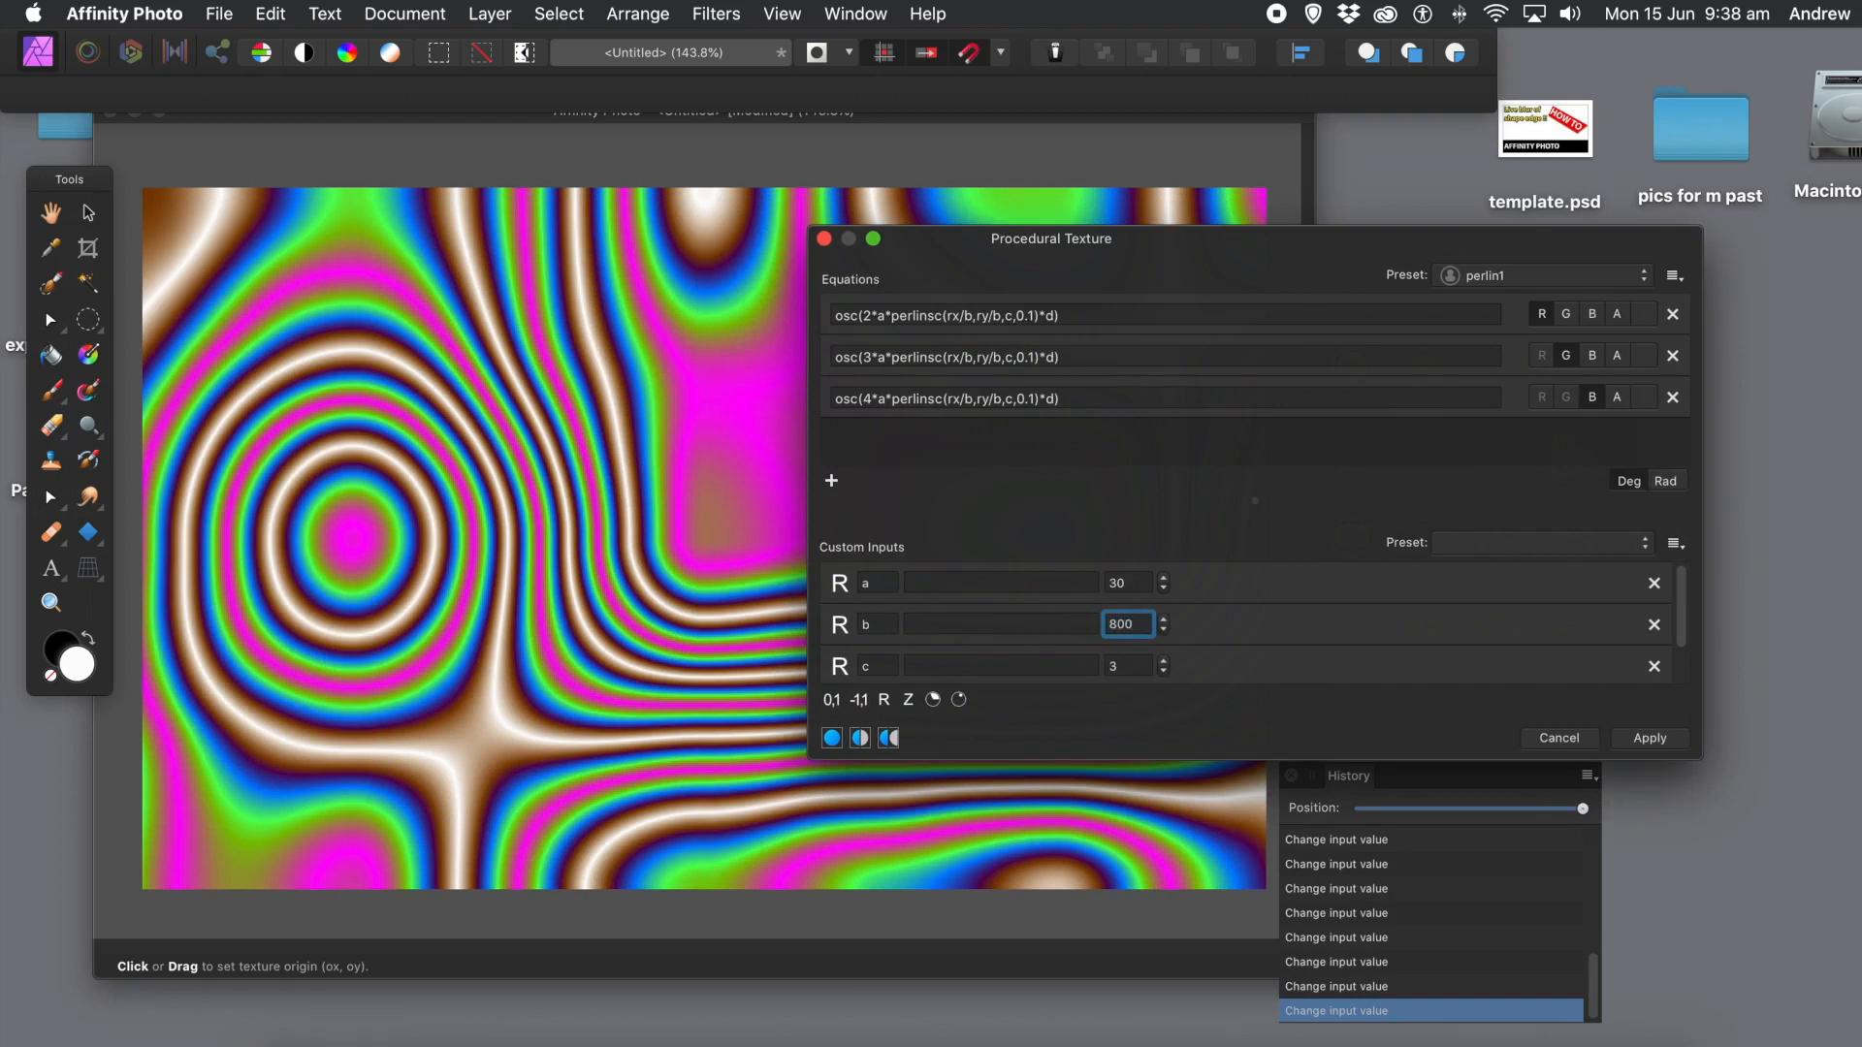
{"action": "type", "text": "0"}
{"action": "key", "text": "Return"}
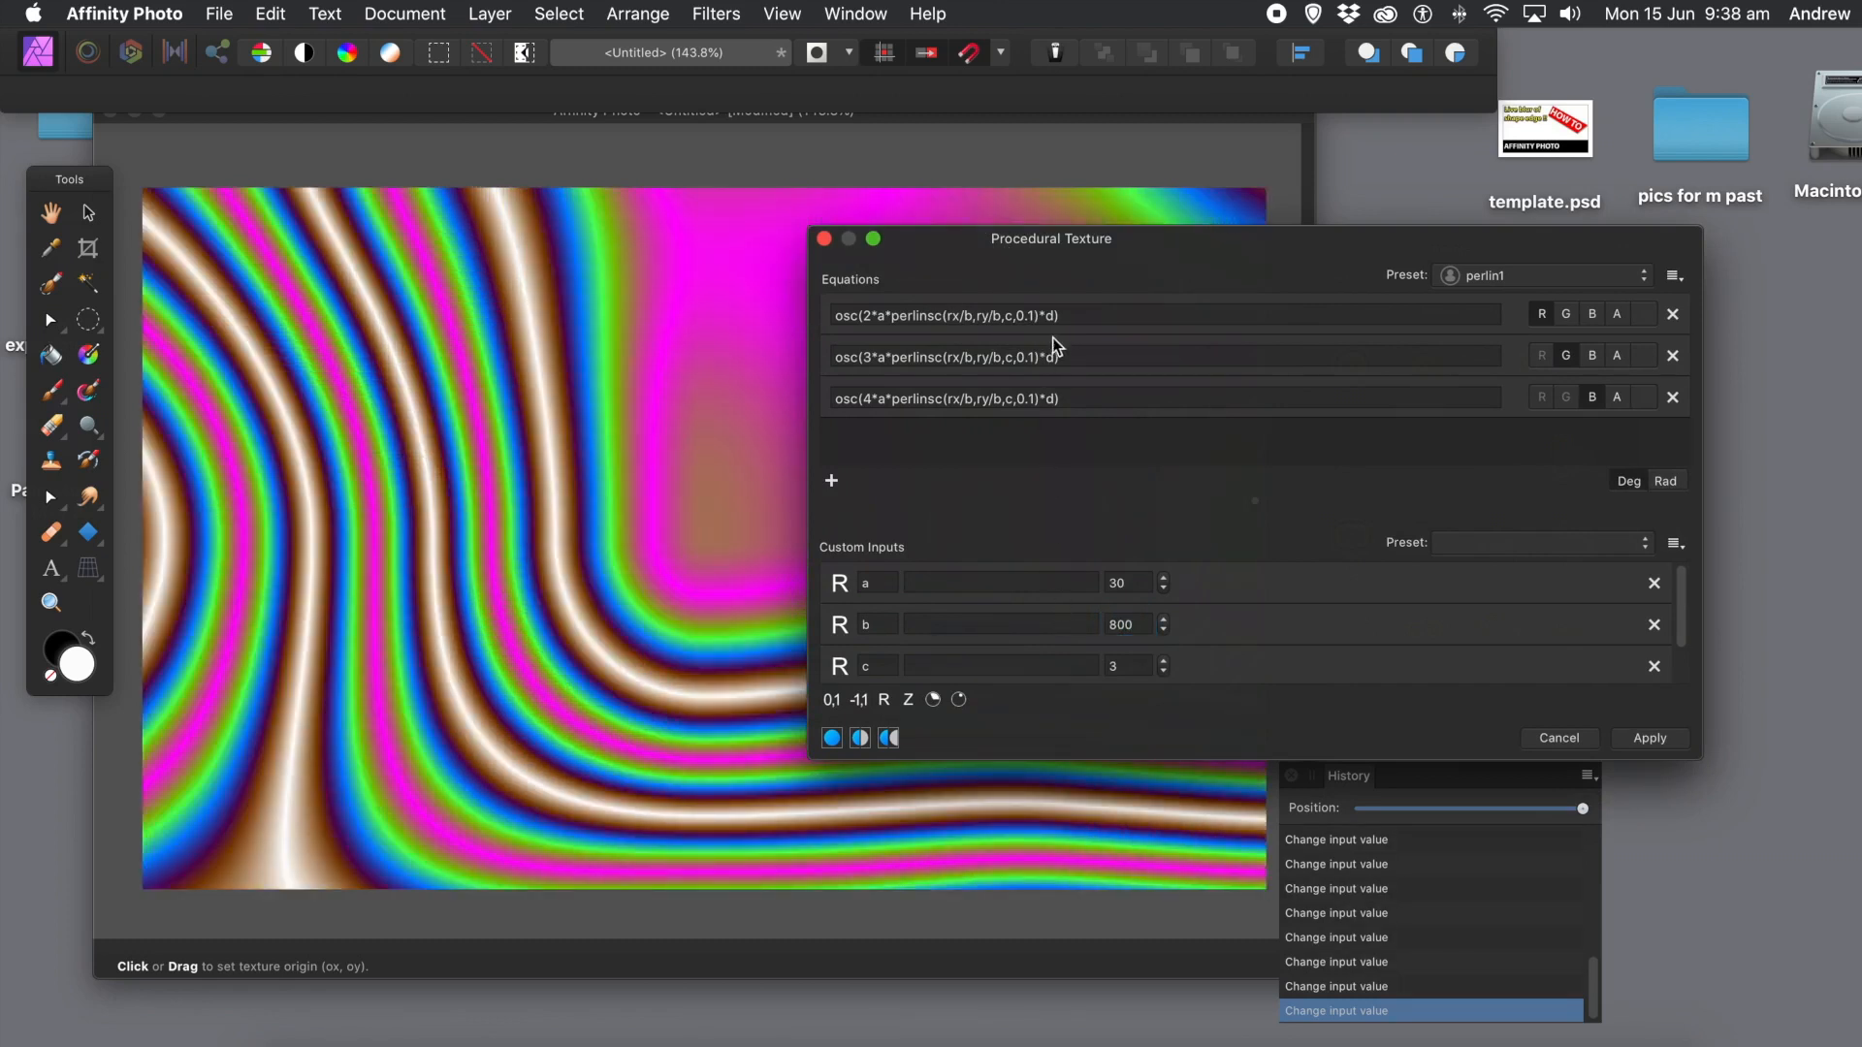
Step: Lower custom input c to 2
{"action": "left_click", "coordinate": [1167, 673]}
{"action": "left_click", "coordinate": [1168, 673]}
{"action": "left_click", "coordinate": [1168, 673]}
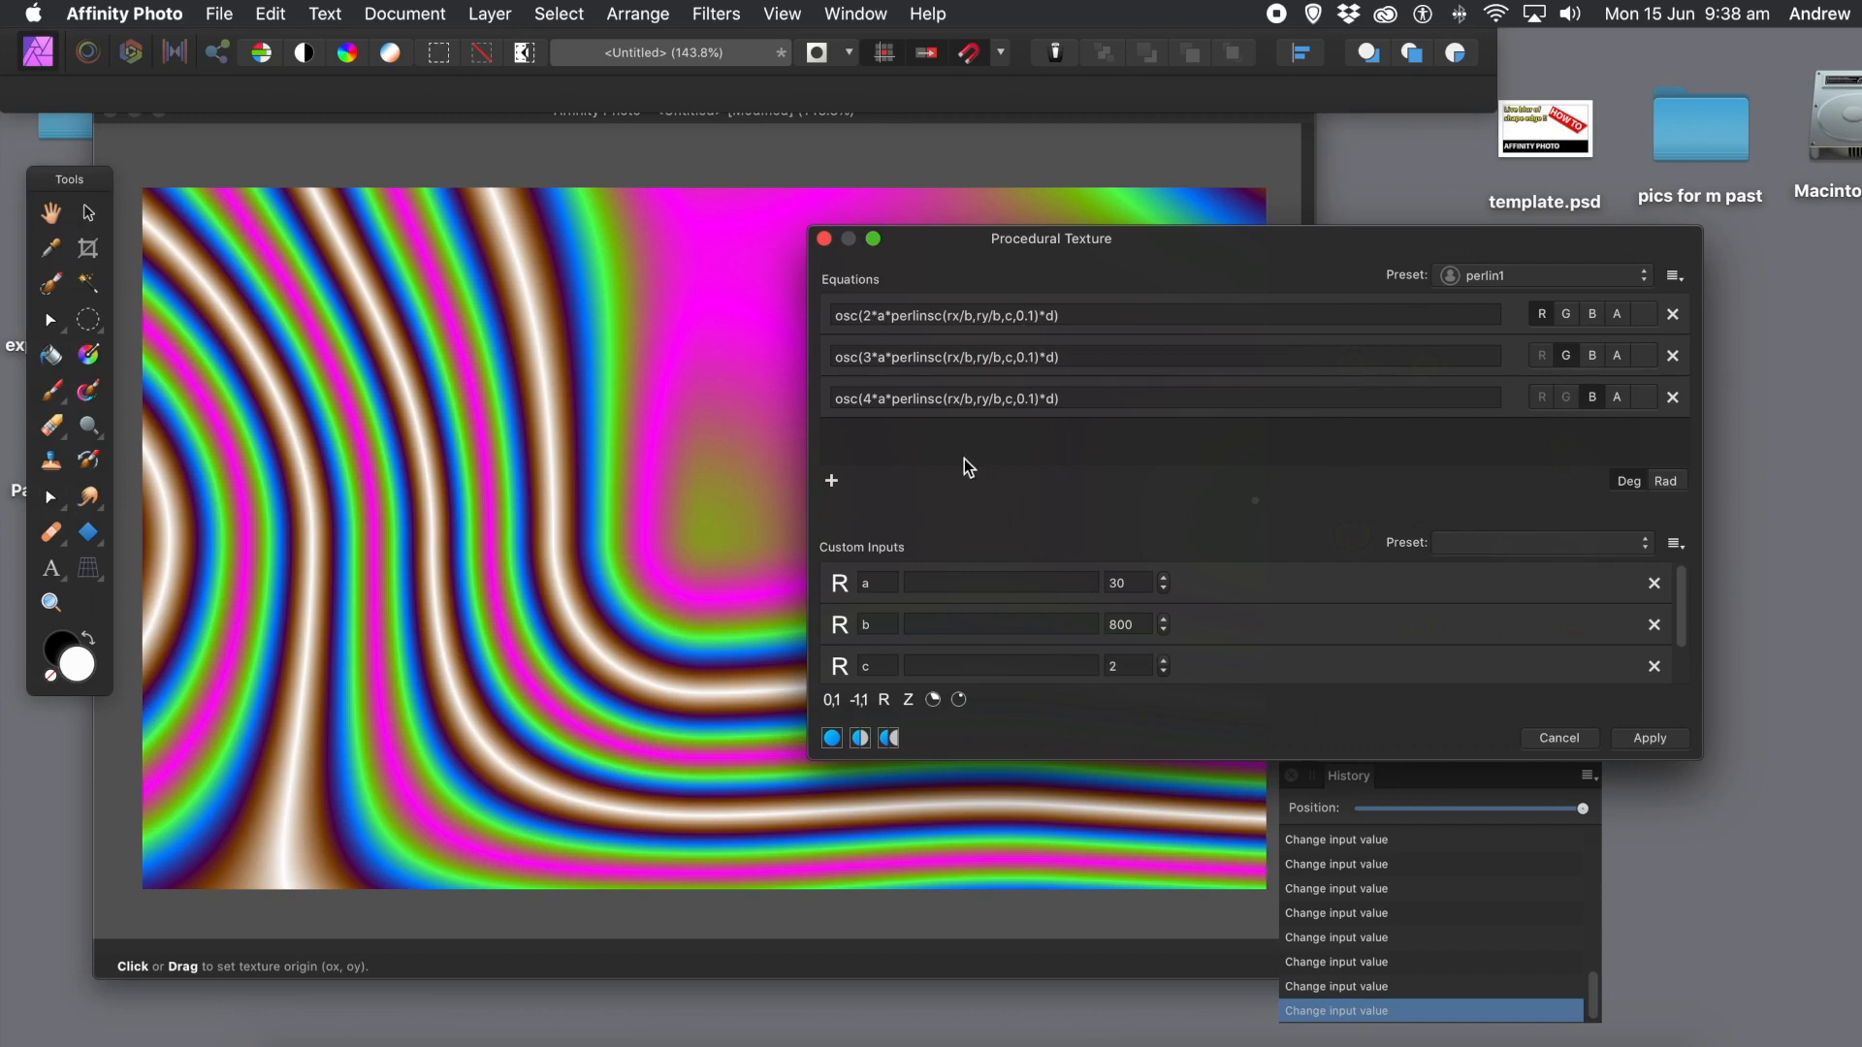
Step: Add a fourth equation with value 0 on the alpha channel and delete it again
{"action": "left_click_drag", "start_coordinate": [962, 503], "coordinate": [965, 470]}
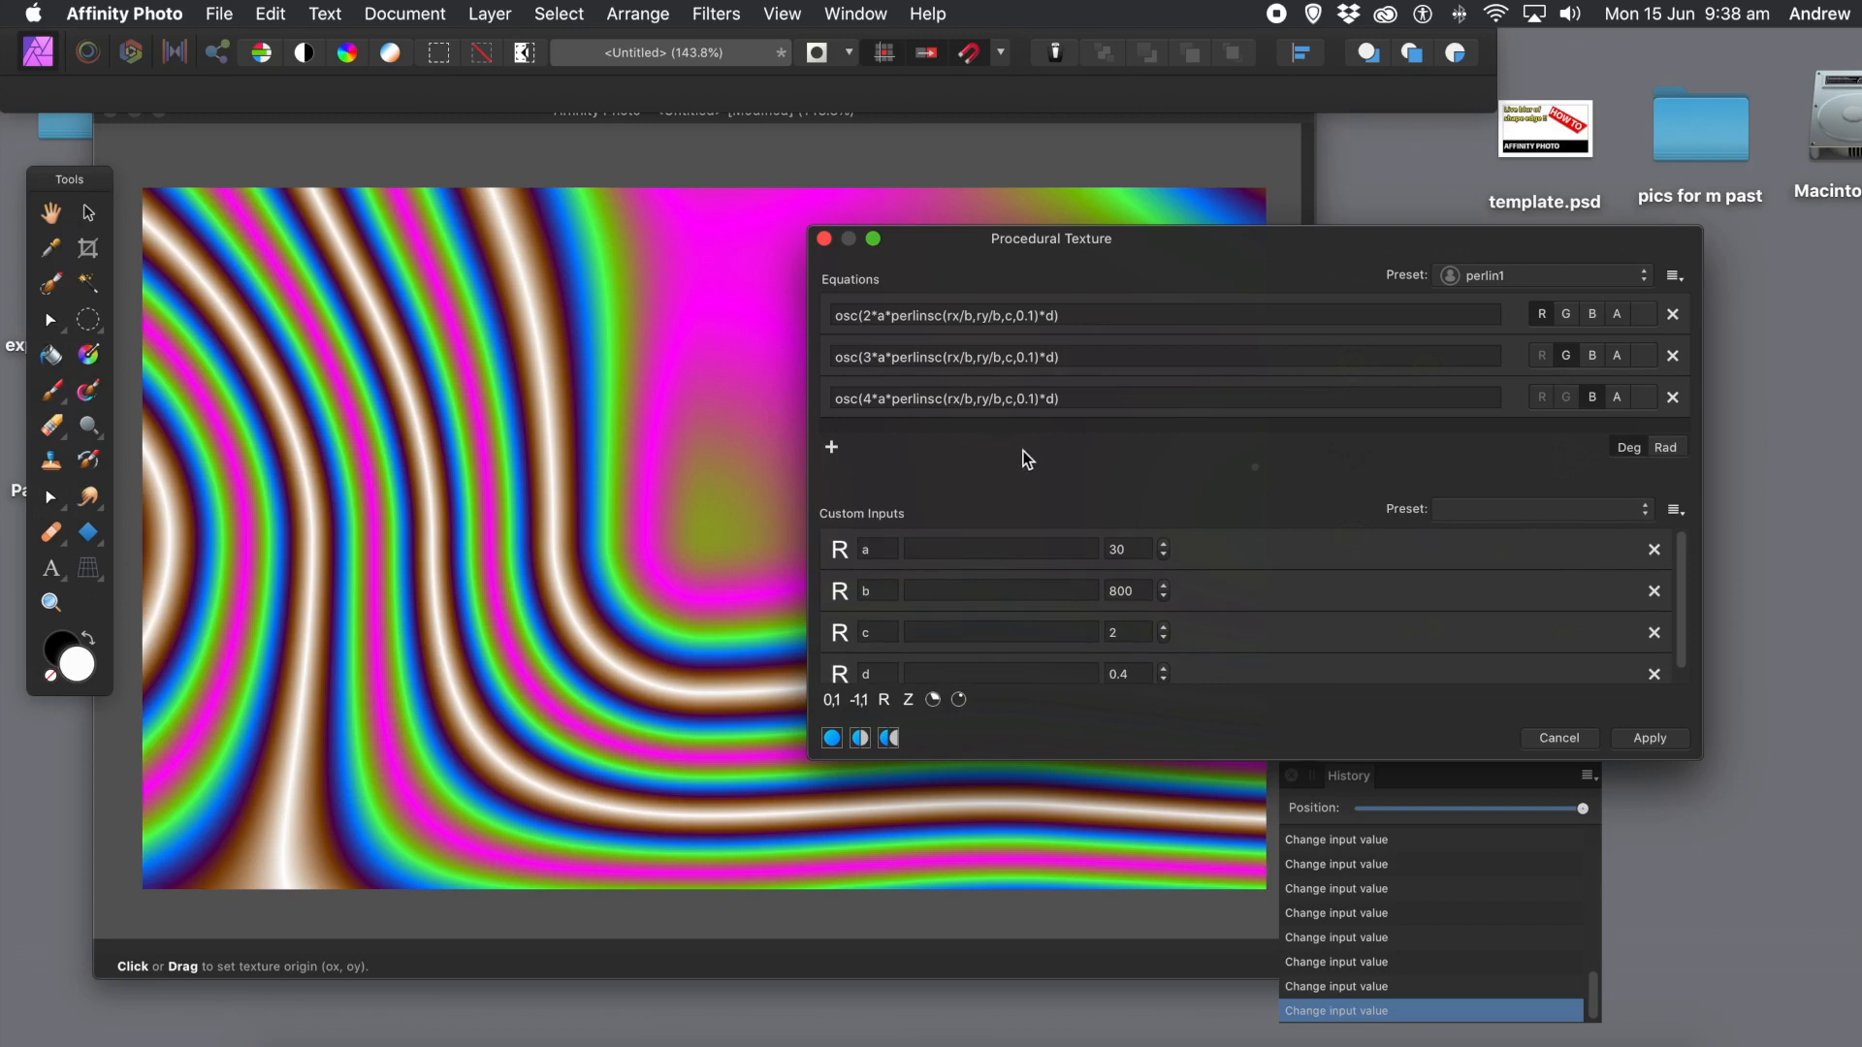
{"action": "left_click_drag", "start_coordinate": [1018, 462], "coordinate": [1015, 501]}
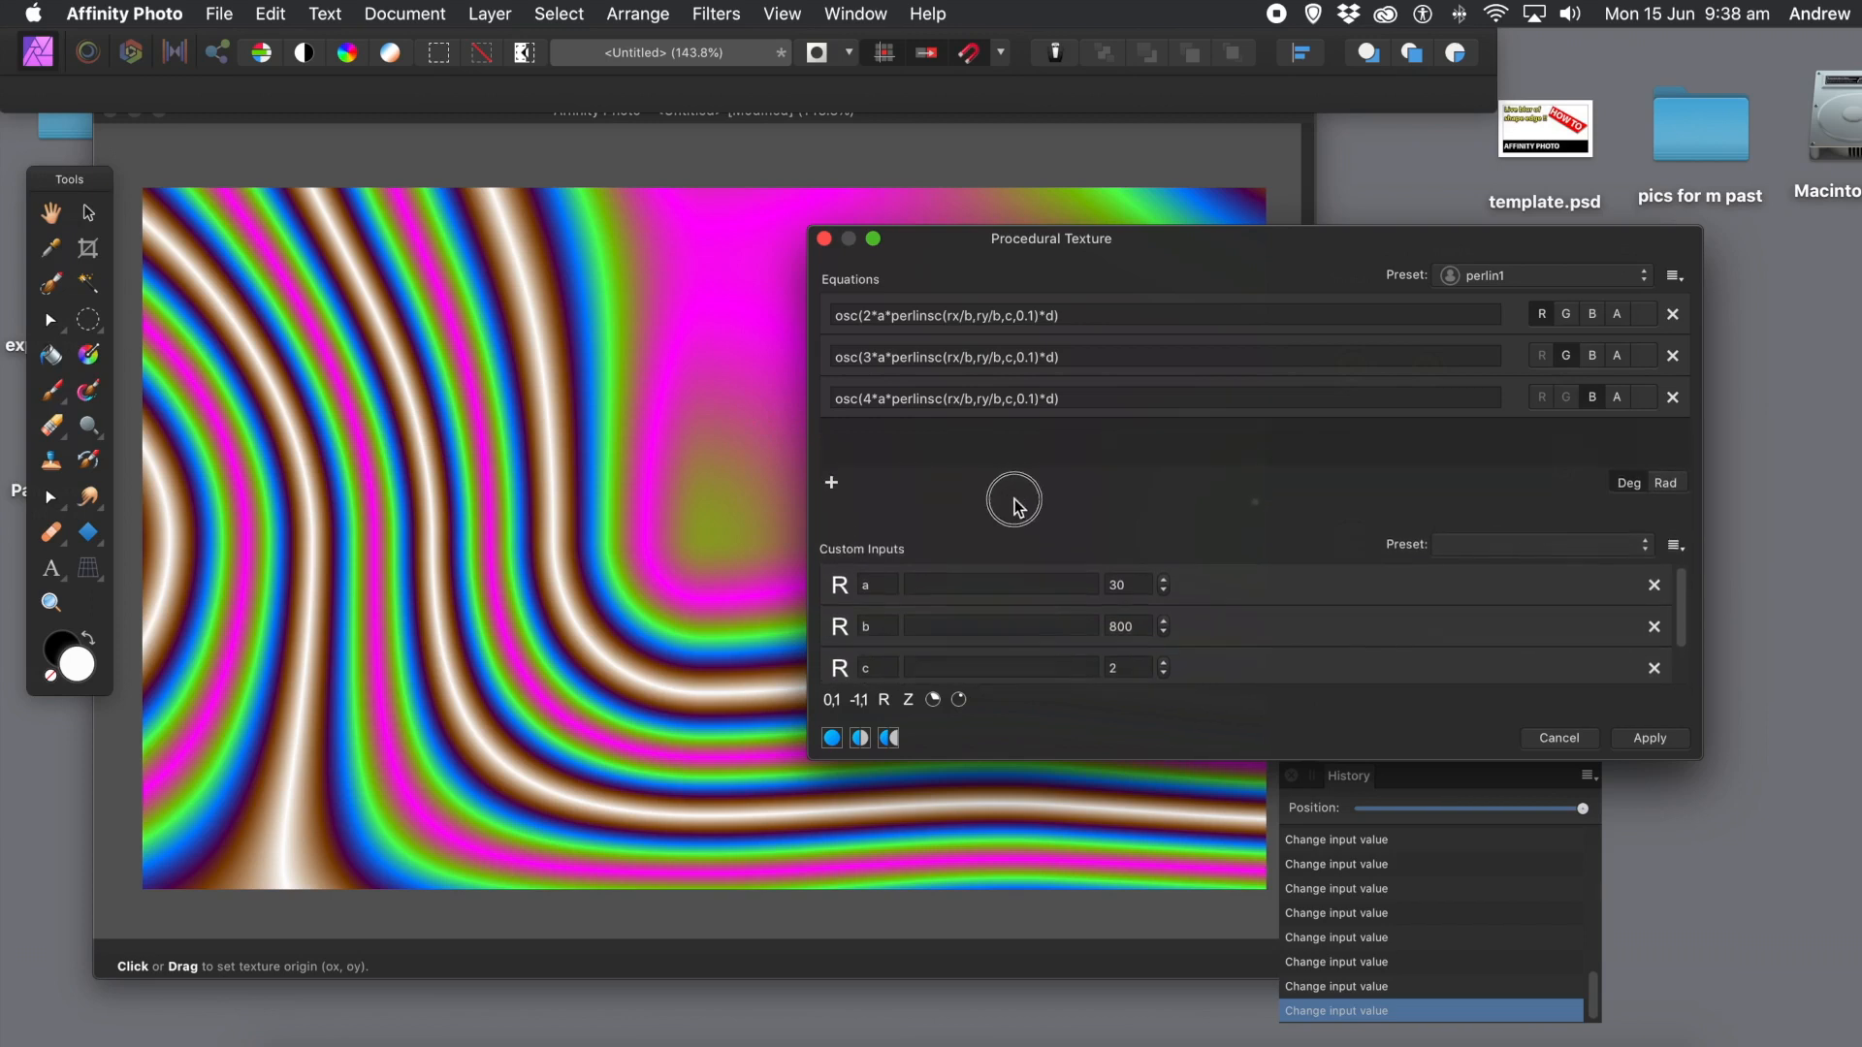
{"action": "left_click", "coordinate": [832, 483]}
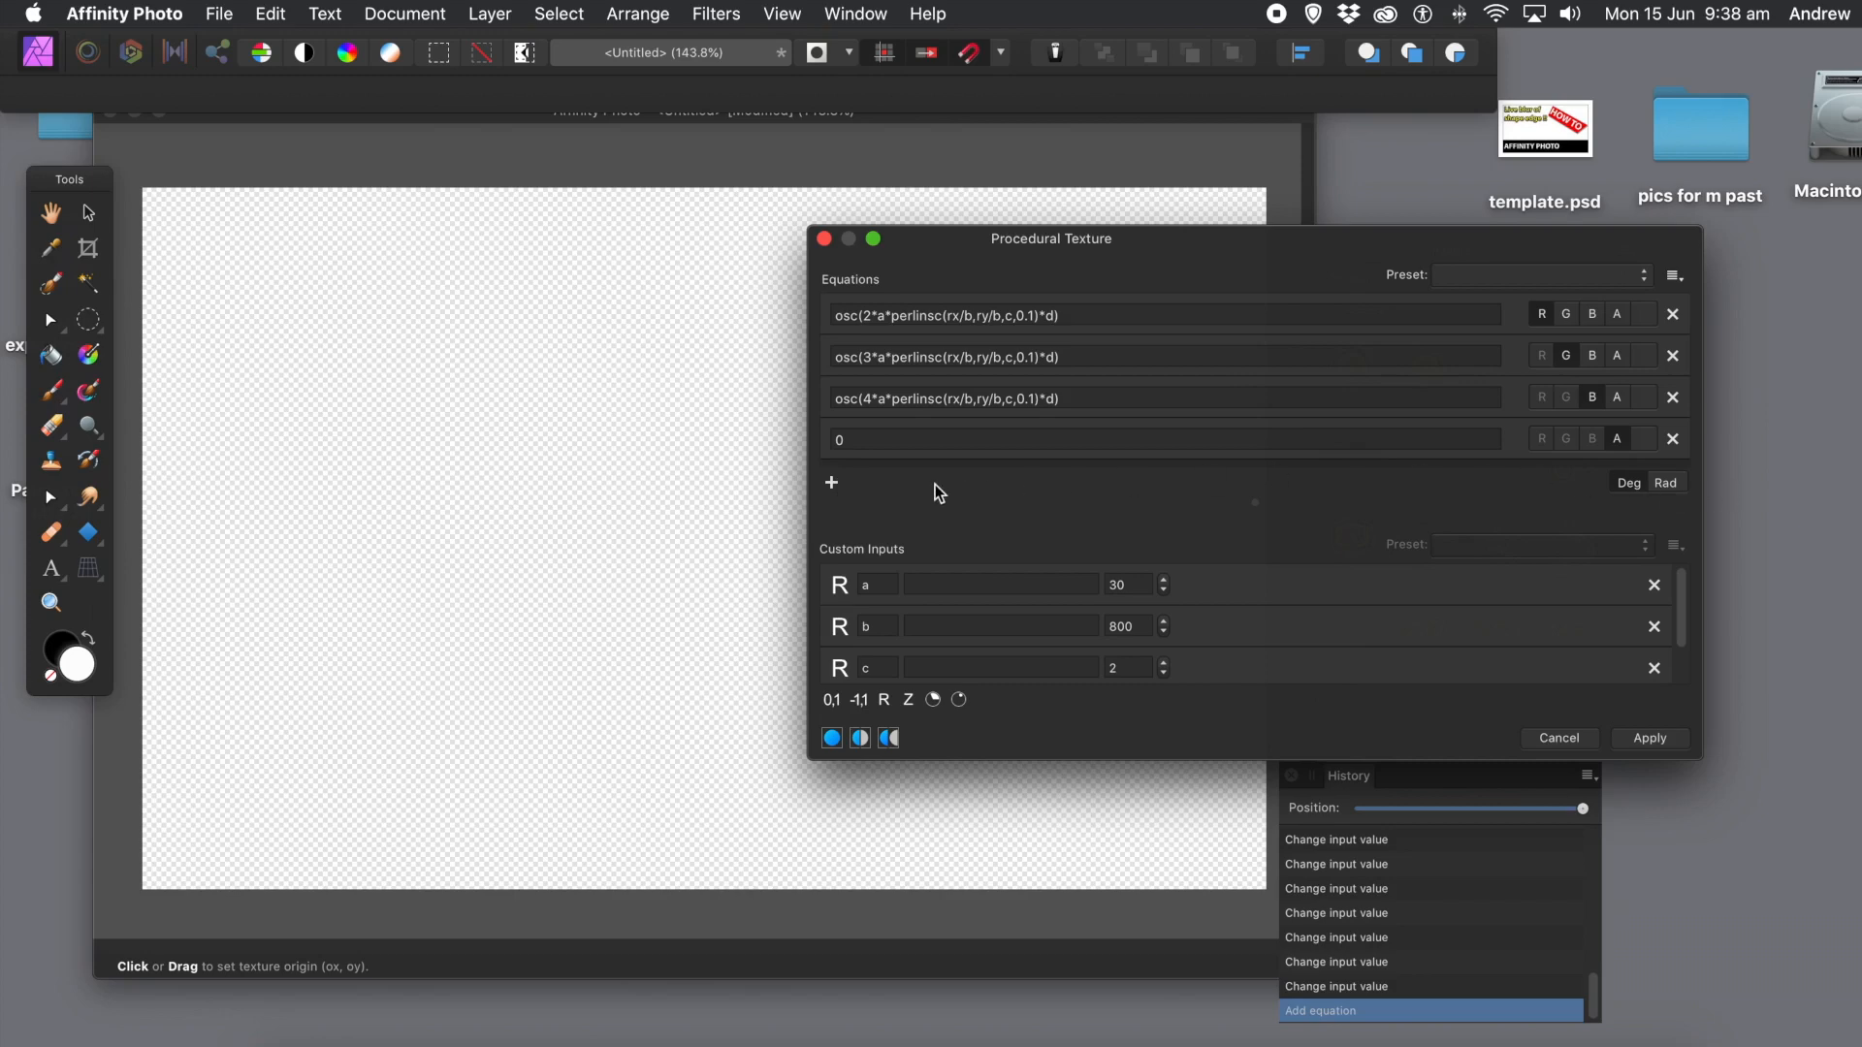
{"action": "left_click", "coordinate": [1674, 441]}
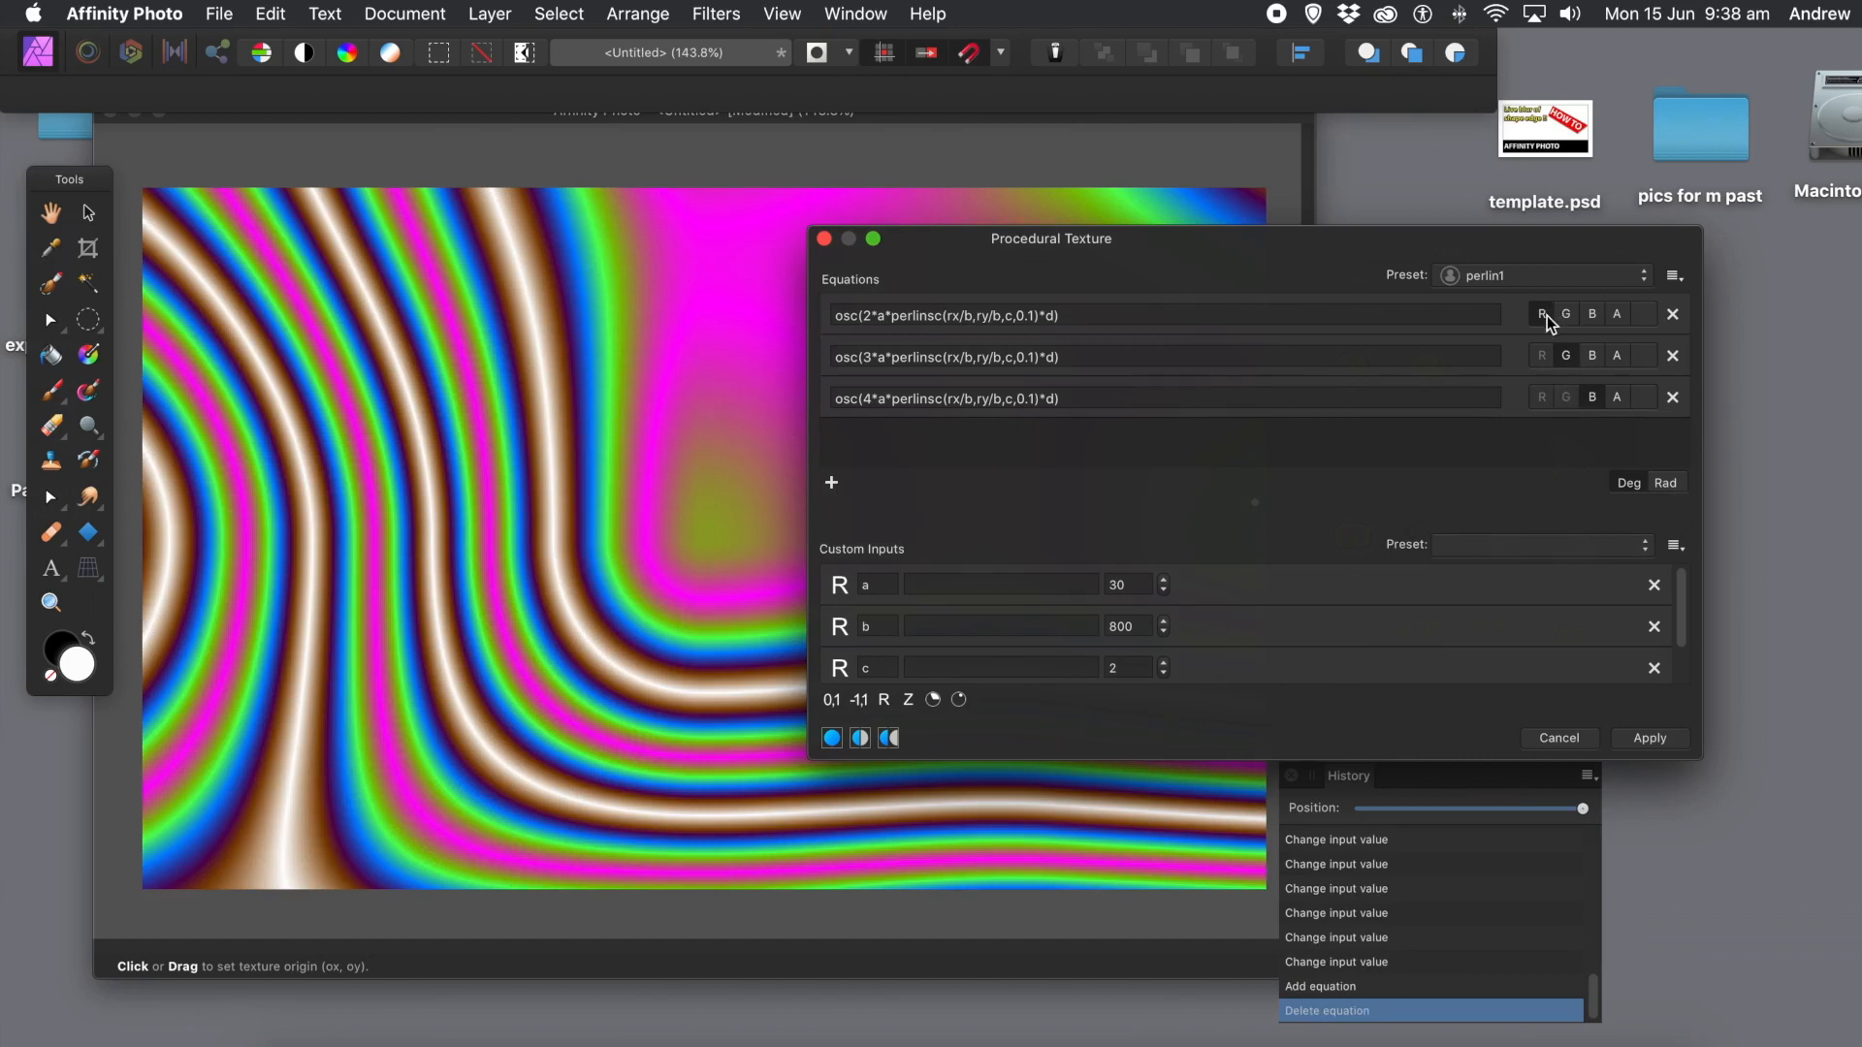
Step: Reposition the Procedural Texture dialog, enlarge its Custom Inputs area to show inputs a to d, and make the dialog taller
{"action": "left_click_drag", "start_coordinate": [1416, 250], "coordinate": [858, 225]}
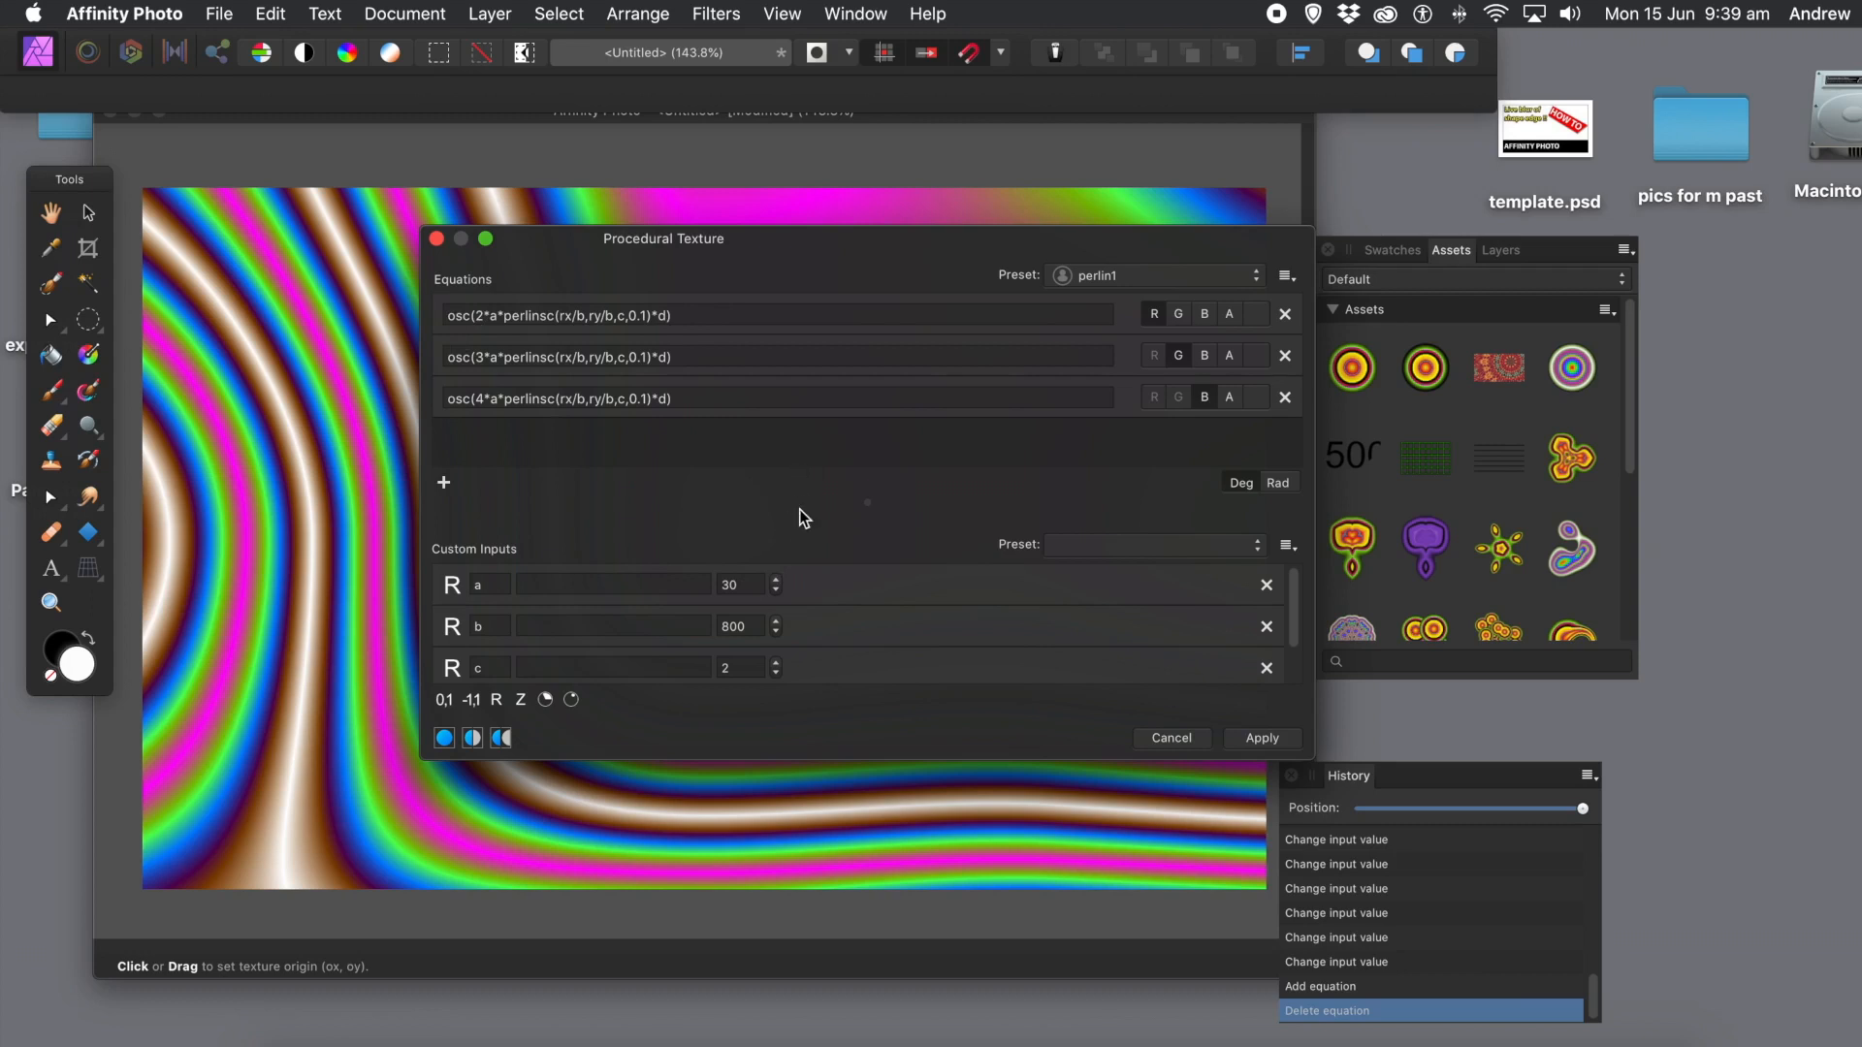
{"action": "left_click_drag", "start_coordinate": [798, 498], "coordinate": [834, 389]}
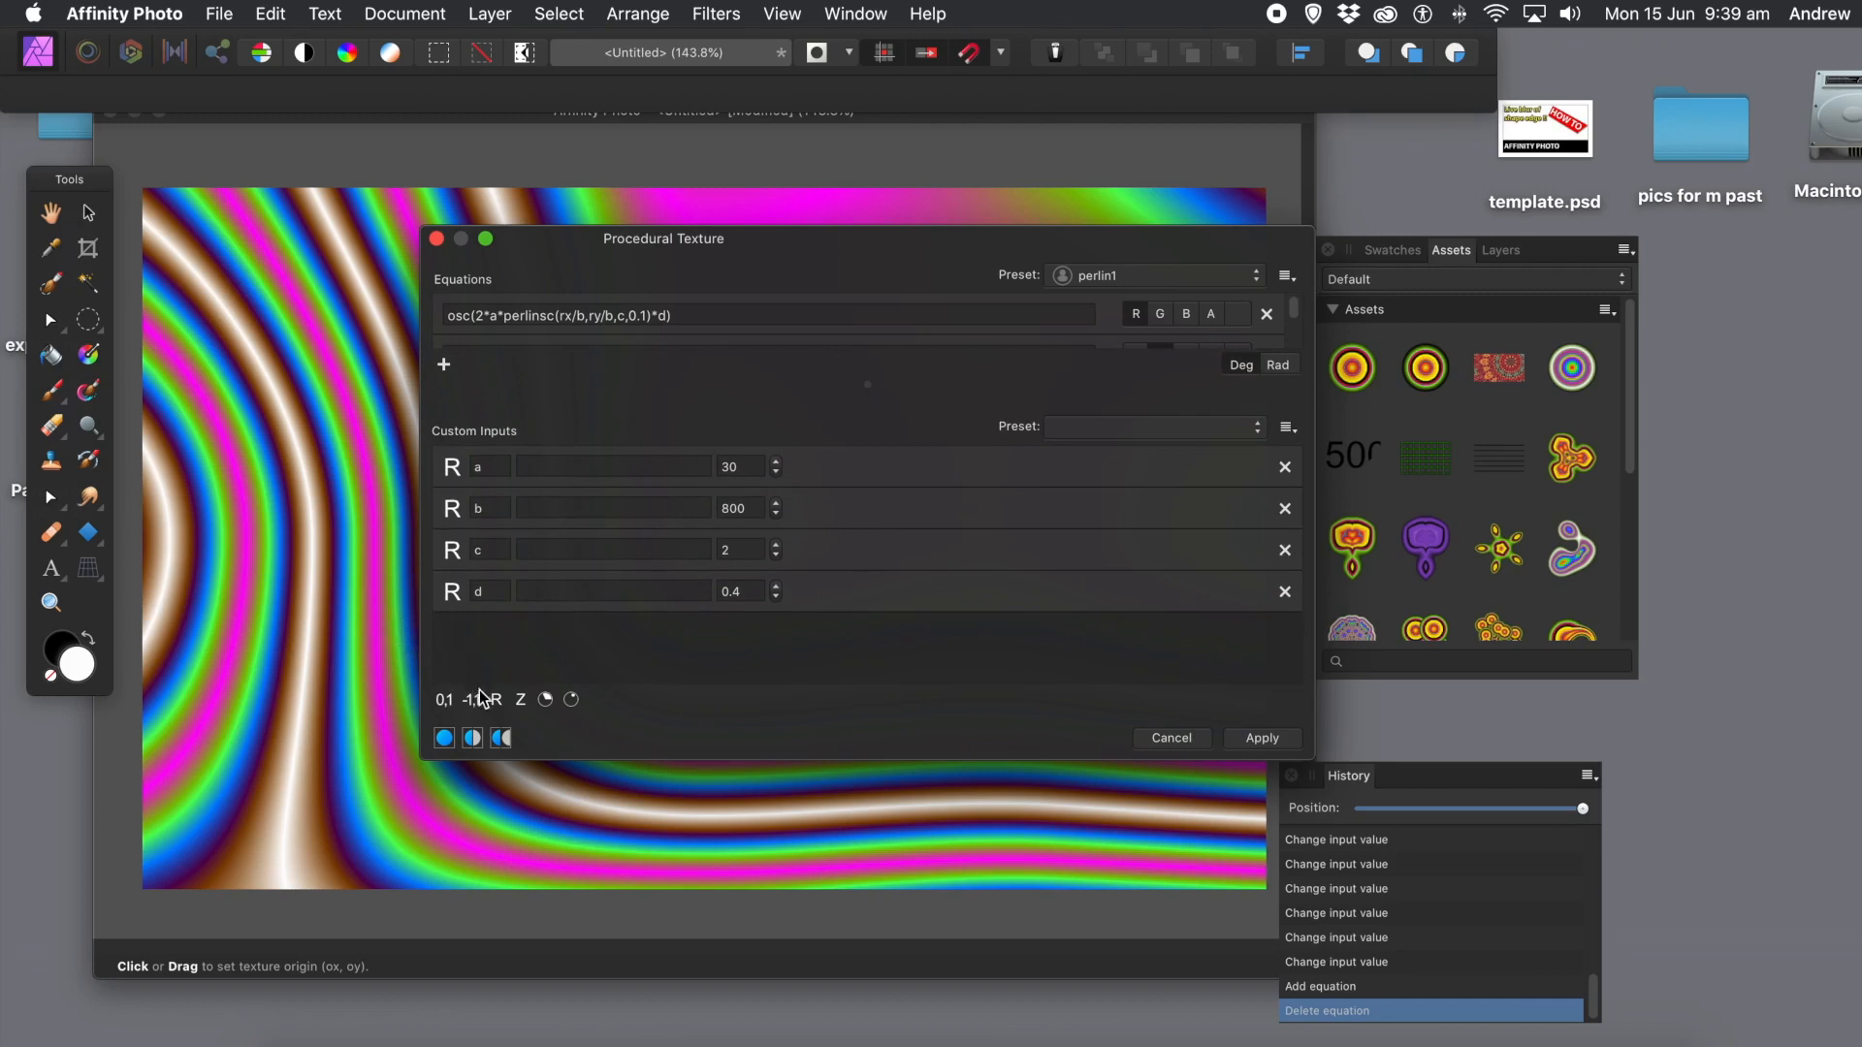
{"action": "left_click_drag", "start_coordinate": [633, 760], "coordinate": [602, 930]}
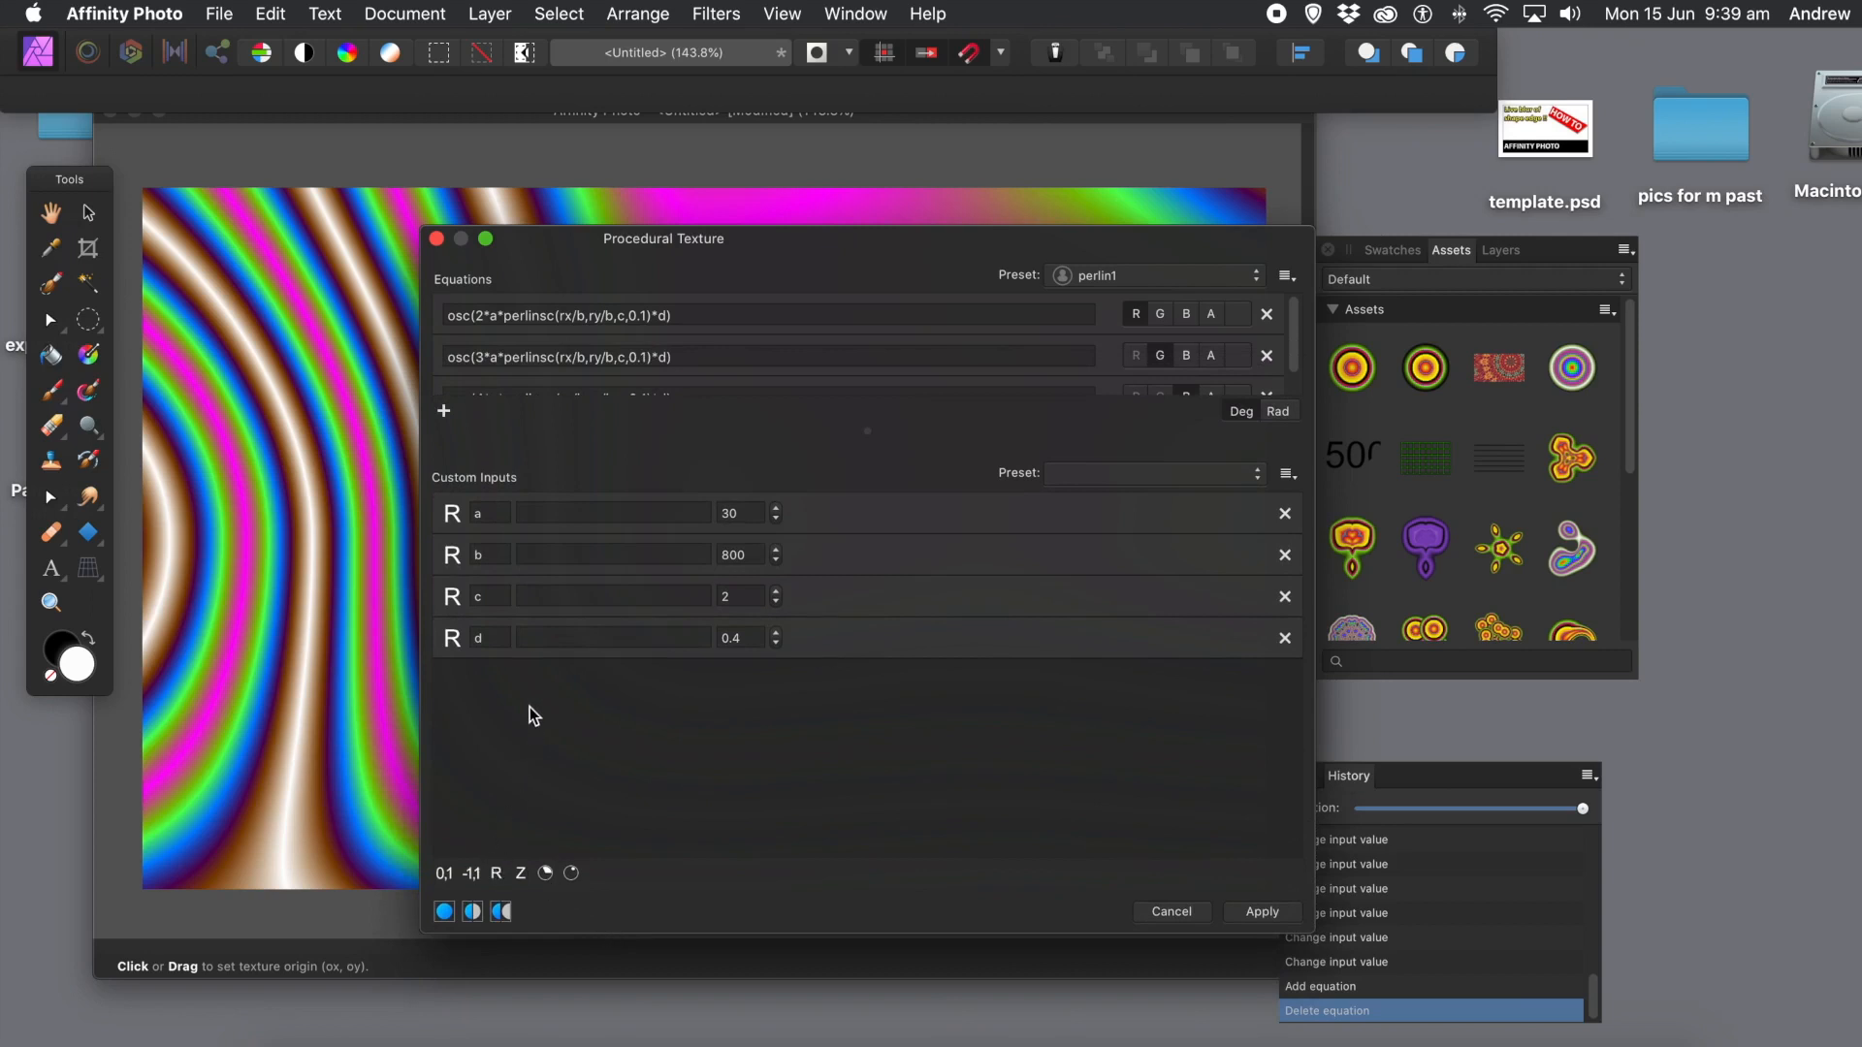
Step: Add three real-number custom inputs, e, f and g, to the Procedural Texture filter
{"action": "left_click", "coordinate": [498, 875]}
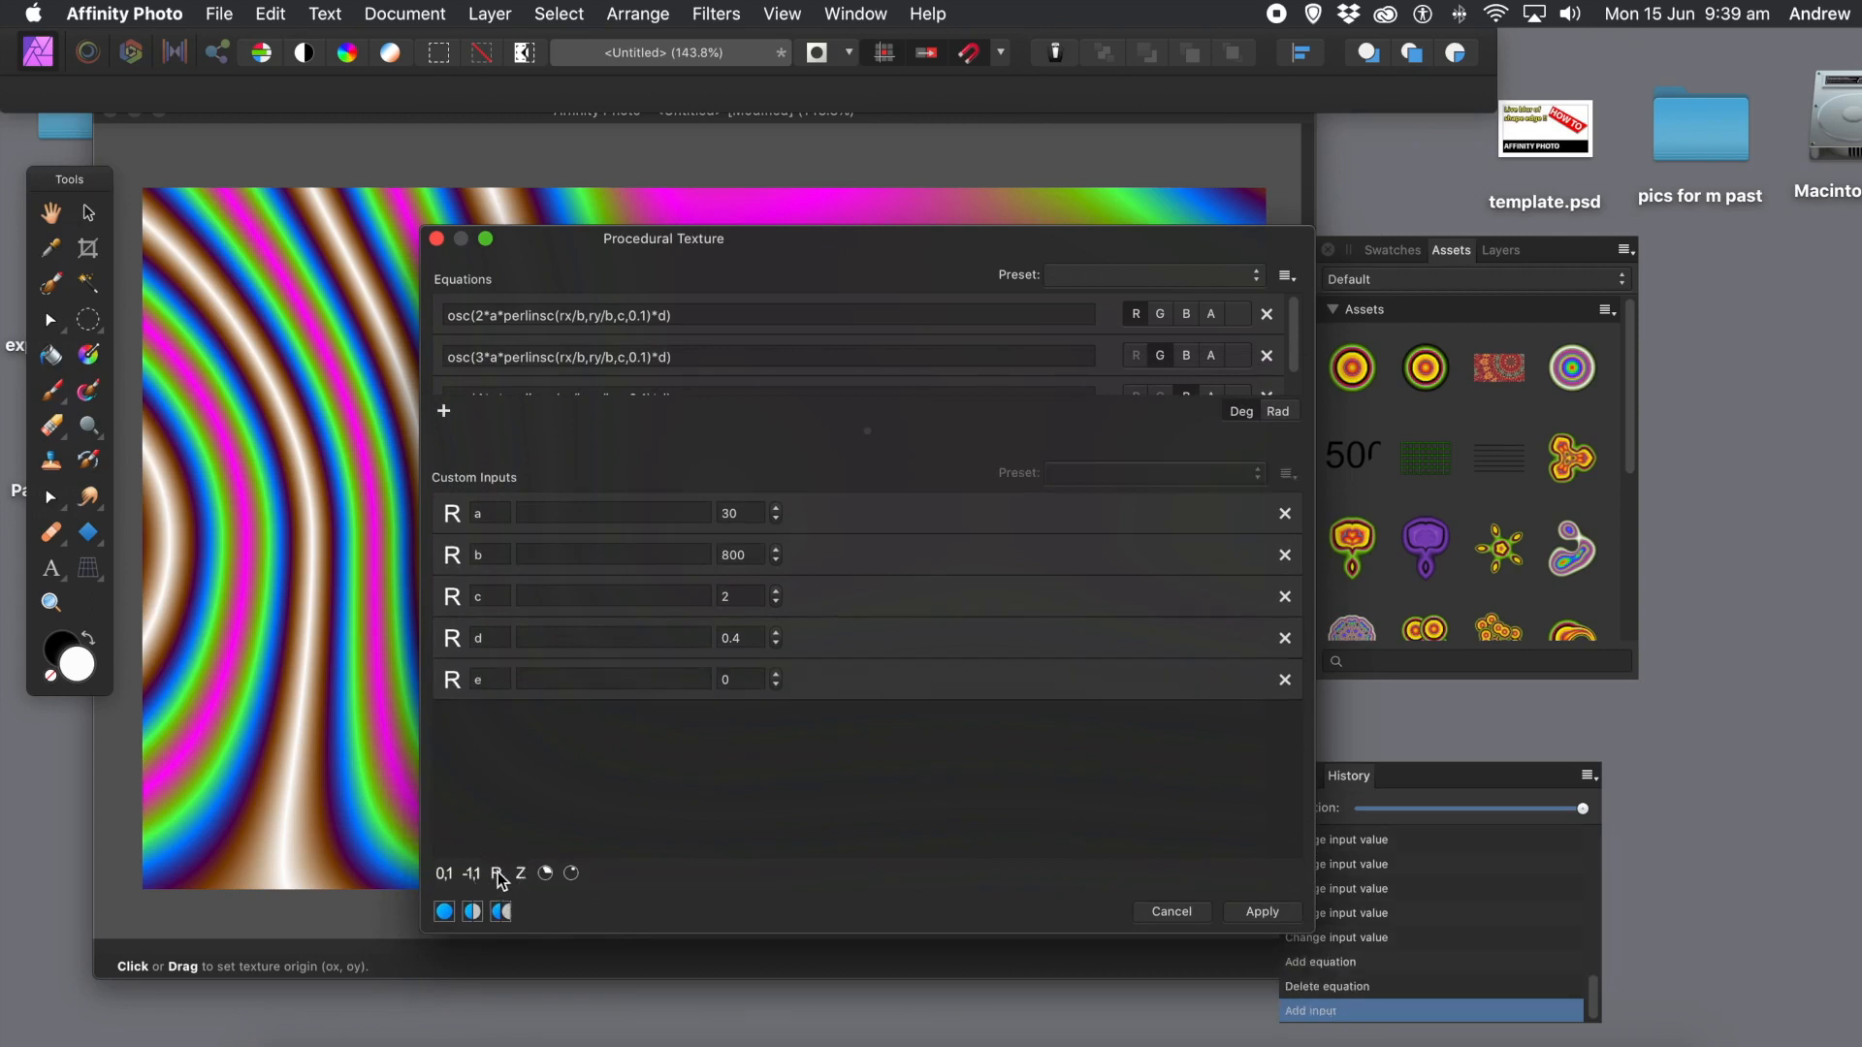
{"action": "left_click", "coordinate": [497, 874]}
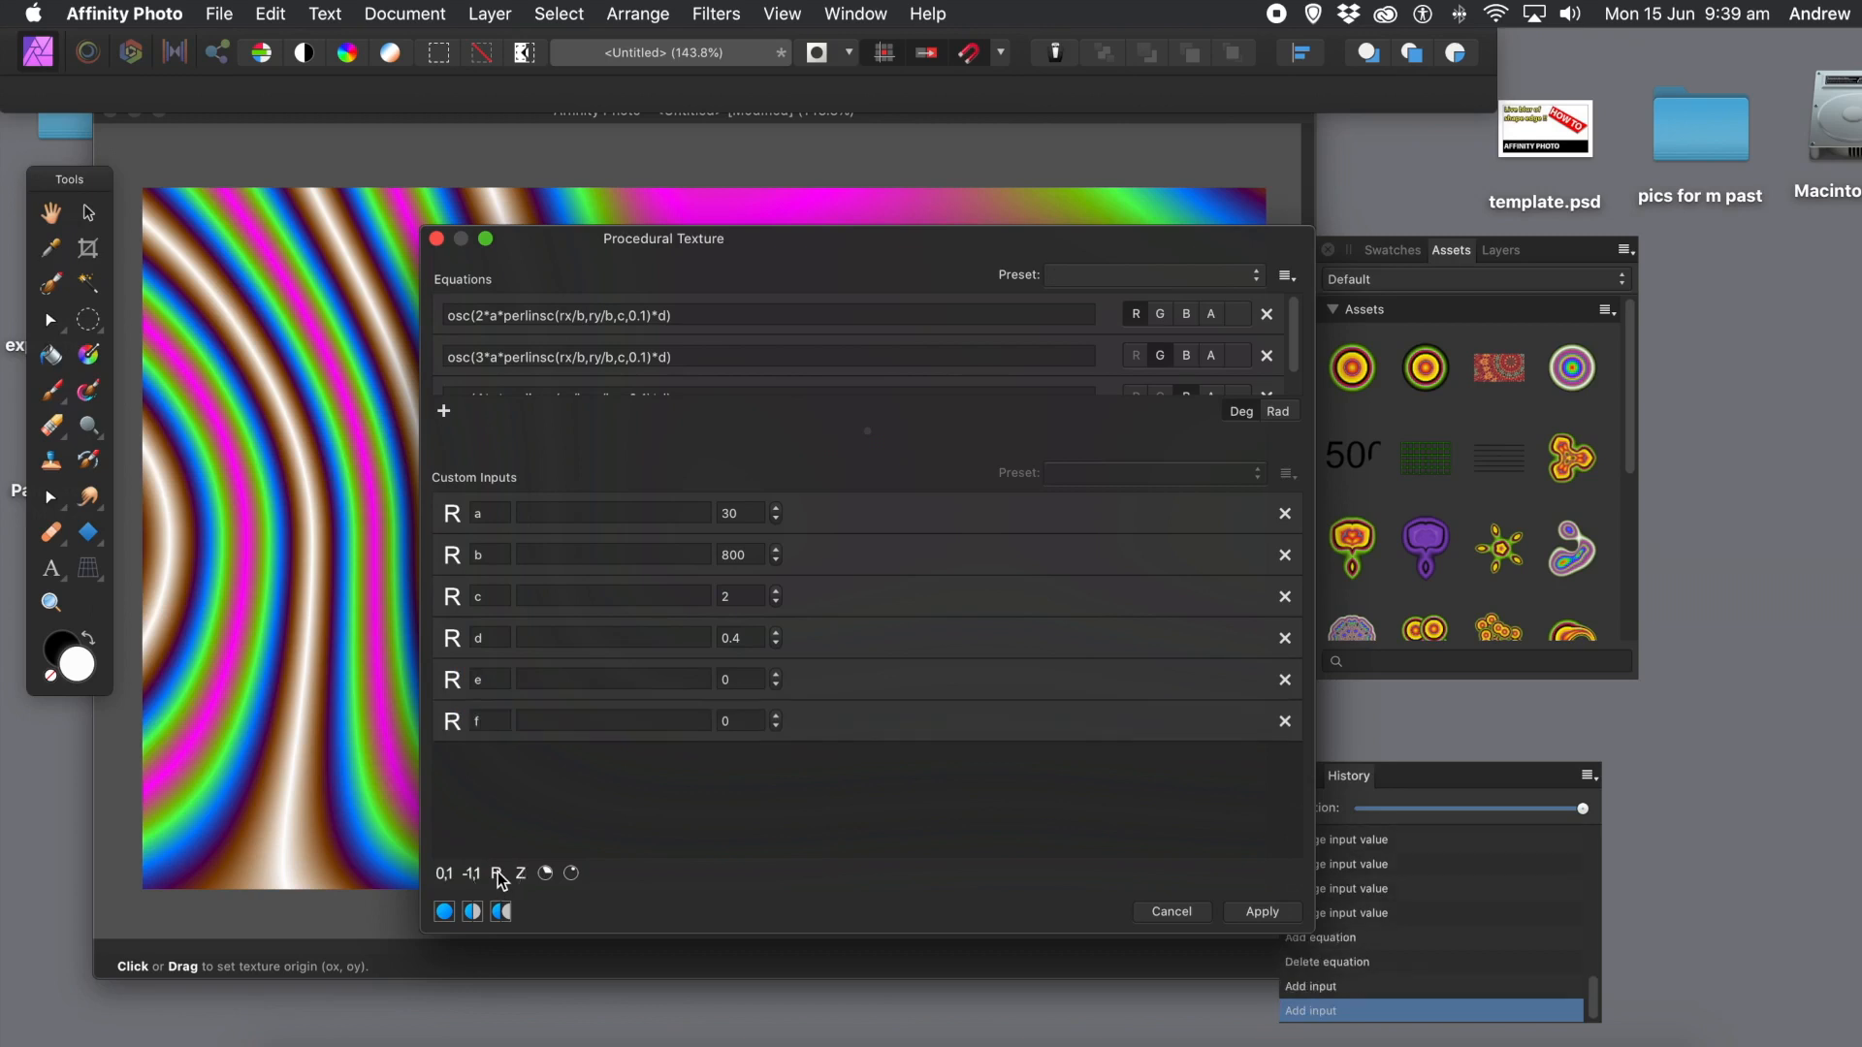
{"action": "left_click", "coordinate": [498, 875]}
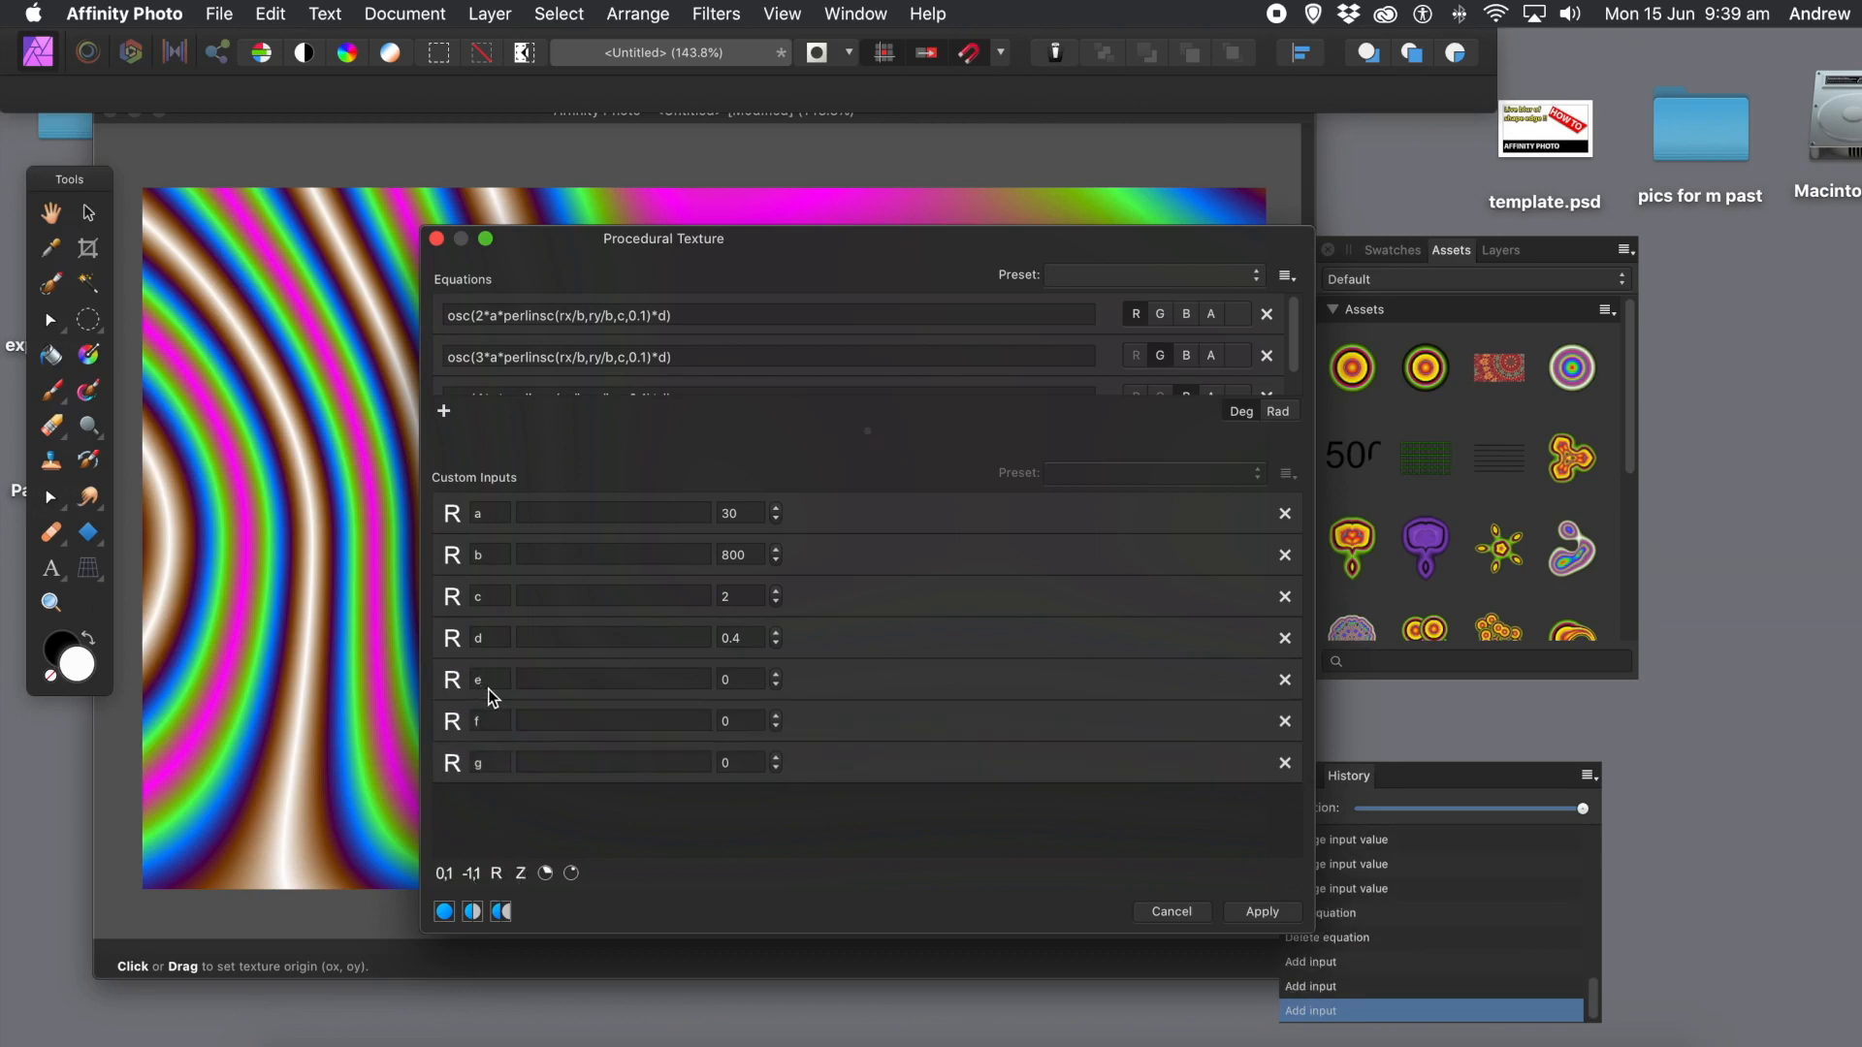
Step: Set custom input e to 2, f to 3 and g to 4
{"action": "left_click", "coordinate": [739, 679]}
{"action": "type", "text": "2"}
{"action": "left_click", "coordinate": [735, 720]}
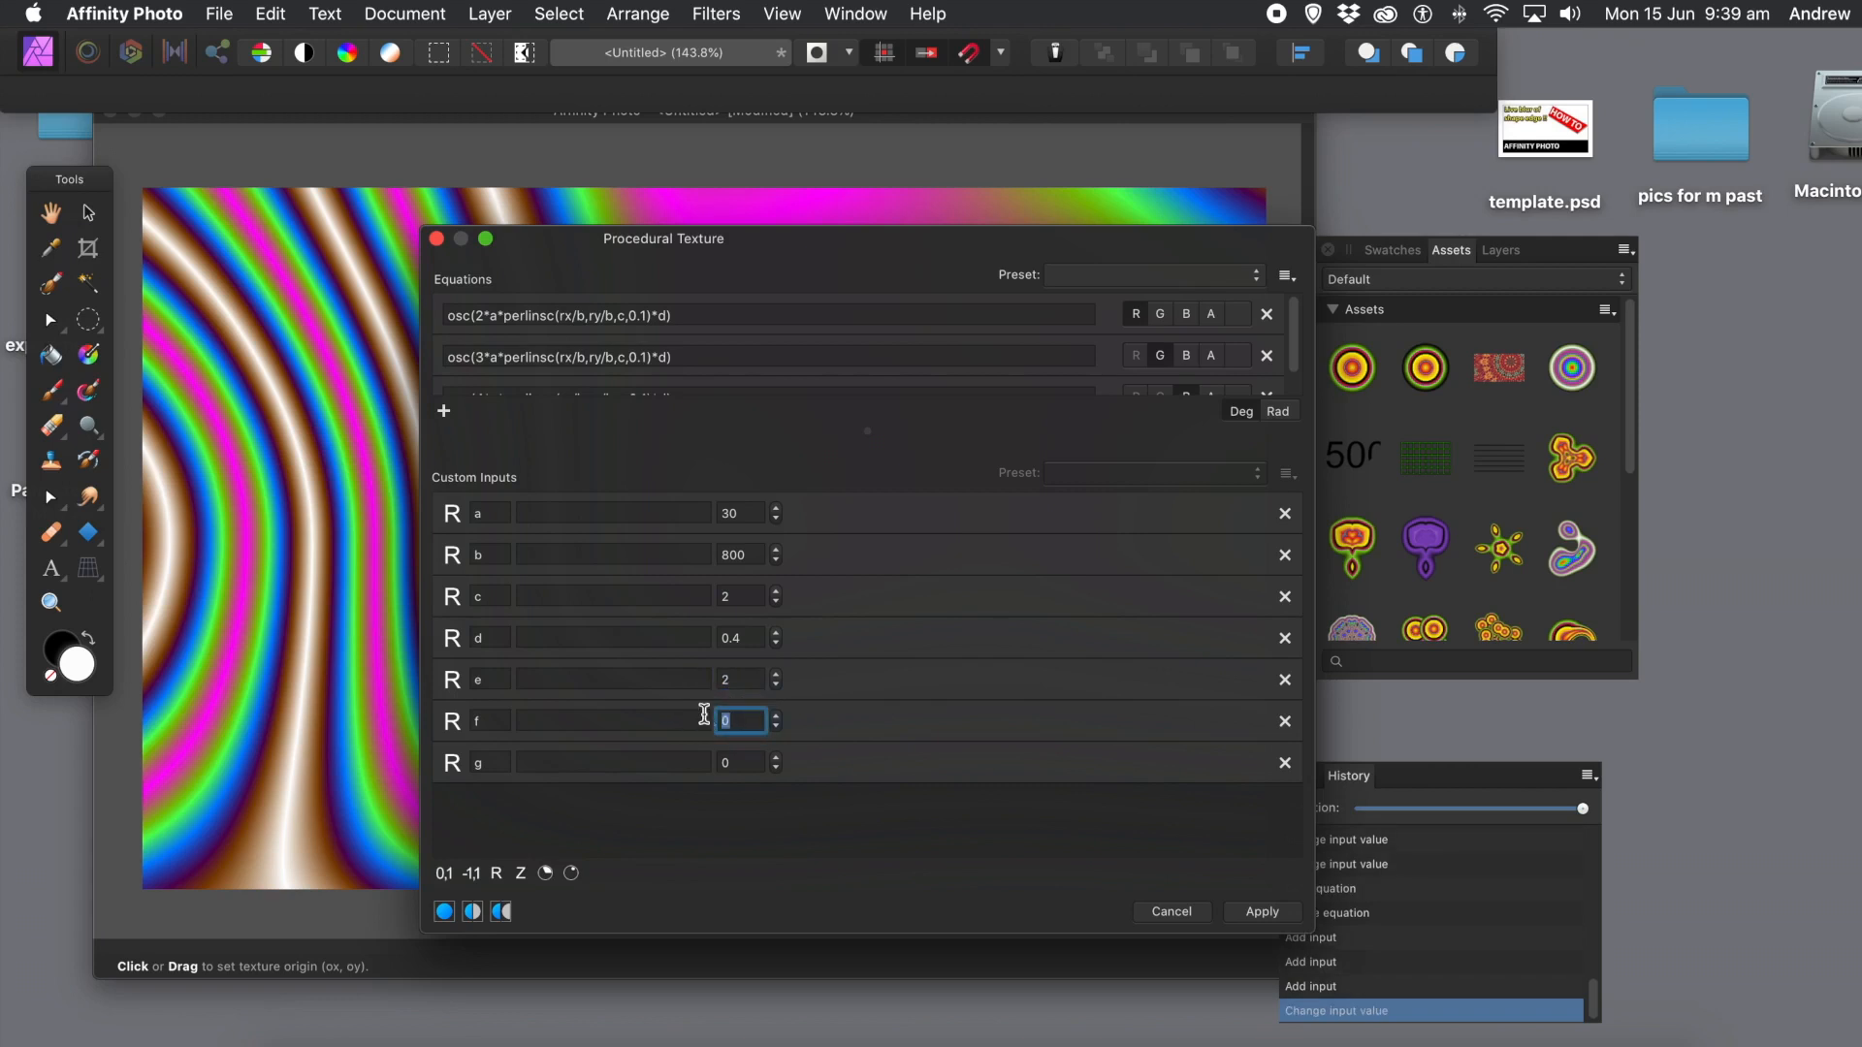
{"action": "type", "text": "3"}
{"action": "left_click", "coordinate": [727, 761]}
{"action": "type", "text": "4"}
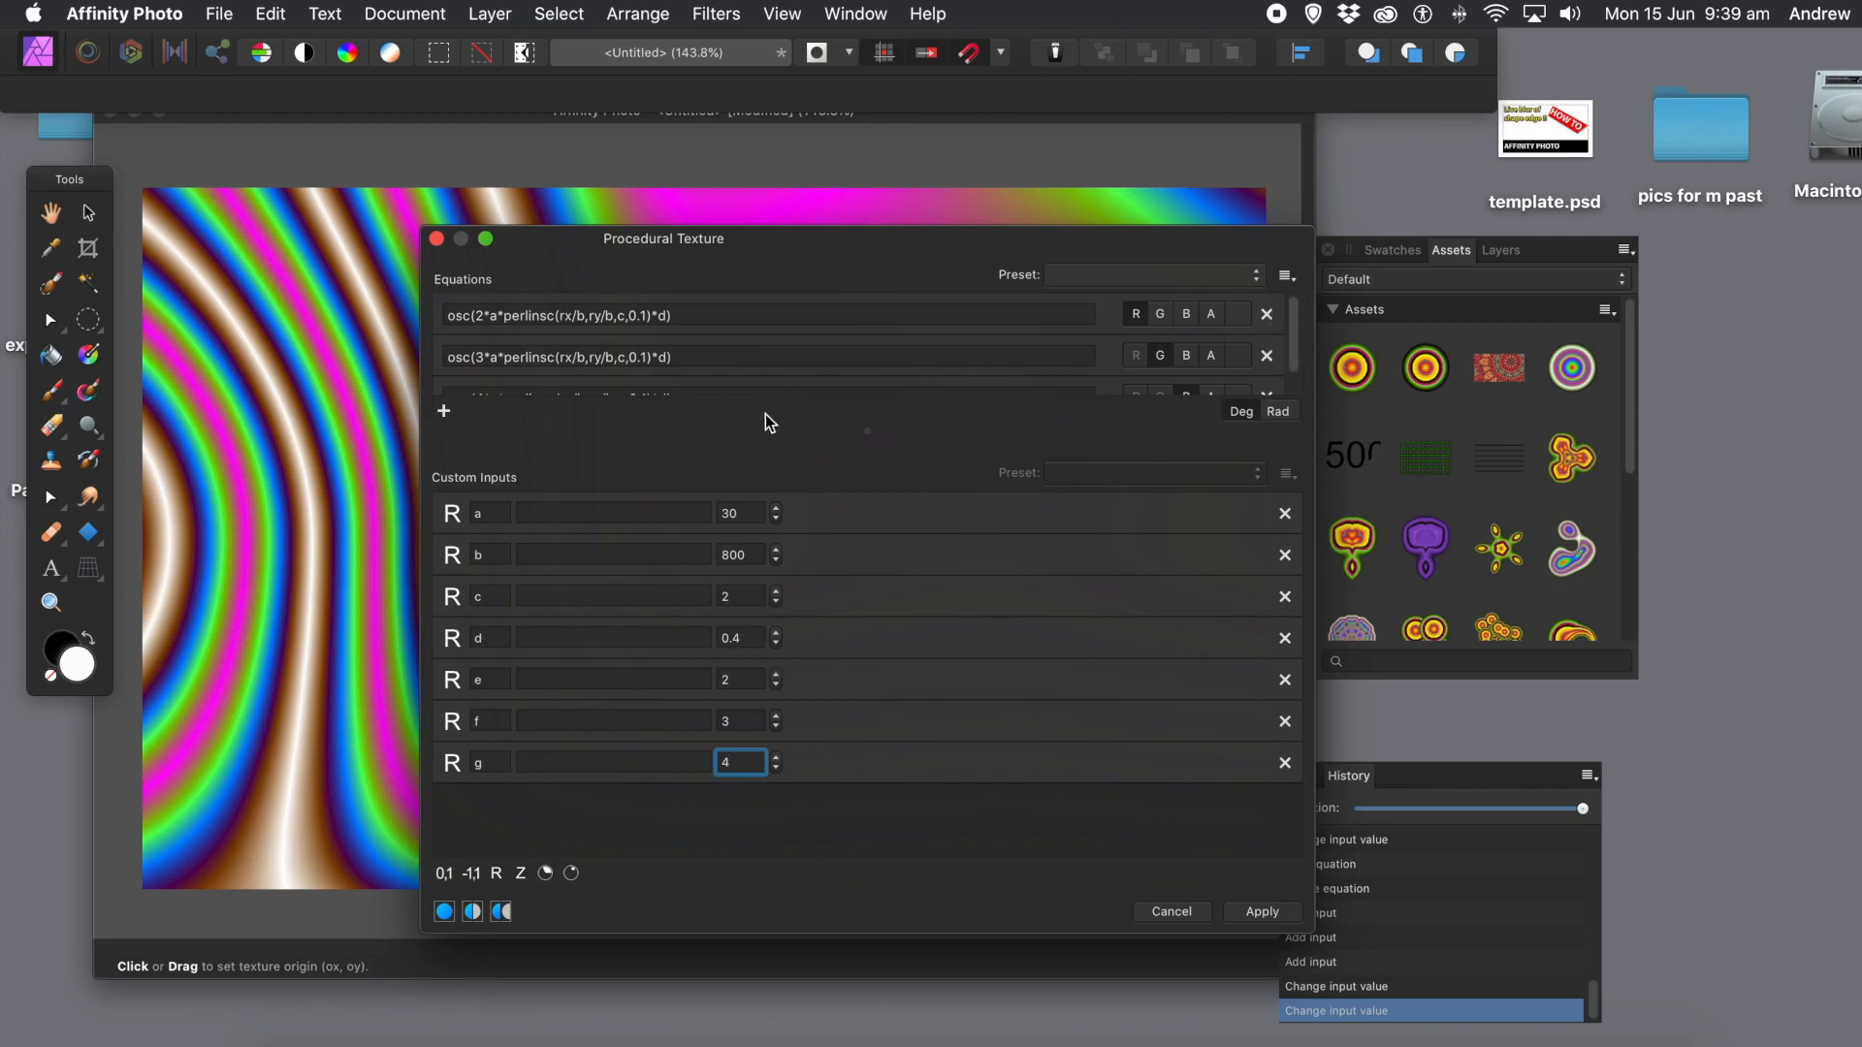
Step: Enlarge the Equations area to show all three equations and replace the multiplier 2 in the red channel equation with e
{"action": "left_click_drag", "start_coordinate": [761, 436], "coordinate": [744, 550]}
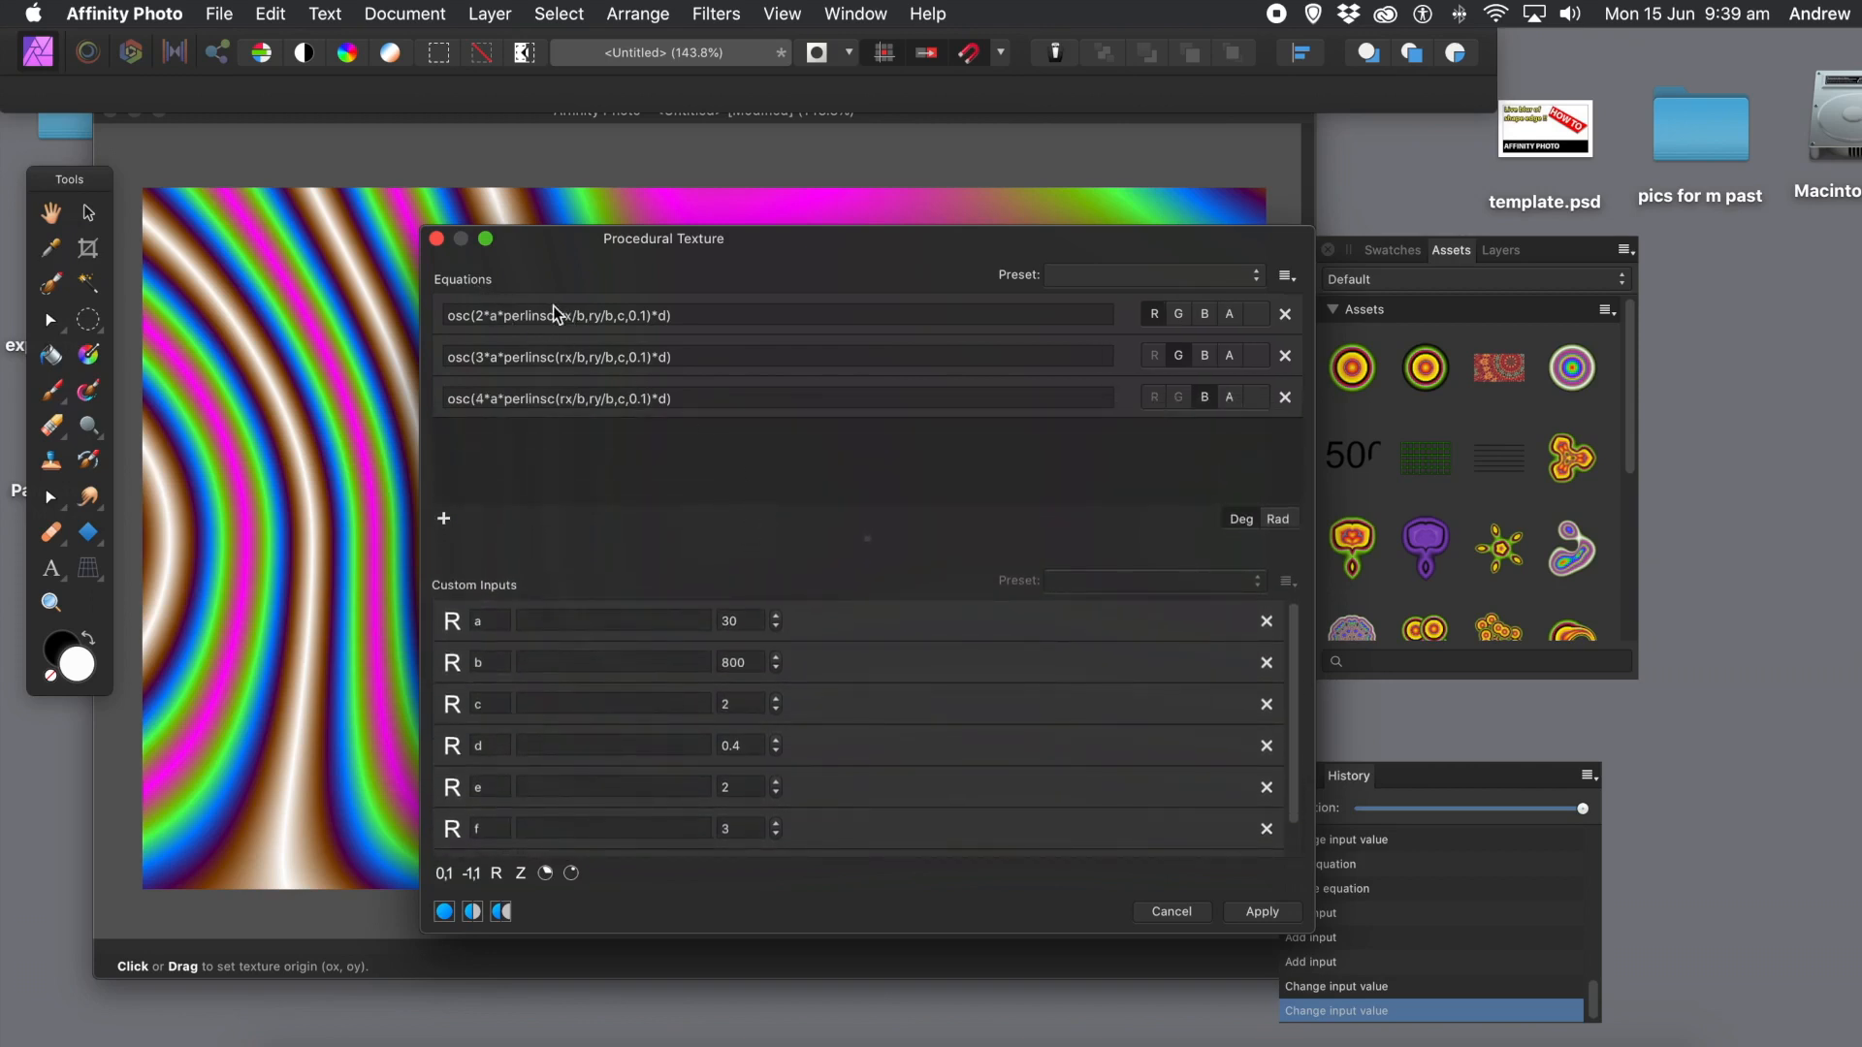
{"action": "left_click", "coordinate": [484, 315]}
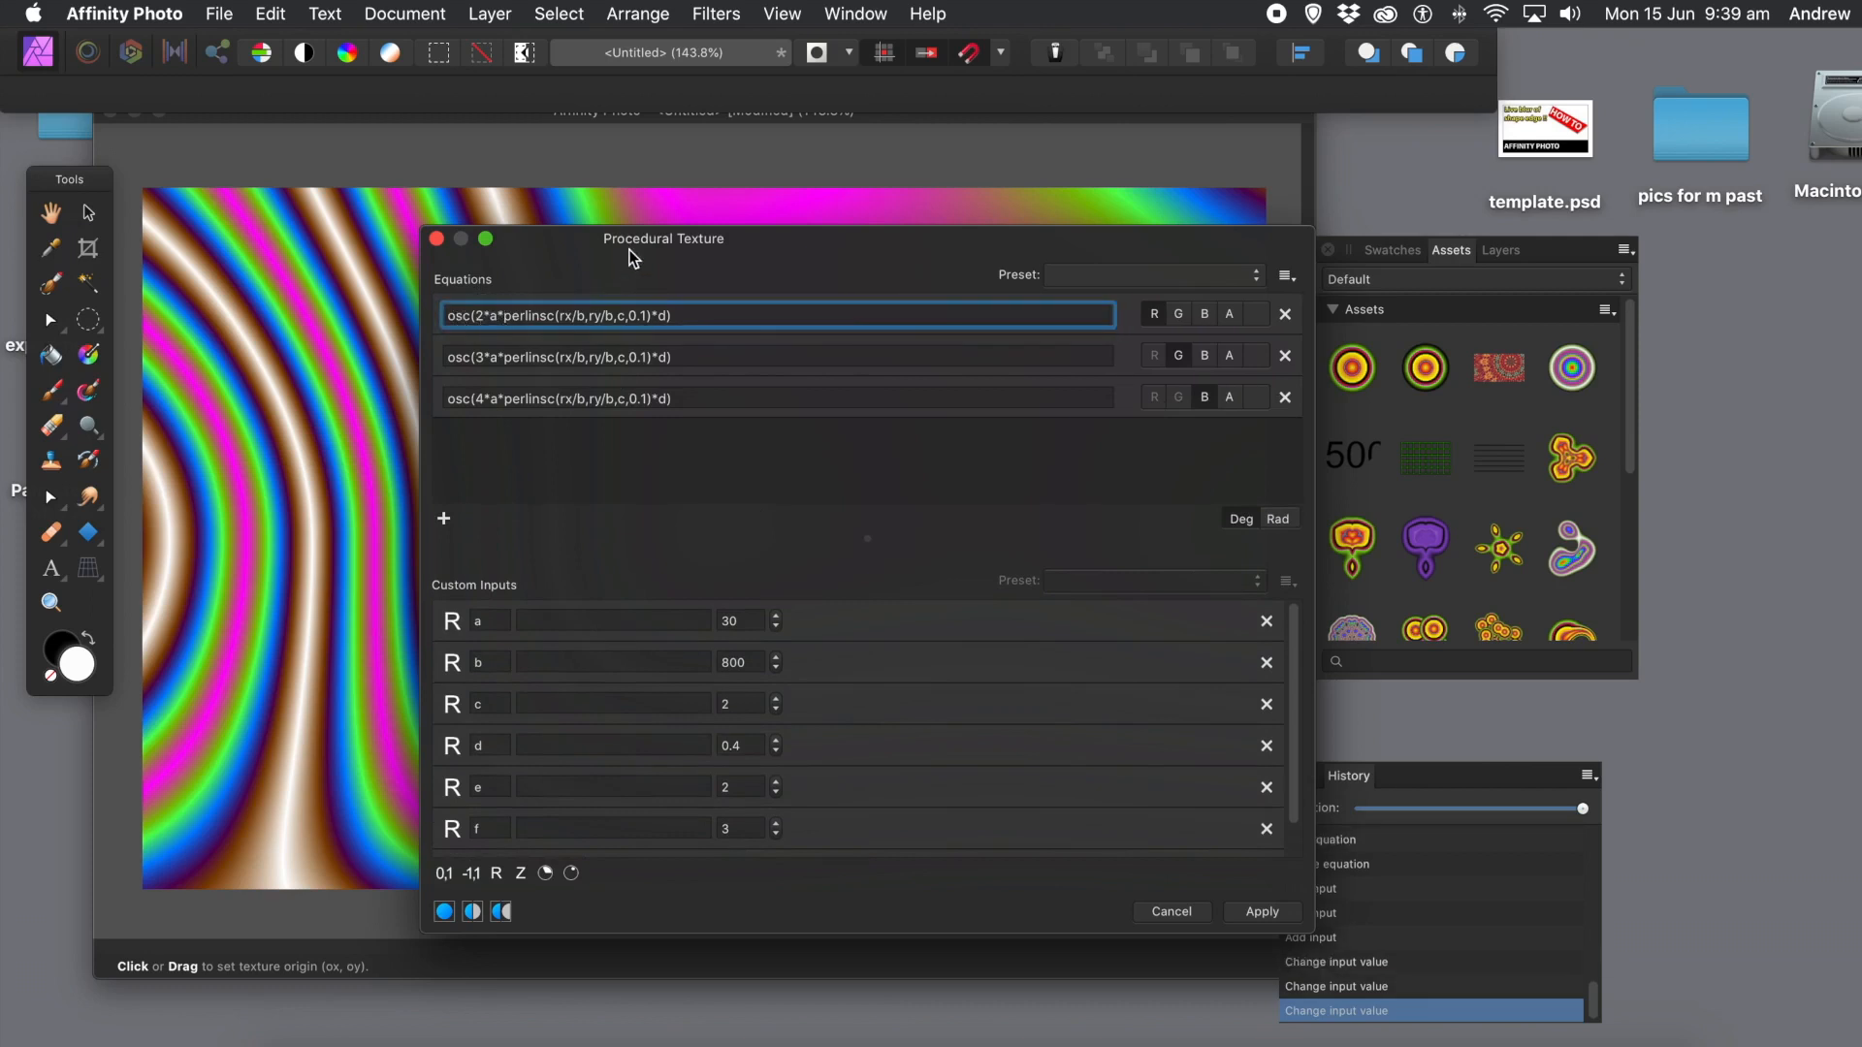
{"action": "key", "text": "BackSpace"}
{"action": "type", "text": "e"}
Step: Replace the multiplier 3 in the green channel equation with f
{"action": "left_click", "coordinate": [486, 356]}
{"action": "double_click", "coordinate": [482, 357]}
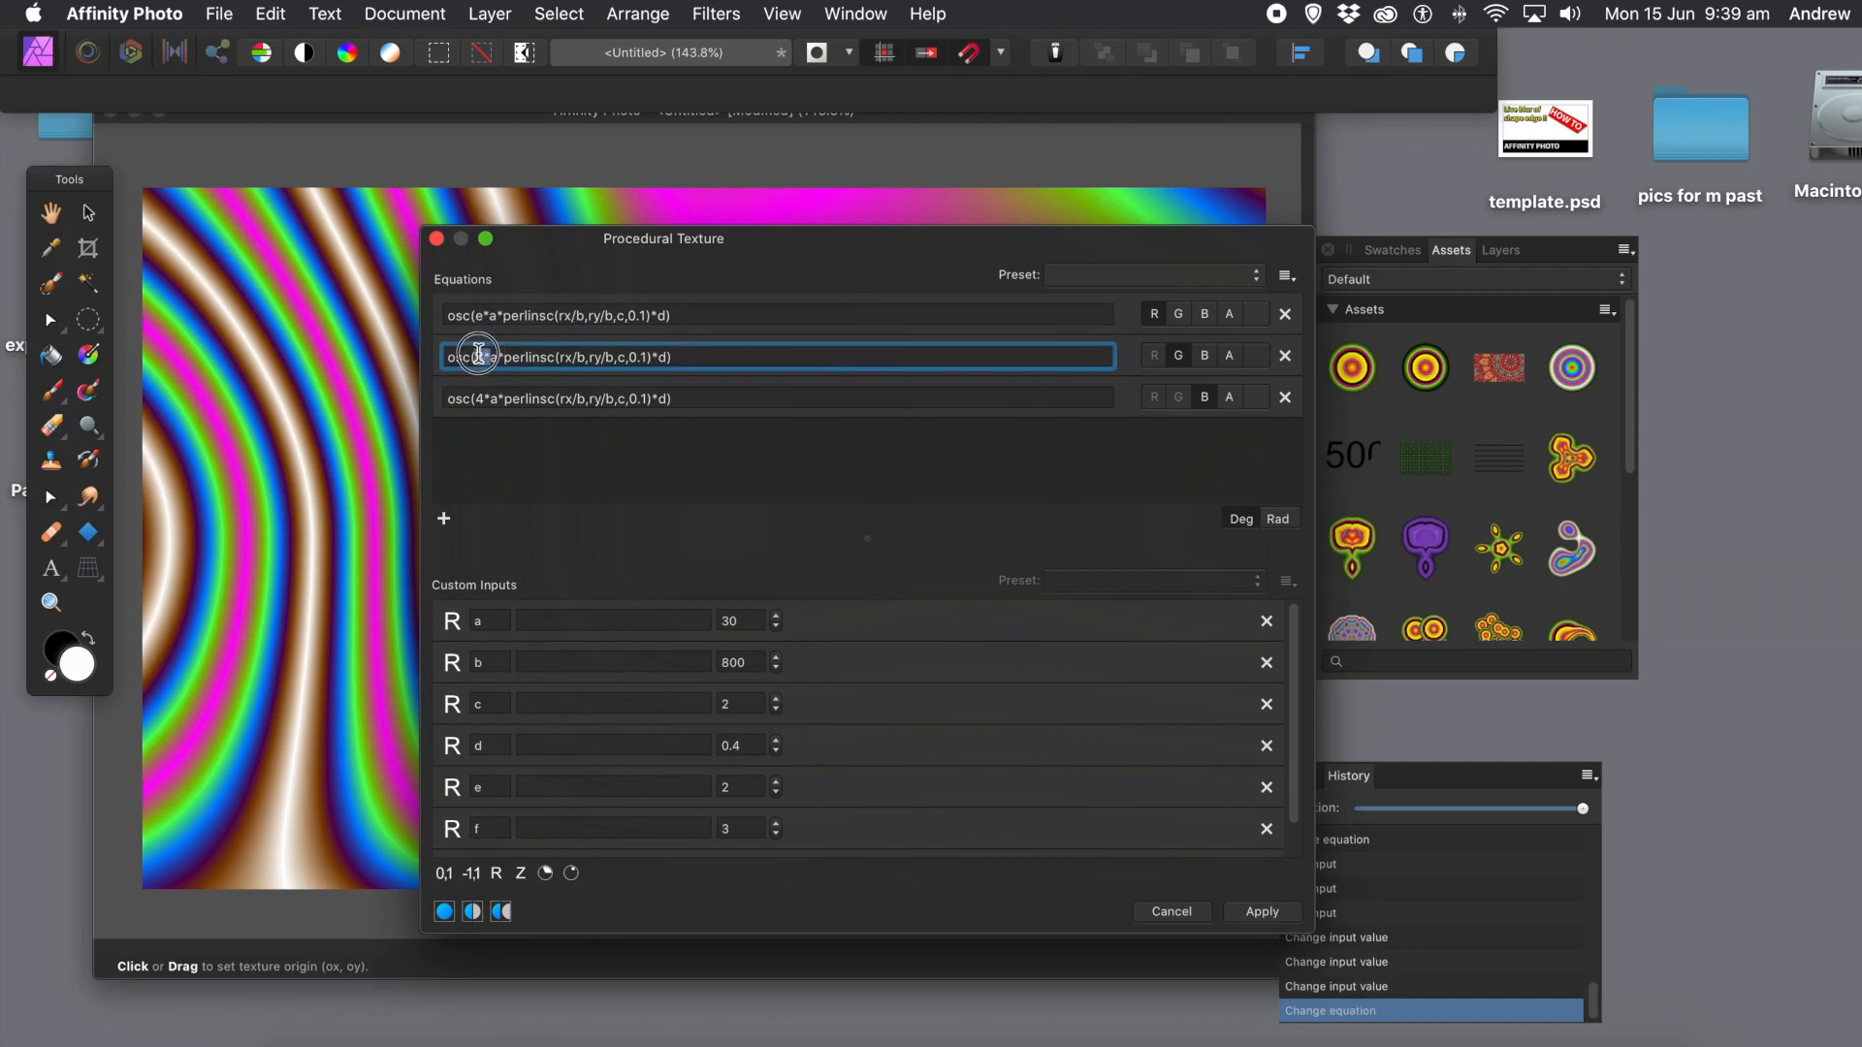
{"action": "triple_click", "coordinate": [508, 354]}
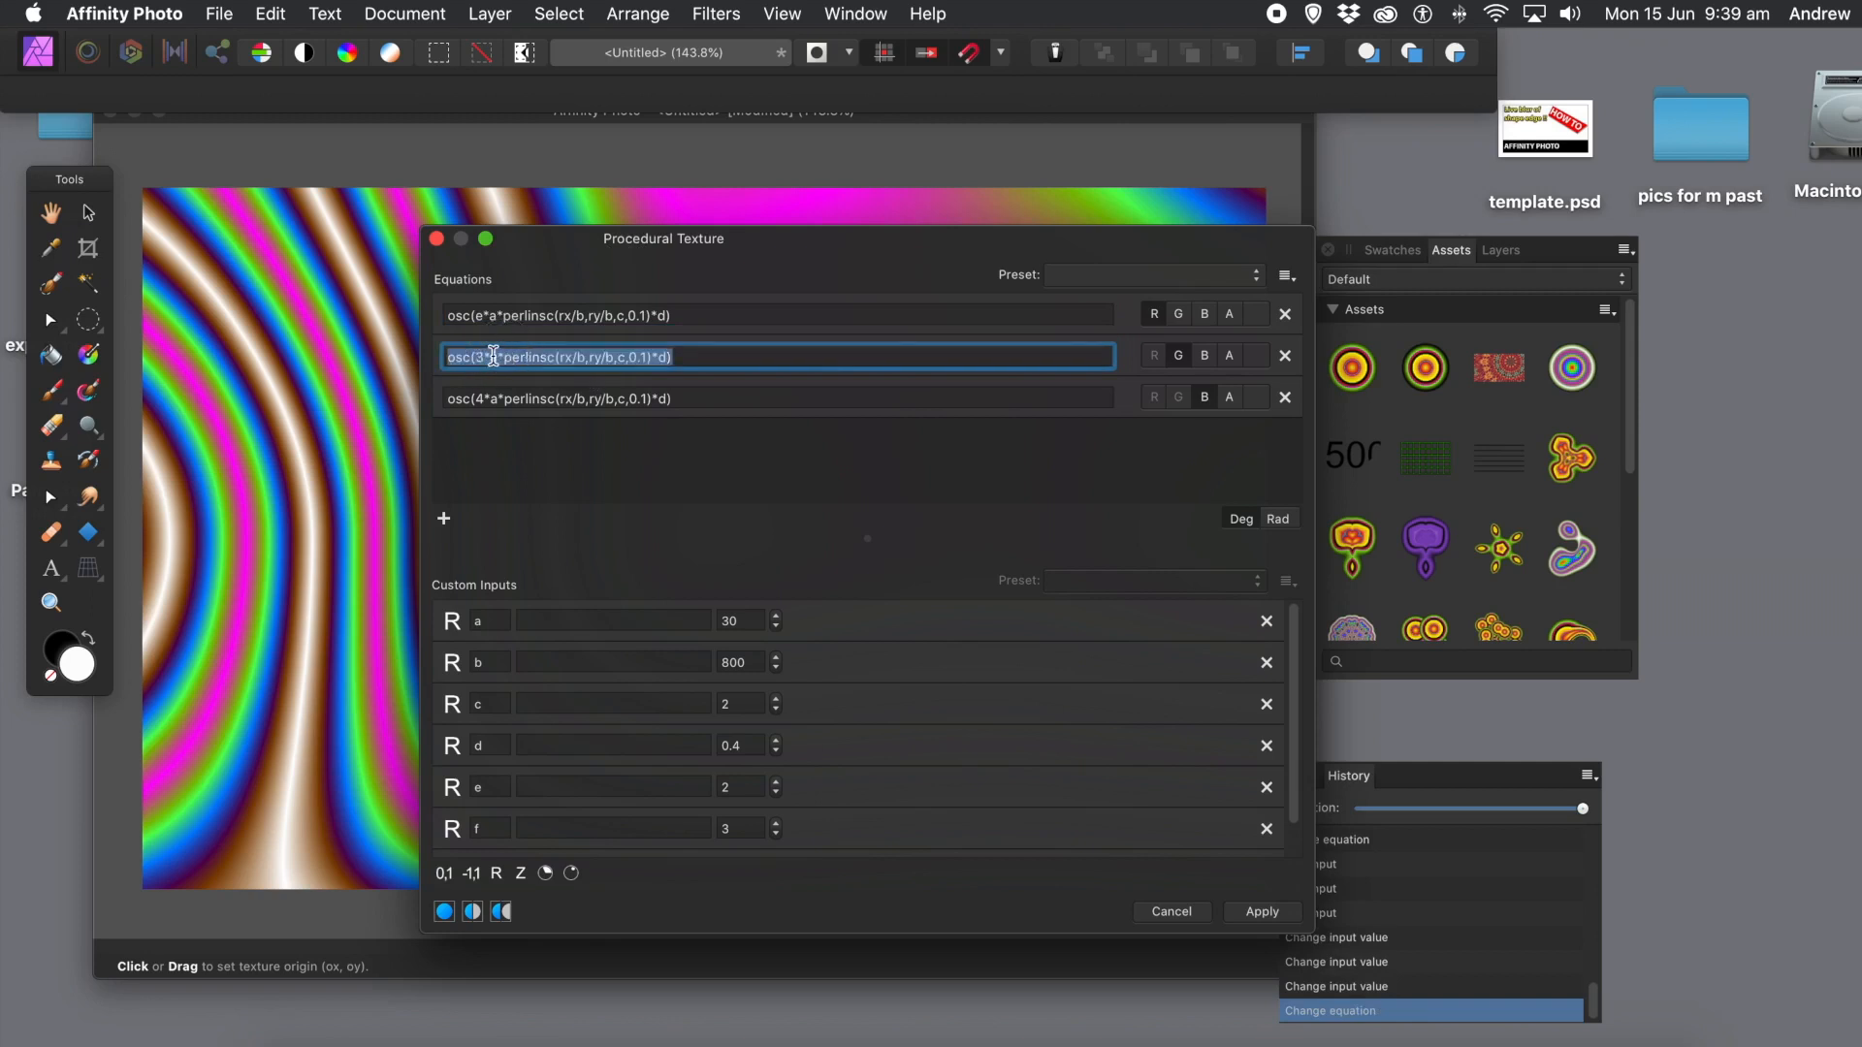
{"action": "left_click", "coordinate": [491, 356]}
{"action": "left_click", "coordinate": [483, 356]}
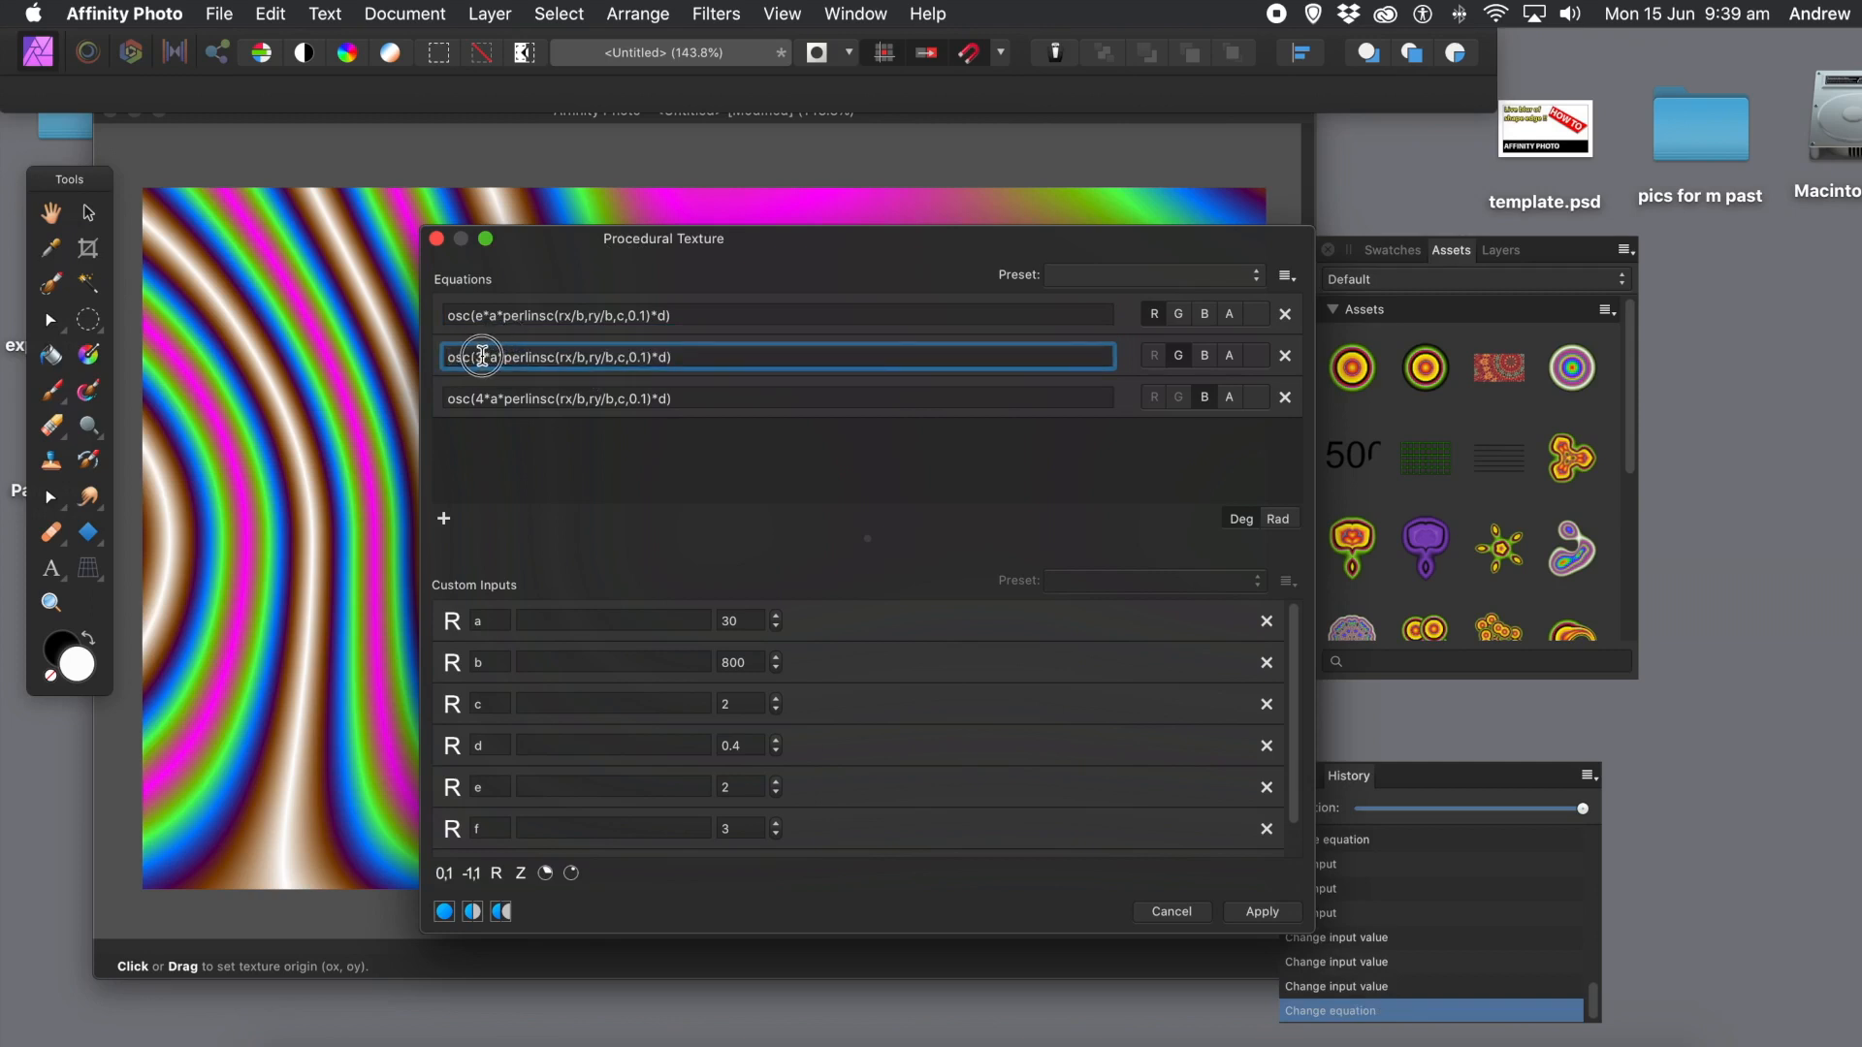
{"action": "double_click", "coordinate": [482, 357]}
{"action": "type", "text": "f"}
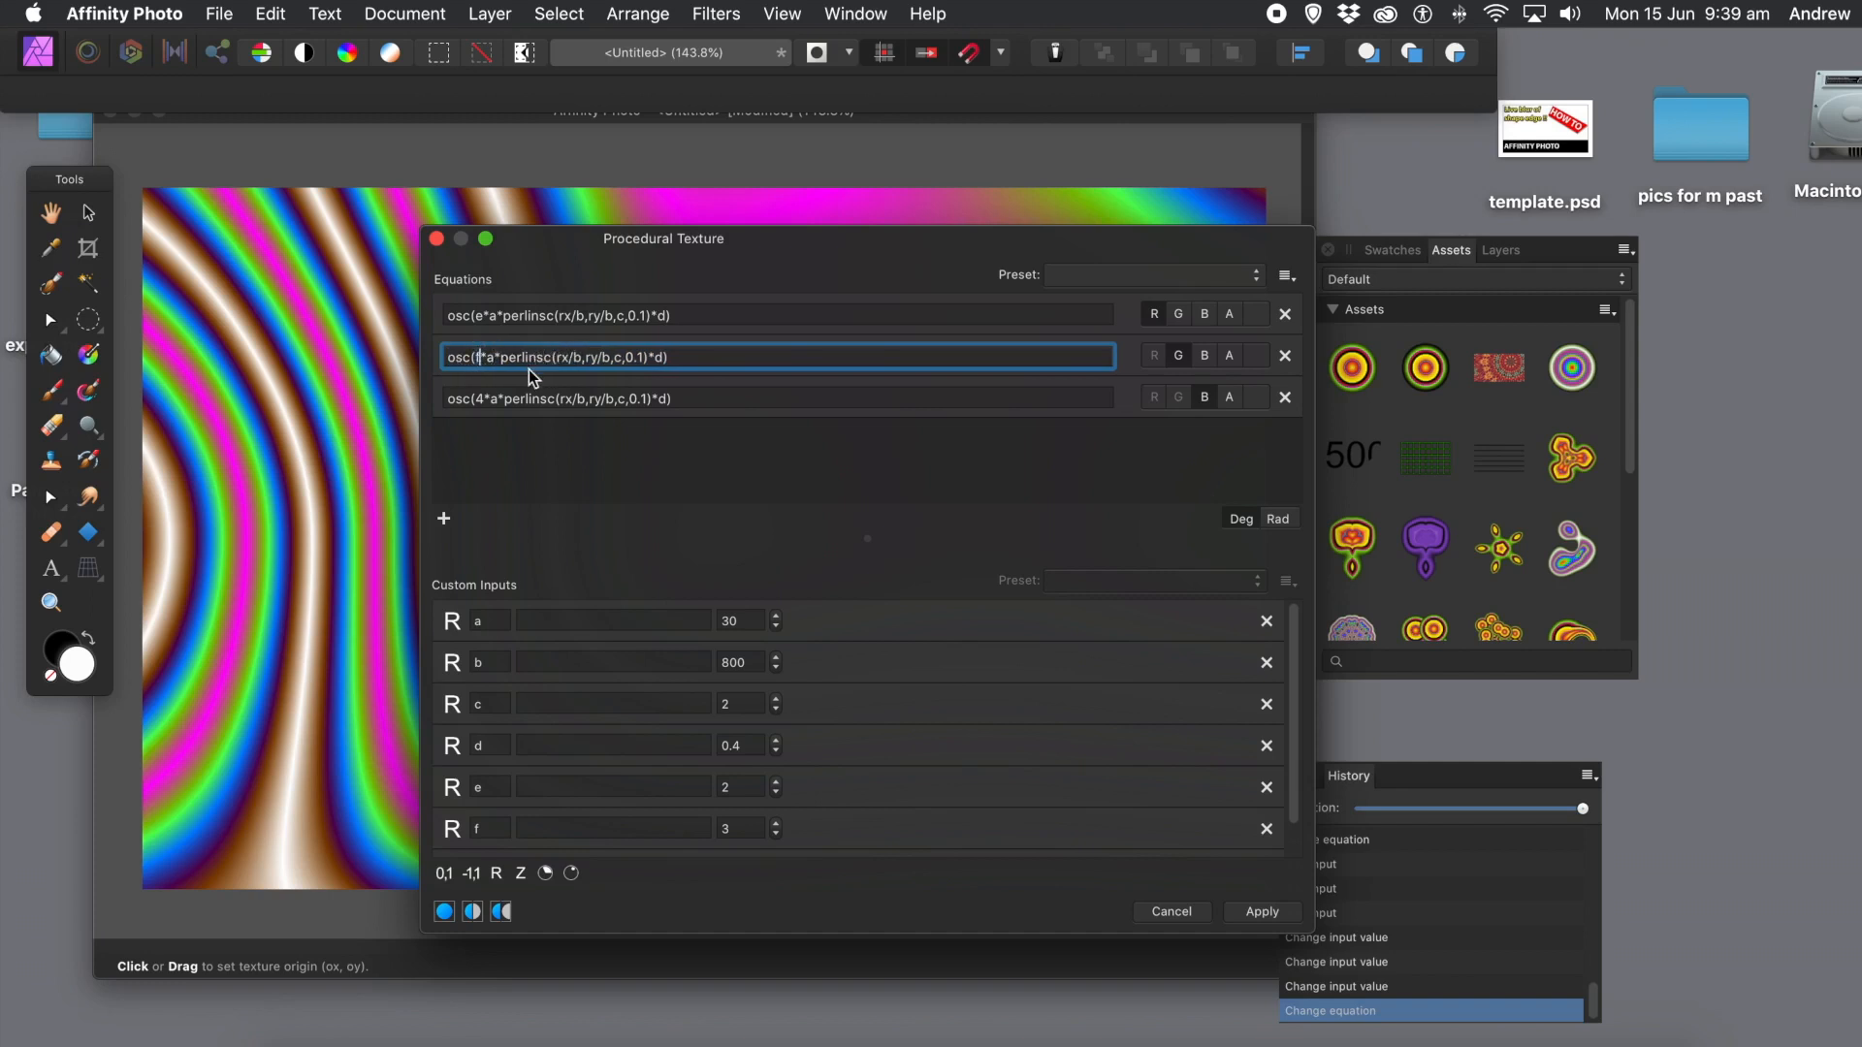
Step: Replace the multiplier 4 in the blue channel equation with g
{"action": "left_click", "coordinate": [479, 399]}
{"action": "double_click", "coordinate": [479, 398]}
{"action": "type", "text": "g"}
{"action": "left_click", "coordinate": [481, 448]}
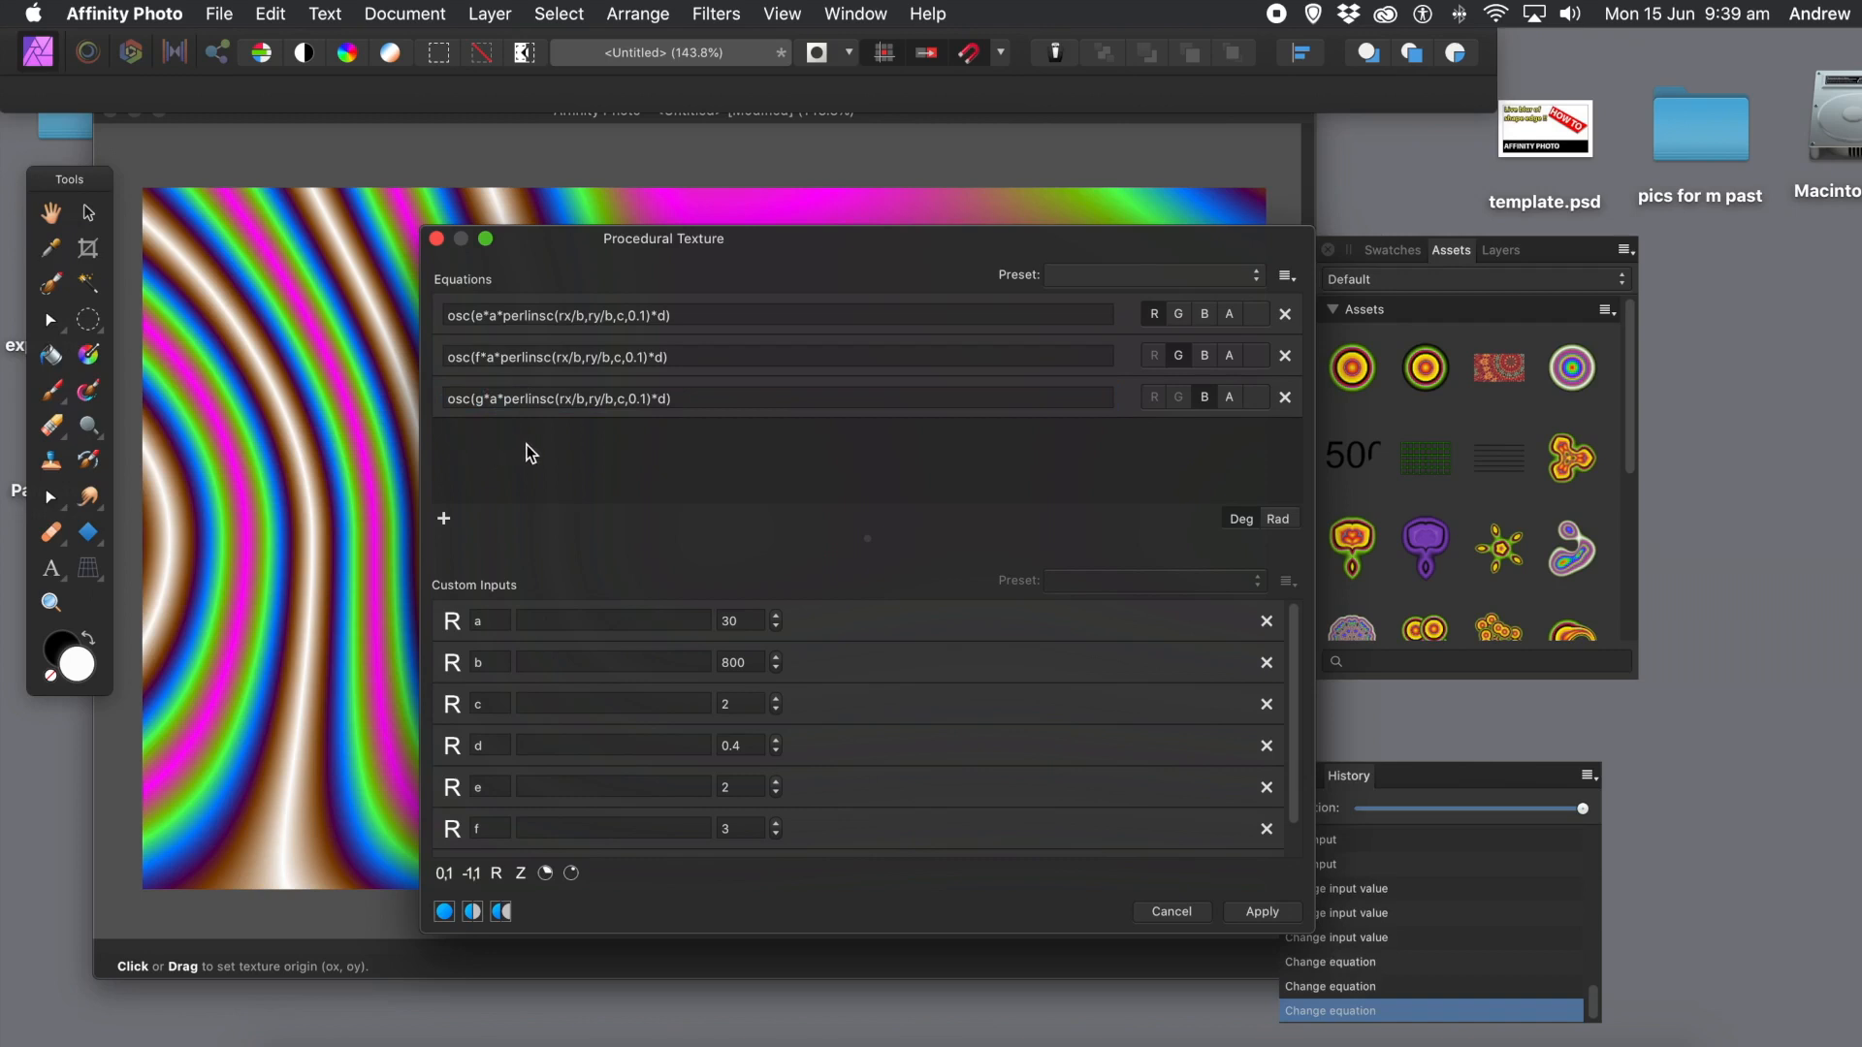
Step: Move the Procedural Texture dialog to uncover more canvas, try custom input e at 3 and 4, and return it to 2
{"action": "left_click_drag", "start_coordinate": [637, 240], "coordinate": [851, 176]}
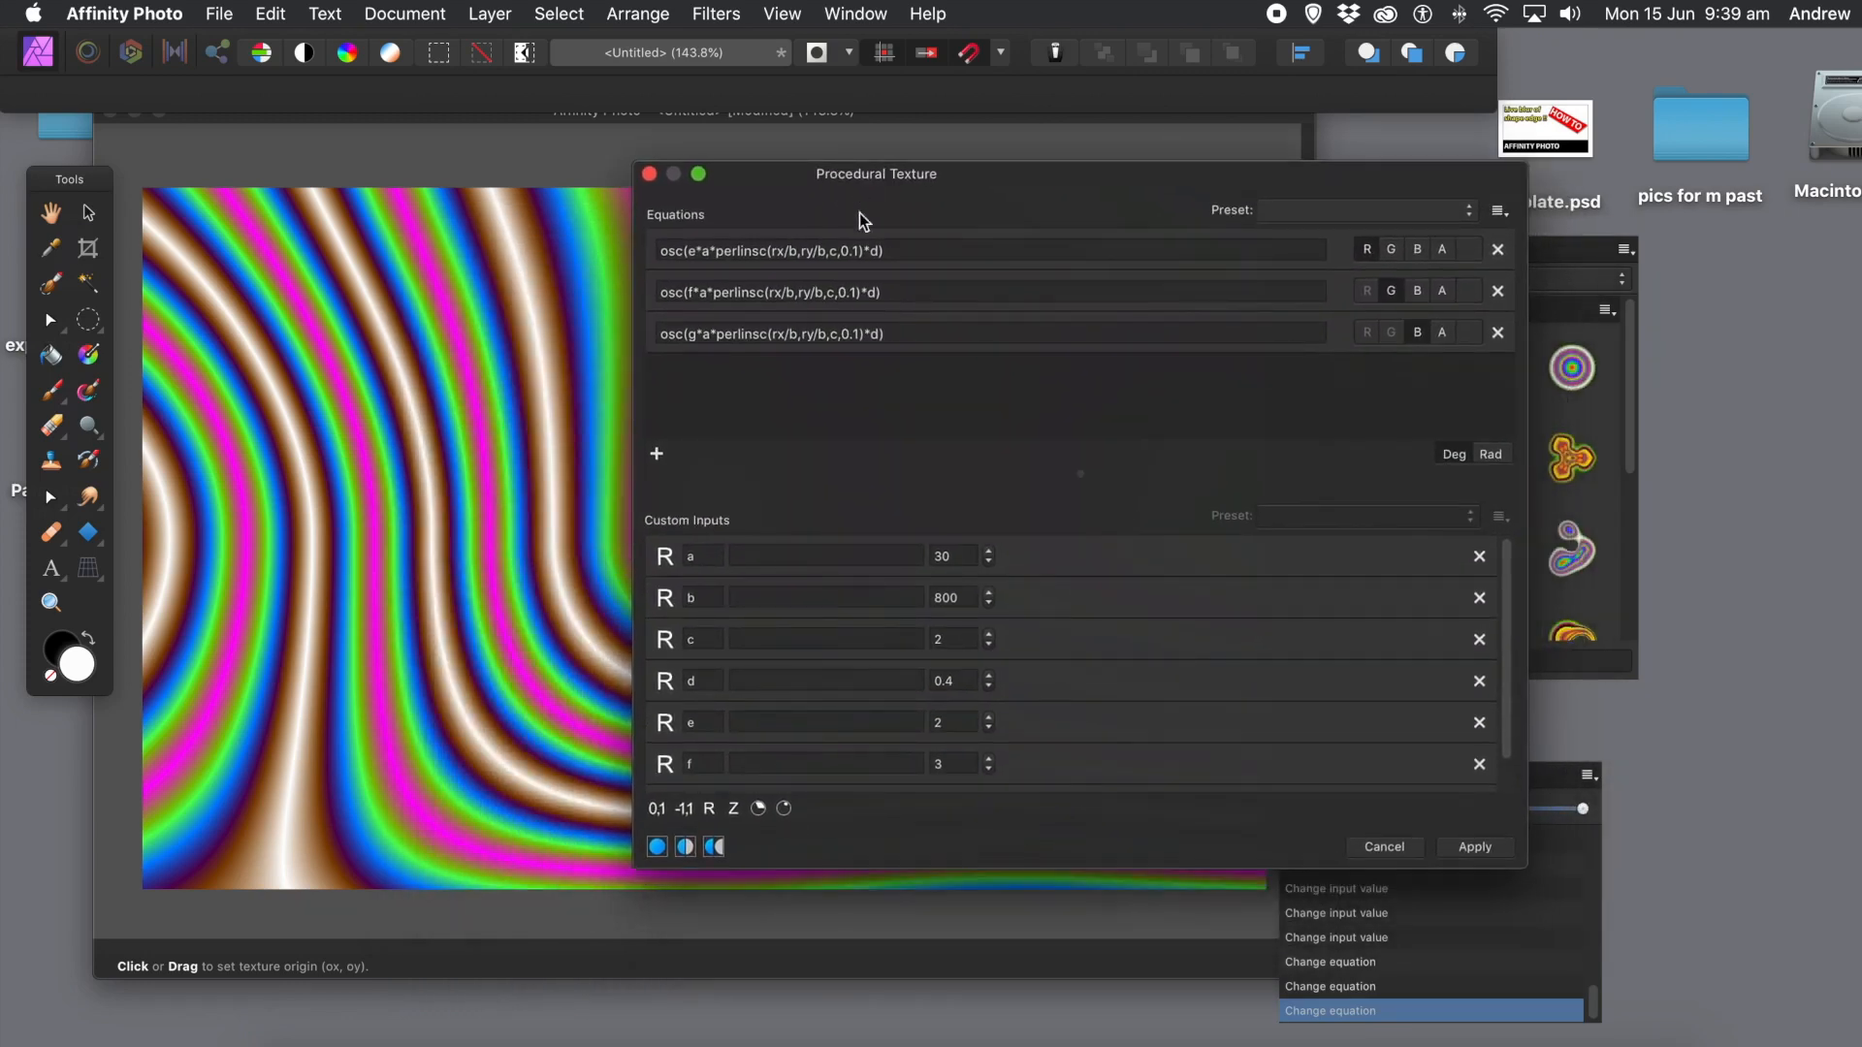
{"action": "left_click", "coordinate": [990, 718]}
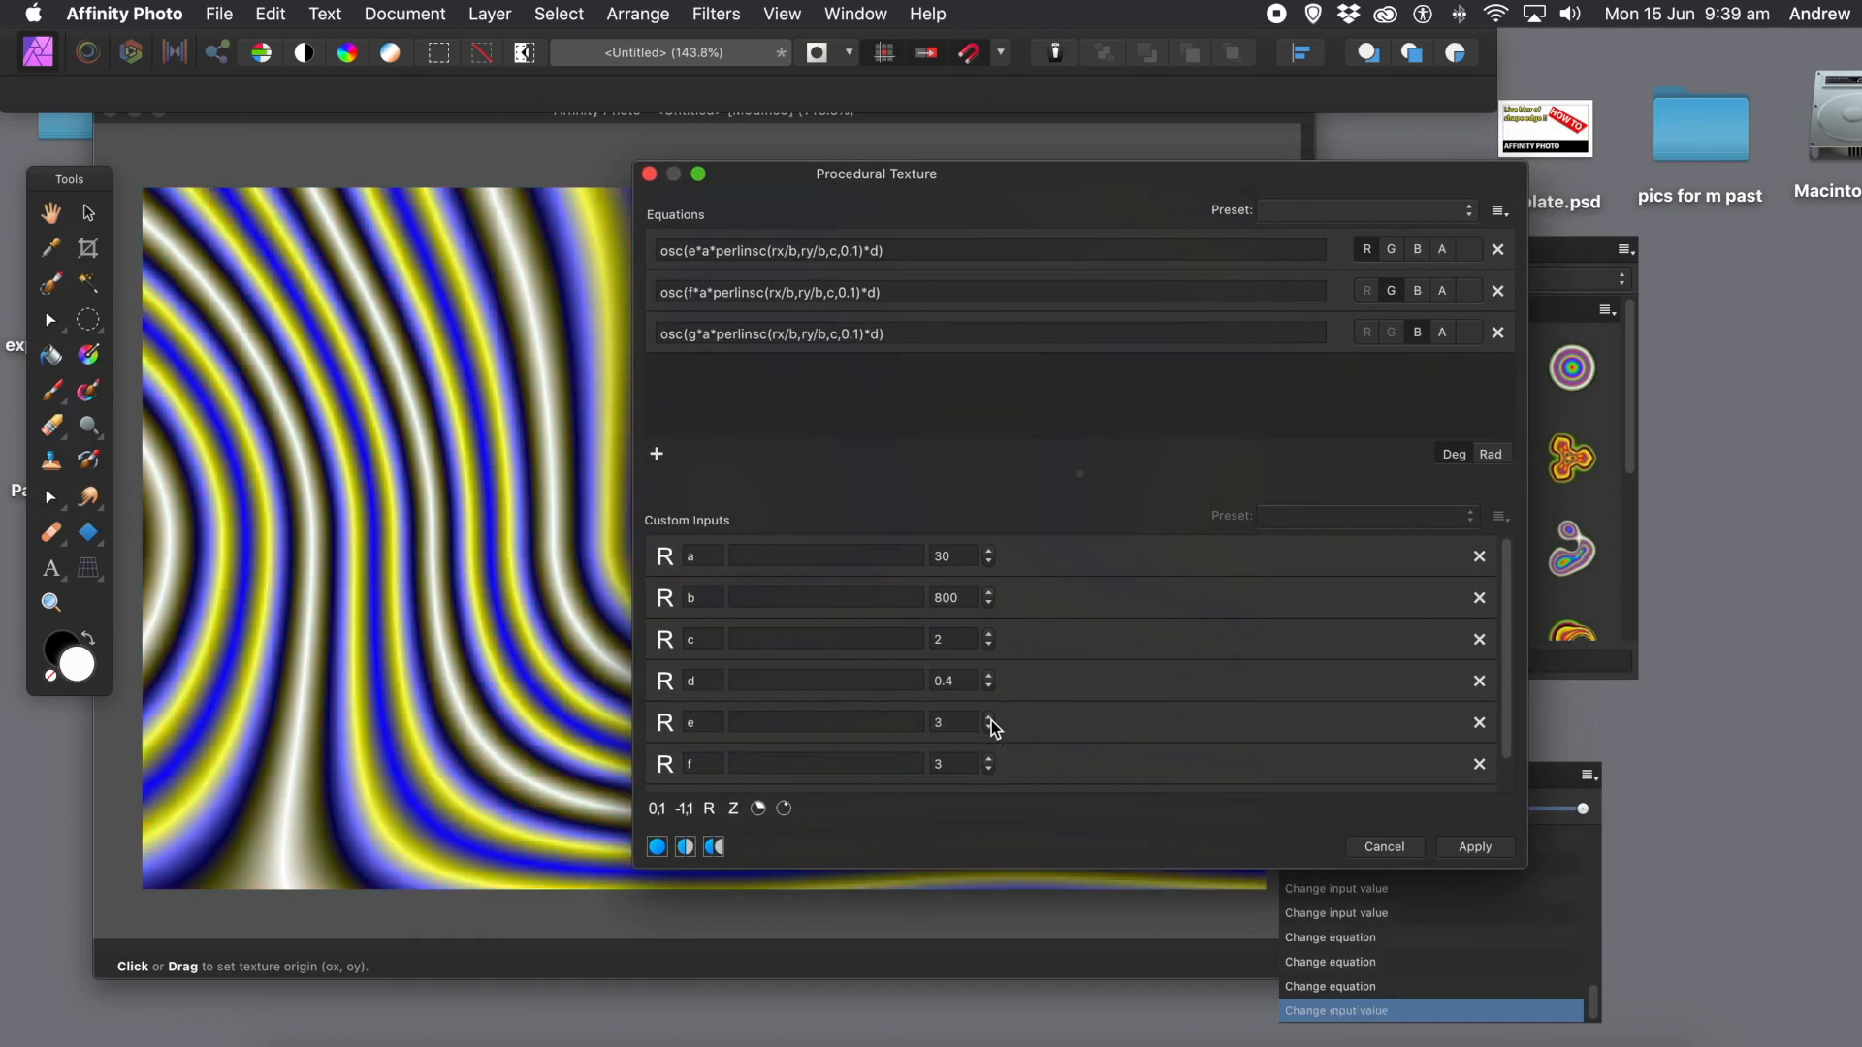
{"action": "left_click", "coordinate": [990, 719]}
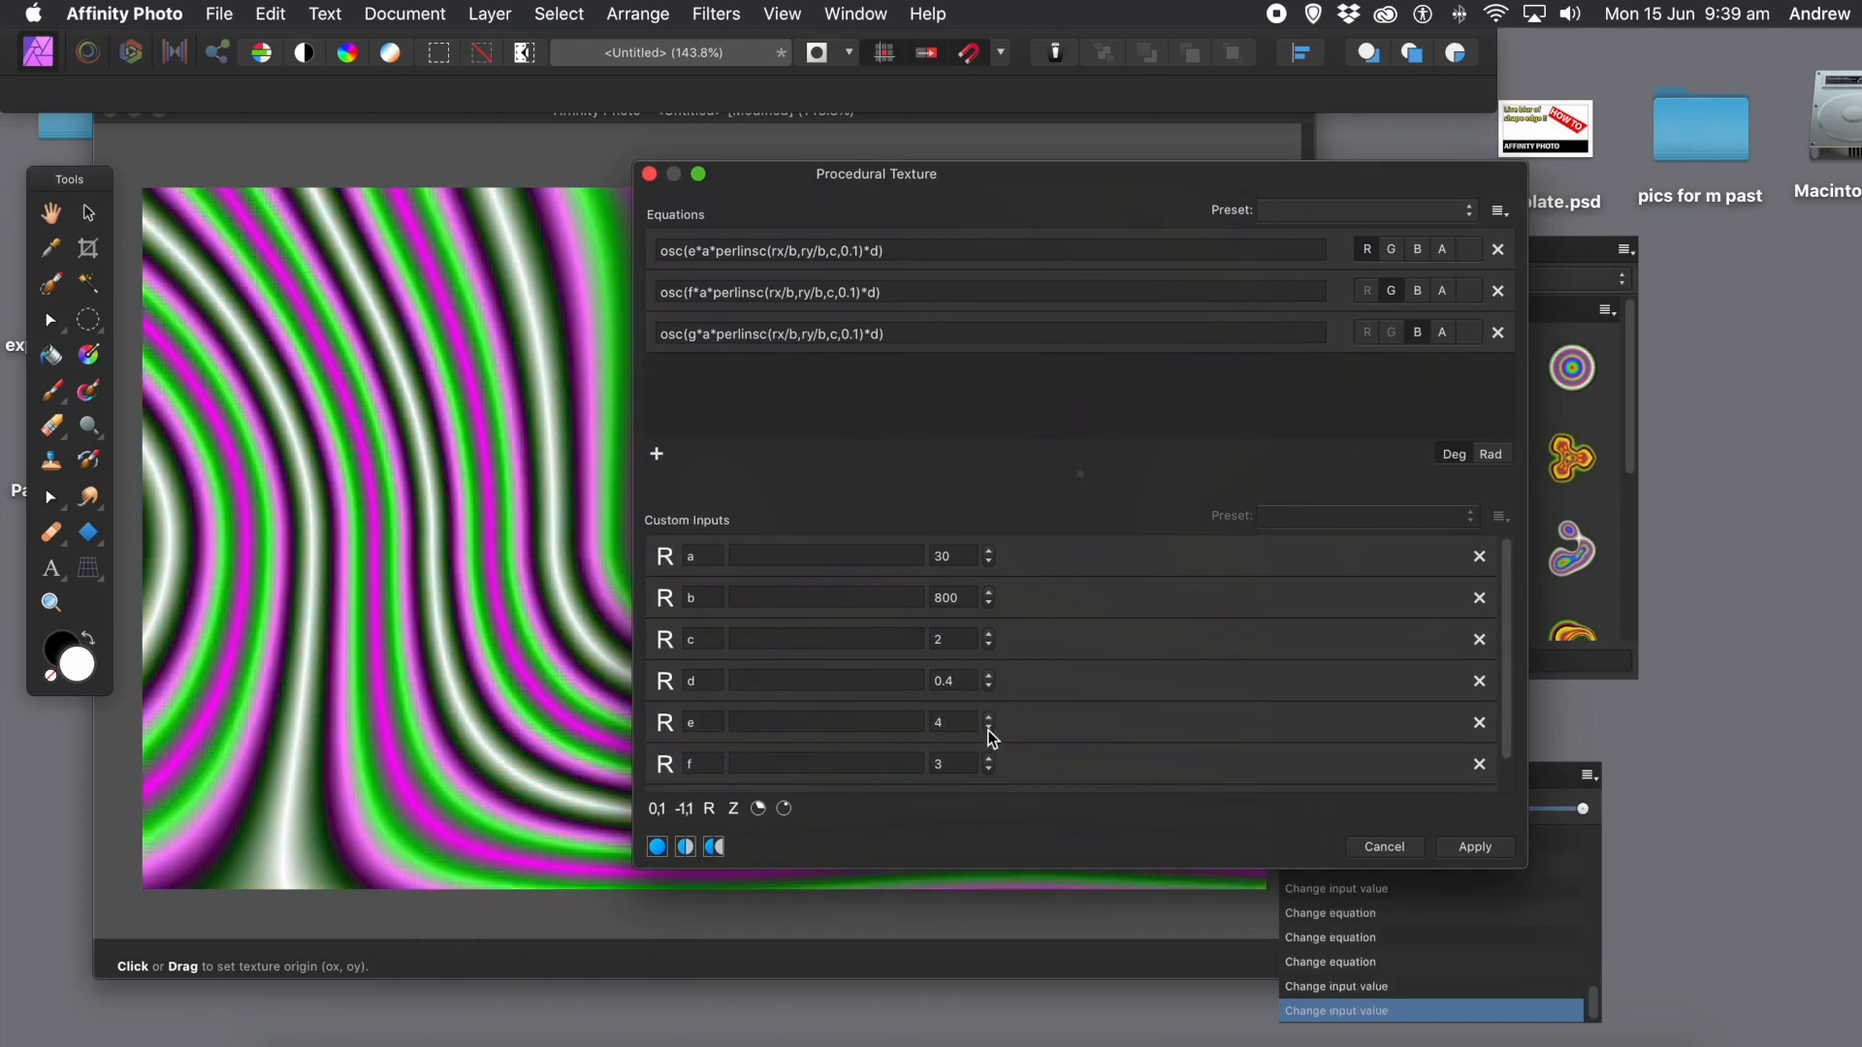
{"action": "left_click", "coordinate": [989, 729]}
{"action": "left_click", "coordinate": [989, 729]}
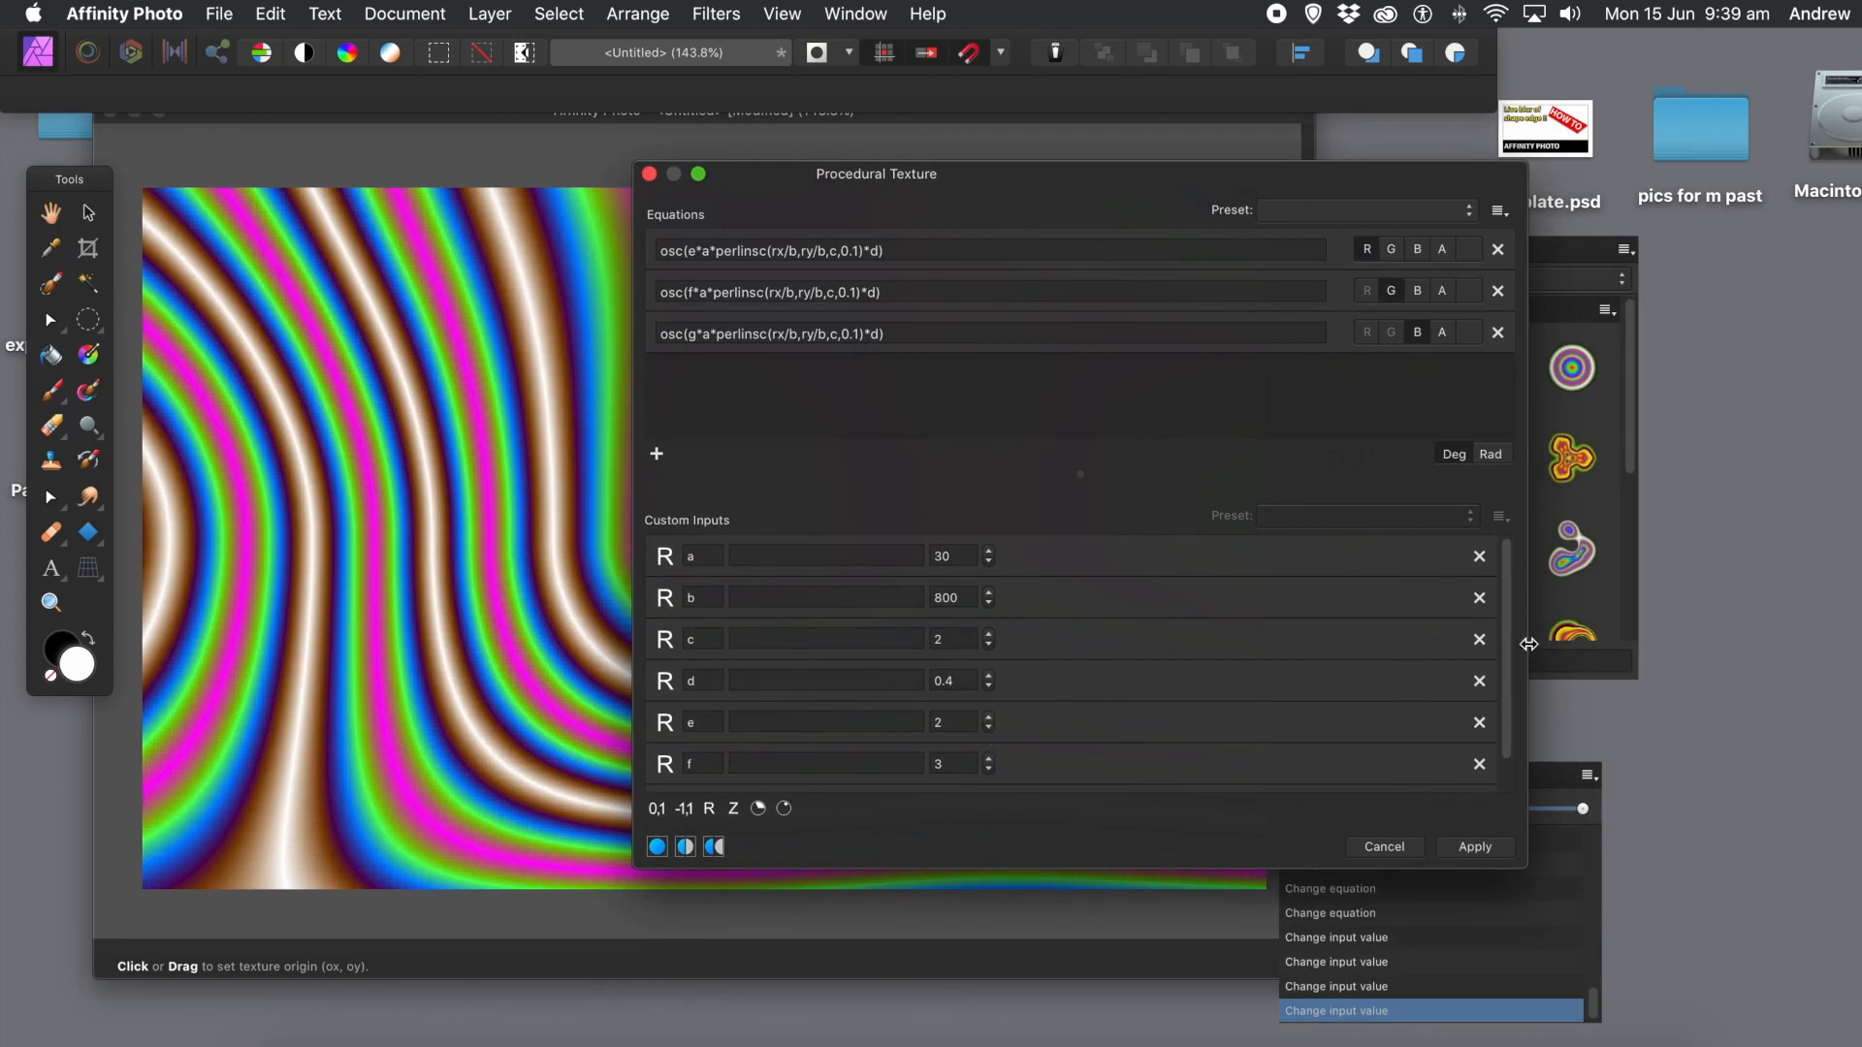
Step: Raise custom input f to 5
{"action": "left_click_drag", "start_coordinate": [1508, 625], "coordinate": [1508, 710]}
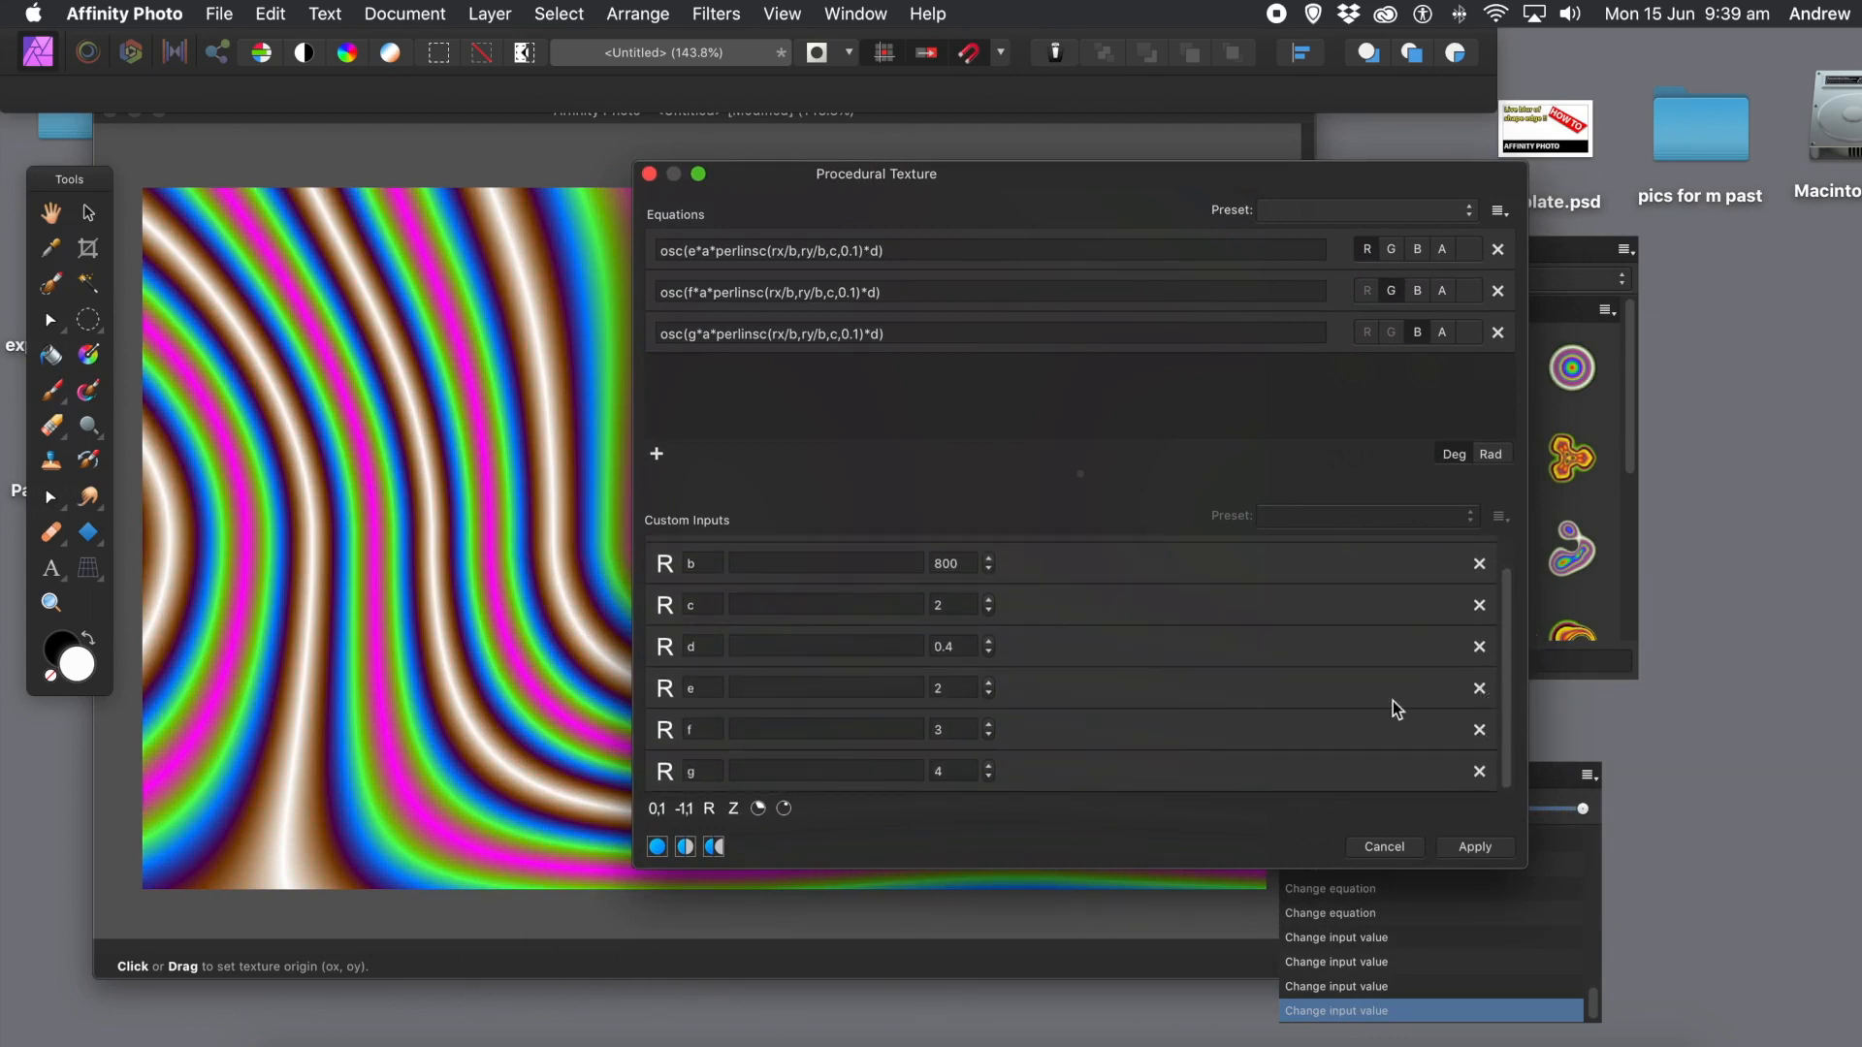
{"action": "left_click", "coordinate": [990, 725]}
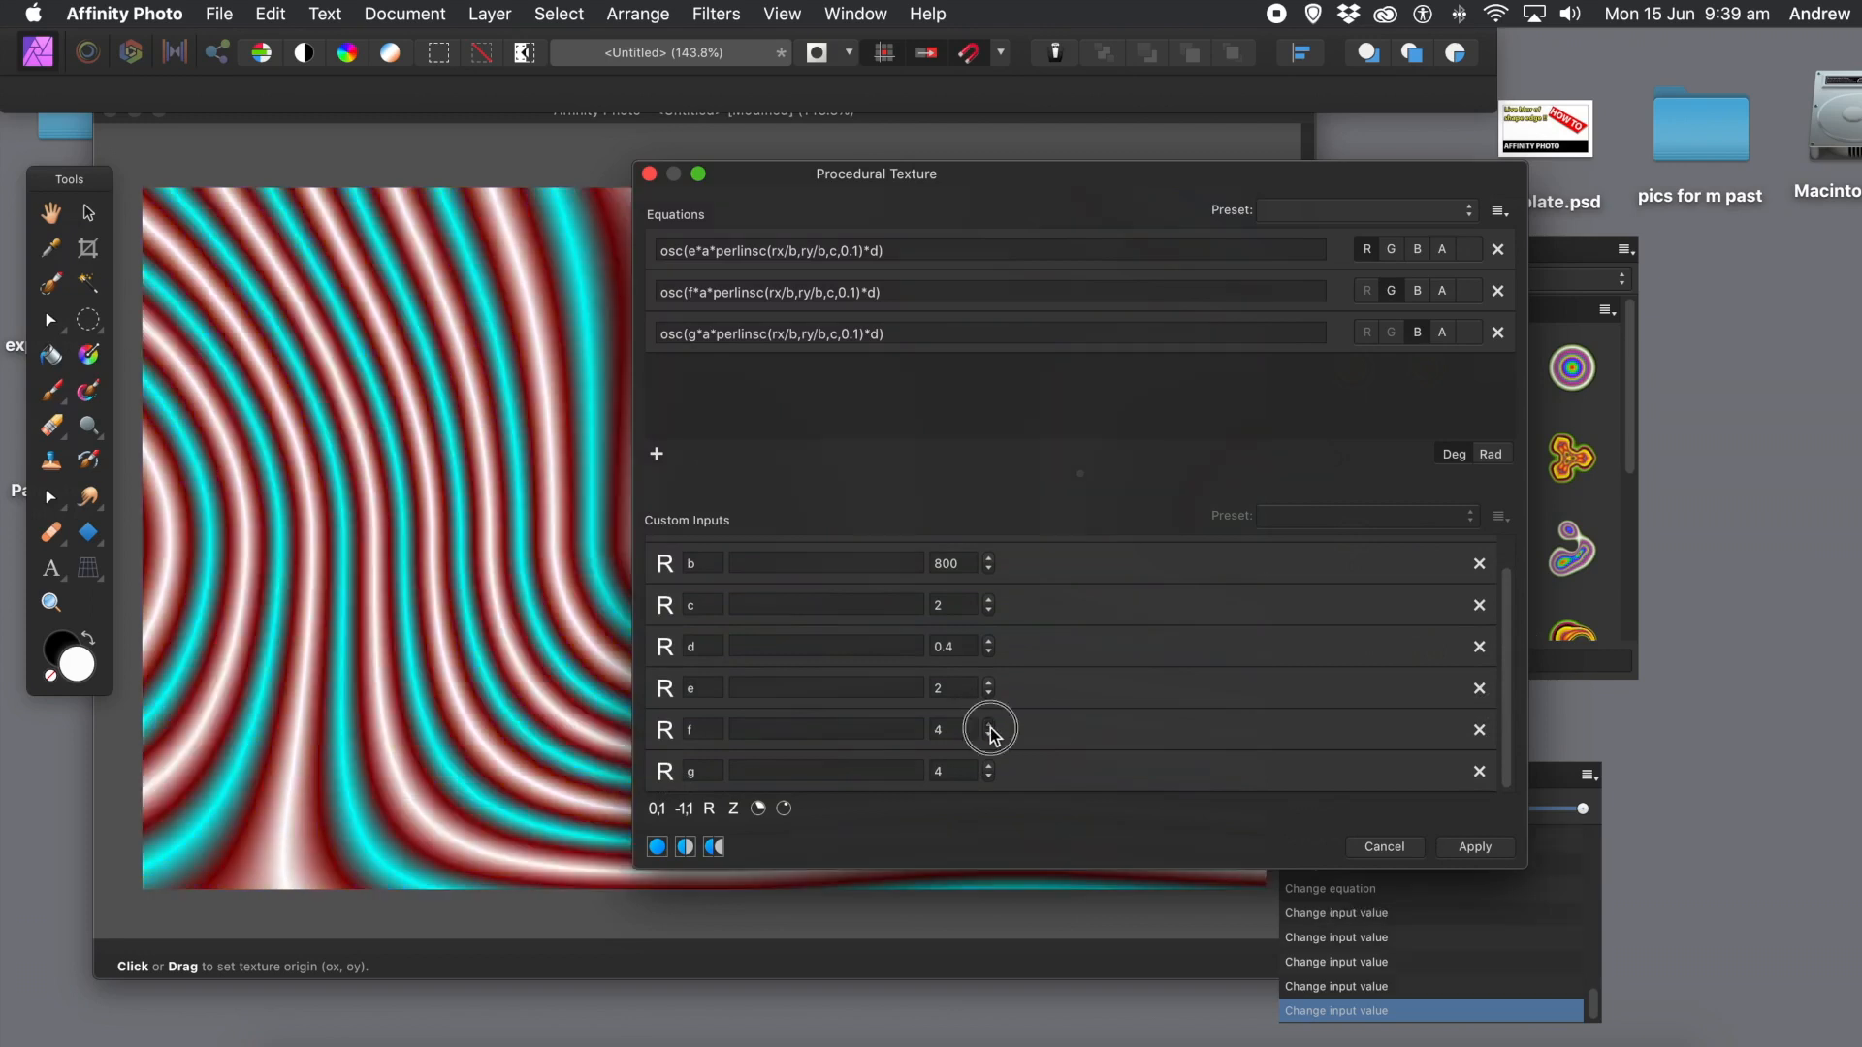
{"action": "left_click", "coordinate": [990, 725]}
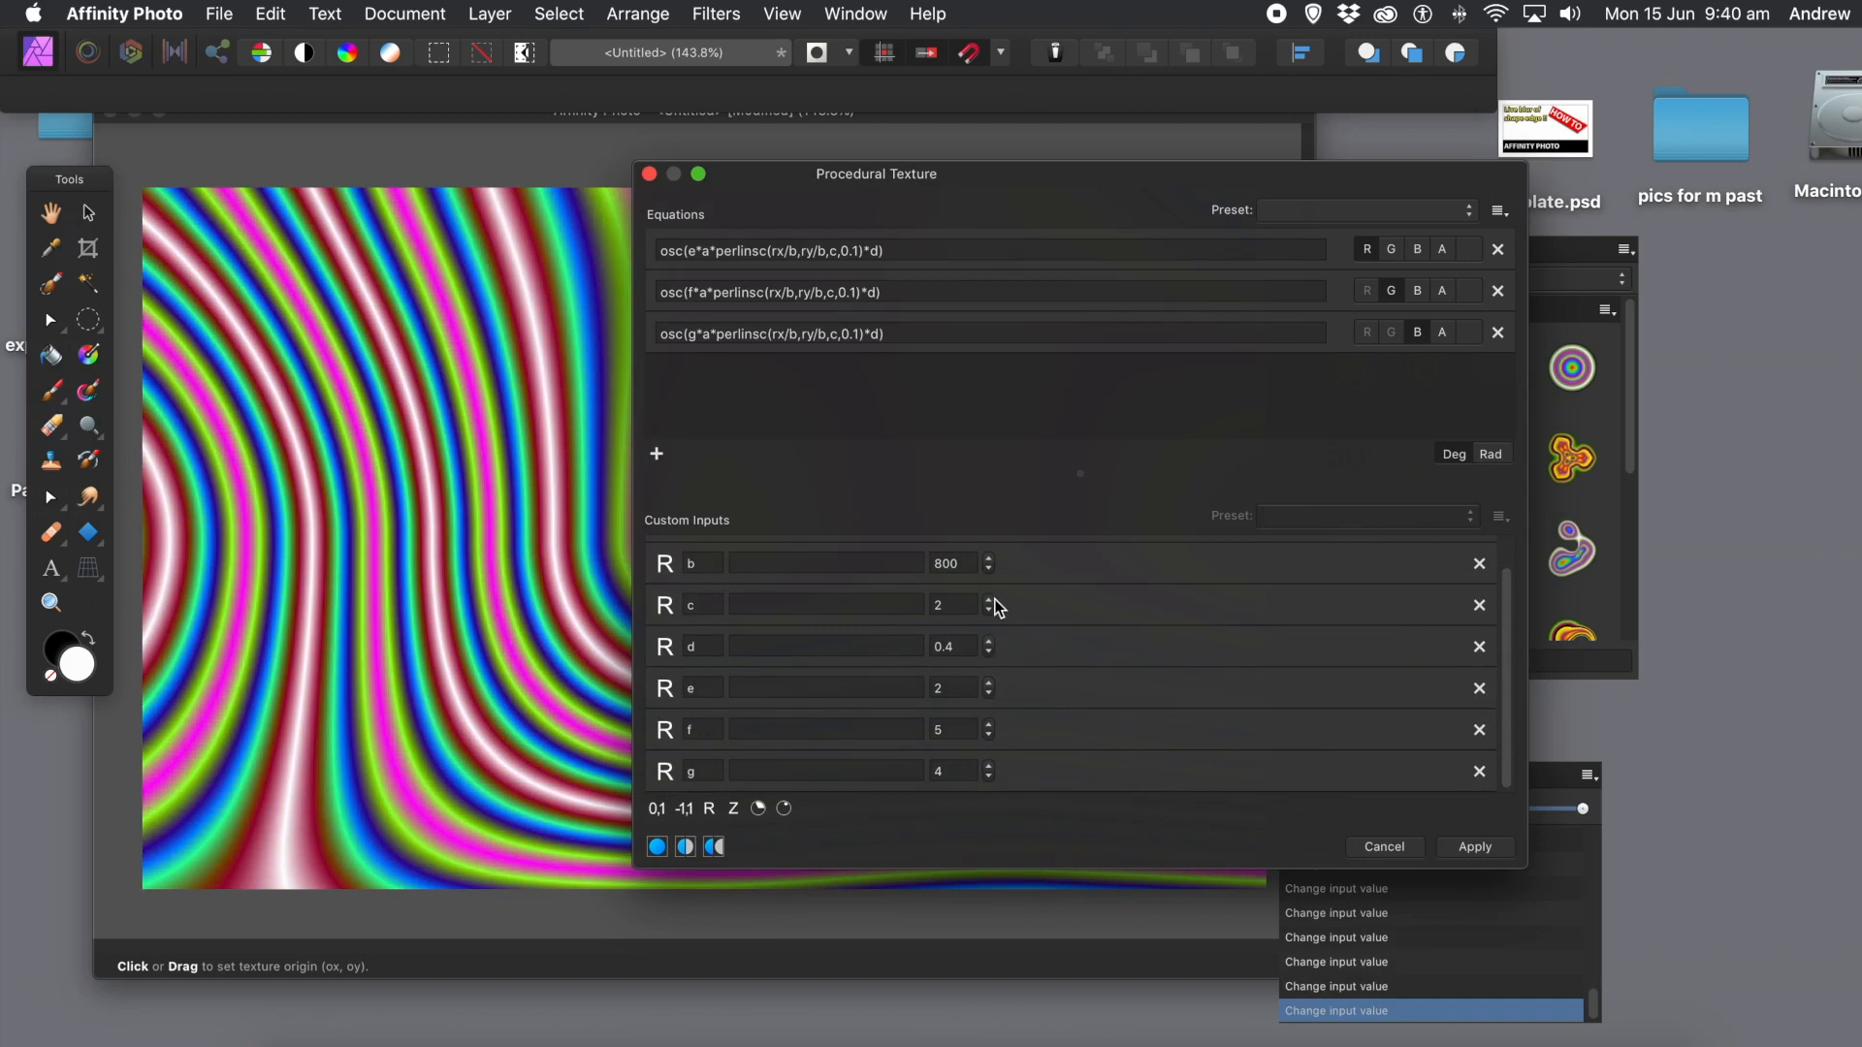
Step: Try custom input b at 40 and at 90
{"action": "left_click", "coordinate": [950, 562]}
{"action": "type", "text": "40"}
{"action": "key", "text": "Return"}
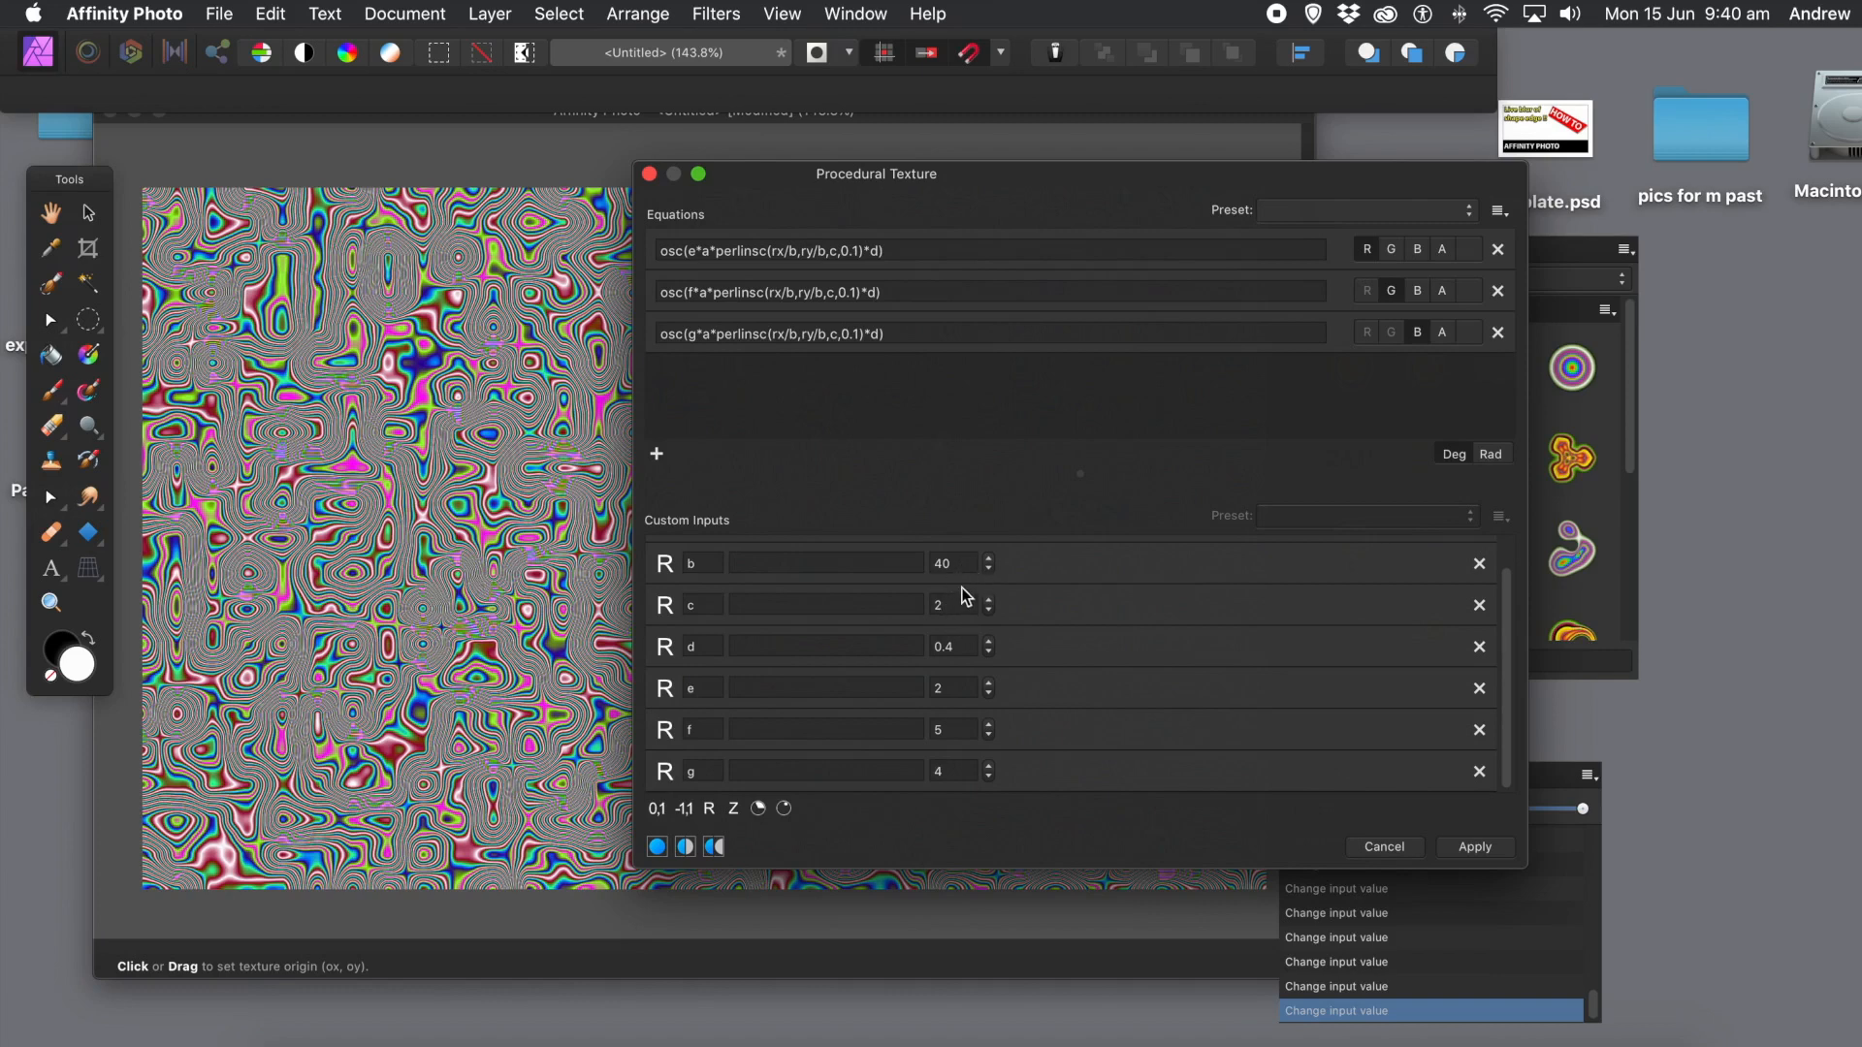
{"action": "left_click", "coordinate": [946, 562]}
{"action": "type", "text": "90"}
{"action": "key", "text": "Return"}
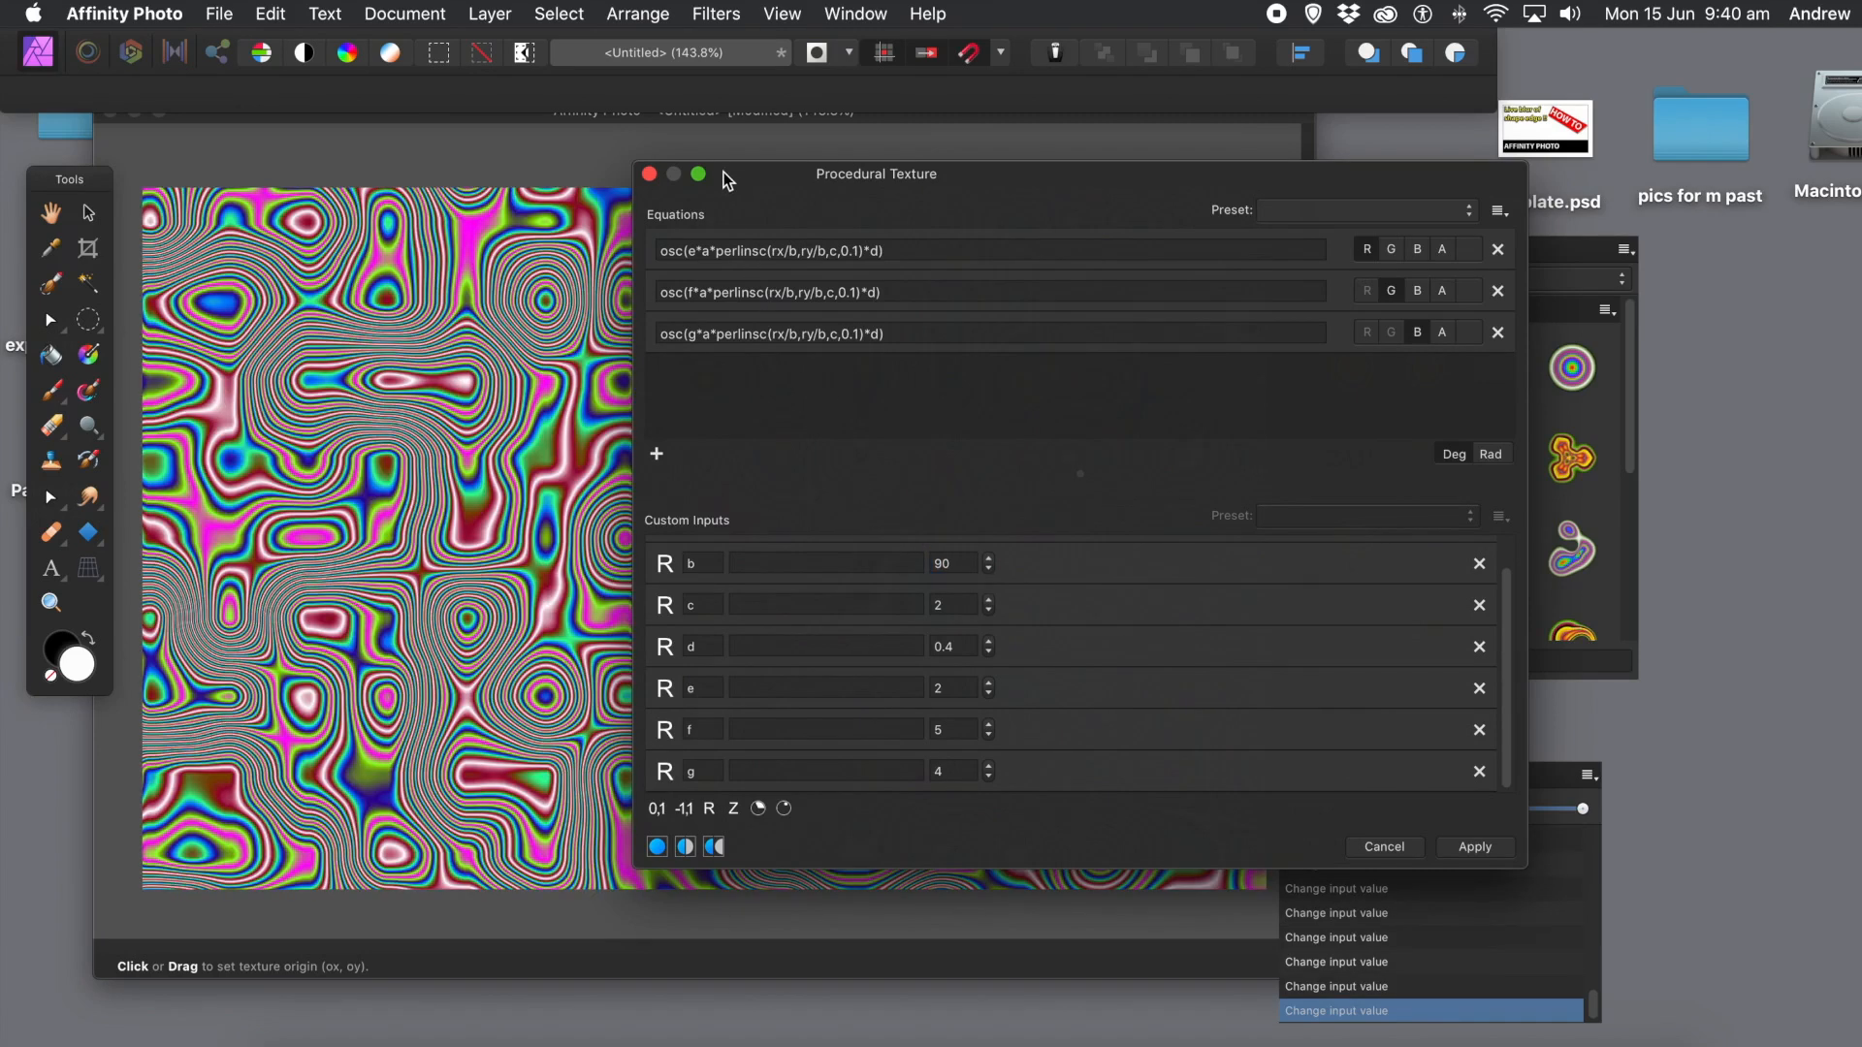
Step: Set custom input b to 300 and shift the Procedural Texture dialog slightly to uncover more canvas
{"action": "left_click", "coordinate": [955, 564]}
{"action": "type", "text": "300"}
{"action": "key", "text": "Return"}
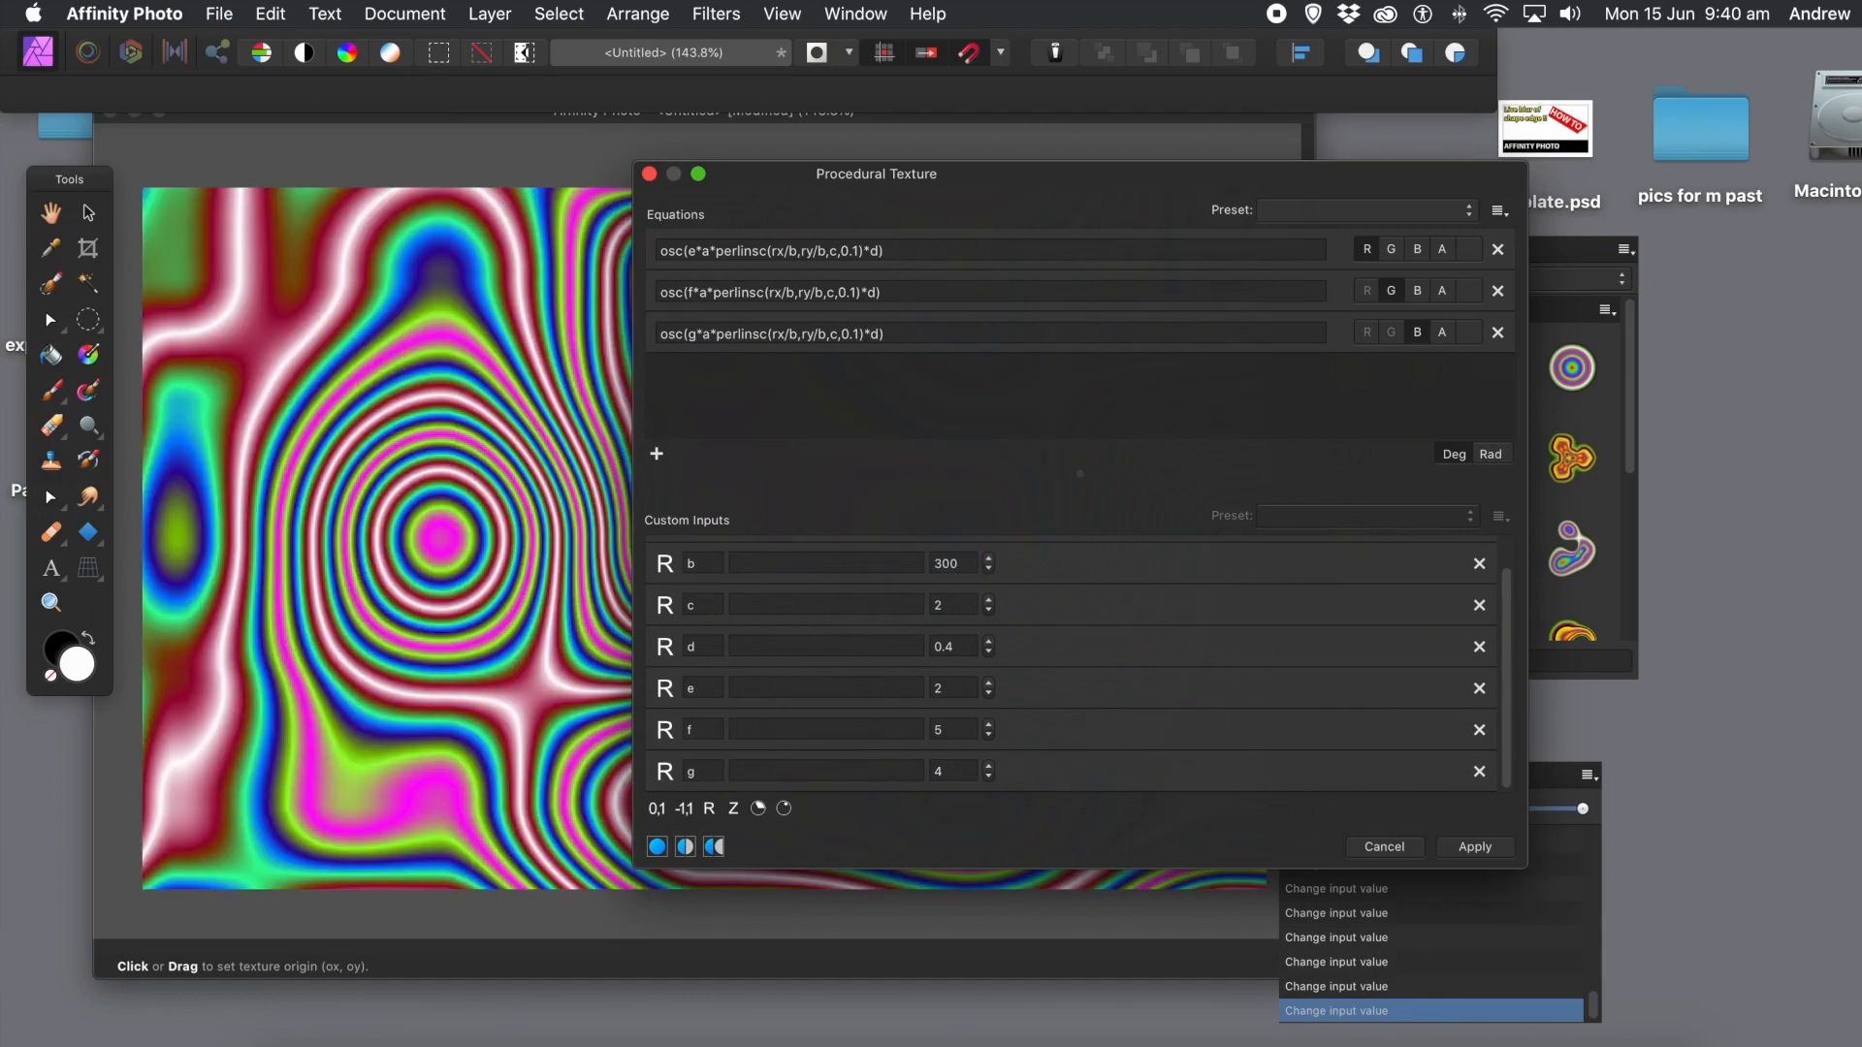
{"action": "mouse_move", "coordinate": [789, 185]}
{"action": "left_mouse_down"}
{"action": "mouse_move", "coordinate": [1023, 207]}
{"action": "mouse_move", "coordinate": [598, 185]}
{"action": "mouse_move", "coordinate": [803, 190]}
{"action": "left_mouse_up"}
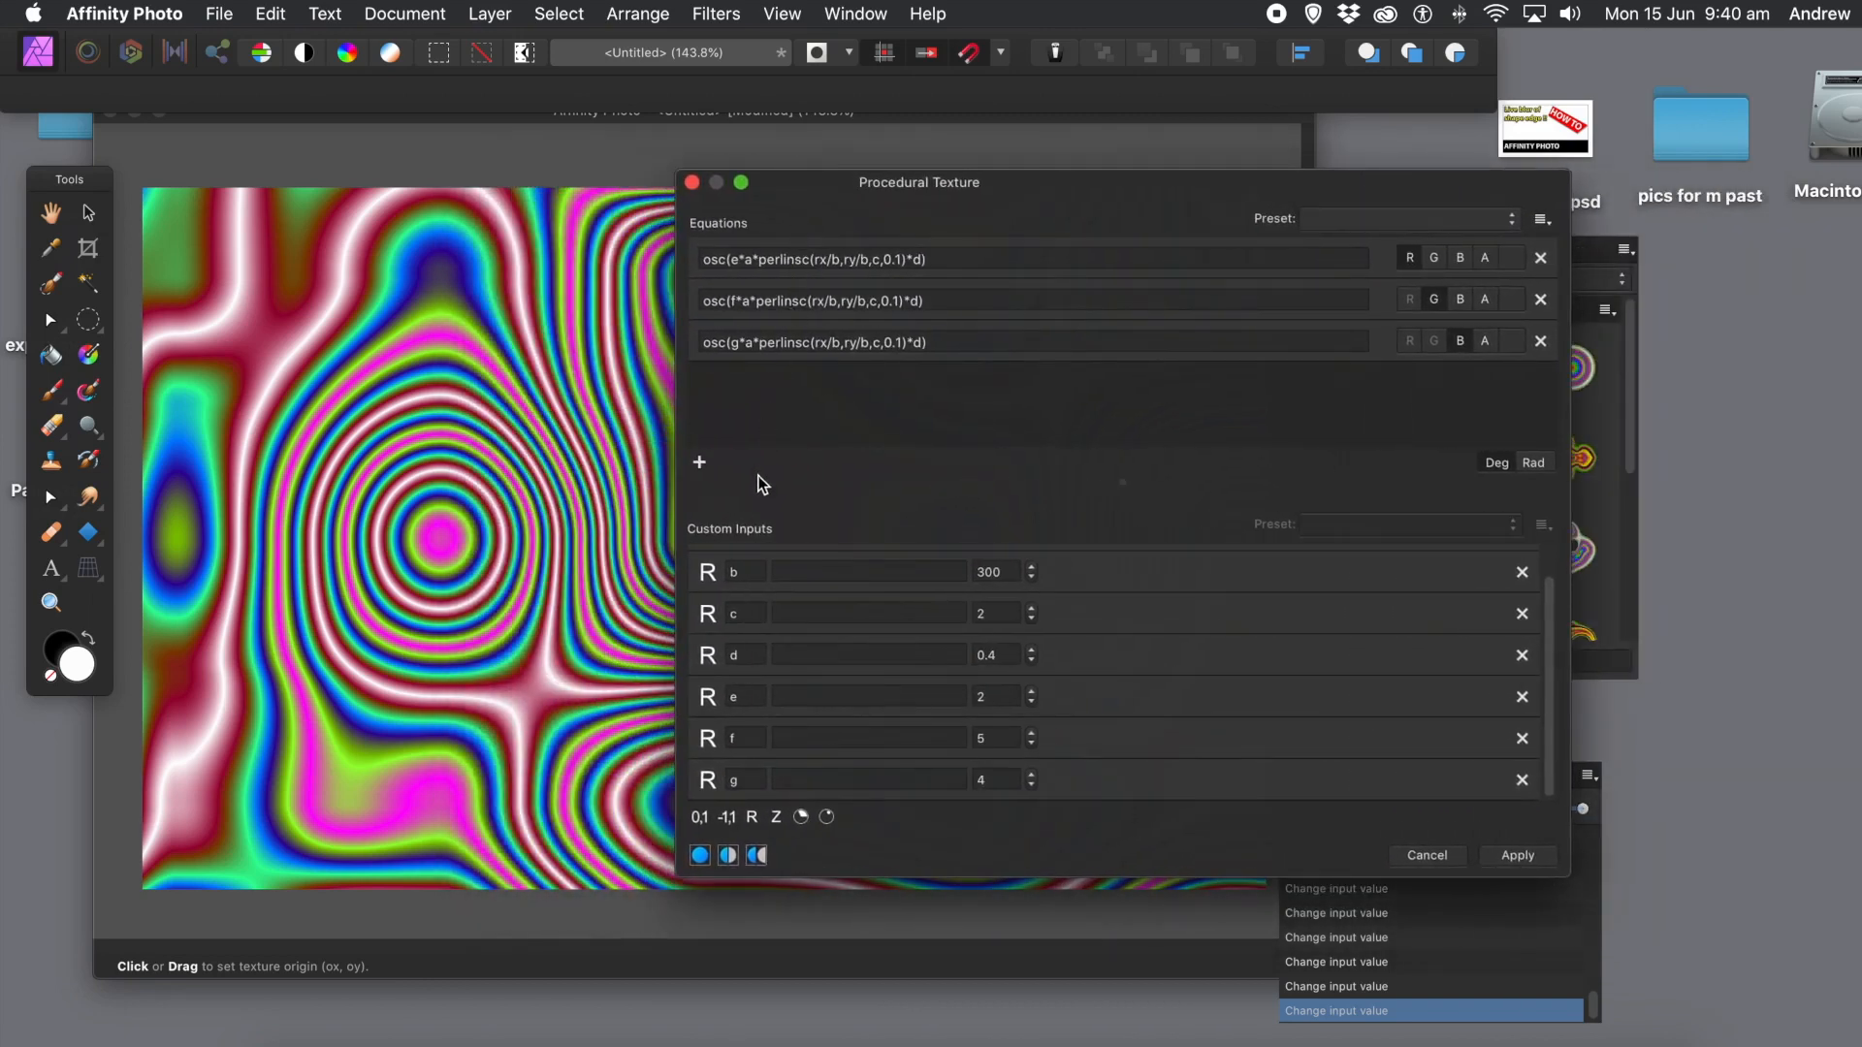
Step: Try custom input f at 6 and 7, and lower it to 2
{"action": "left_click", "coordinate": [1030, 735]}
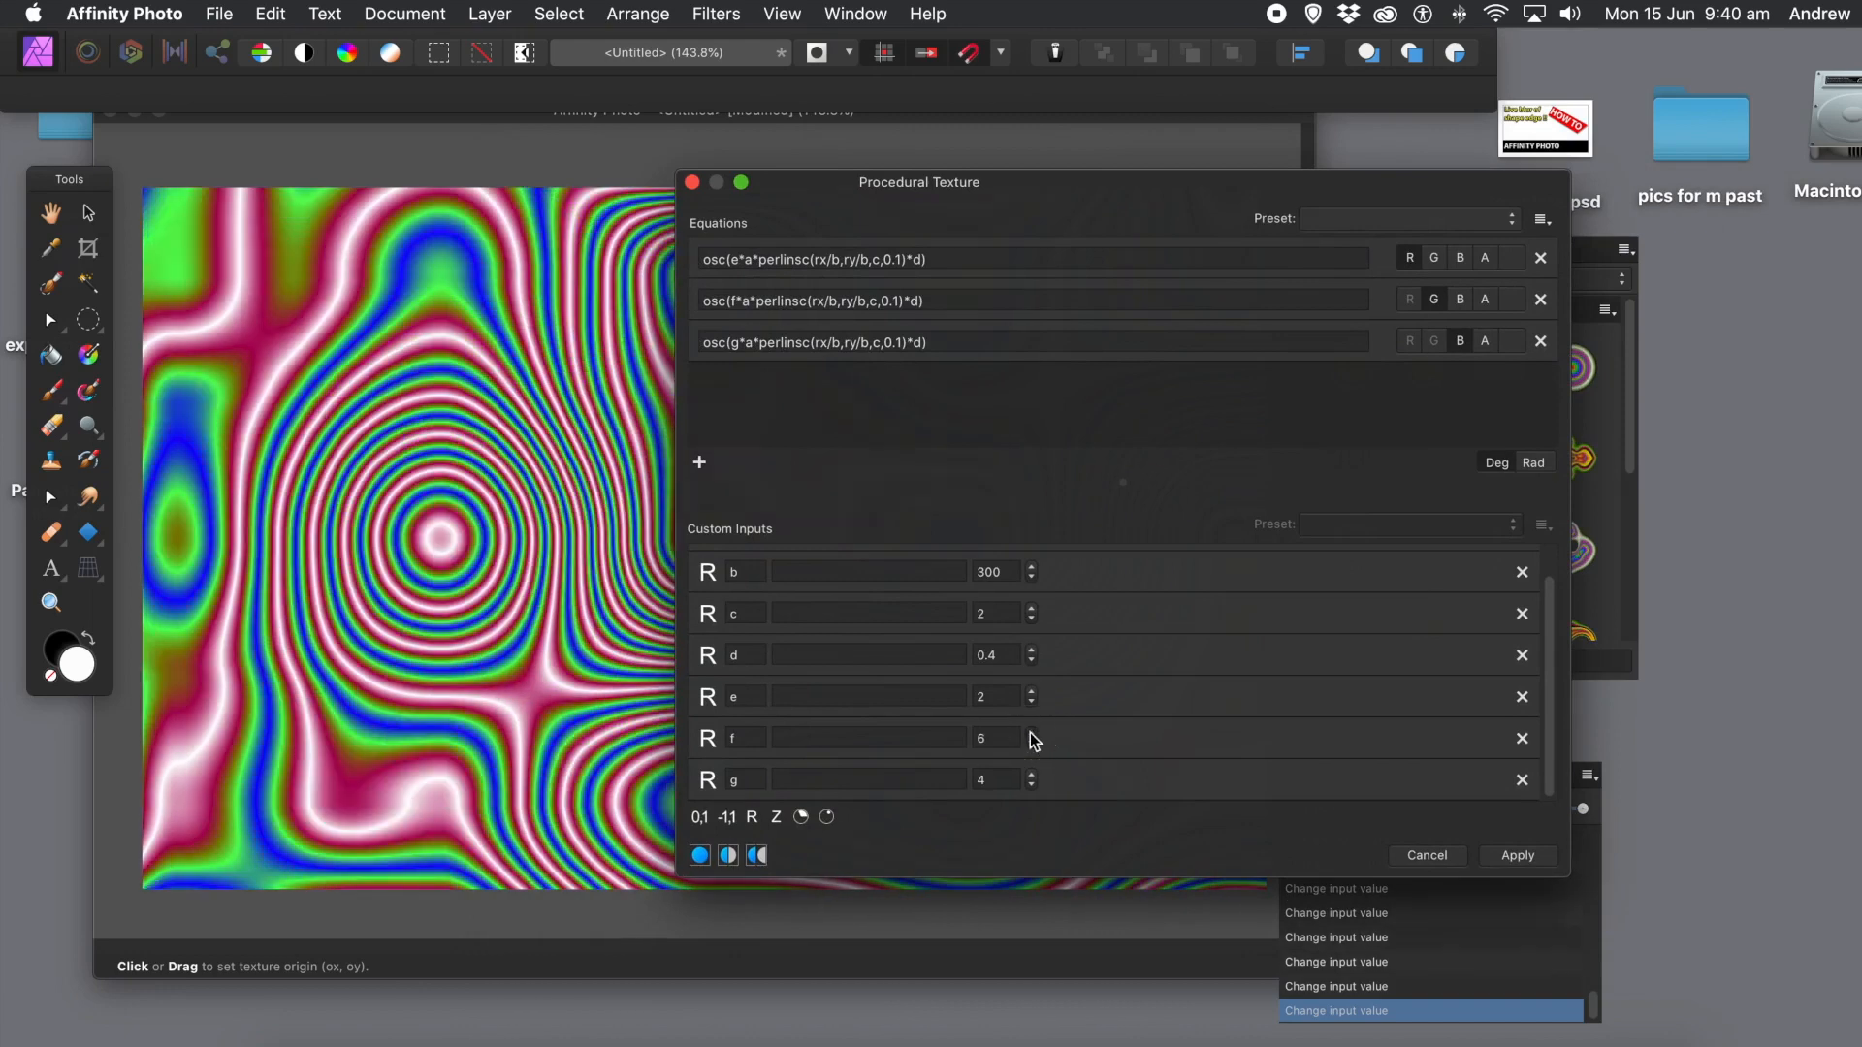
{"action": "left_click", "coordinate": [1030, 734]}
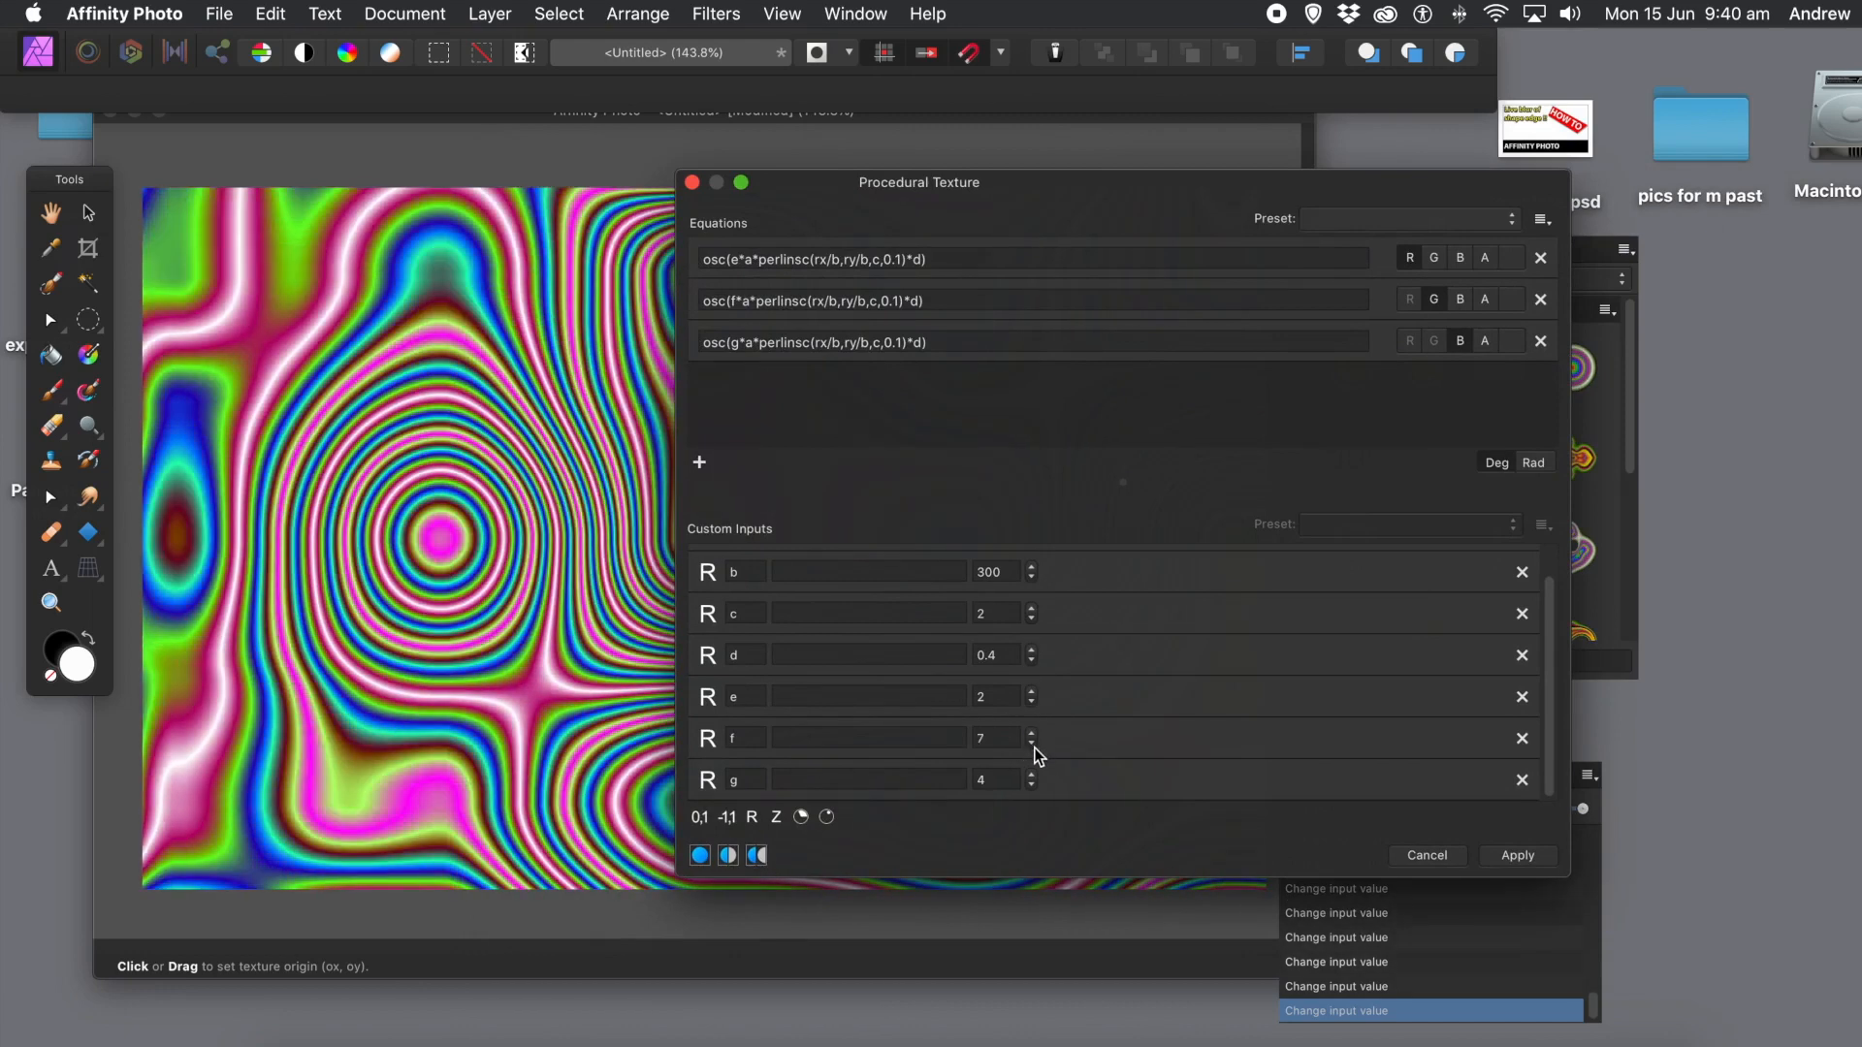
{"action": "left_click", "coordinate": [1033, 745]}
{"action": "left_click", "coordinate": [1032, 745]}
{"action": "left_click", "coordinate": [1033, 745]}
{"action": "left_click", "coordinate": [1033, 745]}
{"action": "left_click", "coordinate": [1032, 745]}
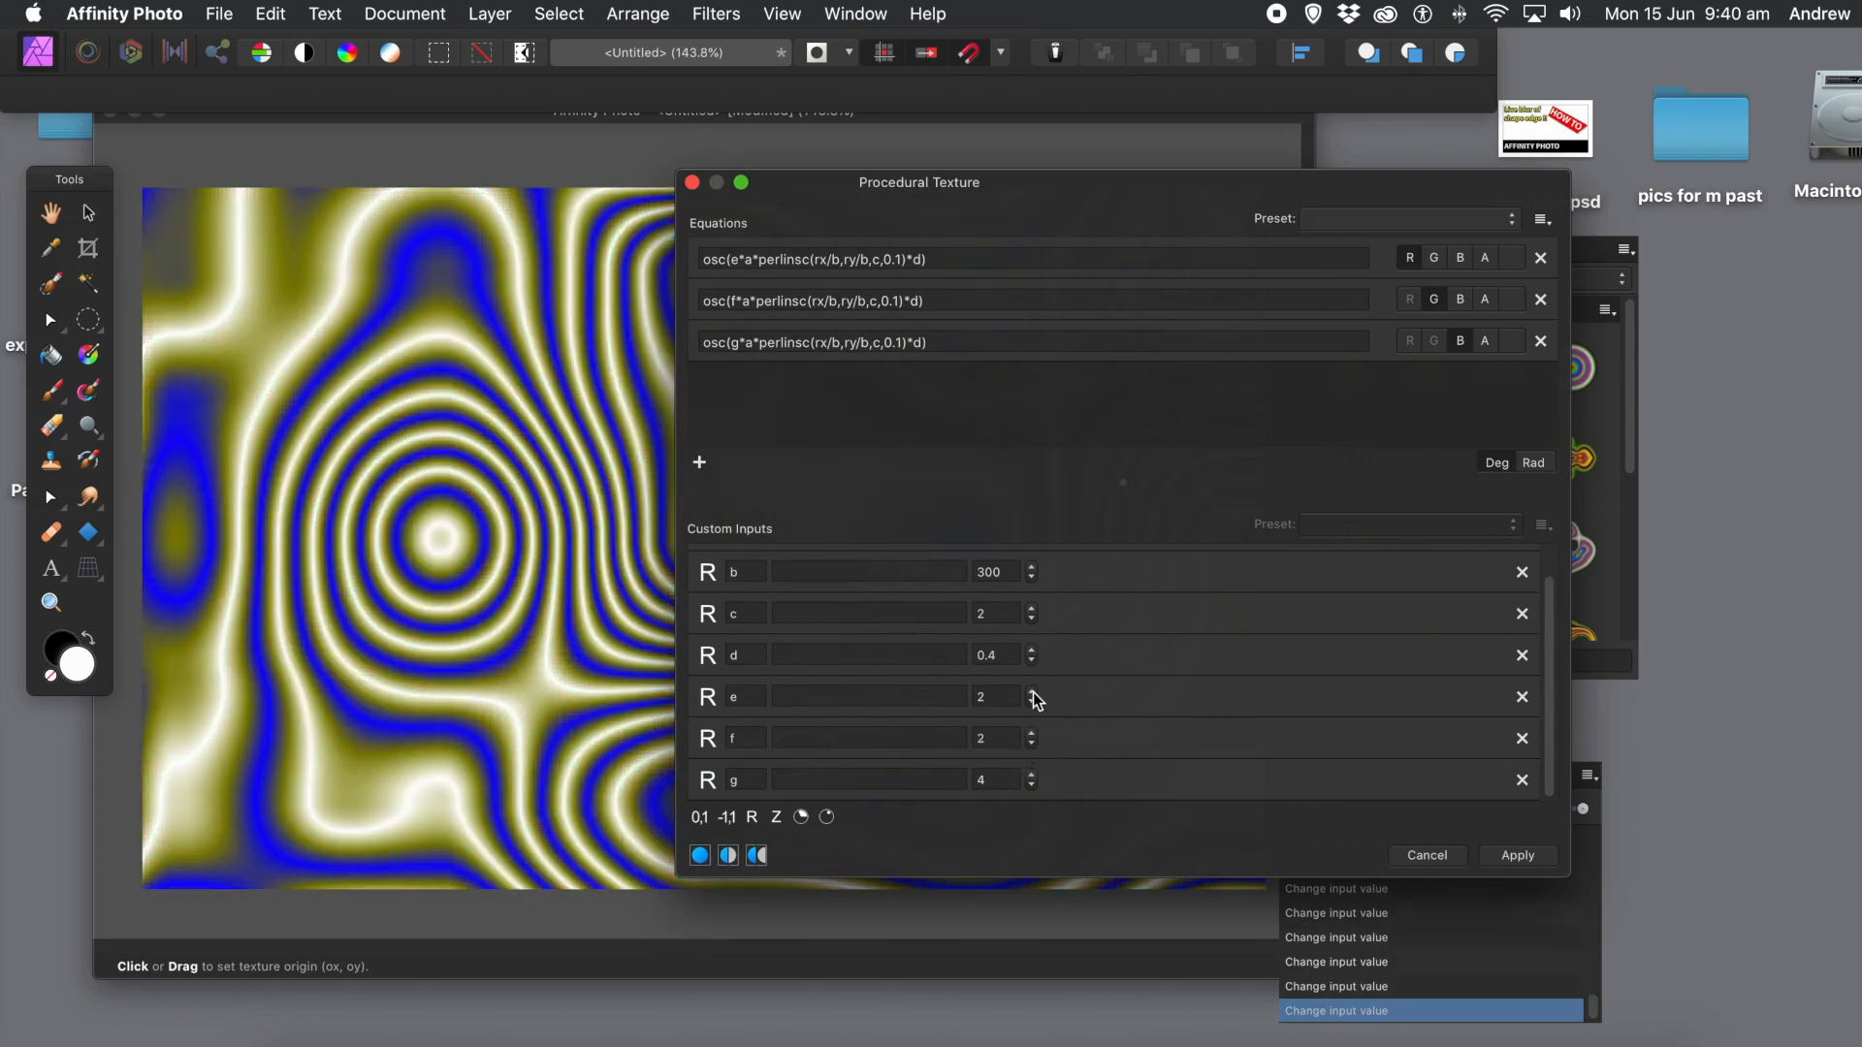
Step: Try custom input e at 4 and settle it on 3
{"action": "left_click", "coordinate": [1032, 693]}
{"action": "left_click", "coordinate": [1033, 693]}
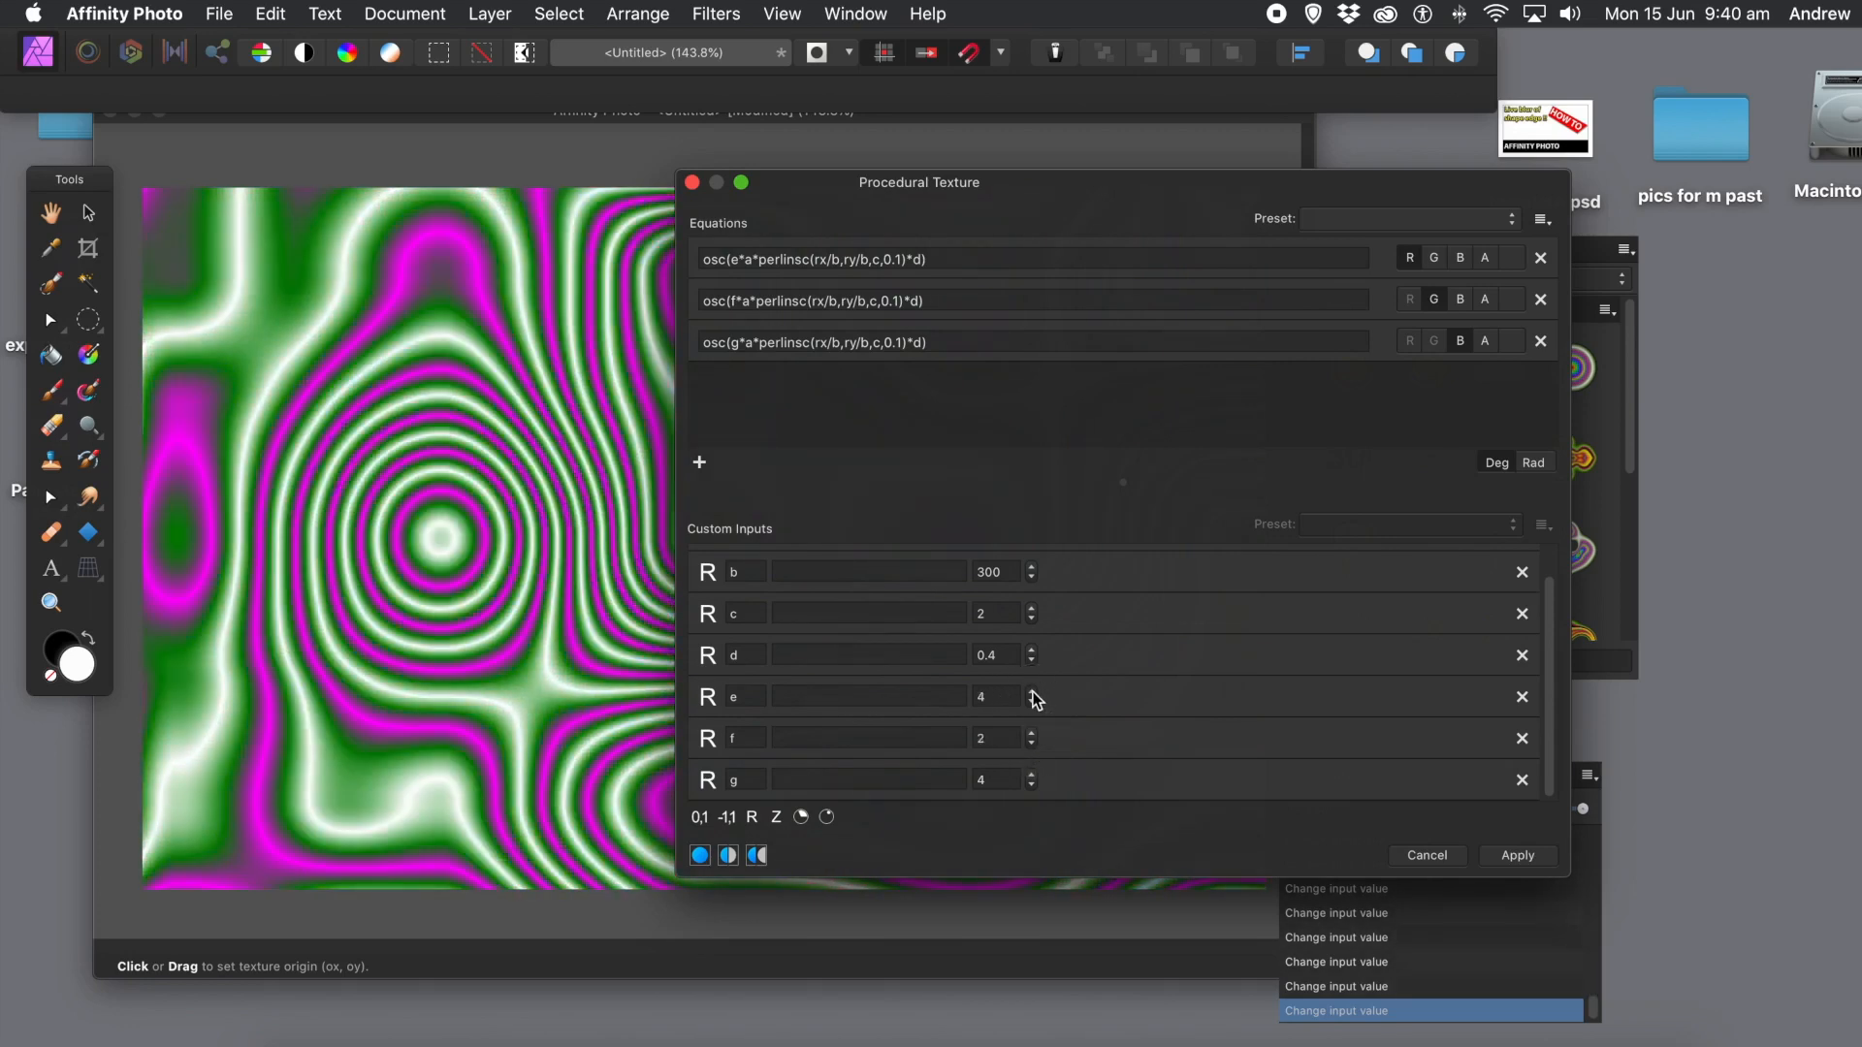
{"action": "left_click", "coordinate": [1033, 702]}
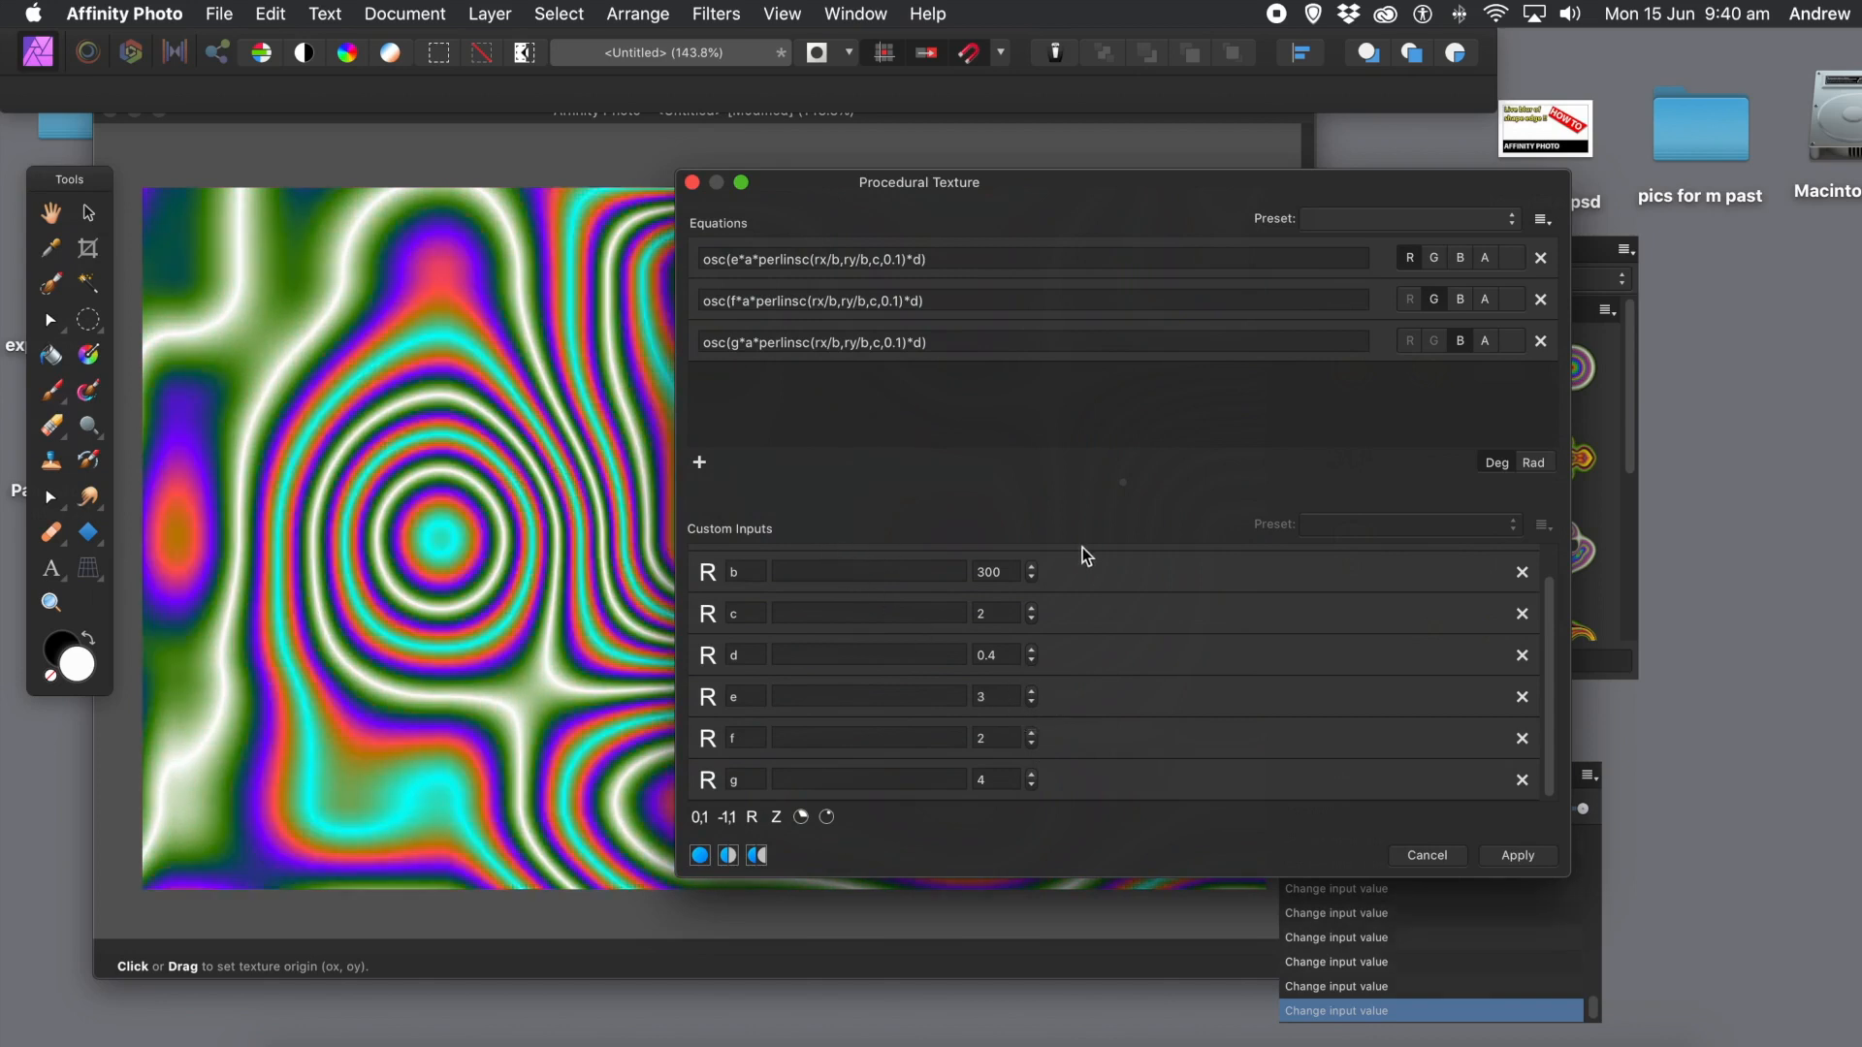
Step: Save the equations and custom inputs as a preset named "Perlin color 1" in the user-made preset category
{"action": "left_click_drag", "start_coordinate": [1249, 189], "coordinate": [1031, 144]}
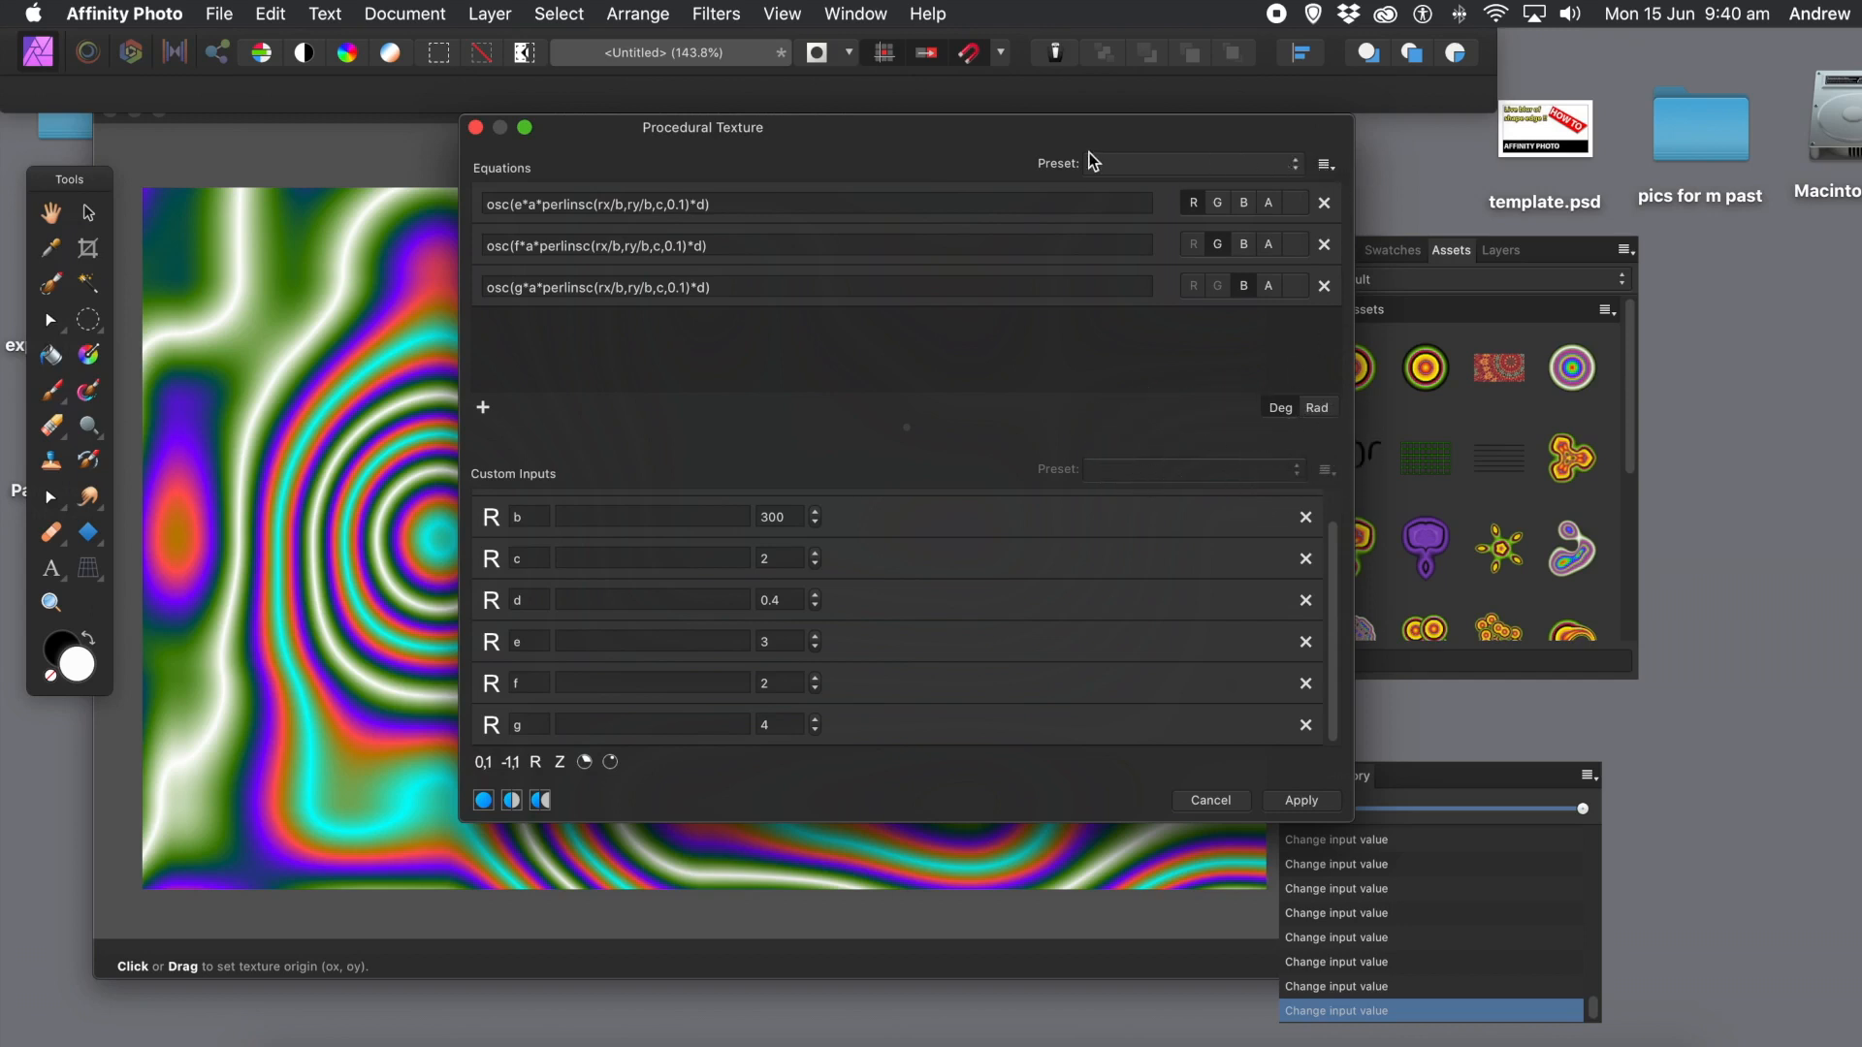
{"action": "left_click", "coordinate": [1326, 166]}
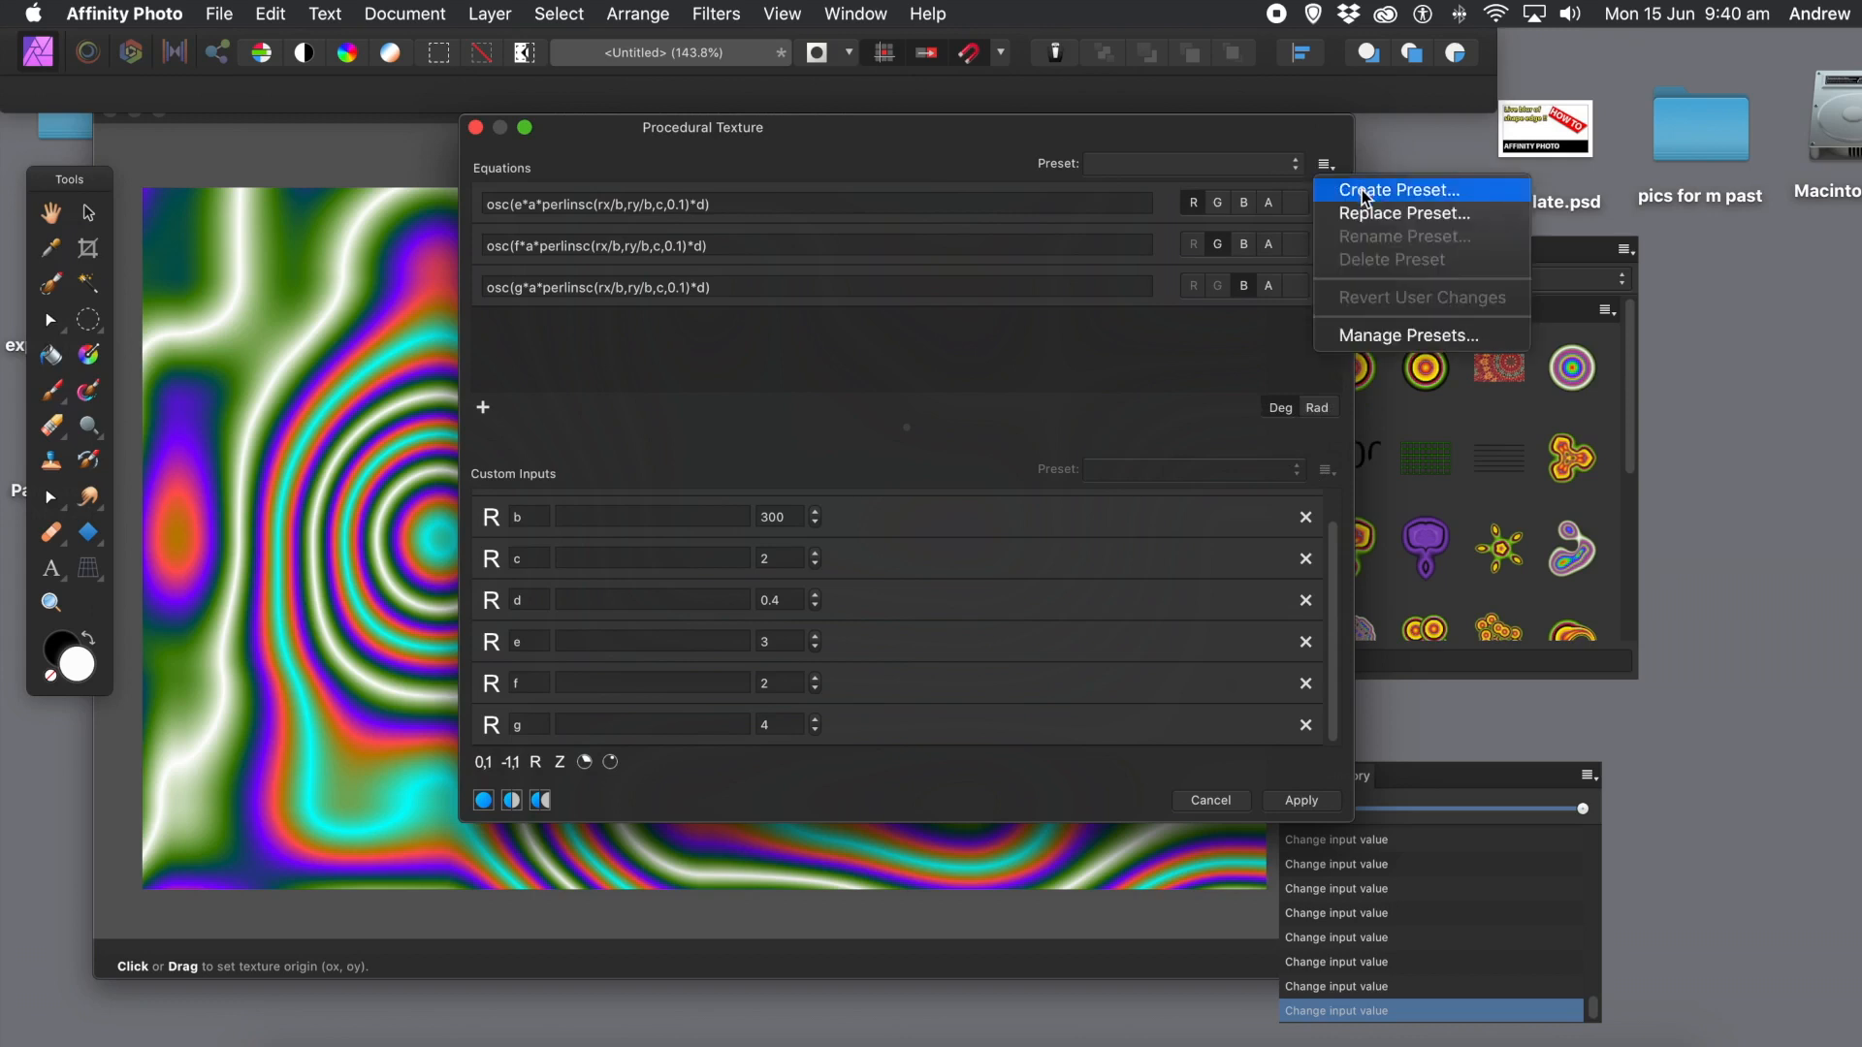
{"action": "left_click", "coordinate": [1363, 194]}
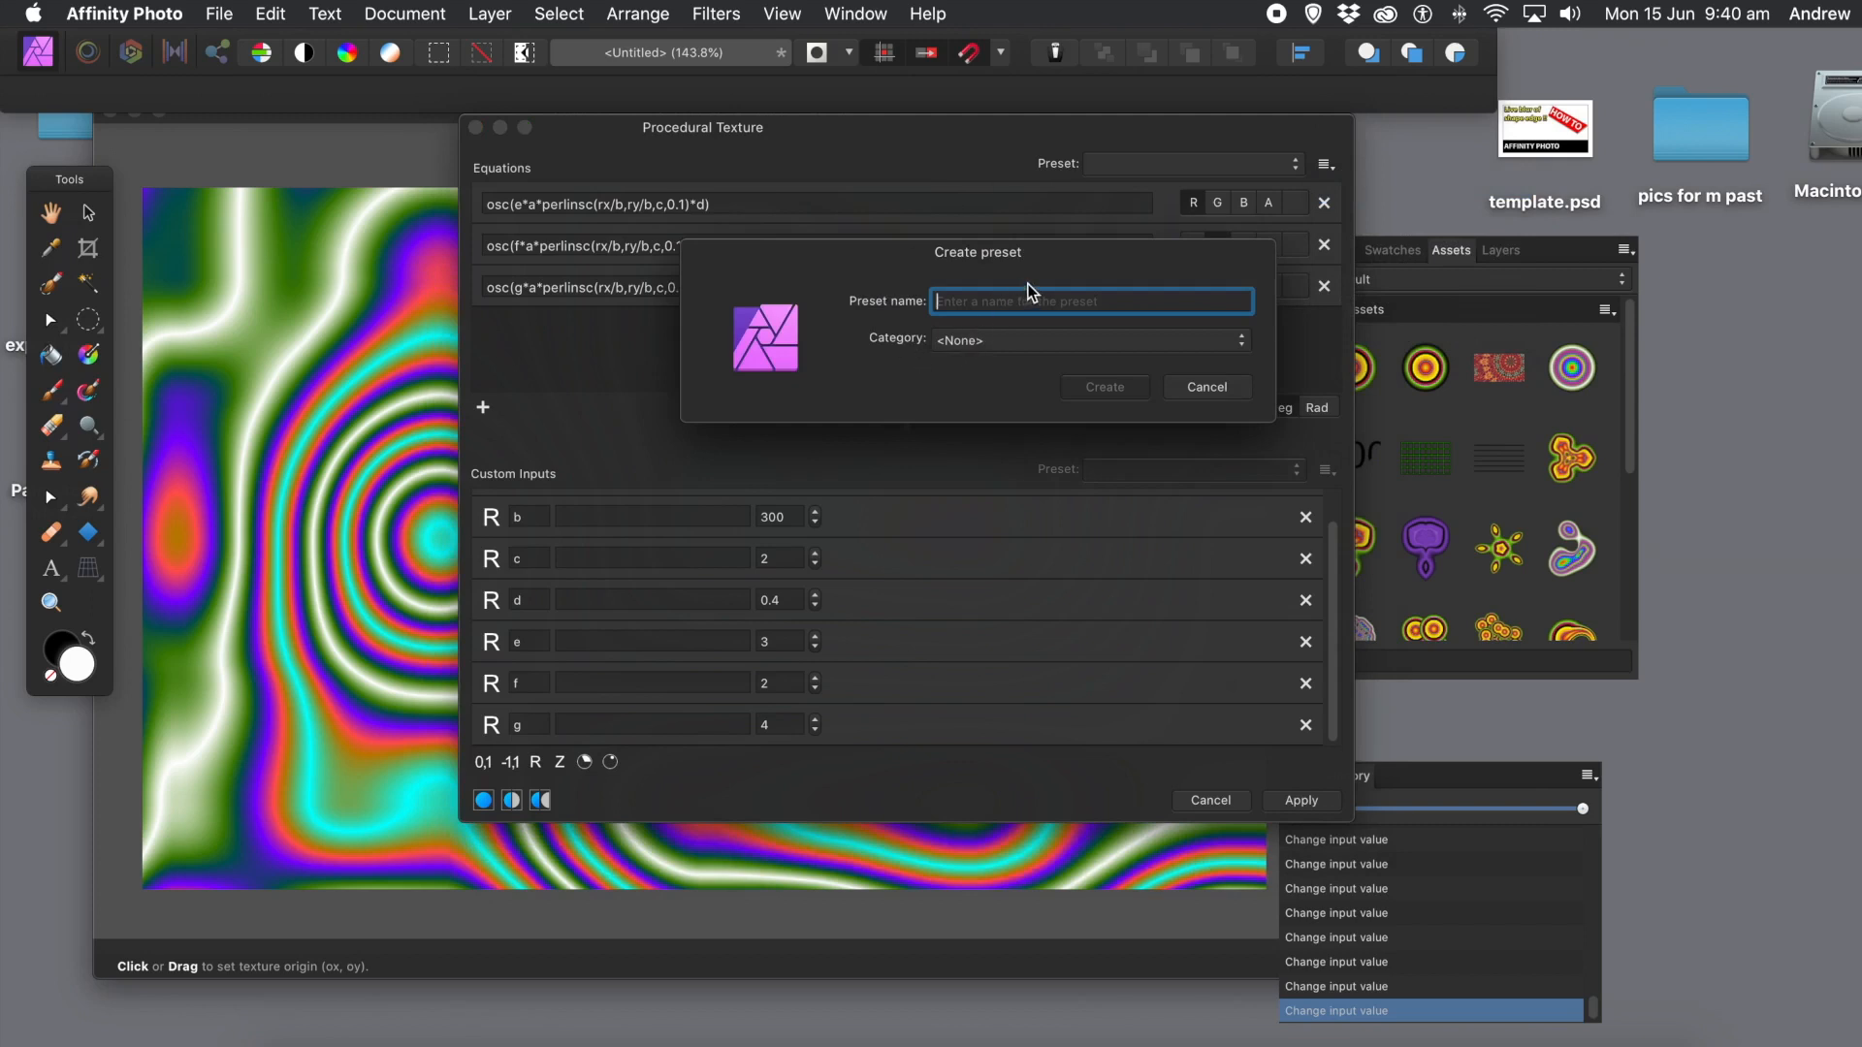
{"action": "type", "text": "Perlin color 1"}
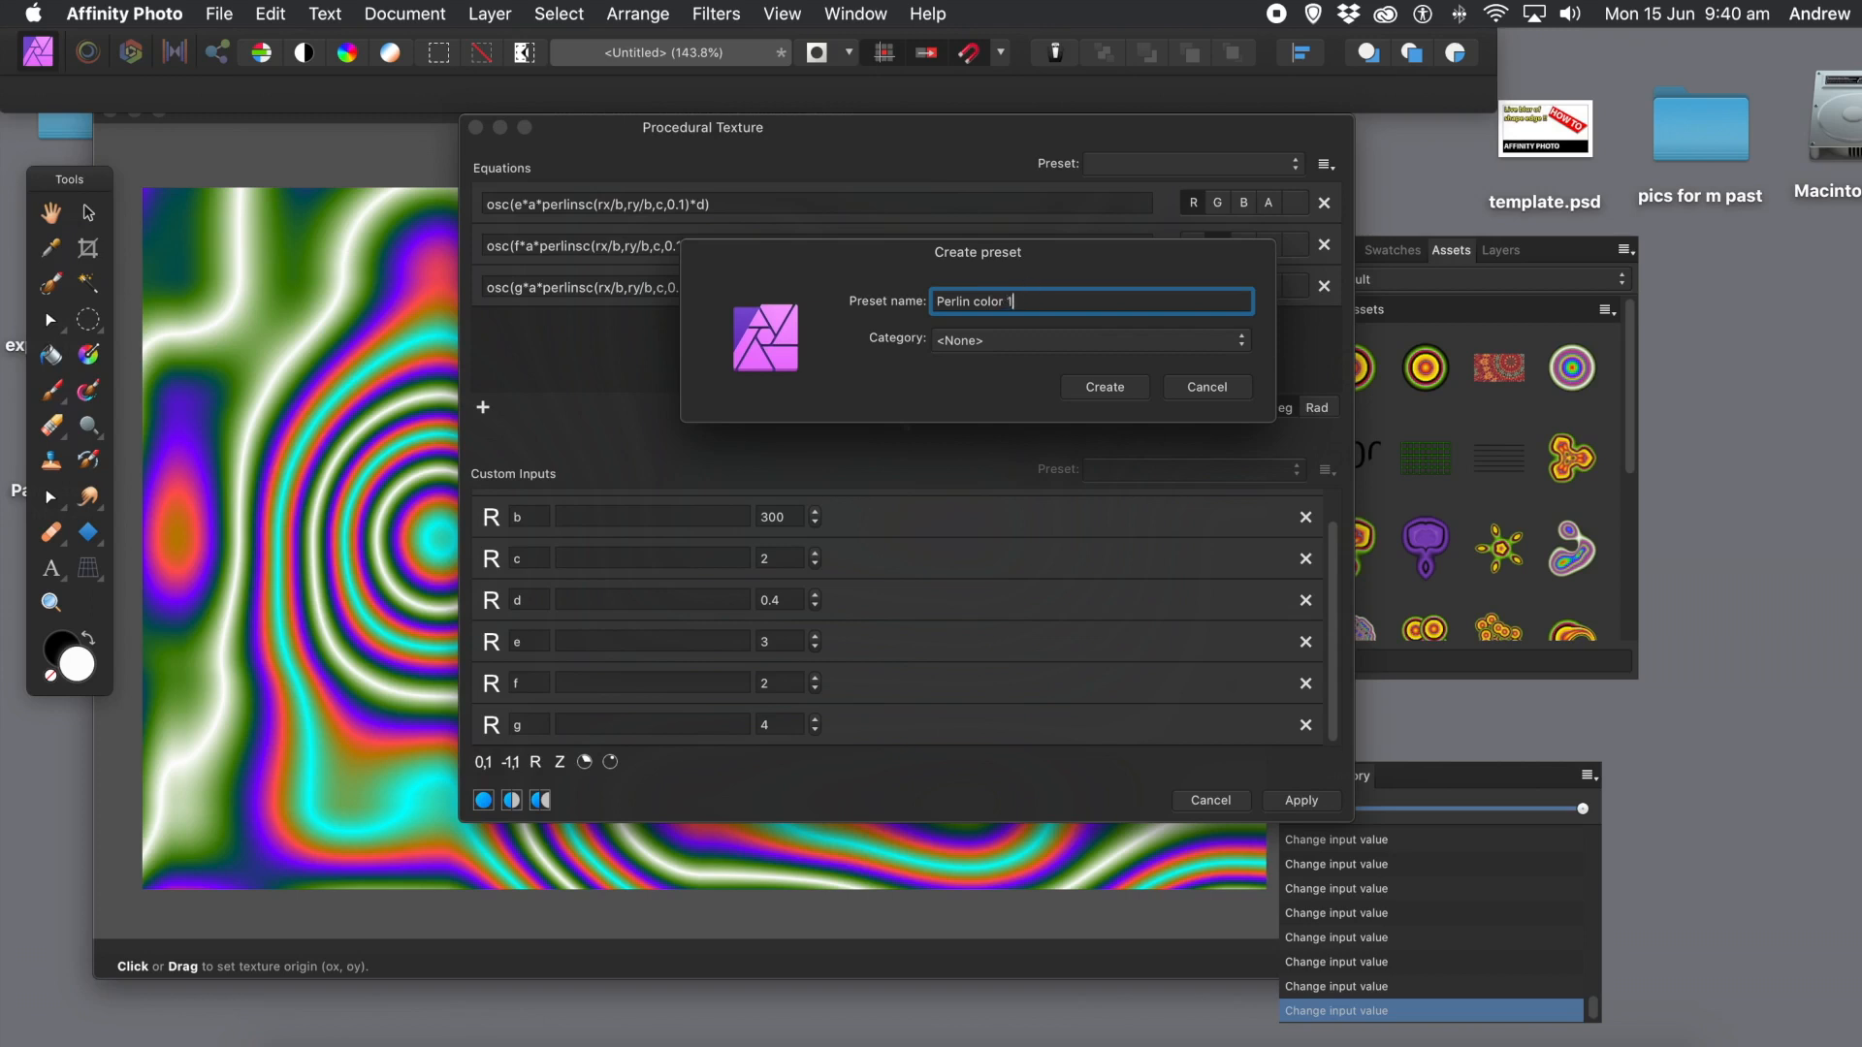
{"action": "left_click", "coordinate": [998, 341]}
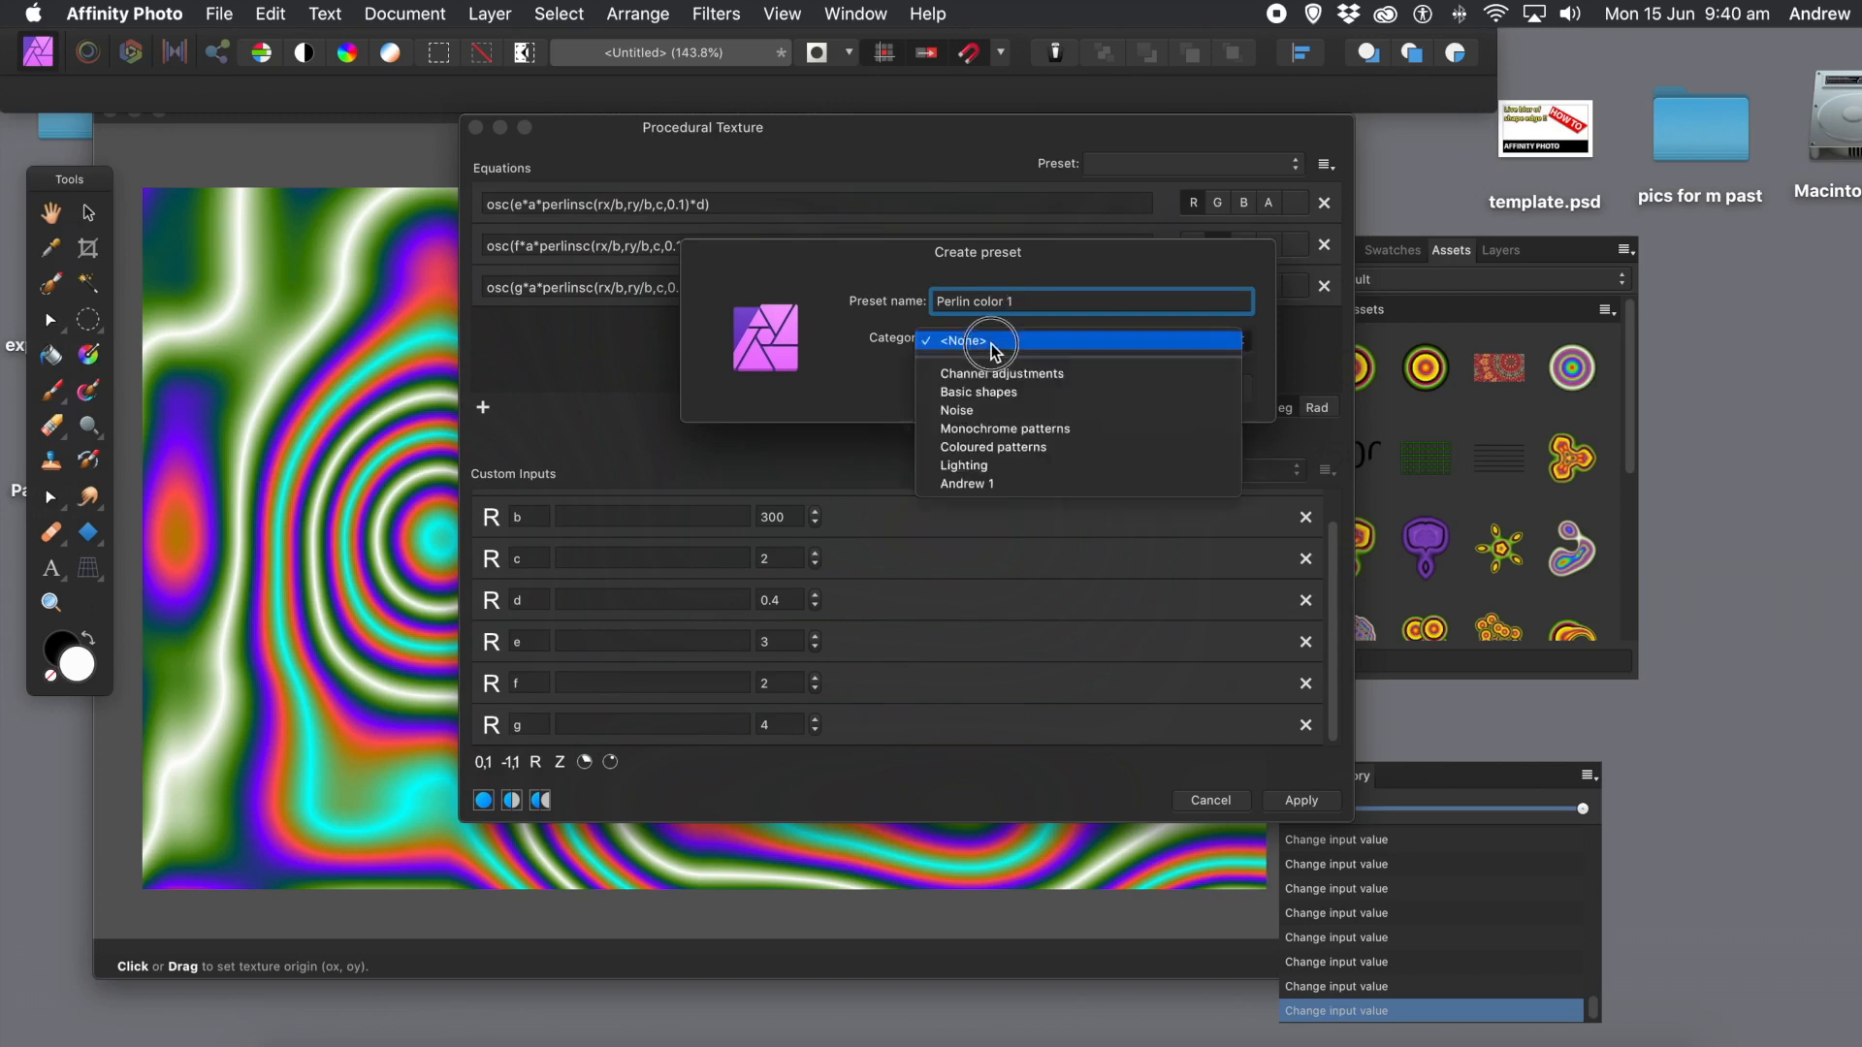
{"action": "left_click", "coordinate": [963, 484]}
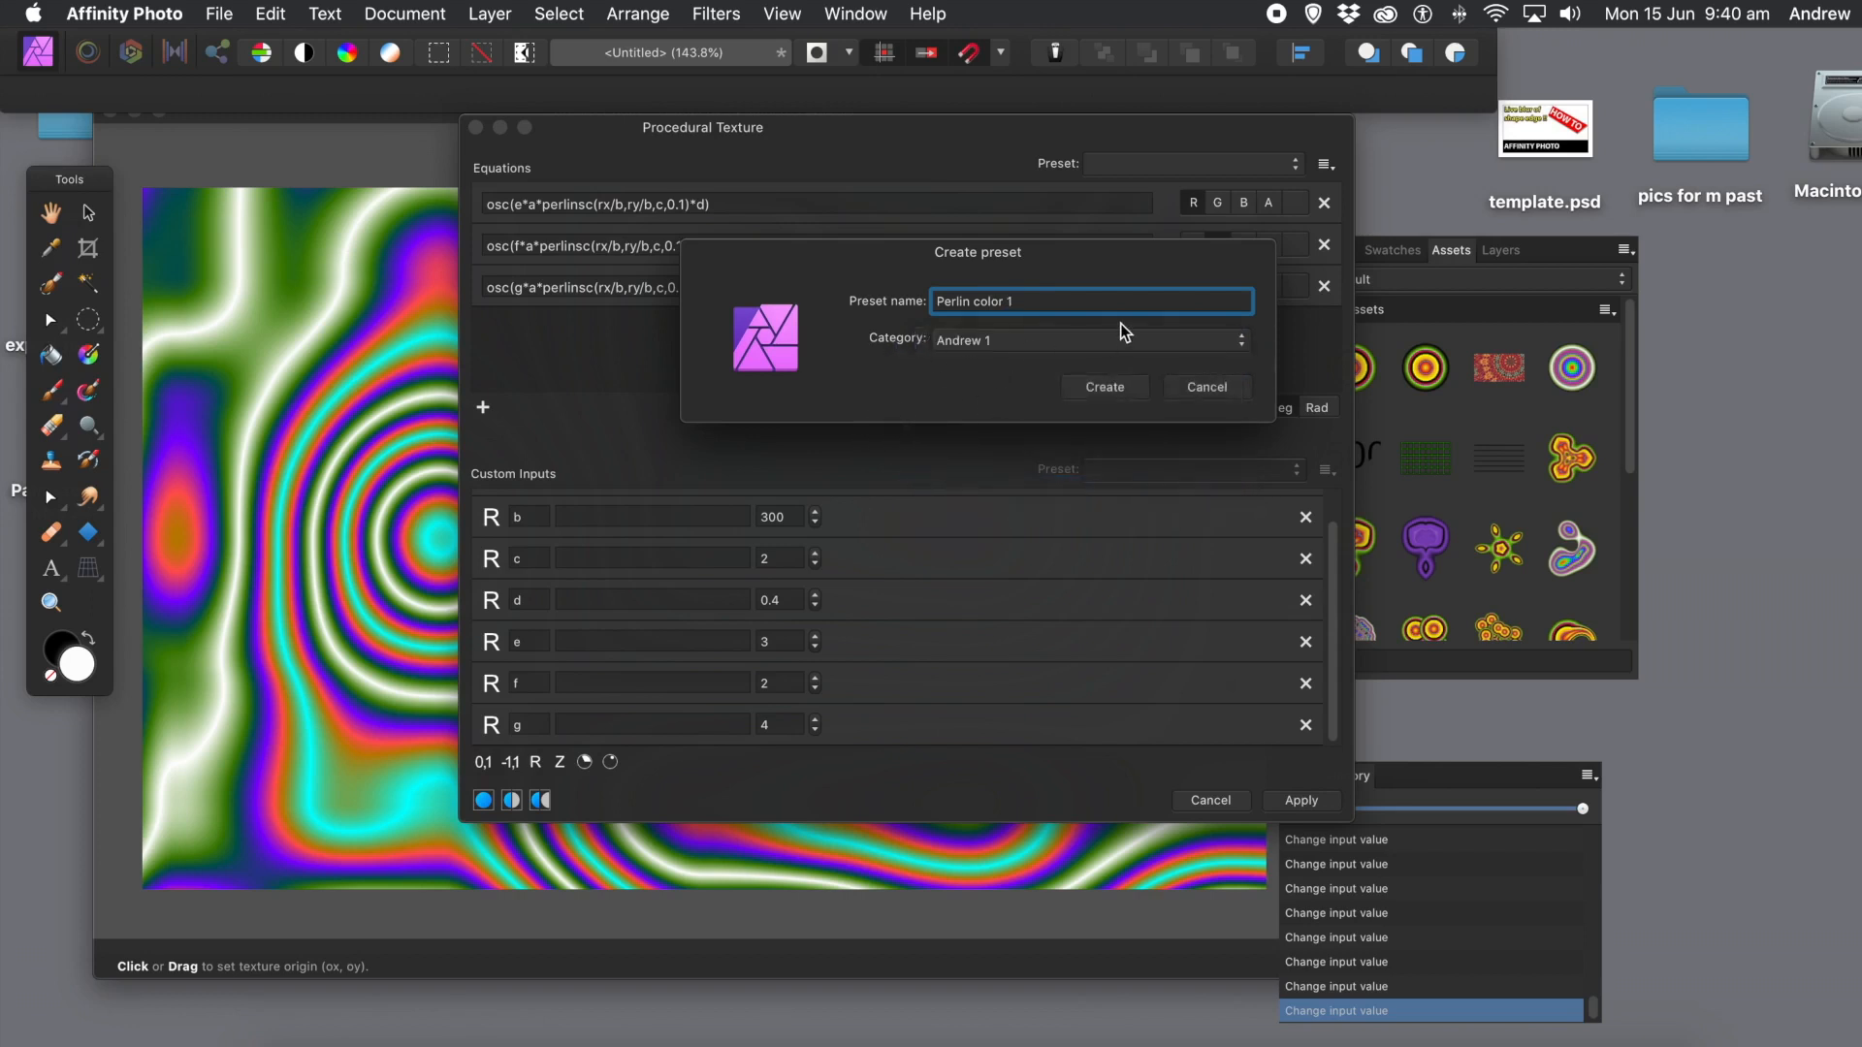
{"action": "left_click", "coordinate": [1107, 390]}
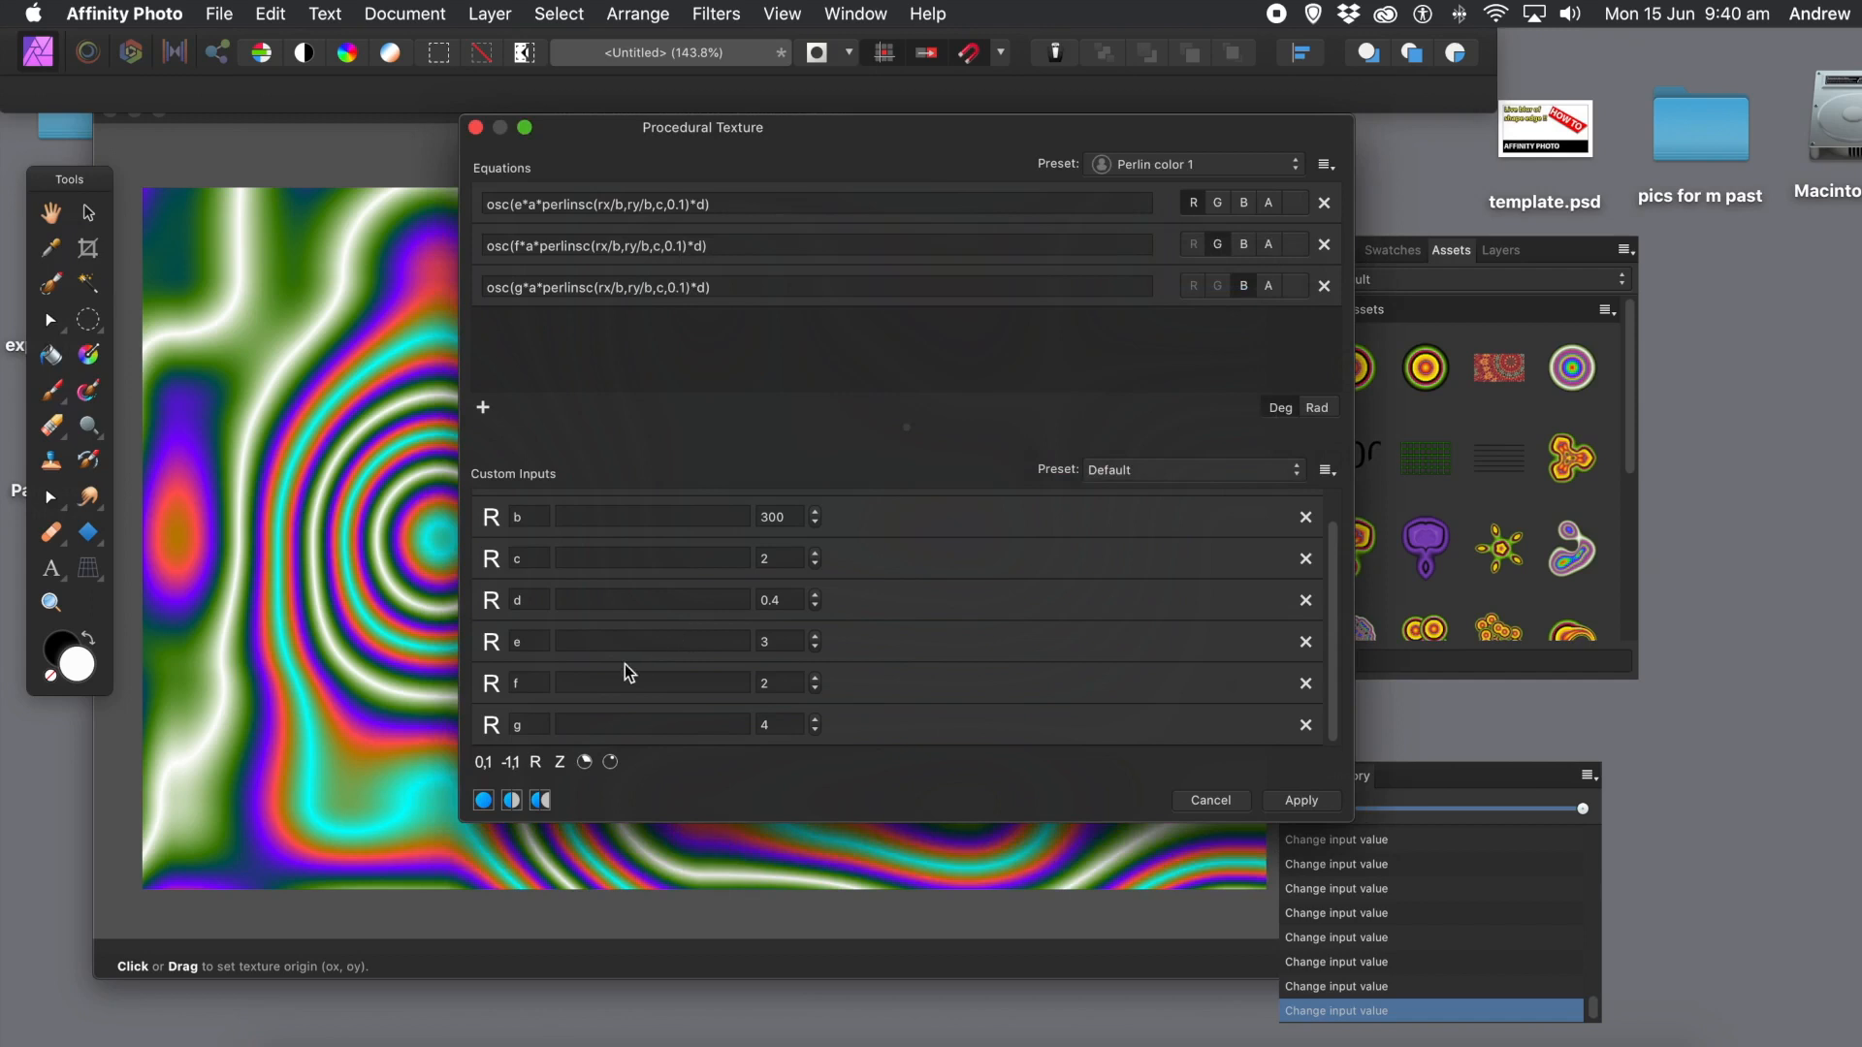
Step: Set custom input f to 4 and save the custom input values as a values preset named "red blue"
{"action": "left_click", "coordinate": [814, 678]}
{"action": "left_click", "coordinate": [813, 677]}
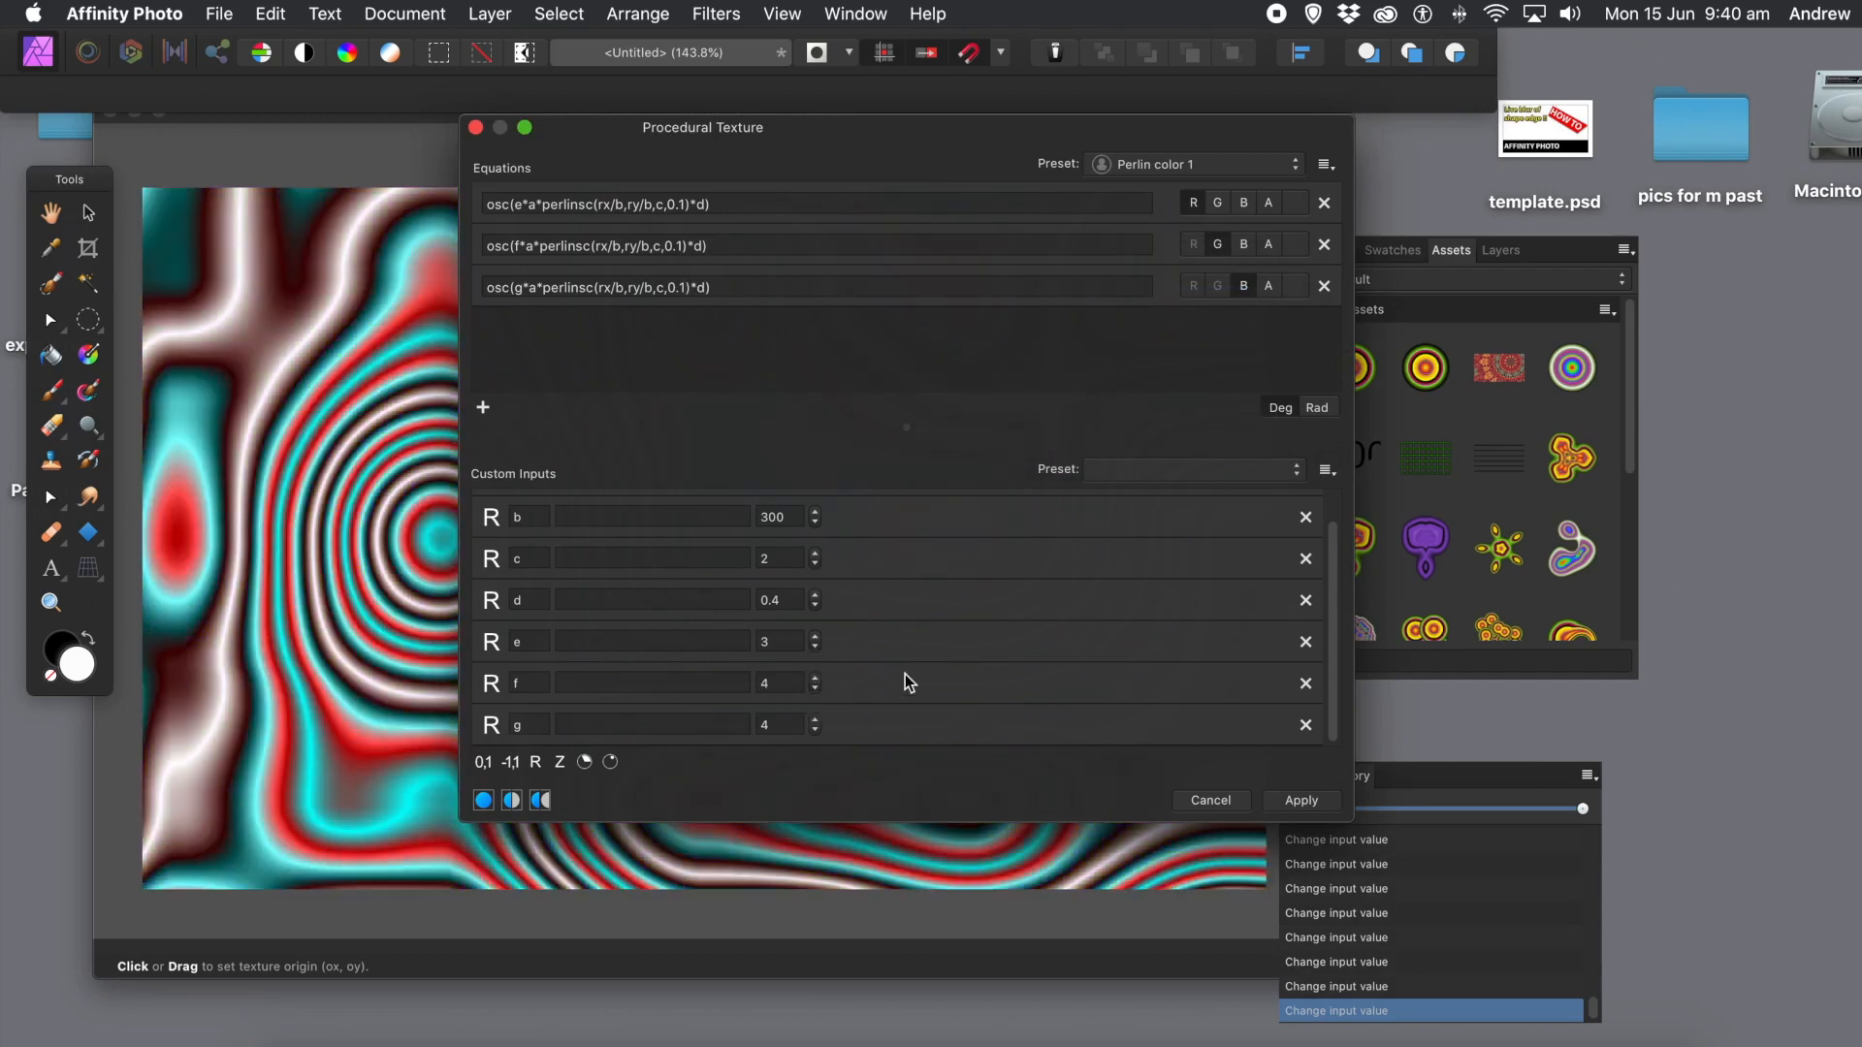
{"action": "left_click", "coordinate": [1324, 471]}
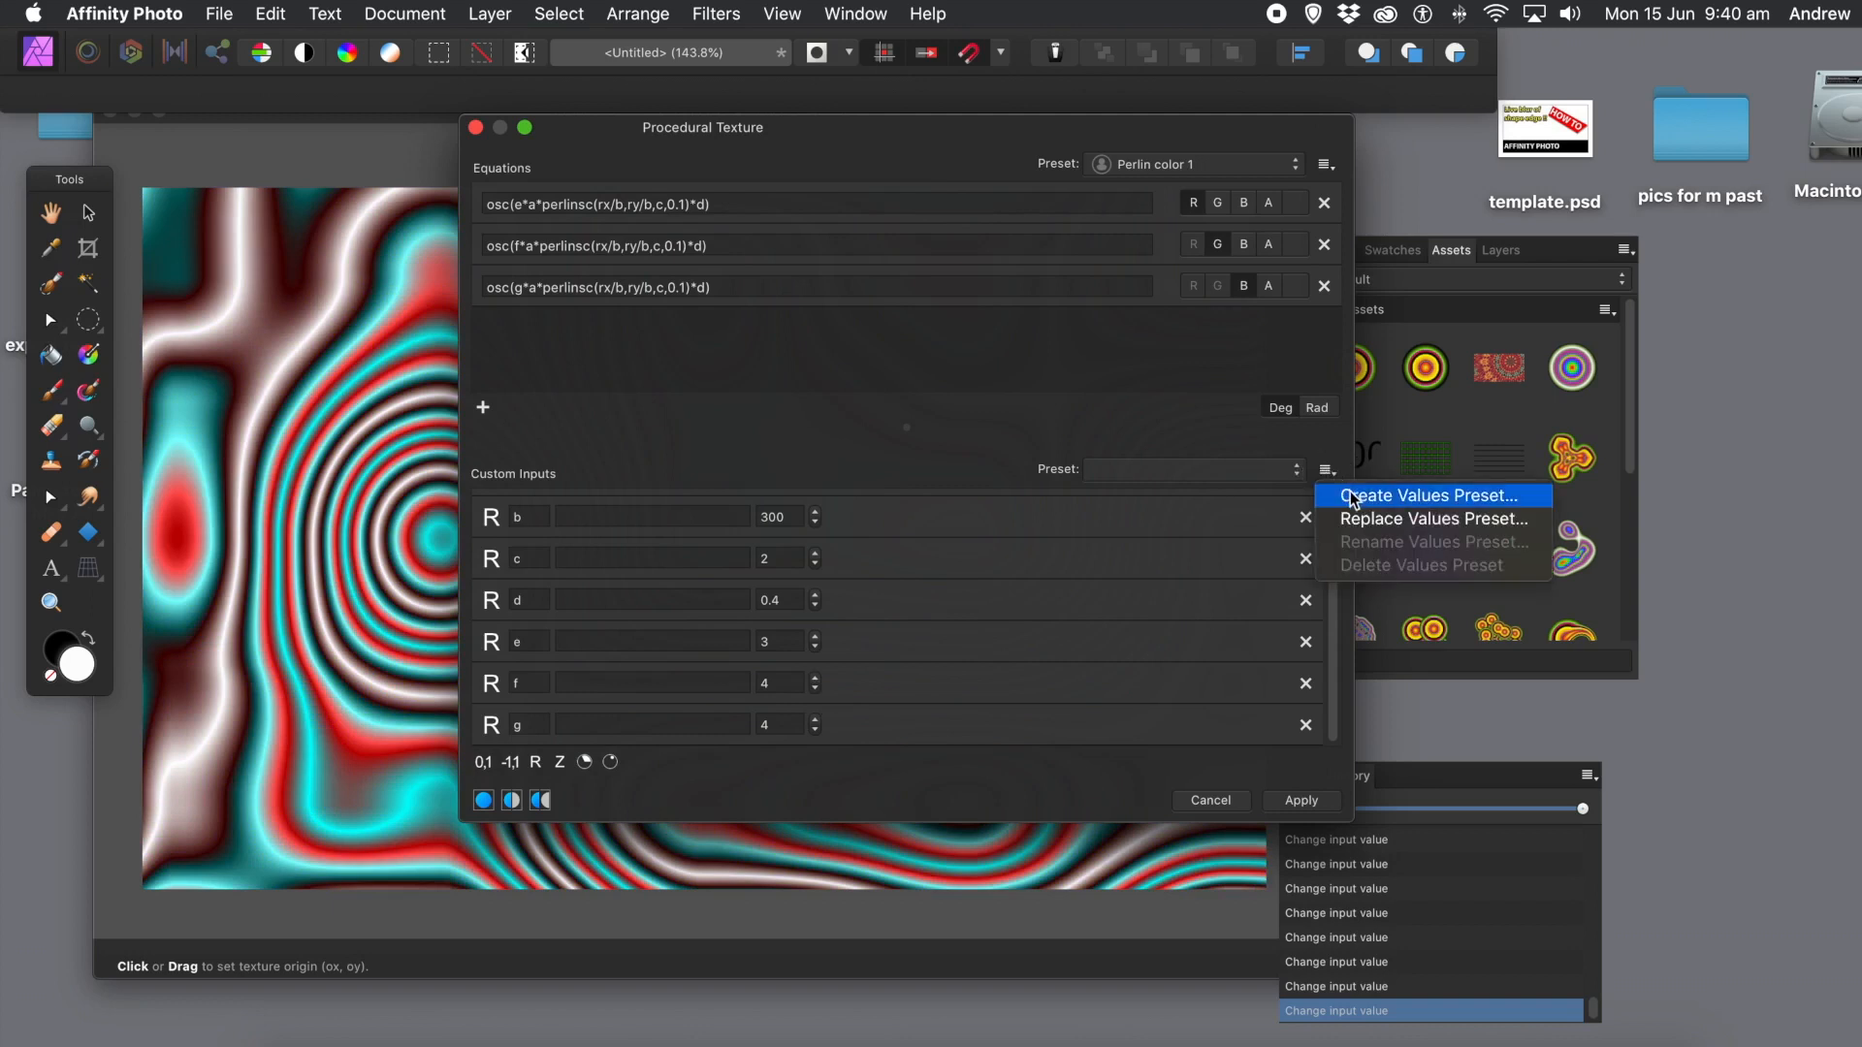
{"action": "left_click", "coordinate": [1348, 498]}
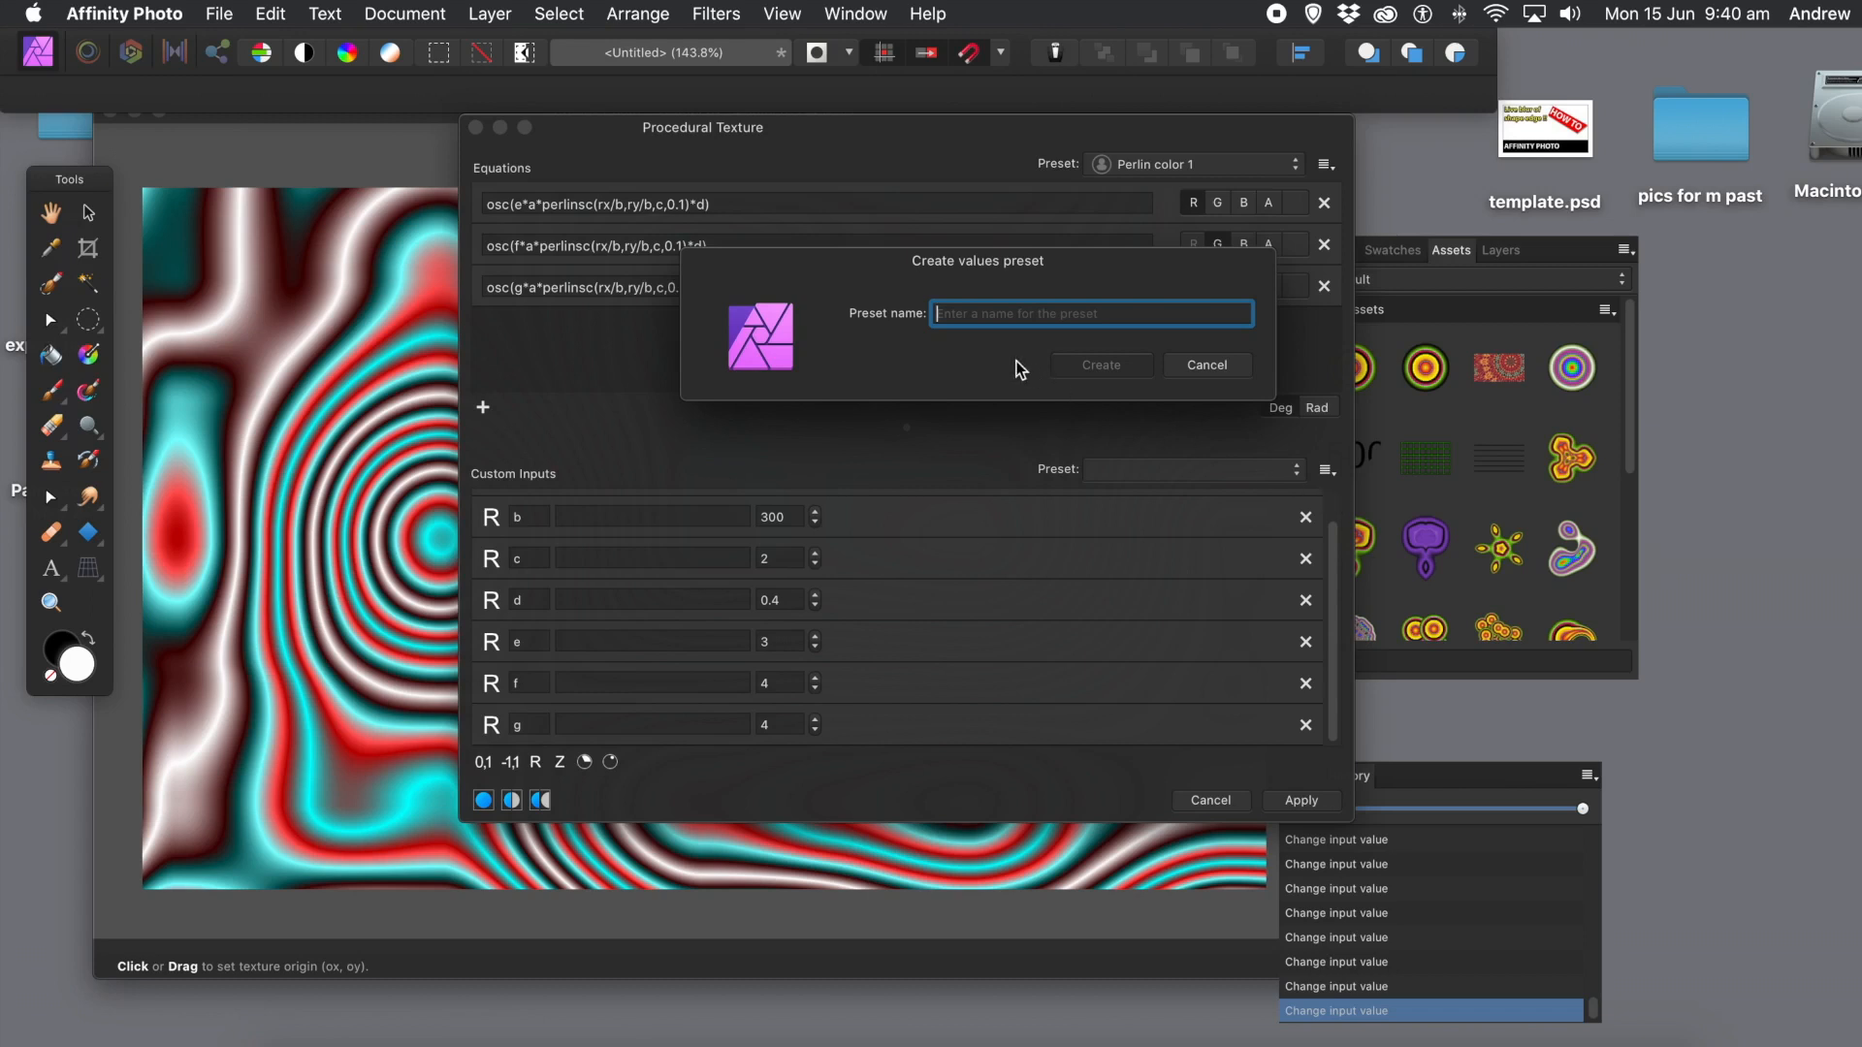
{"action": "type", "text": "red blue"}
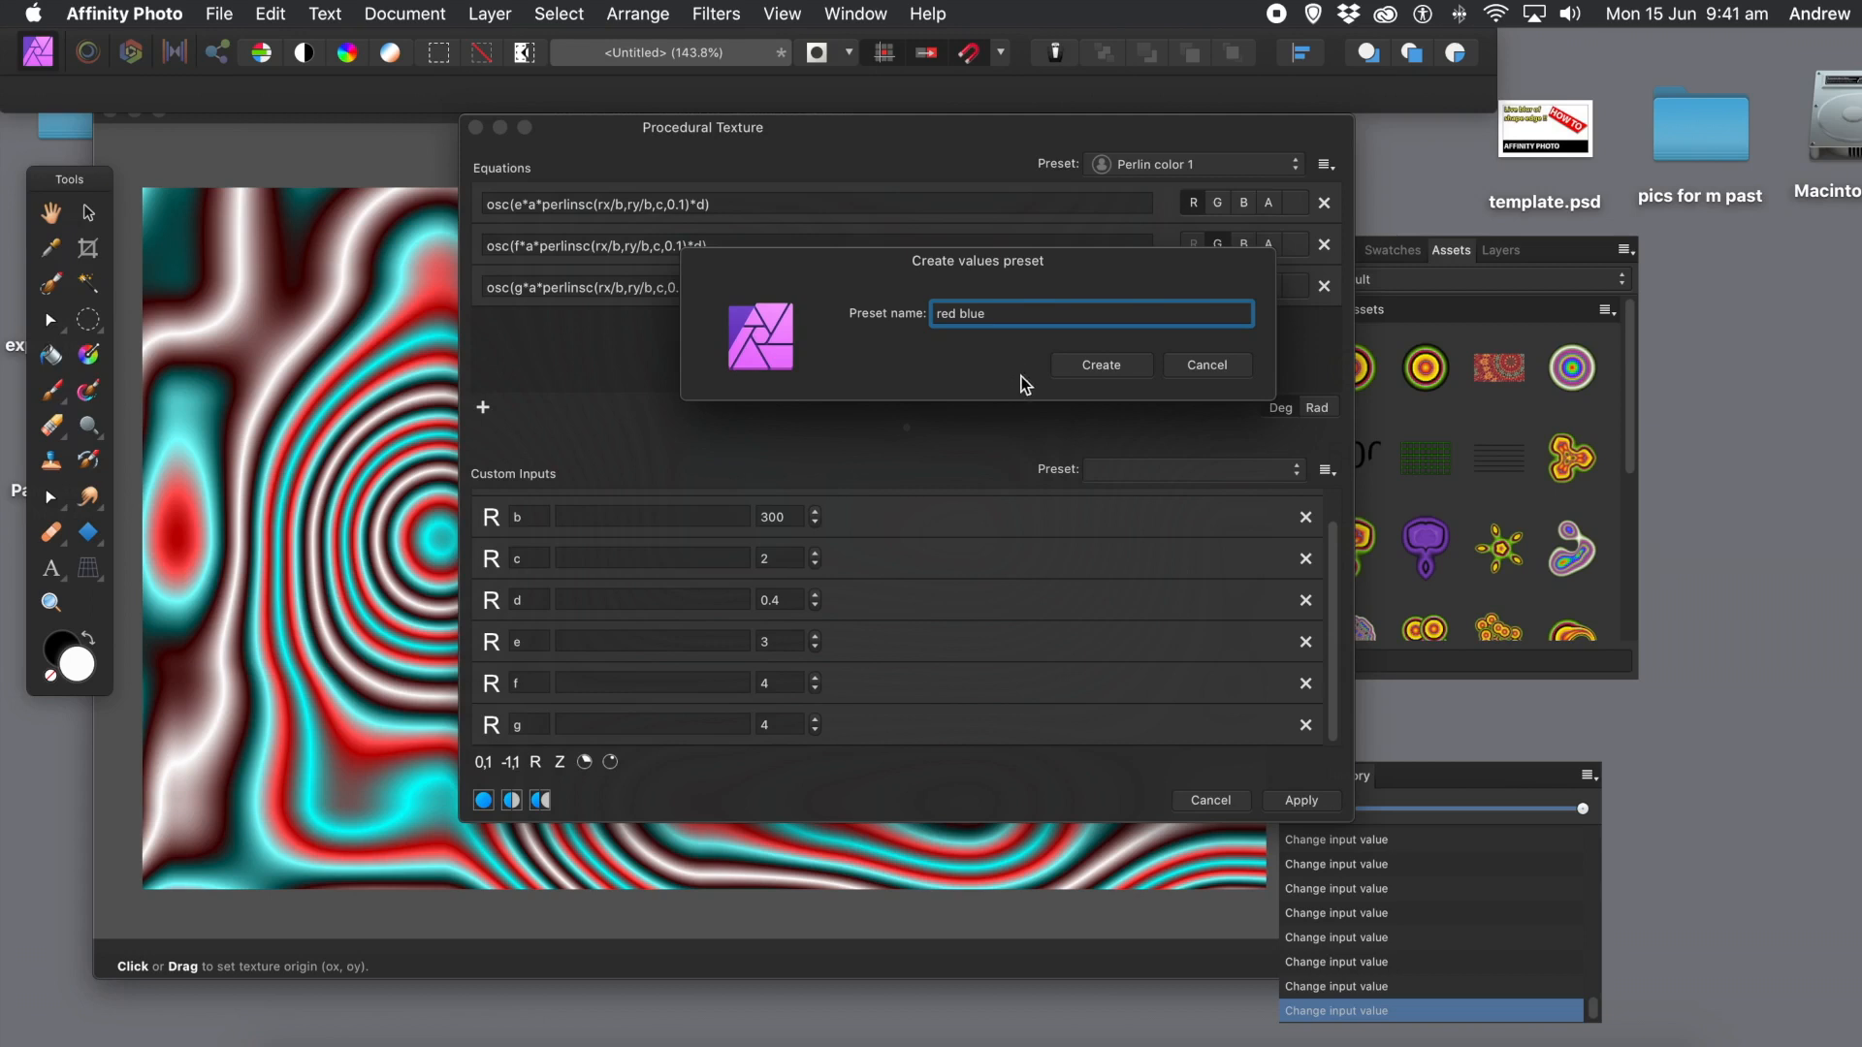
{"action": "left_click", "coordinate": [1113, 368]}
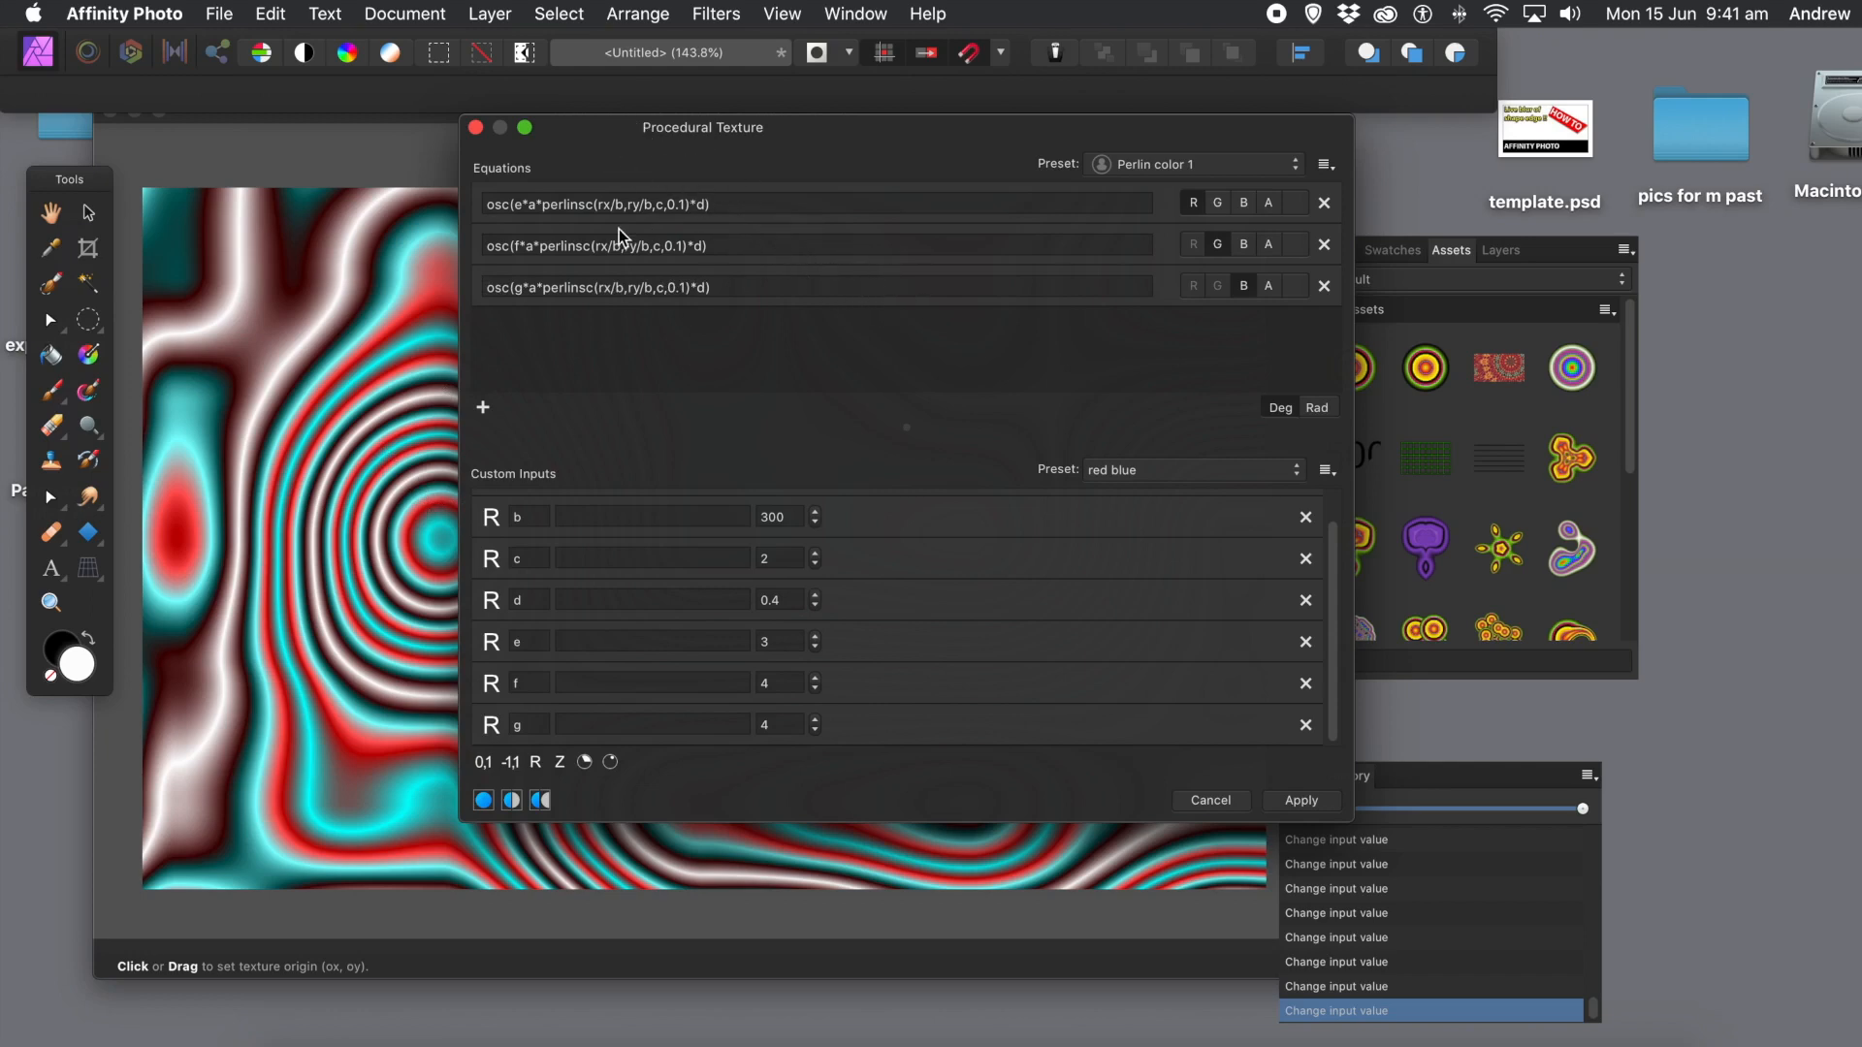
Step: Shift the texture origin on the canvas up and slightly to the left, and apply the procedural texture
{"action": "left_click_drag", "start_coordinate": [615, 126], "coordinate": [849, 355]}
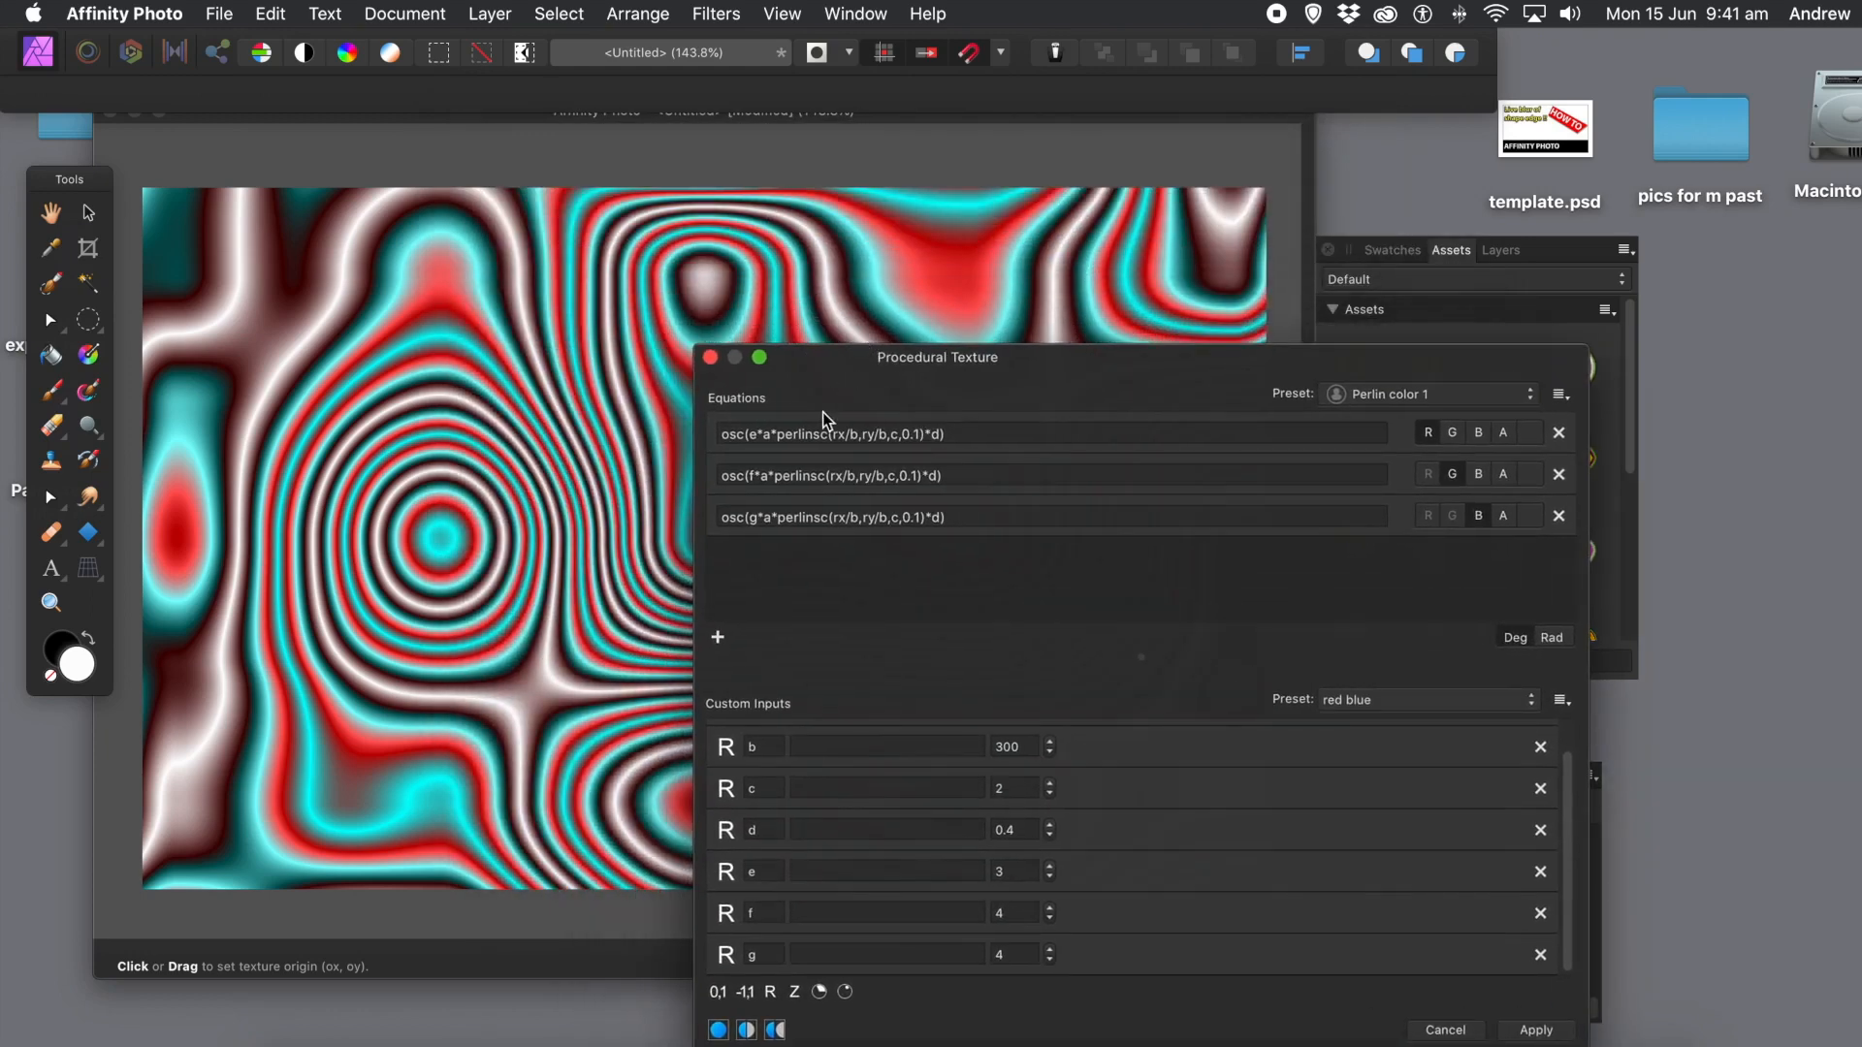
{"action": "double_click", "coordinate": [831, 477]}
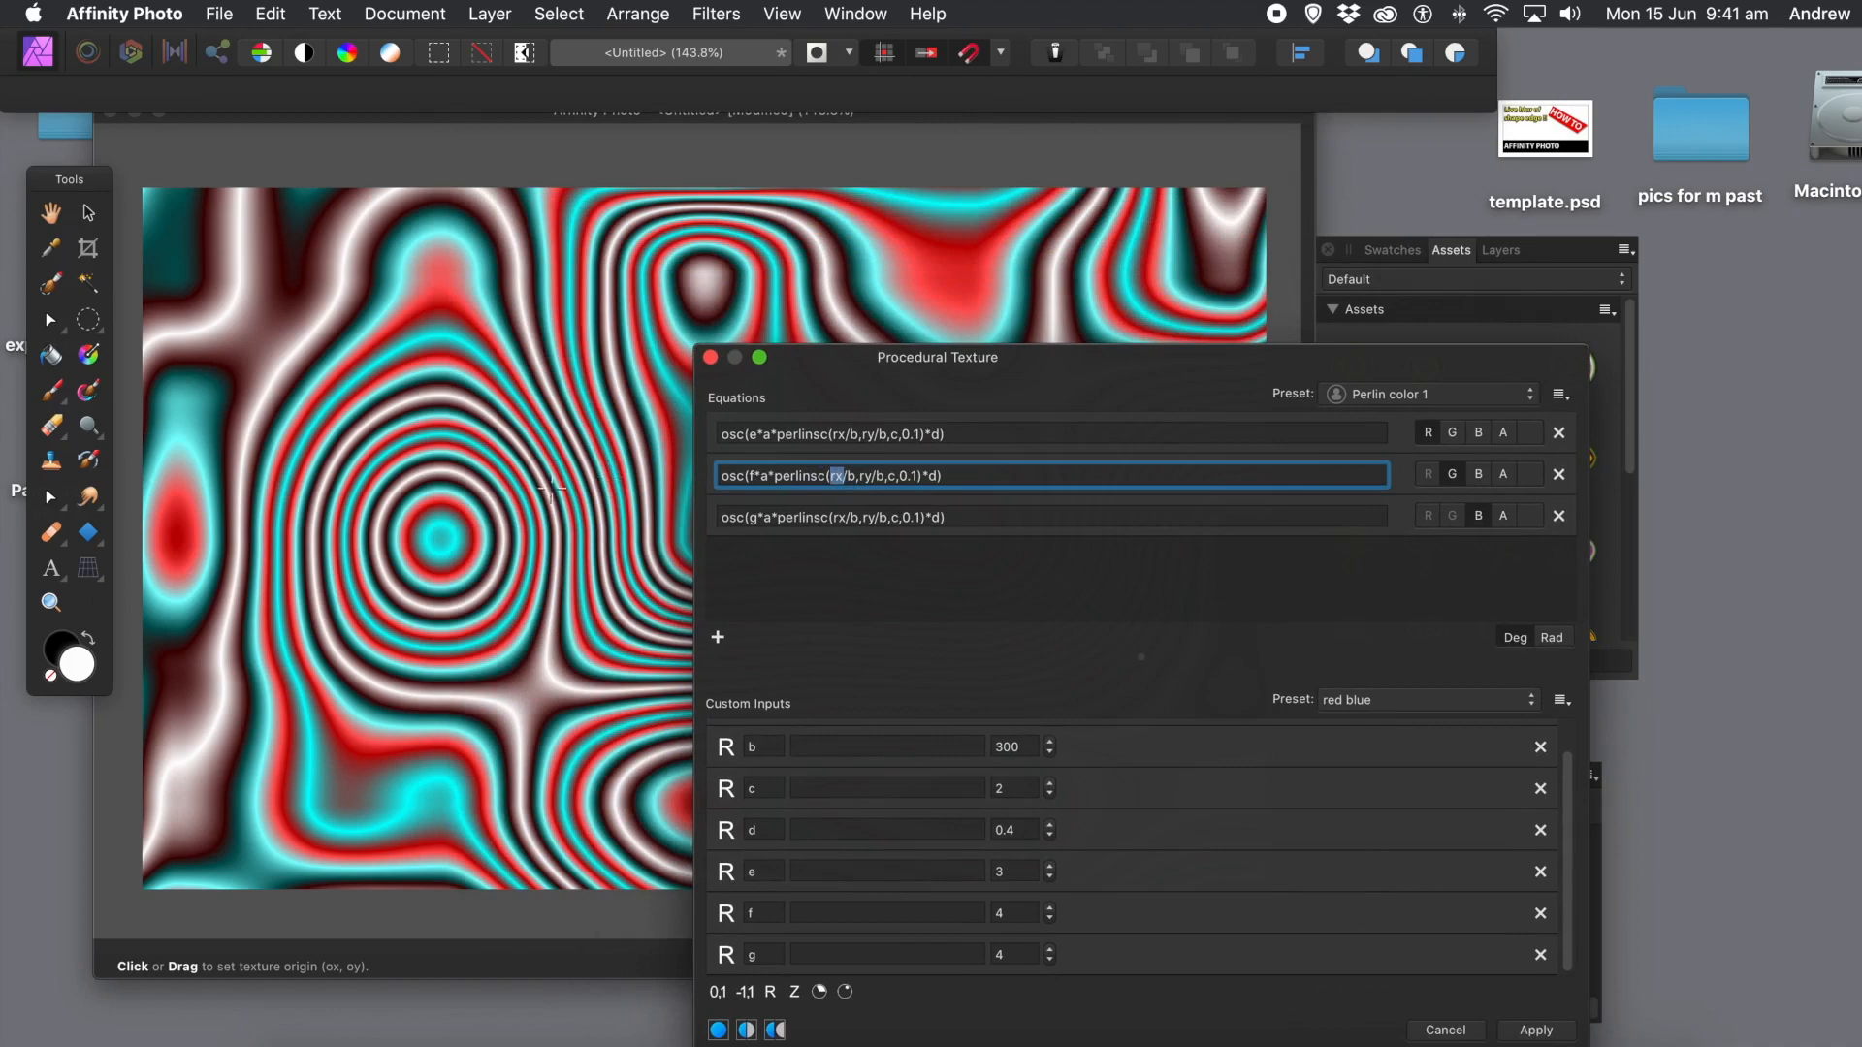
{"action": "left_click_drag", "start_coordinate": [537, 504], "coordinate": [442, 255]}
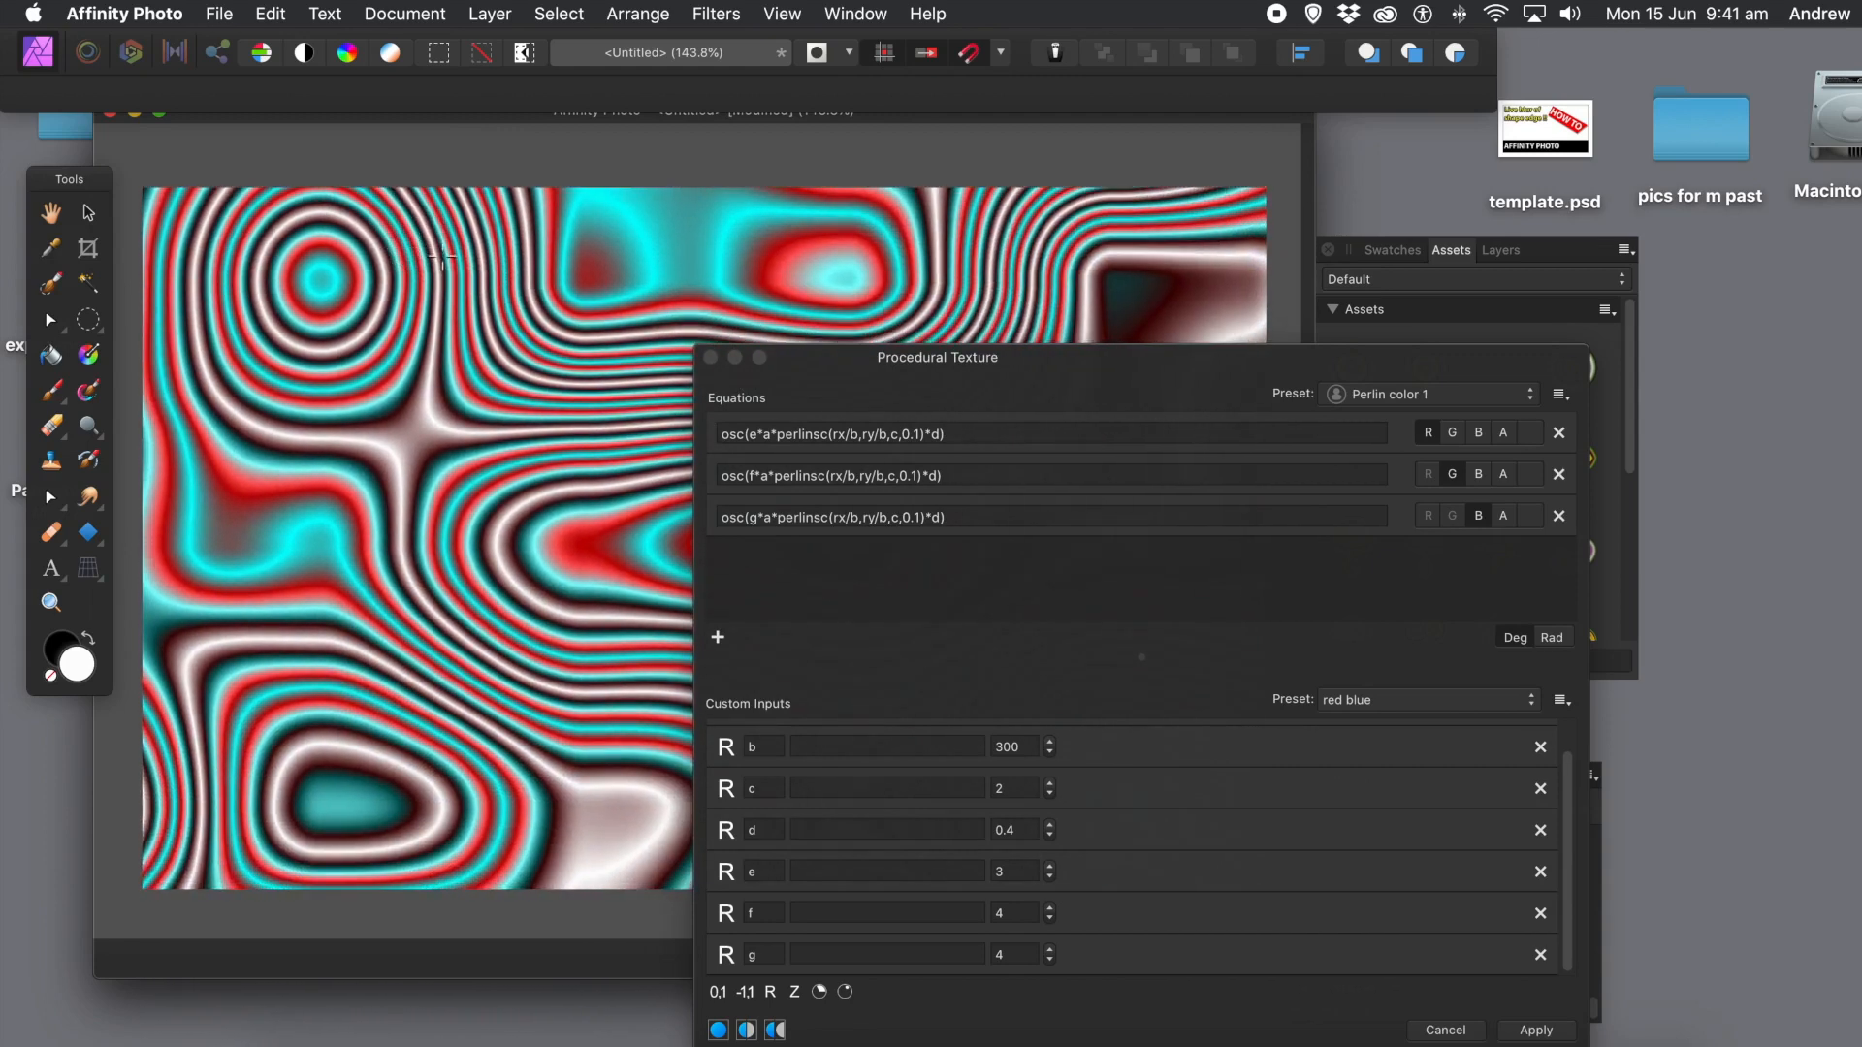
{"action": "left_click", "coordinate": [1177, 405]}
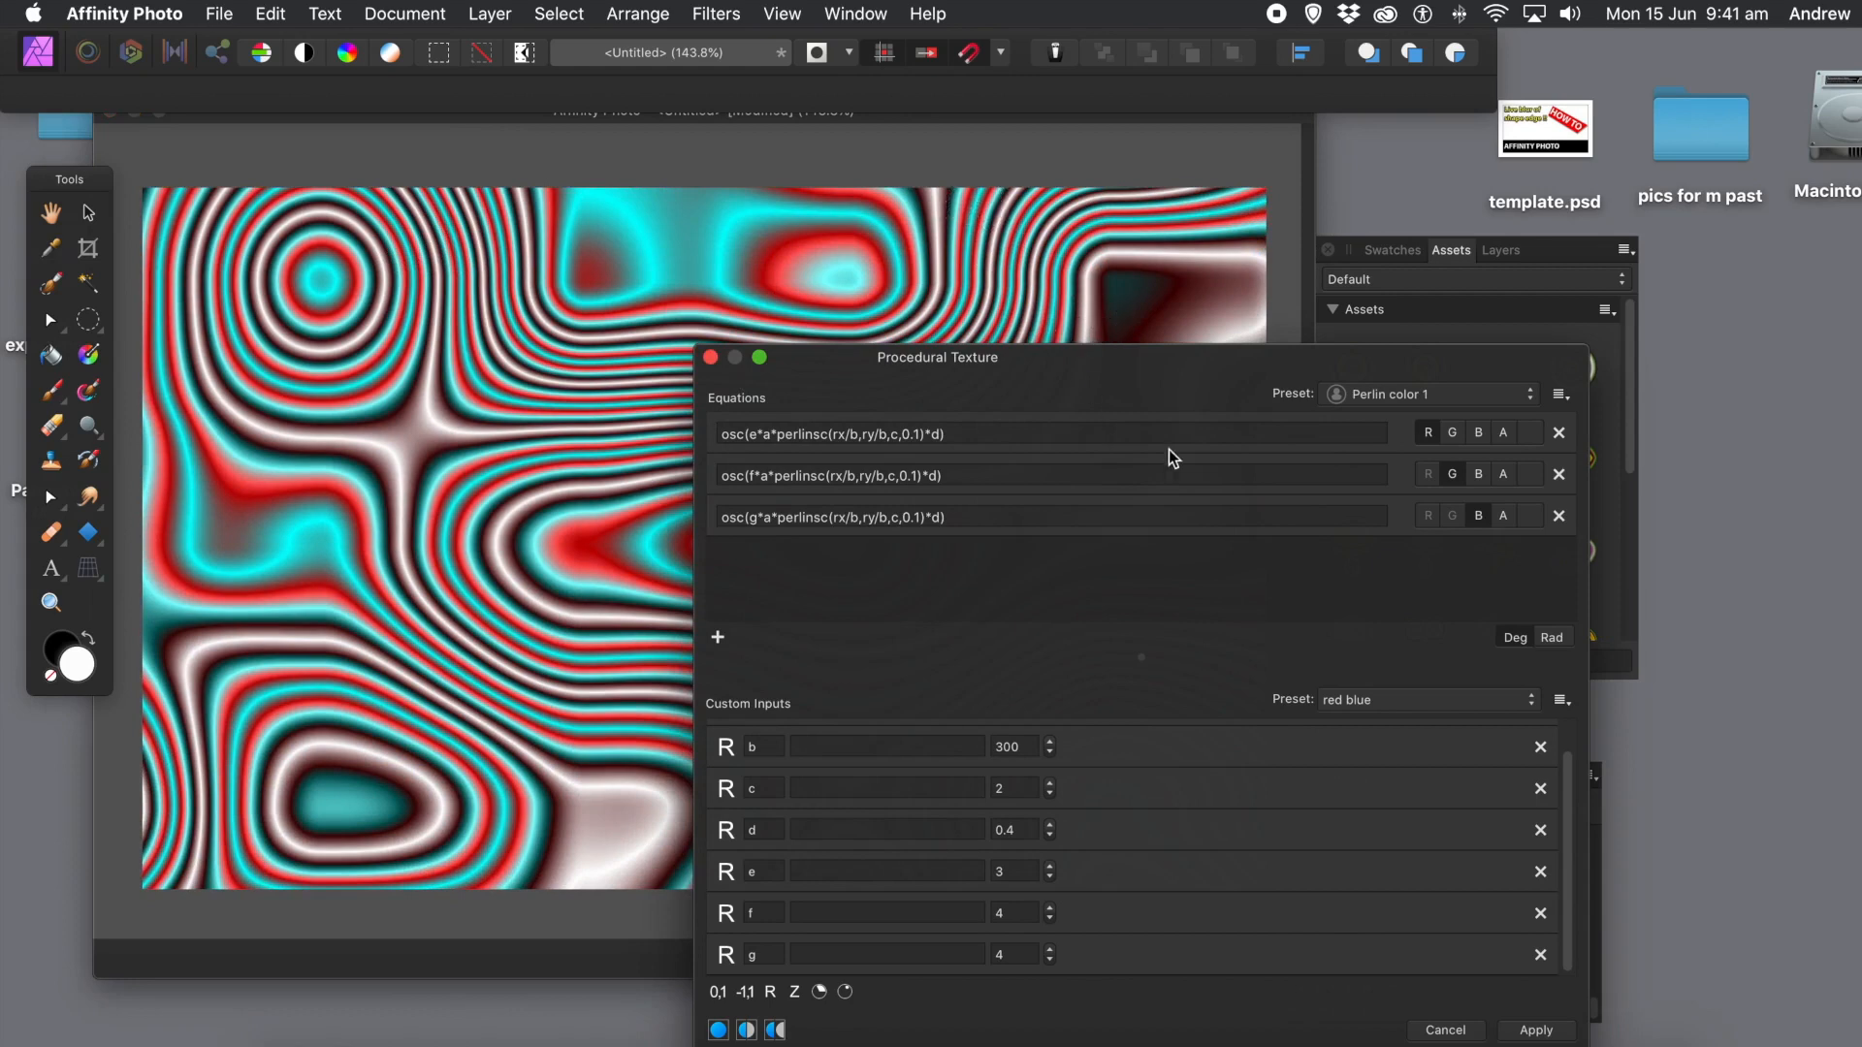
{"action": "left_click_drag", "start_coordinate": [1154, 363], "coordinate": [960, 215]}
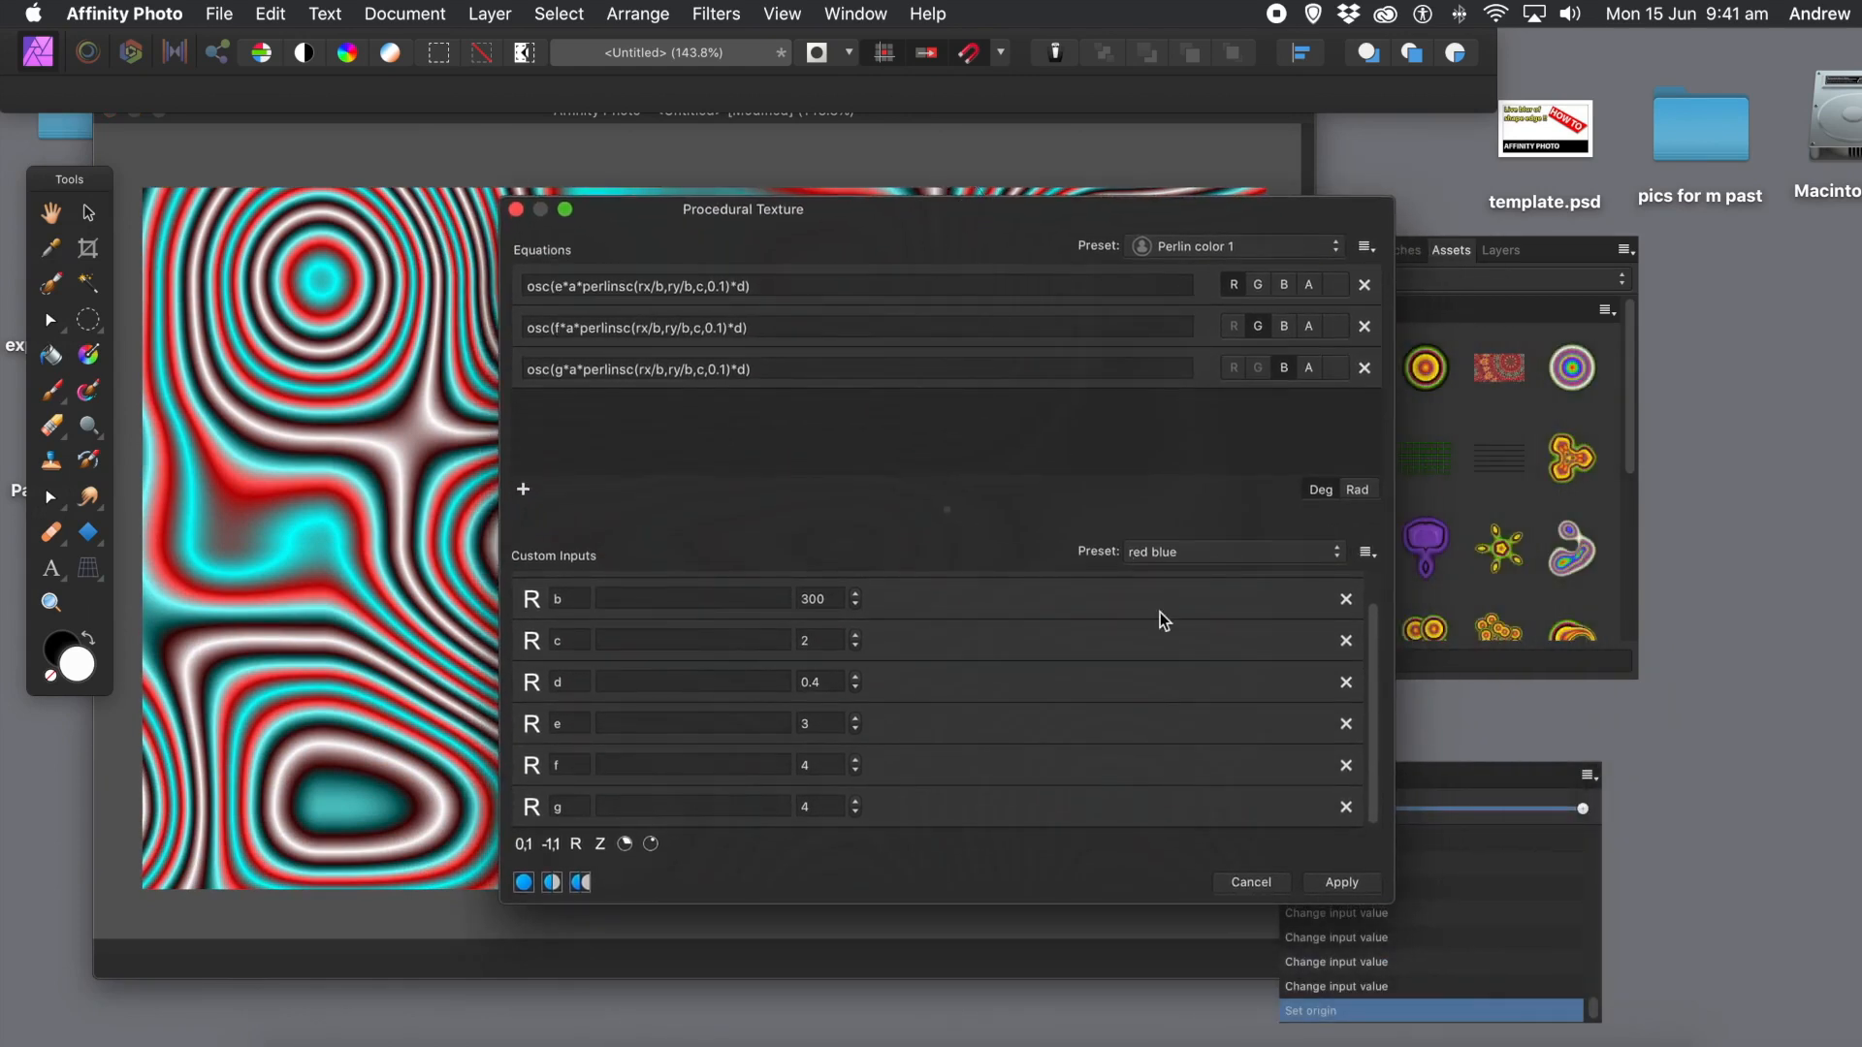
{"action": "left_click", "coordinate": [1341, 881]}
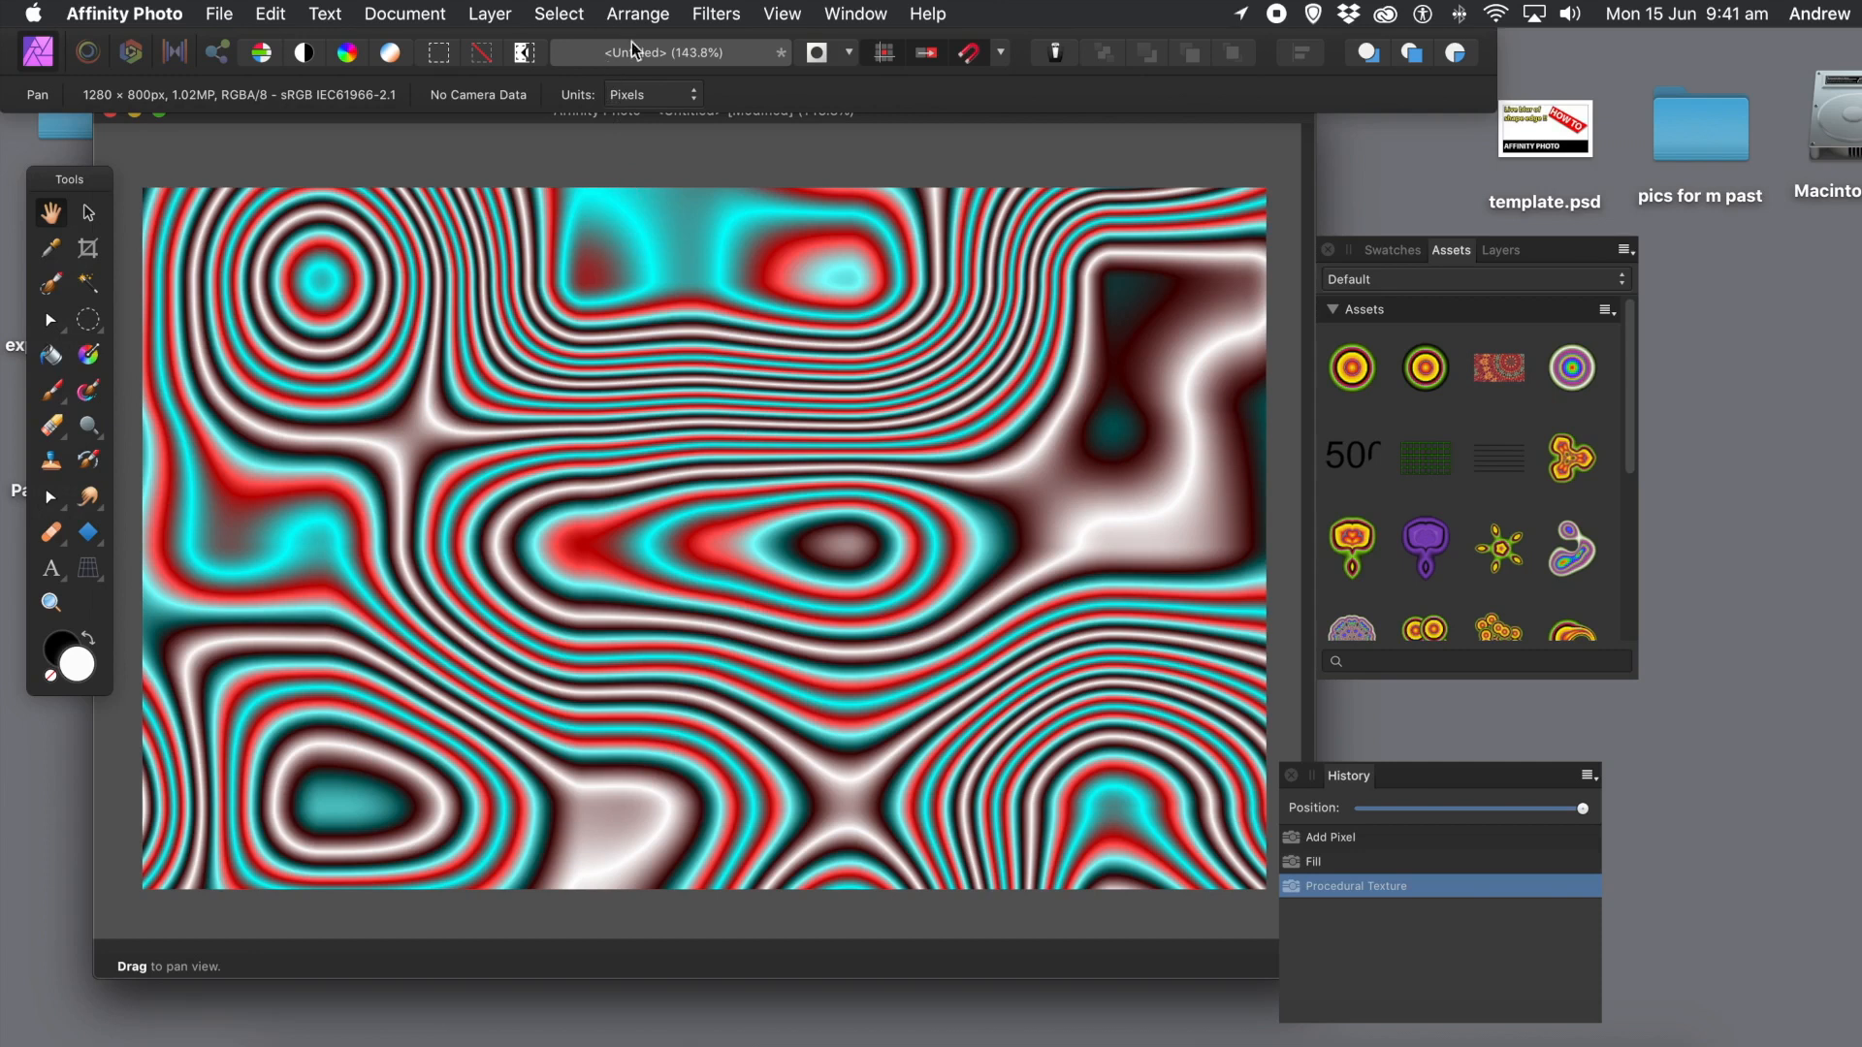
Step: Start a second Procedural Texture filter on the layer and load the "Perlin color 1" preset from the Andrew 1 category
{"action": "left_click", "coordinate": [714, 15]}
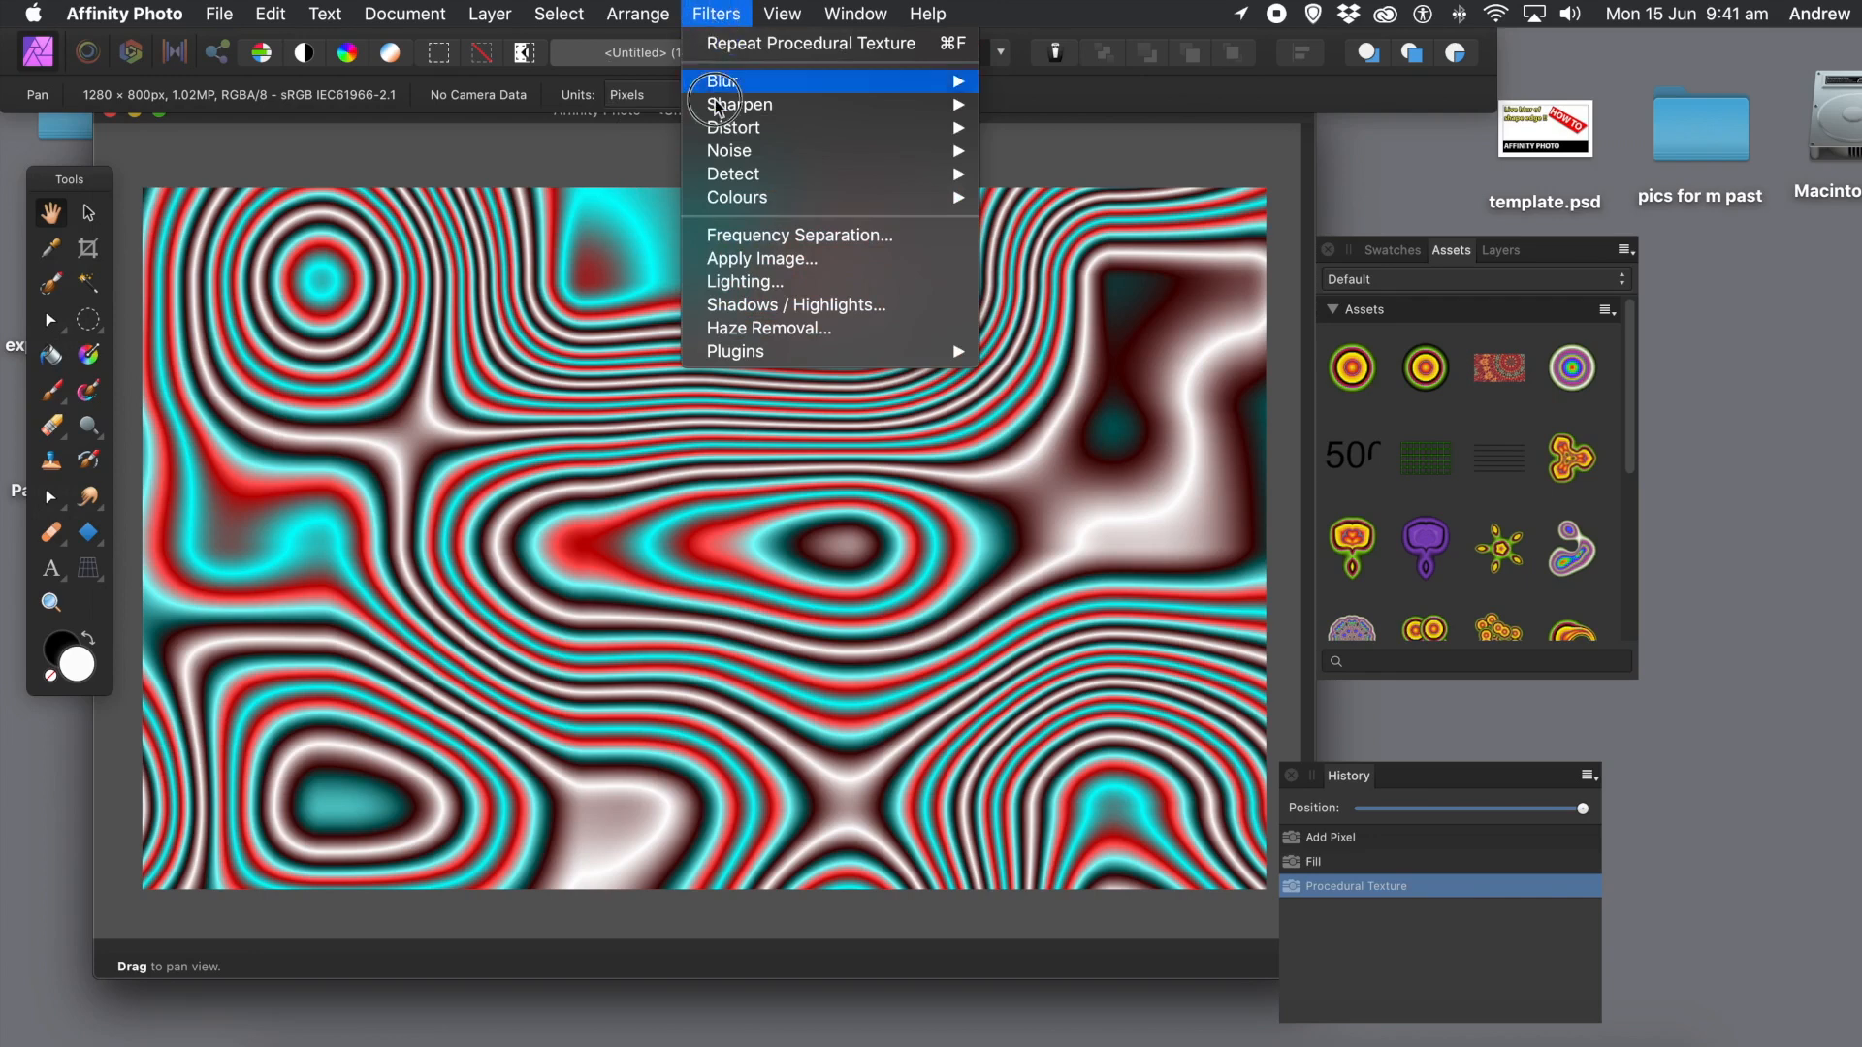
{"action": "mouse_move", "coordinate": [735, 200]}
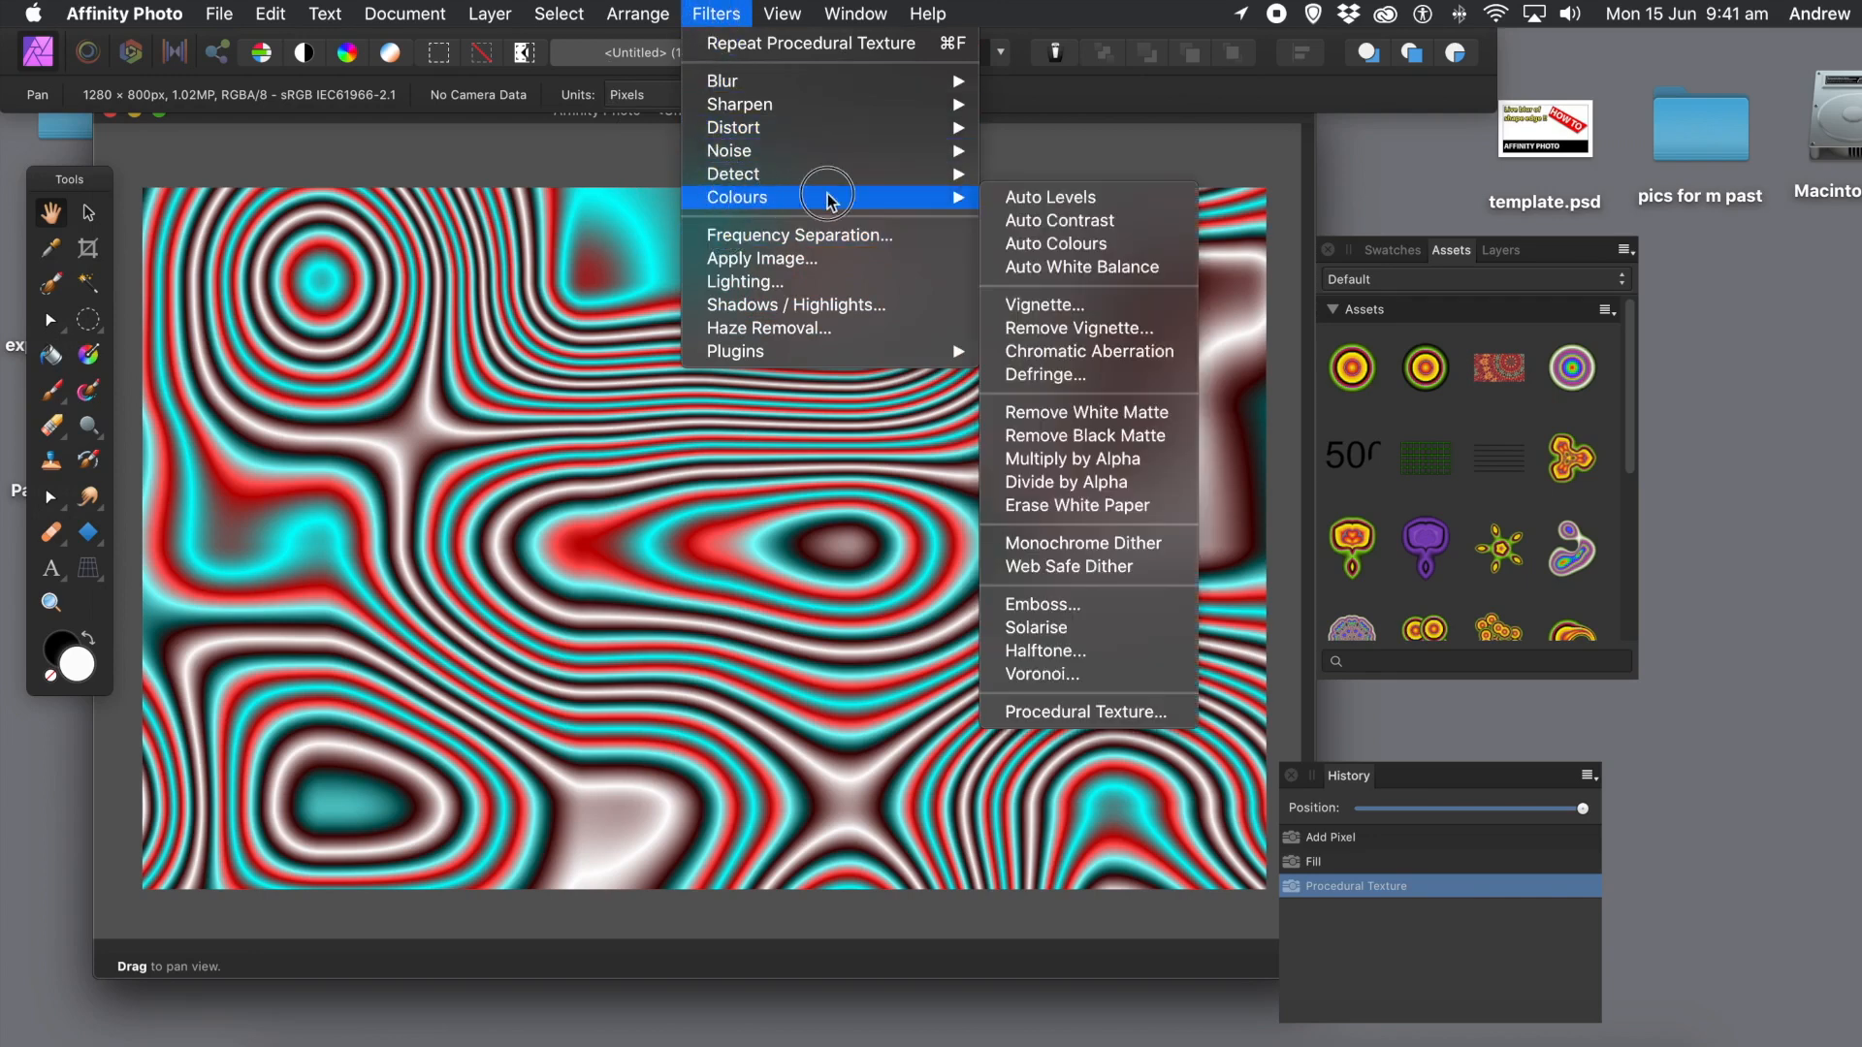
{"action": "left_click", "coordinate": [1145, 715]}
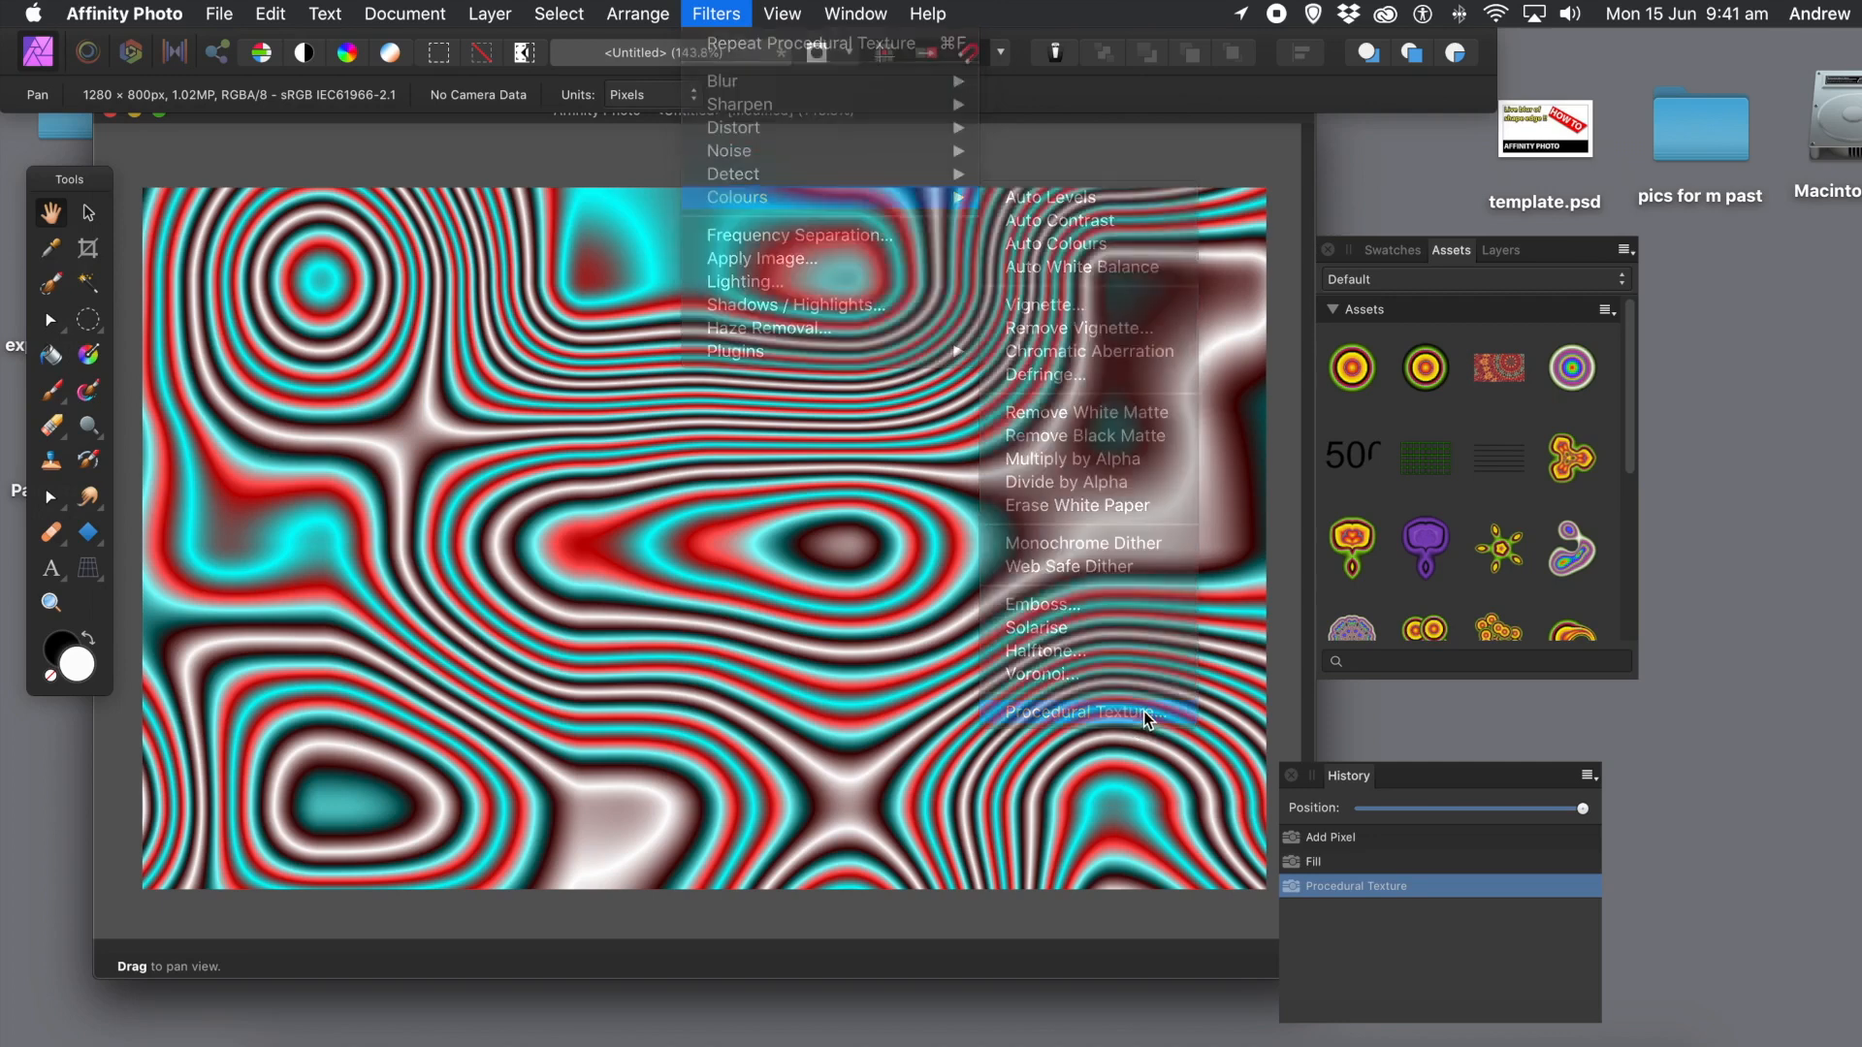
{"action": "left_click_drag", "start_coordinate": [665, 411], "coordinate": [983, 210]}
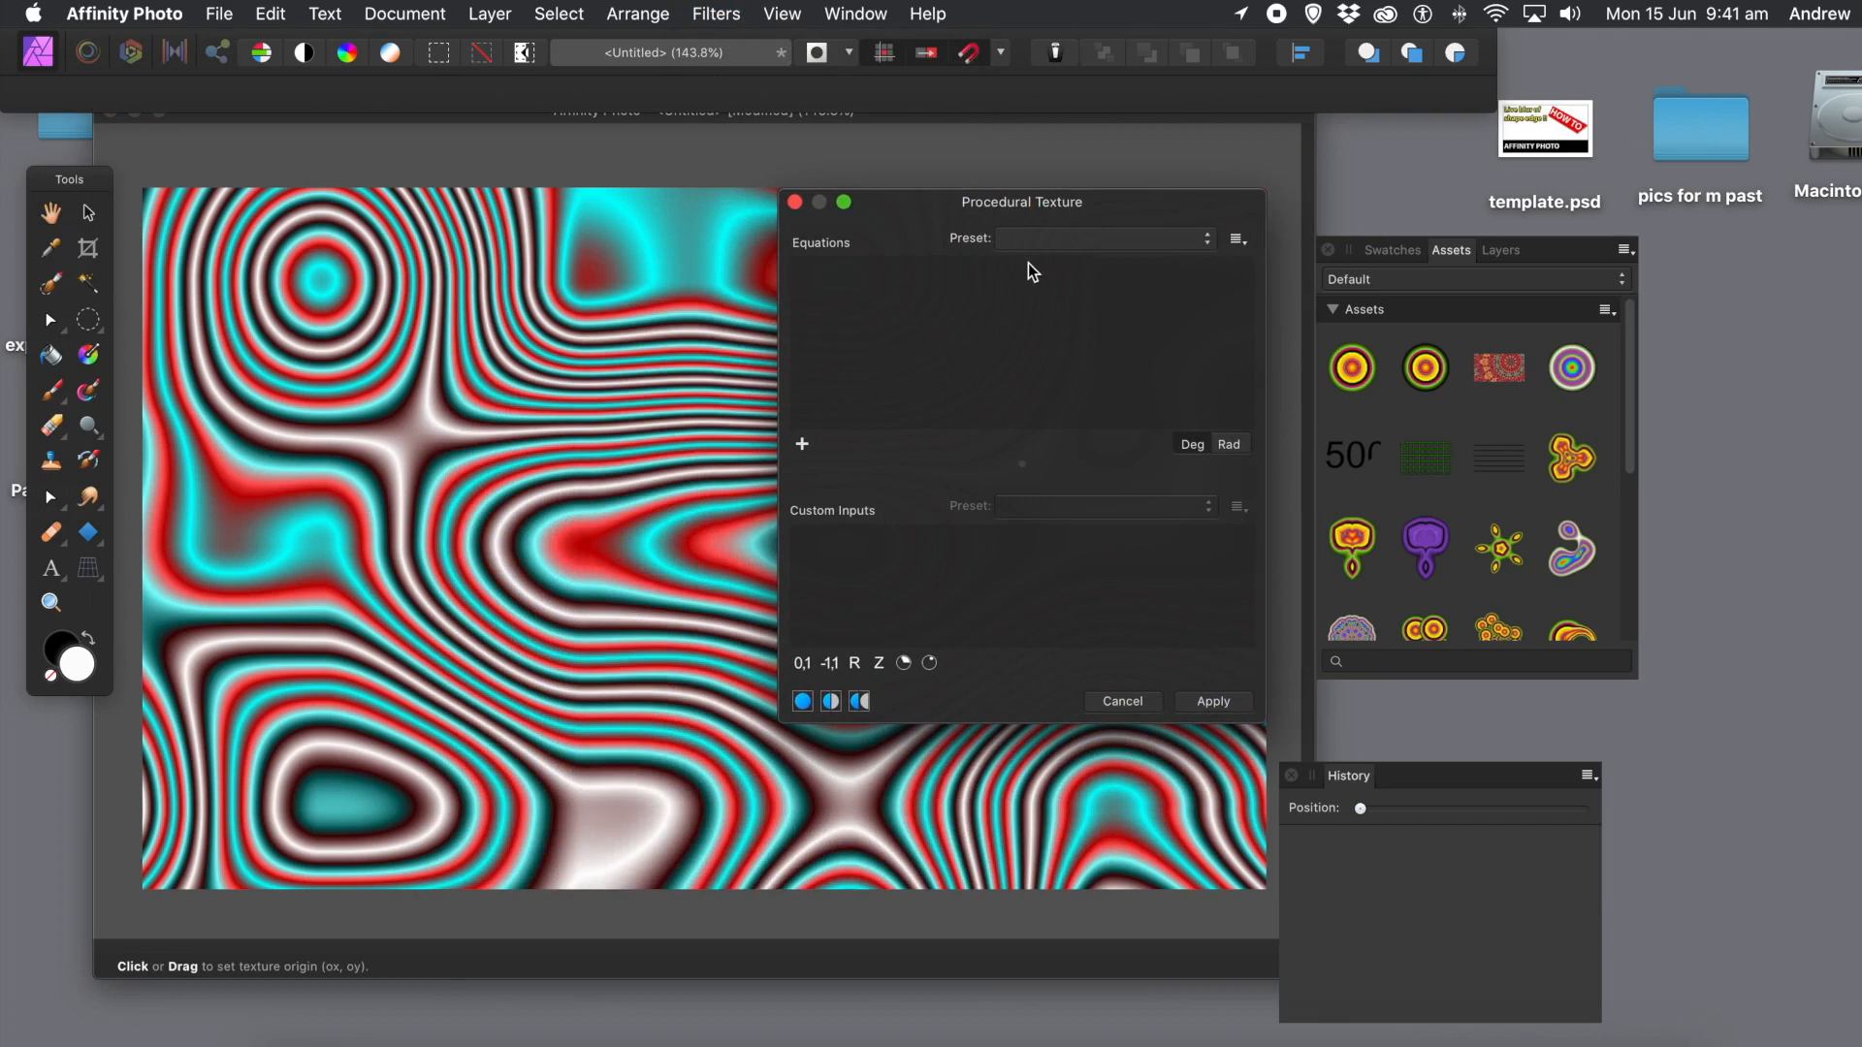
{"action": "left_click", "coordinate": [1032, 238]}
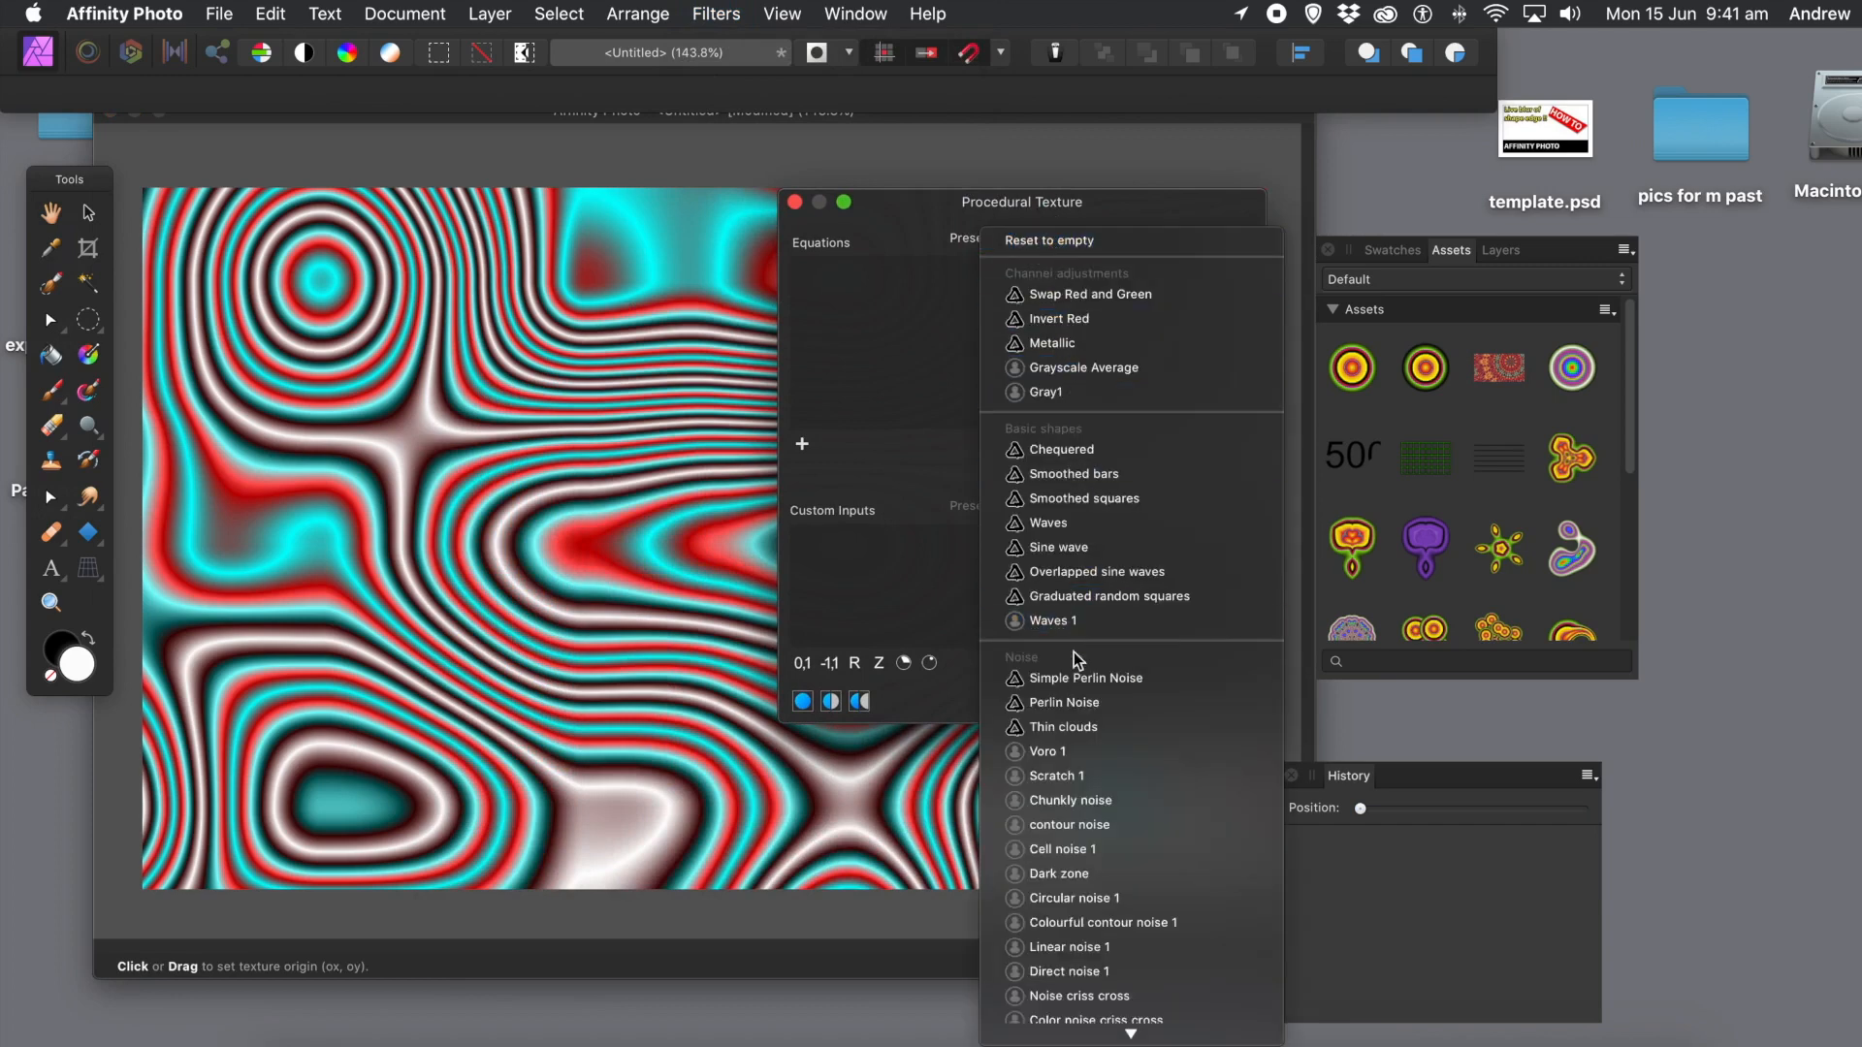
{"action": "mouse_move", "coordinate": [1099, 1039]}
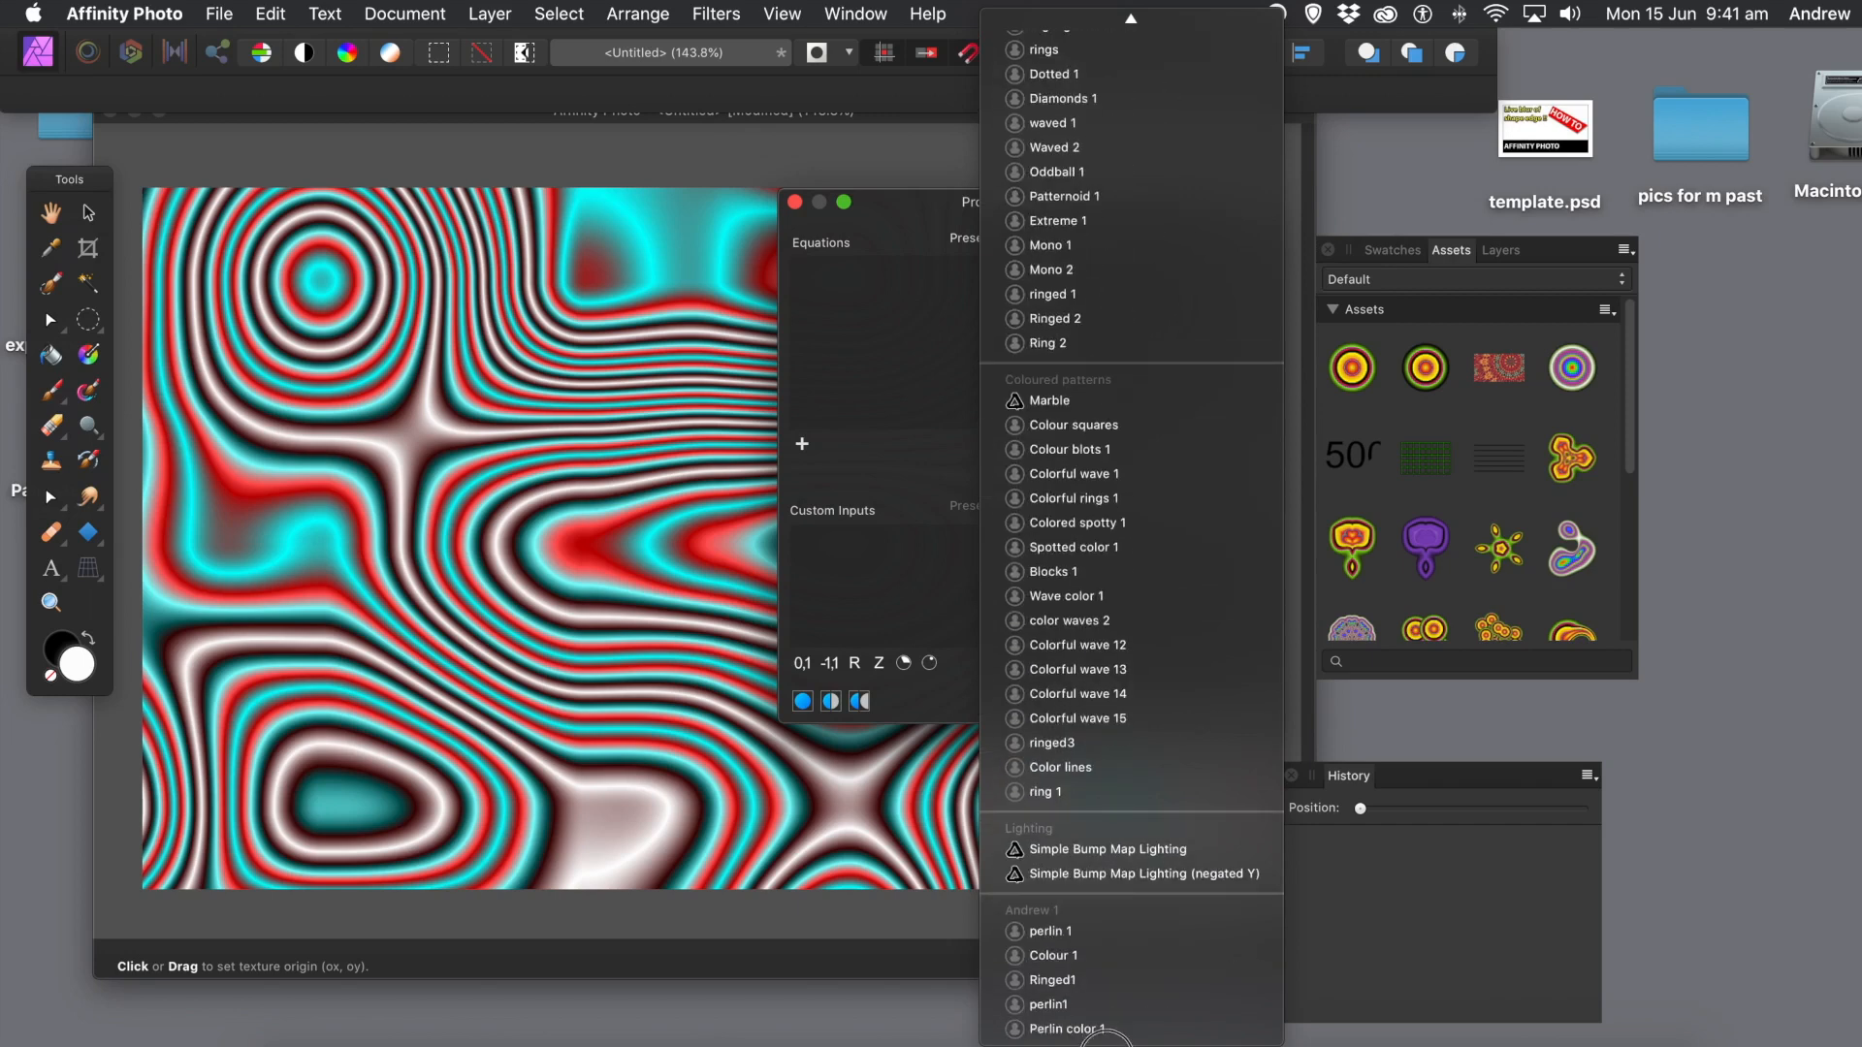
{"action": "left_click", "coordinate": [1096, 1014]}
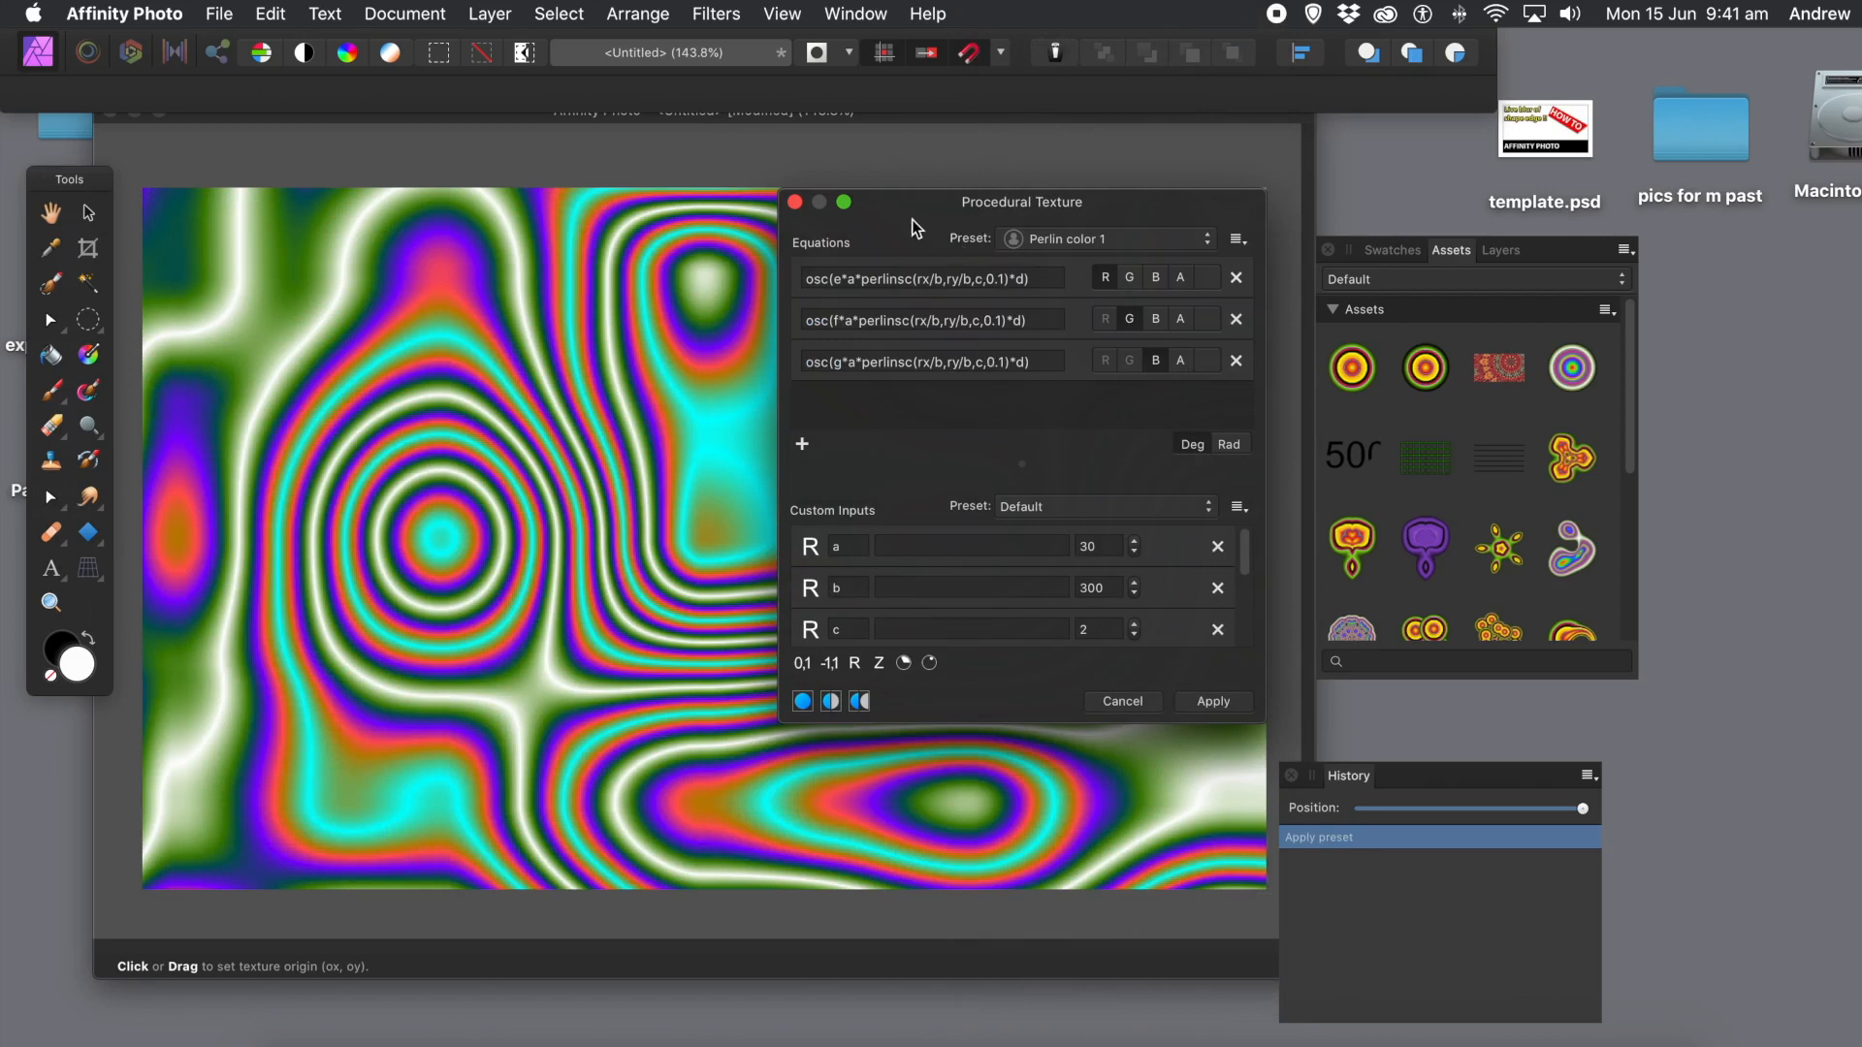
{"action": "left_click_drag", "start_coordinate": [914, 206], "coordinate": [1071, 216]}
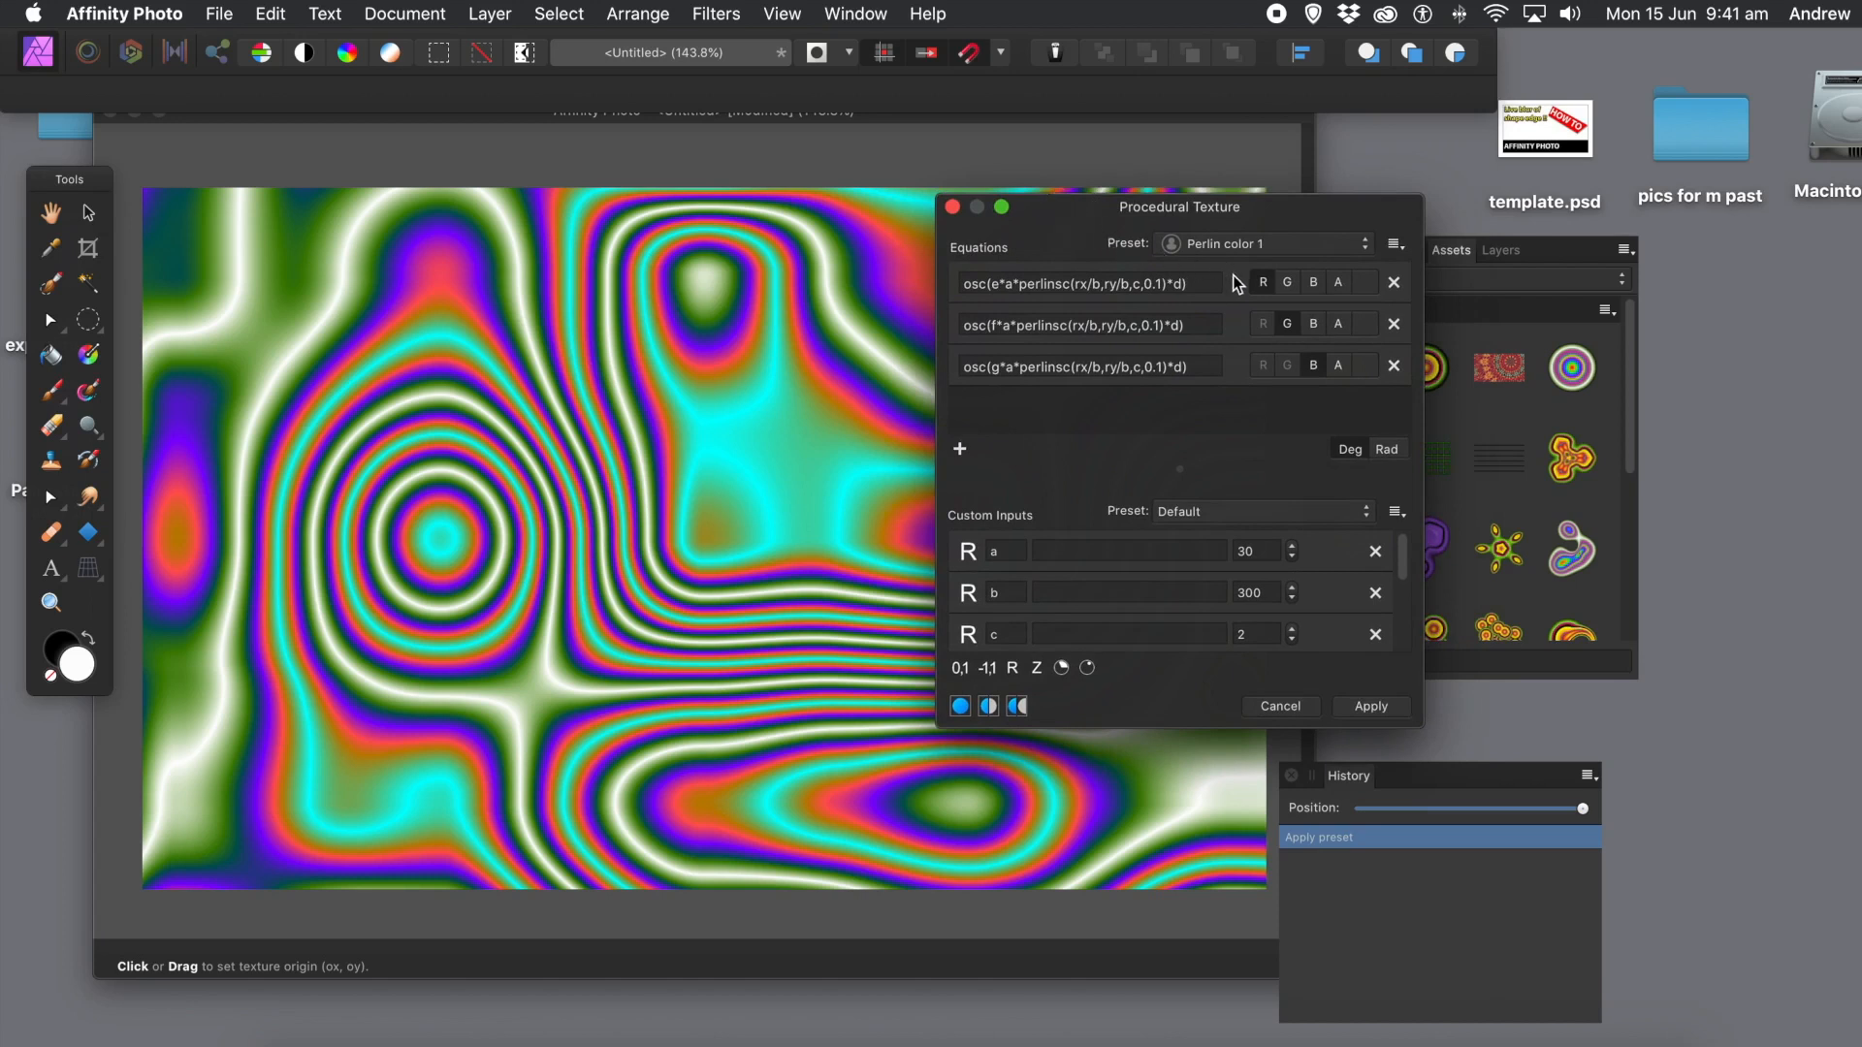
Step: Lower custom input a to 25
{"action": "left_click", "coordinate": [1292, 559]}
{"action": "left_click", "coordinate": [1292, 559]}
{"action": "left_click", "coordinate": [1291, 558]}
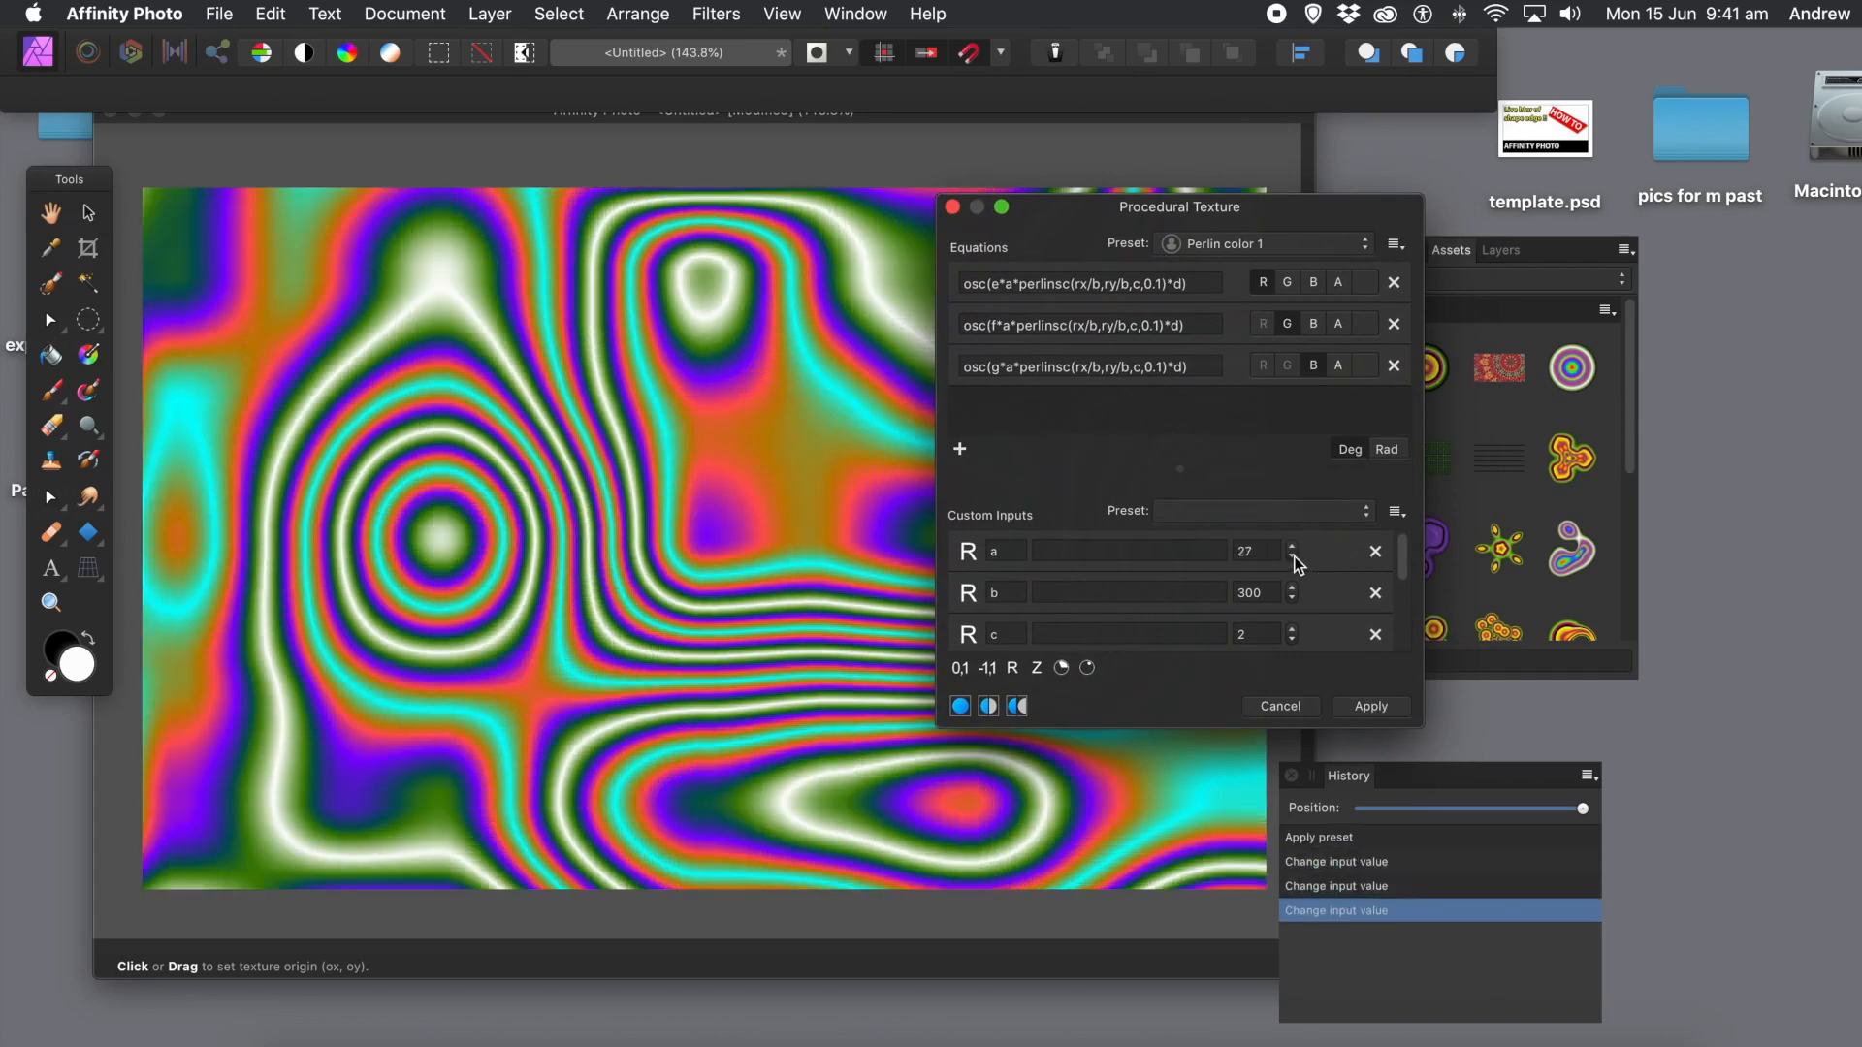
{"action": "left_click", "coordinate": [1293, 559]}
{"action": "left_click", "coordinate": [1293, 559]}
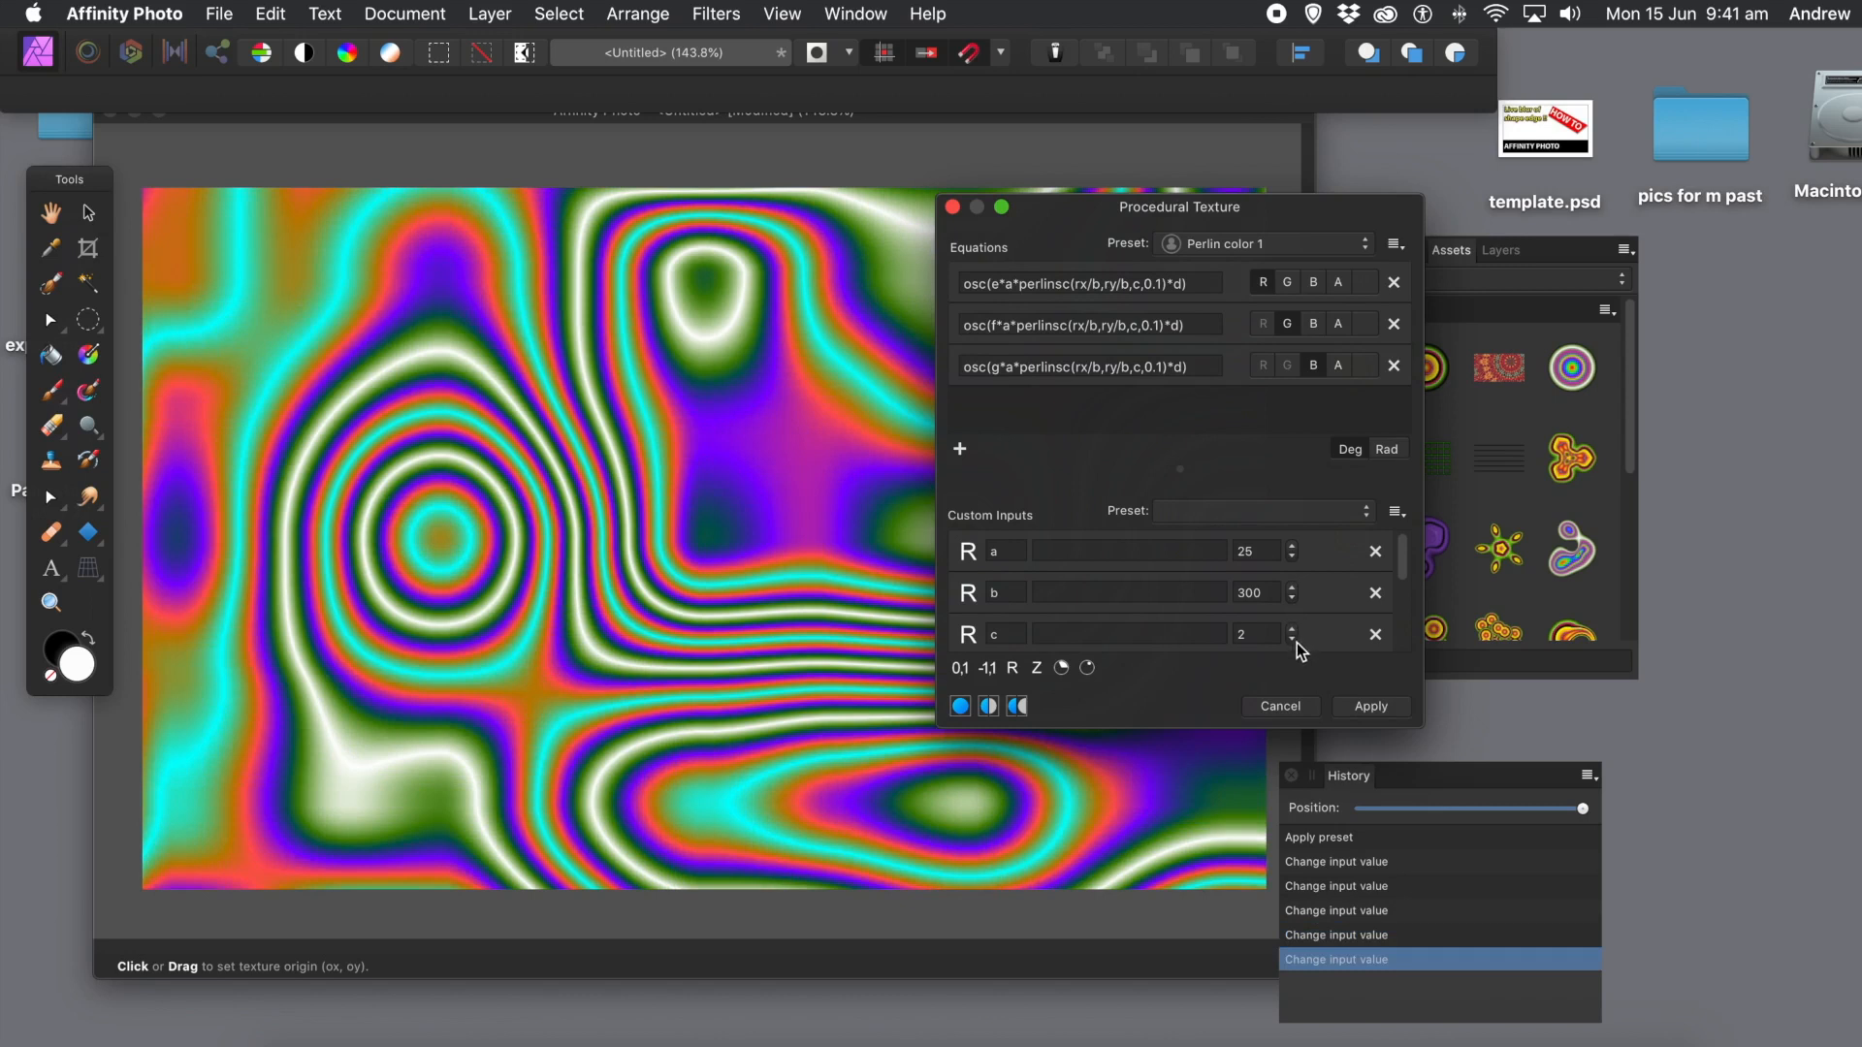
Step: Set custom input d to 0.3 and custom input e to 5, and apply the procedural texture
{"action": "left_click_drag", "start_coordinate": [1404, 556], "coordinate": [1400, 597]}
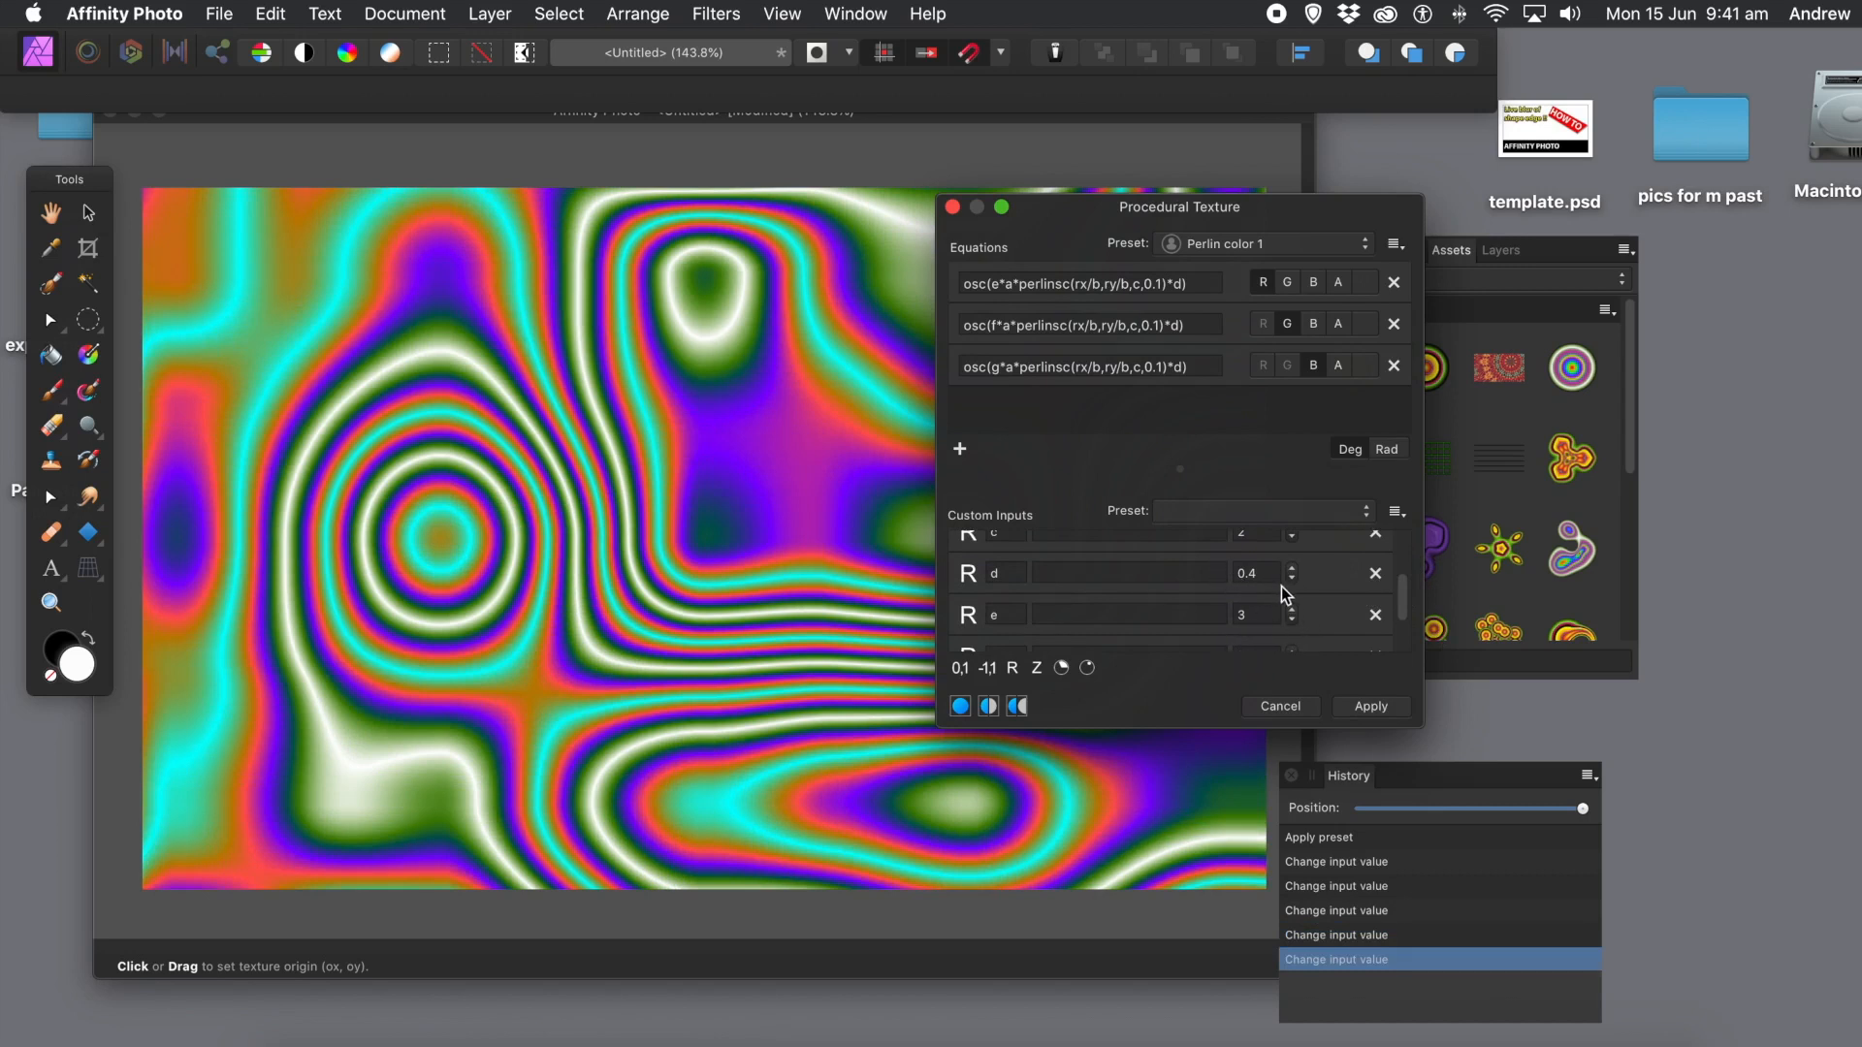
{"action": "left_click", "coordinate": [1258, 573]}
{"action": "key", "text": "BackSpace"}
{"action": "type", "text": "3"}
{"action": "key", "text": "Return"}
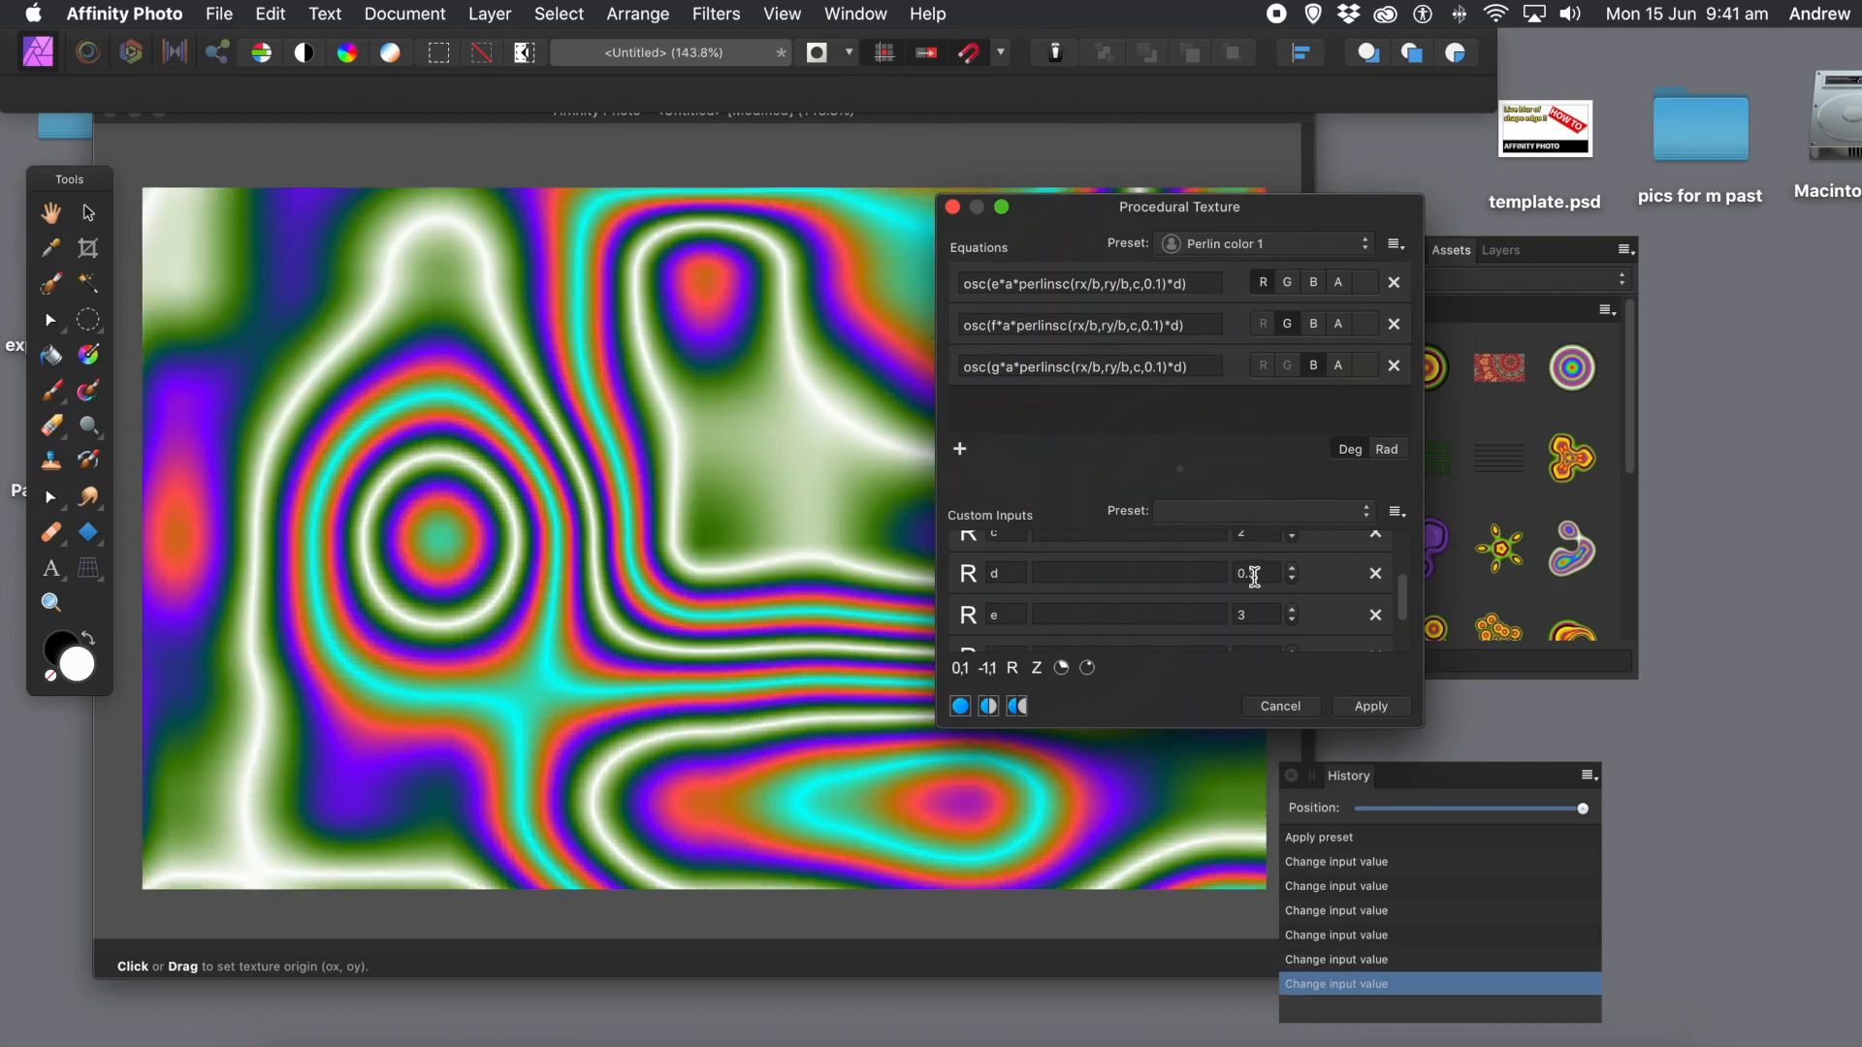
{"action": "left_click", "coordinate": [1293, 609]}
{"action": "left_click", "coordinate": [1294, 609]}
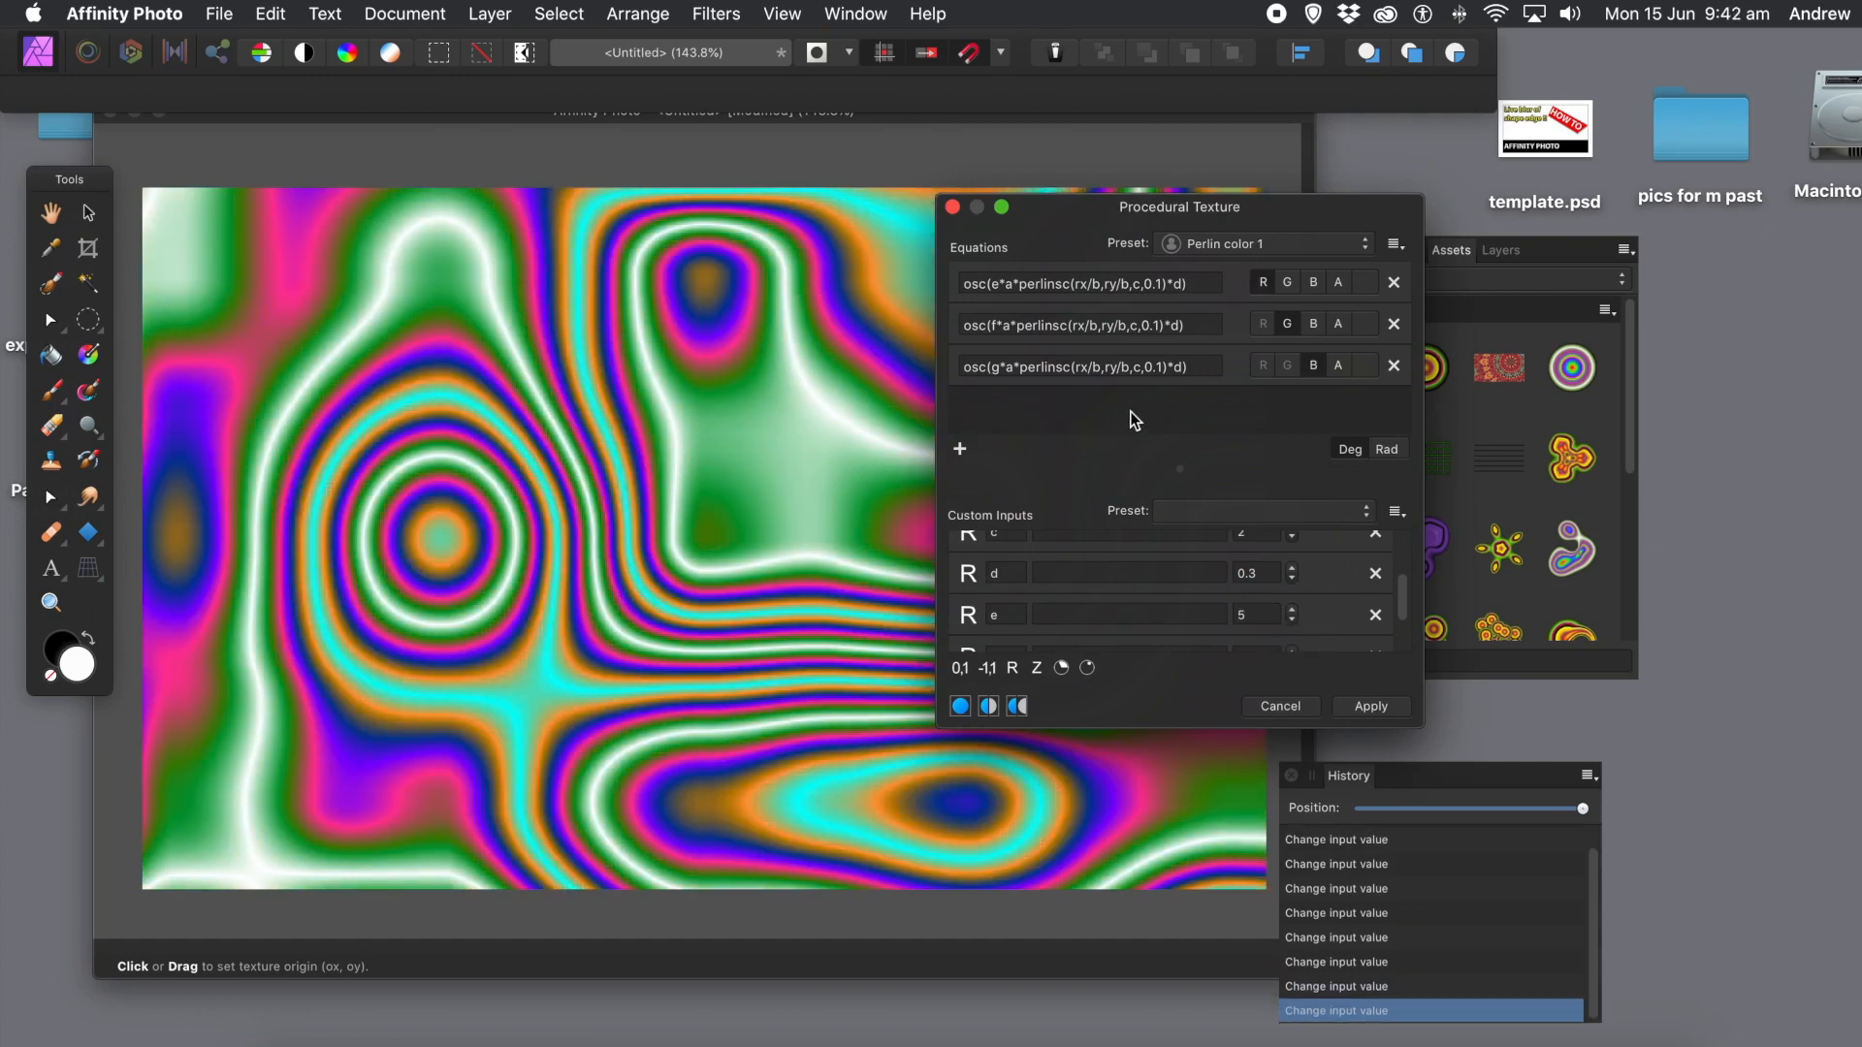
{"action": "left_click", "coordinate": [1383, 714]}
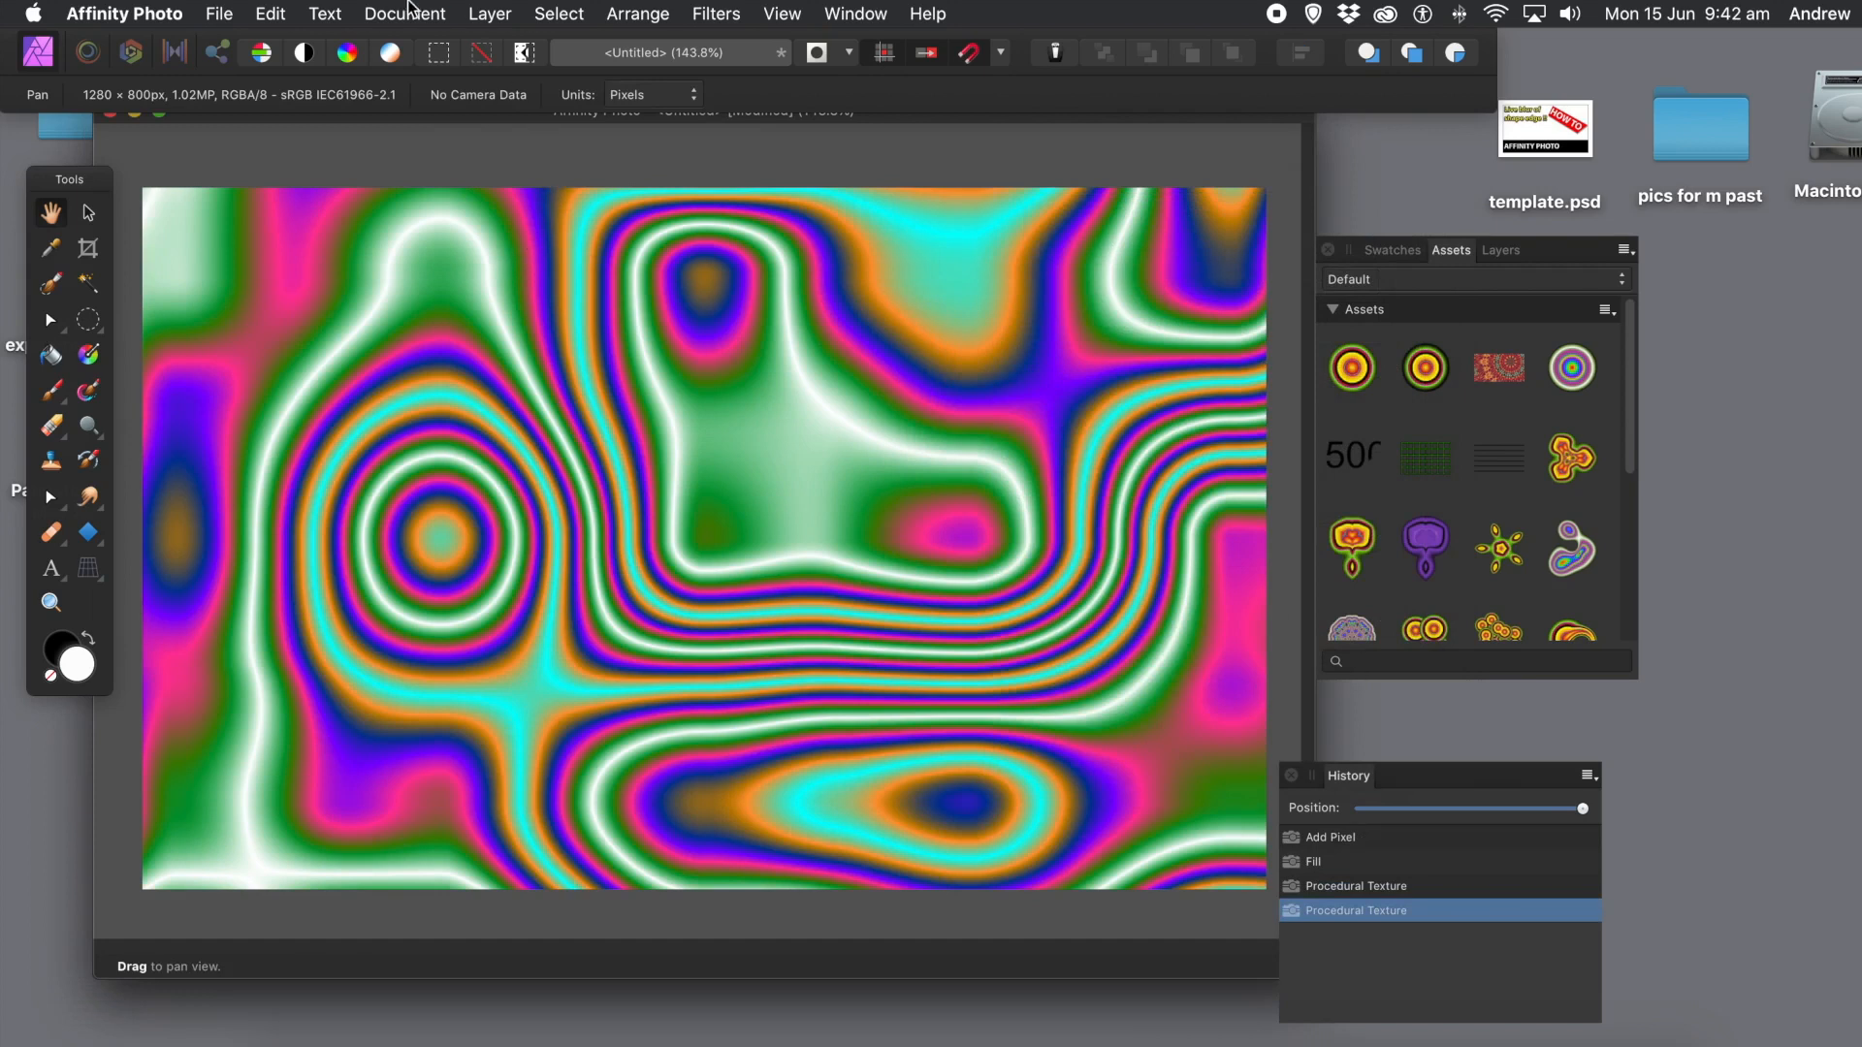
Step: Fade the last procedural texture using the Difference blend mode with the fade at 0%, and apply it
{"action": "left_click", "coordinate": [489, 13]}
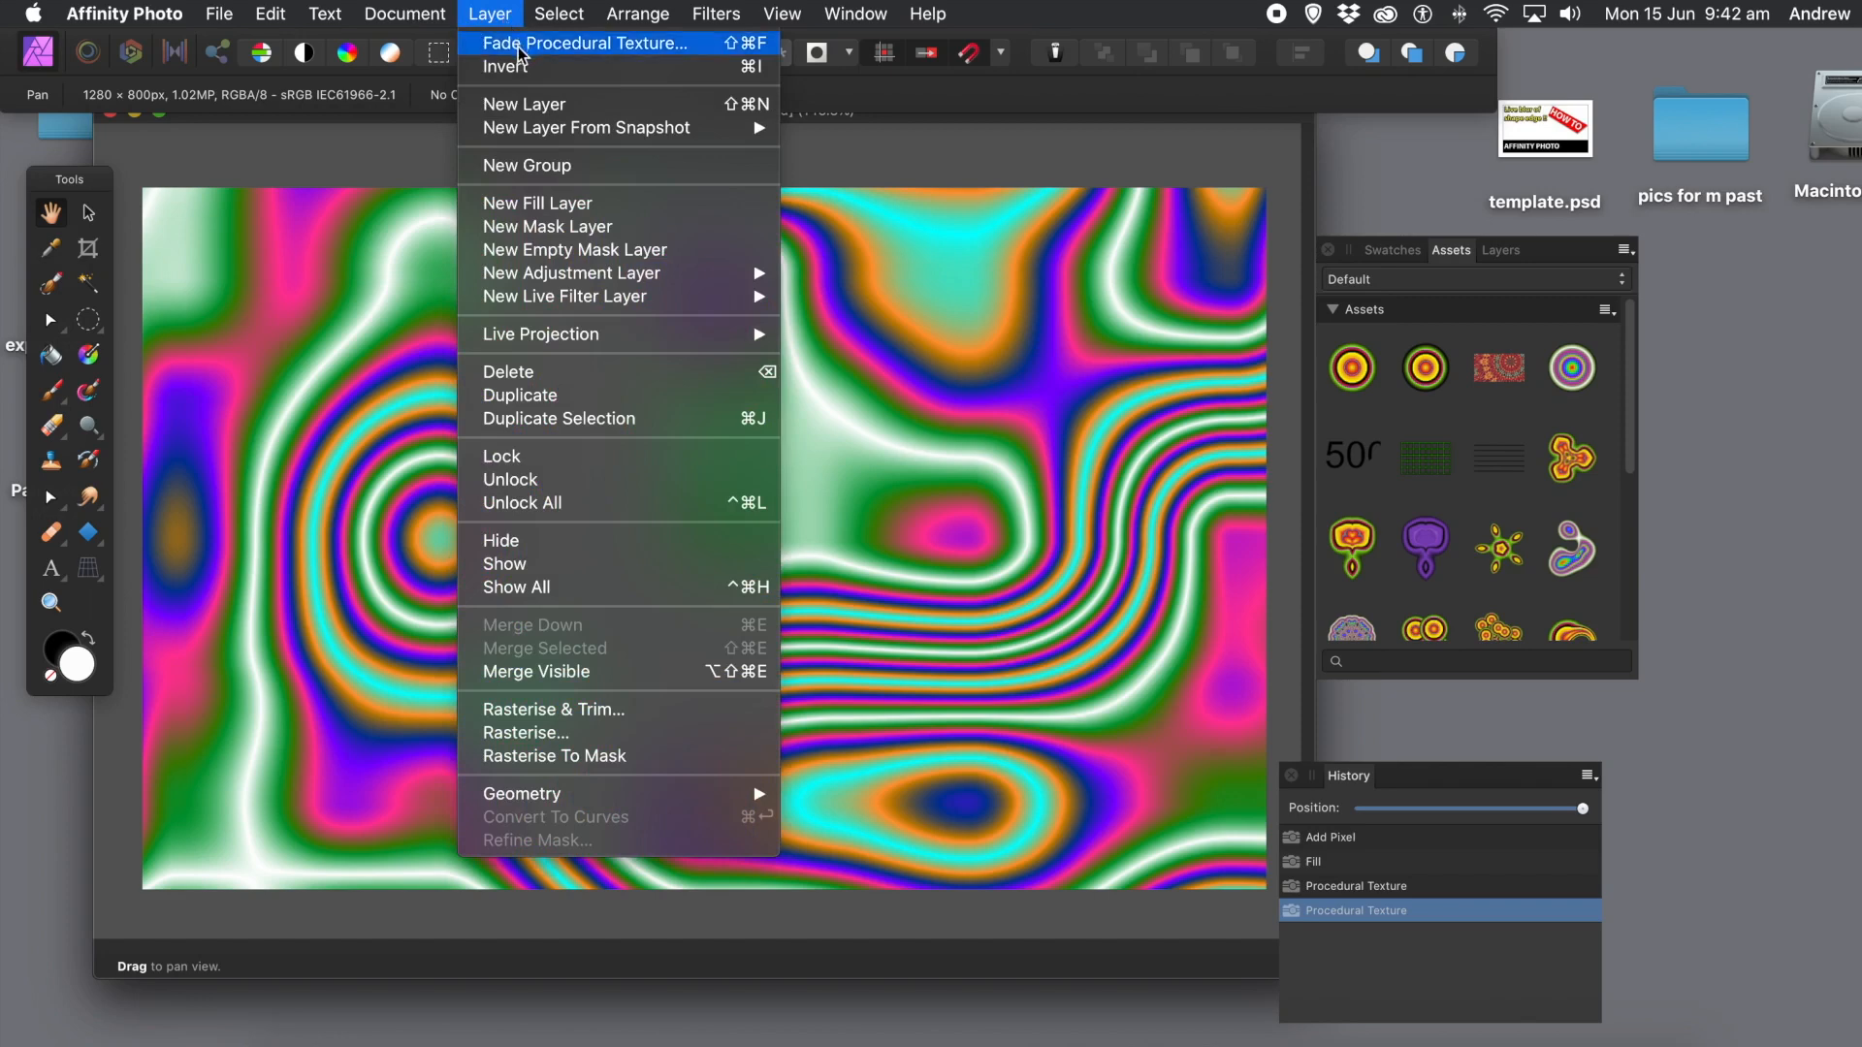
{"action": "left_click", "coordinate": [519, 45]}
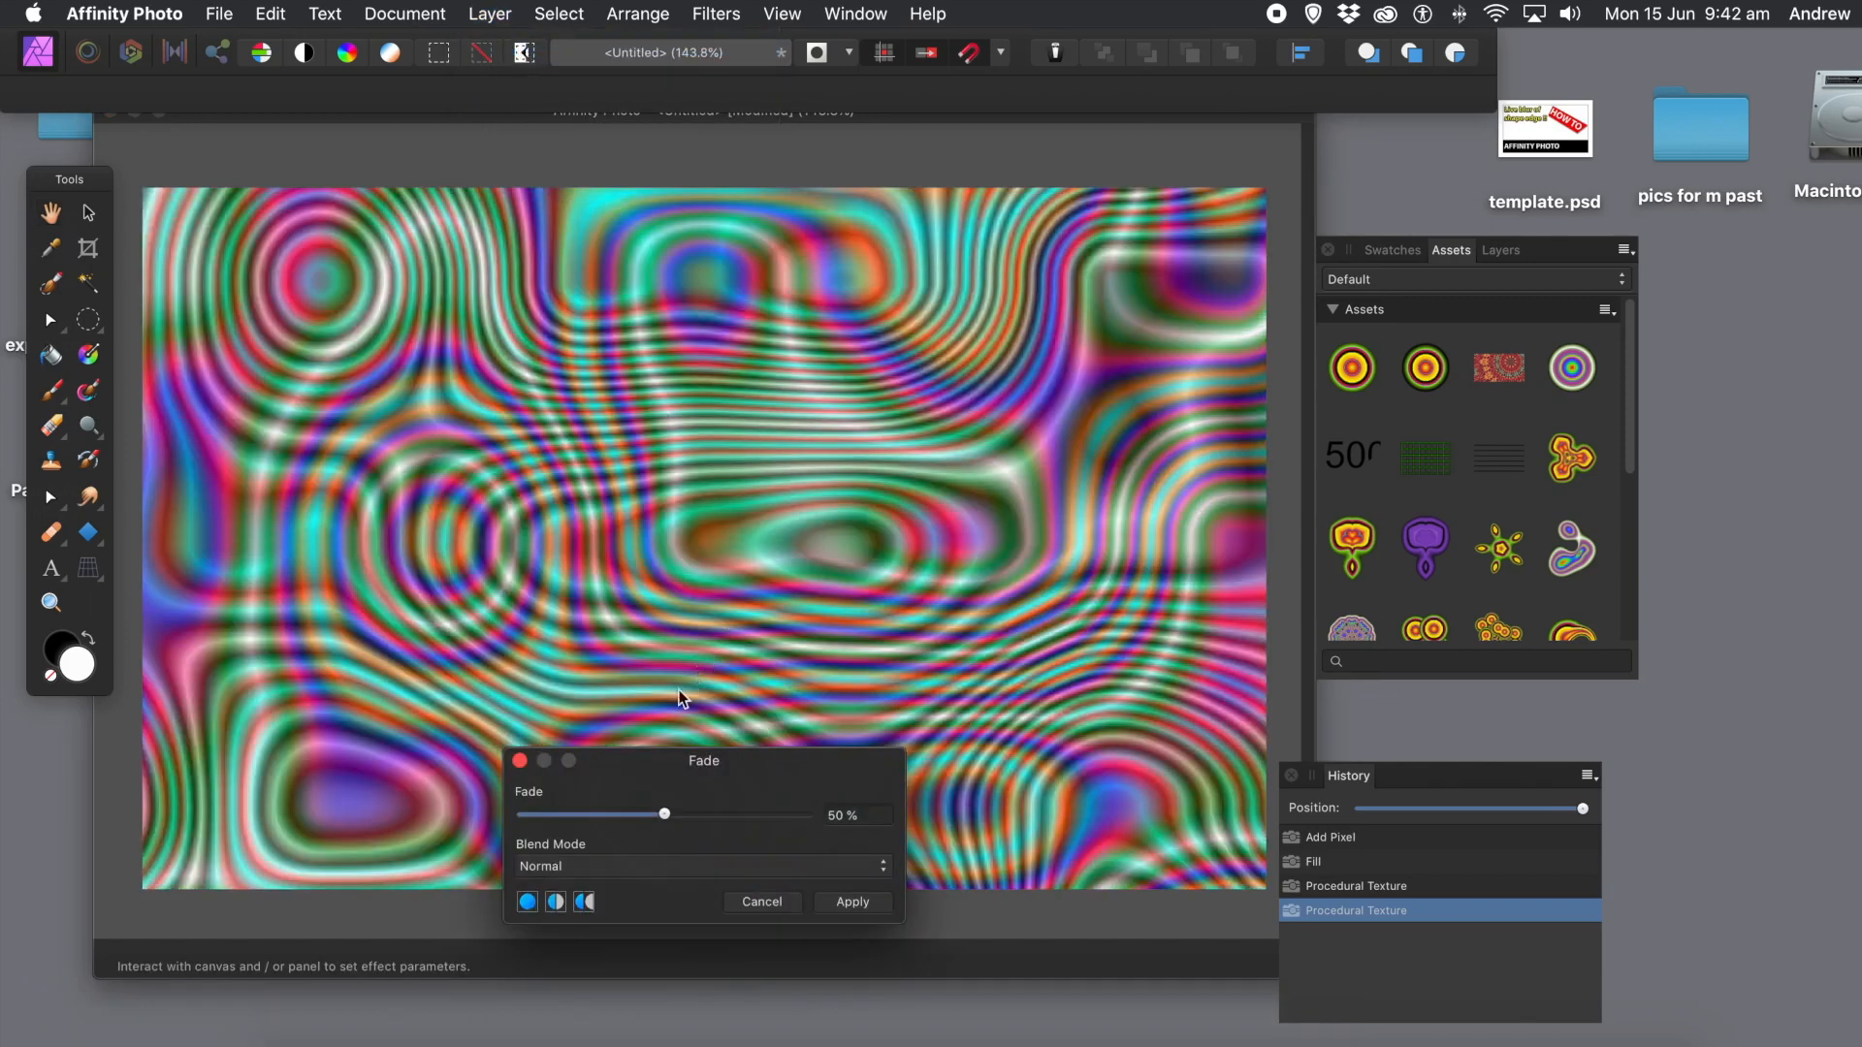
{"action": "left_click_drag", "start_coordinate": [681, 759], "coordinate": [1129, 502]}
{"action": "left_click", "coordinate": [1085, 557]}
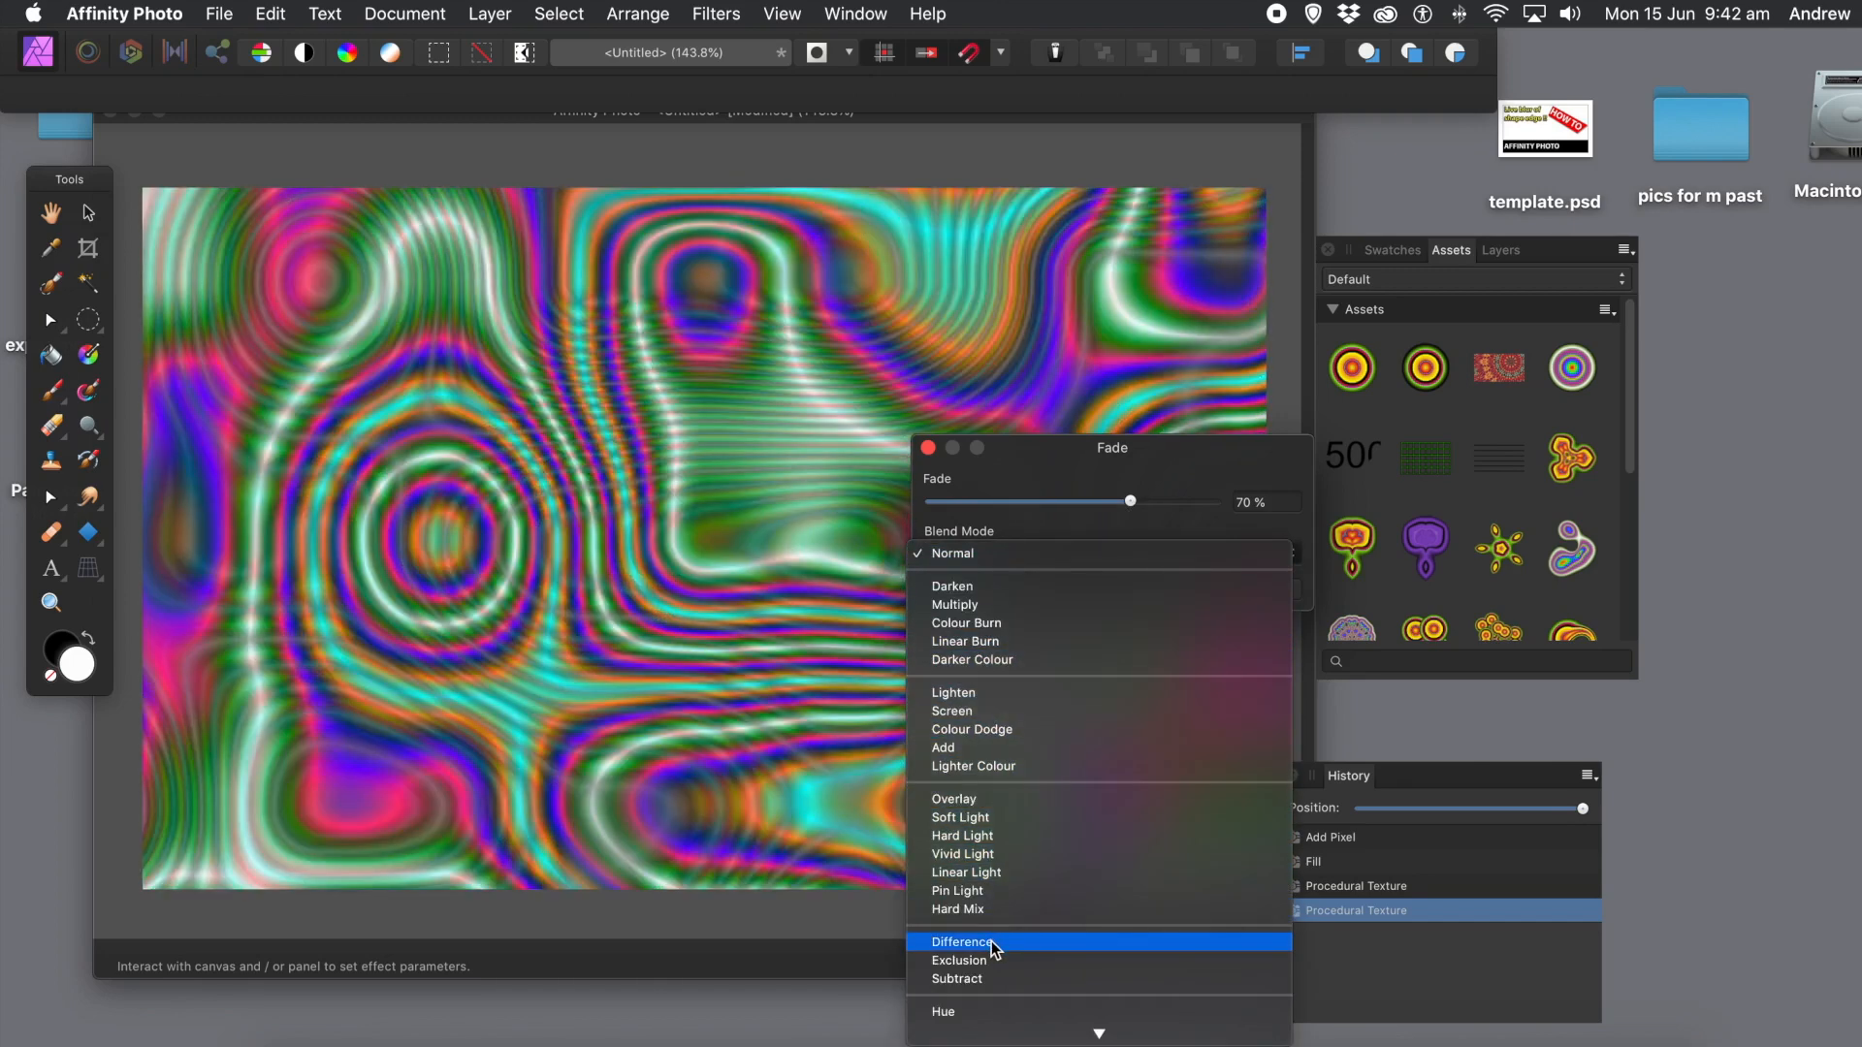
{"action": "left_click", "coordinate": [991, 940]}
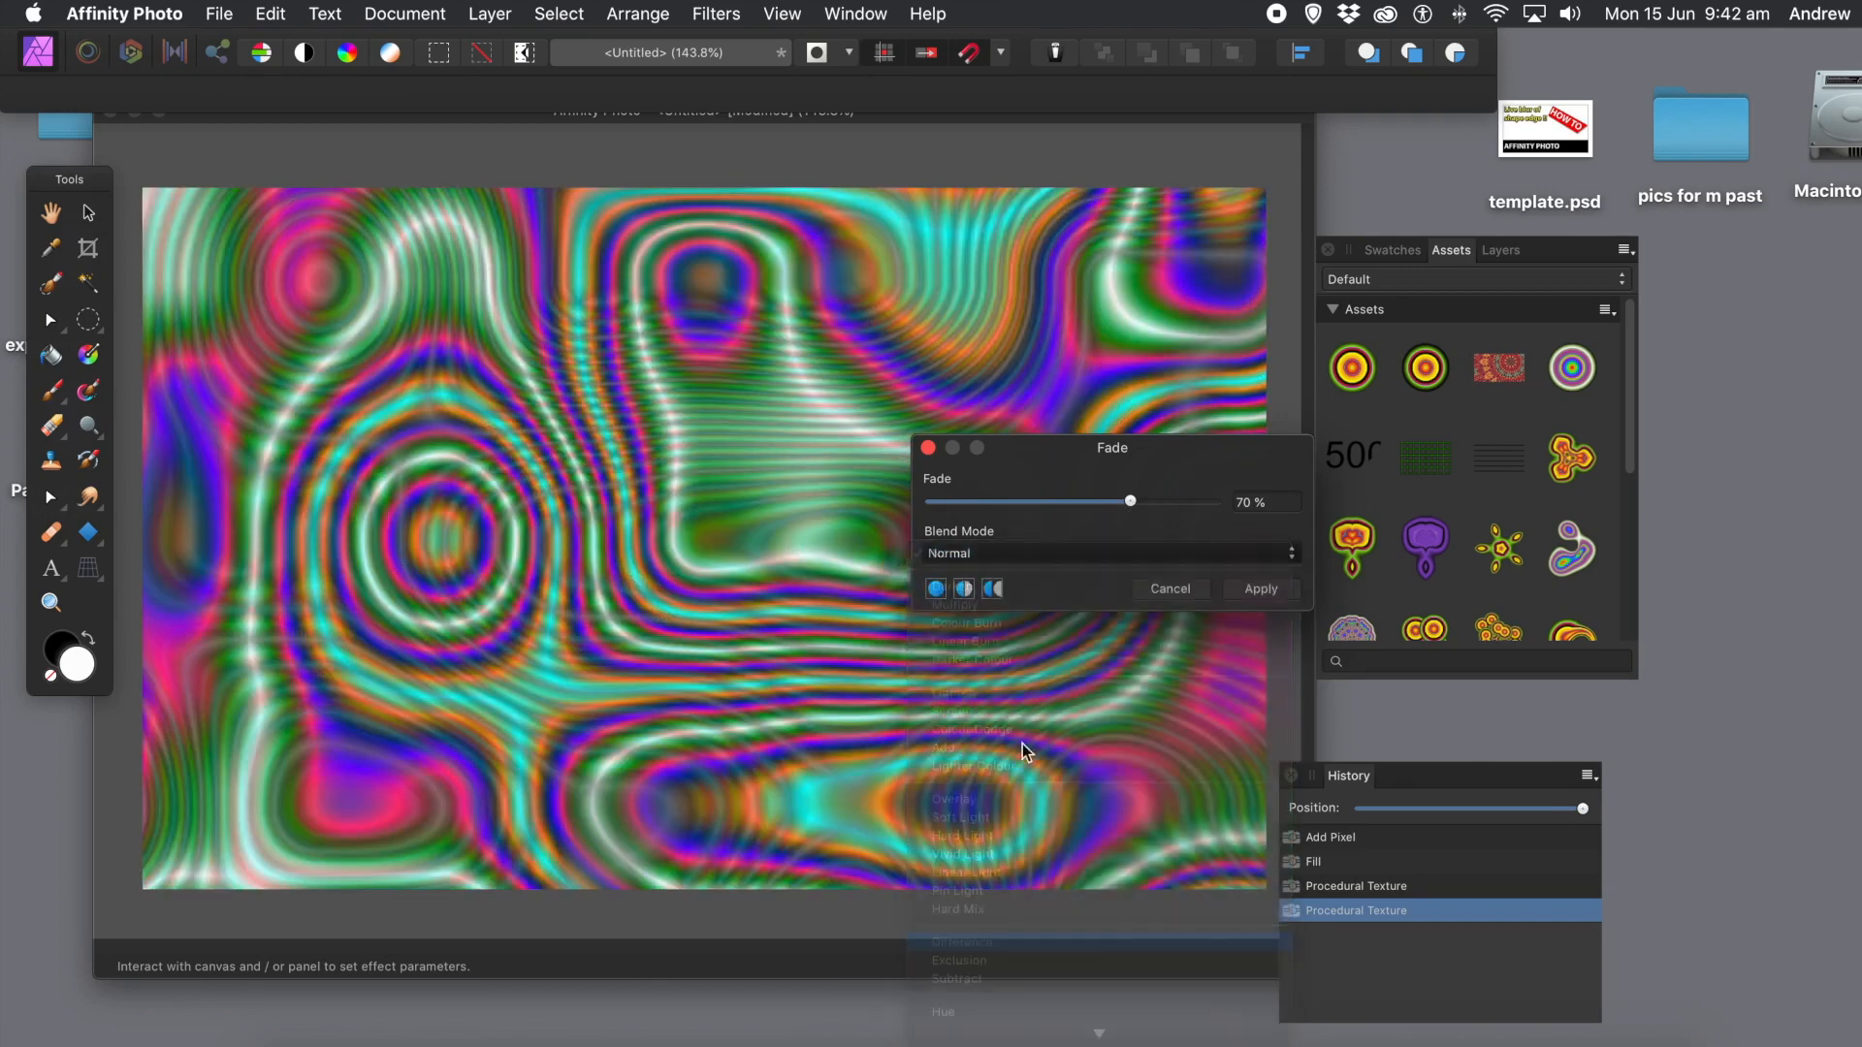
{"action": "left_click_drag", "start_coordinate": [1064, 500], "coordinate": [931, 504]}
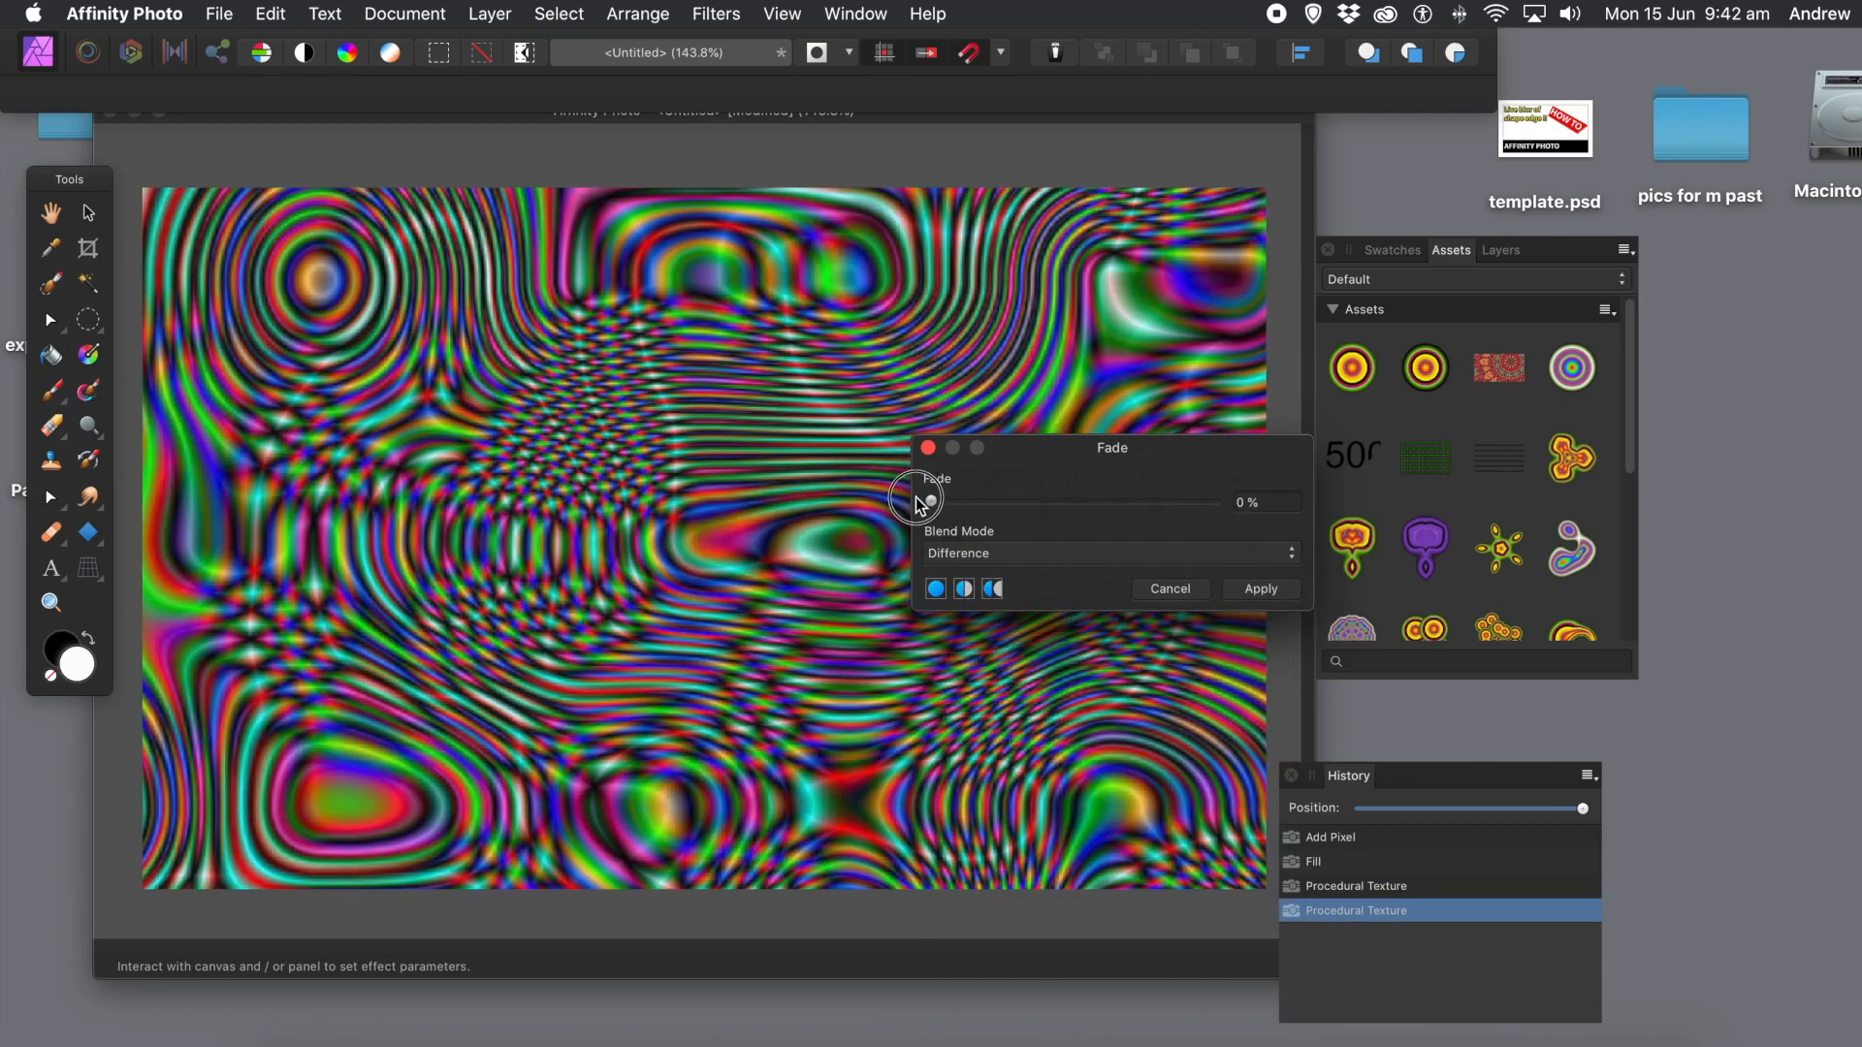
{"action": "left_click_drag", "start_coordinate": [1045, 450], "coordinate": [975, 341]}
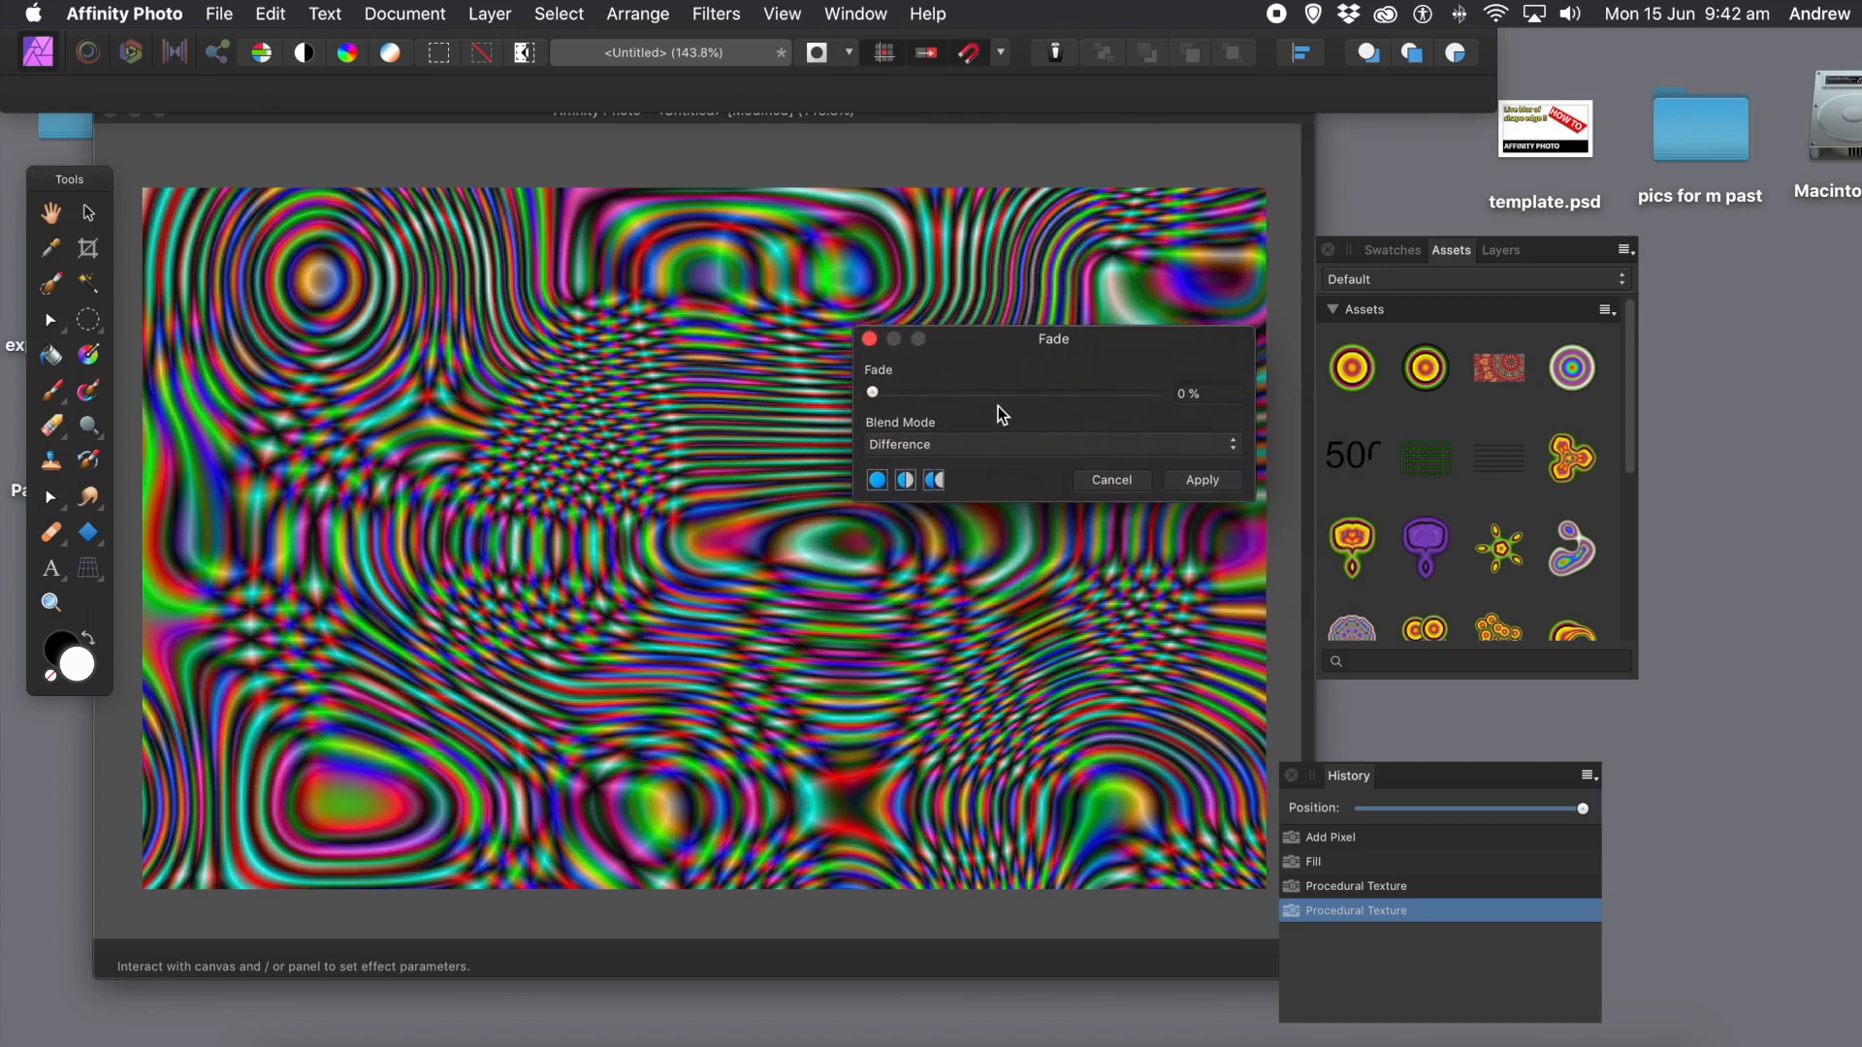
{"action": "left_click", "coordinate": [1201, 480]}
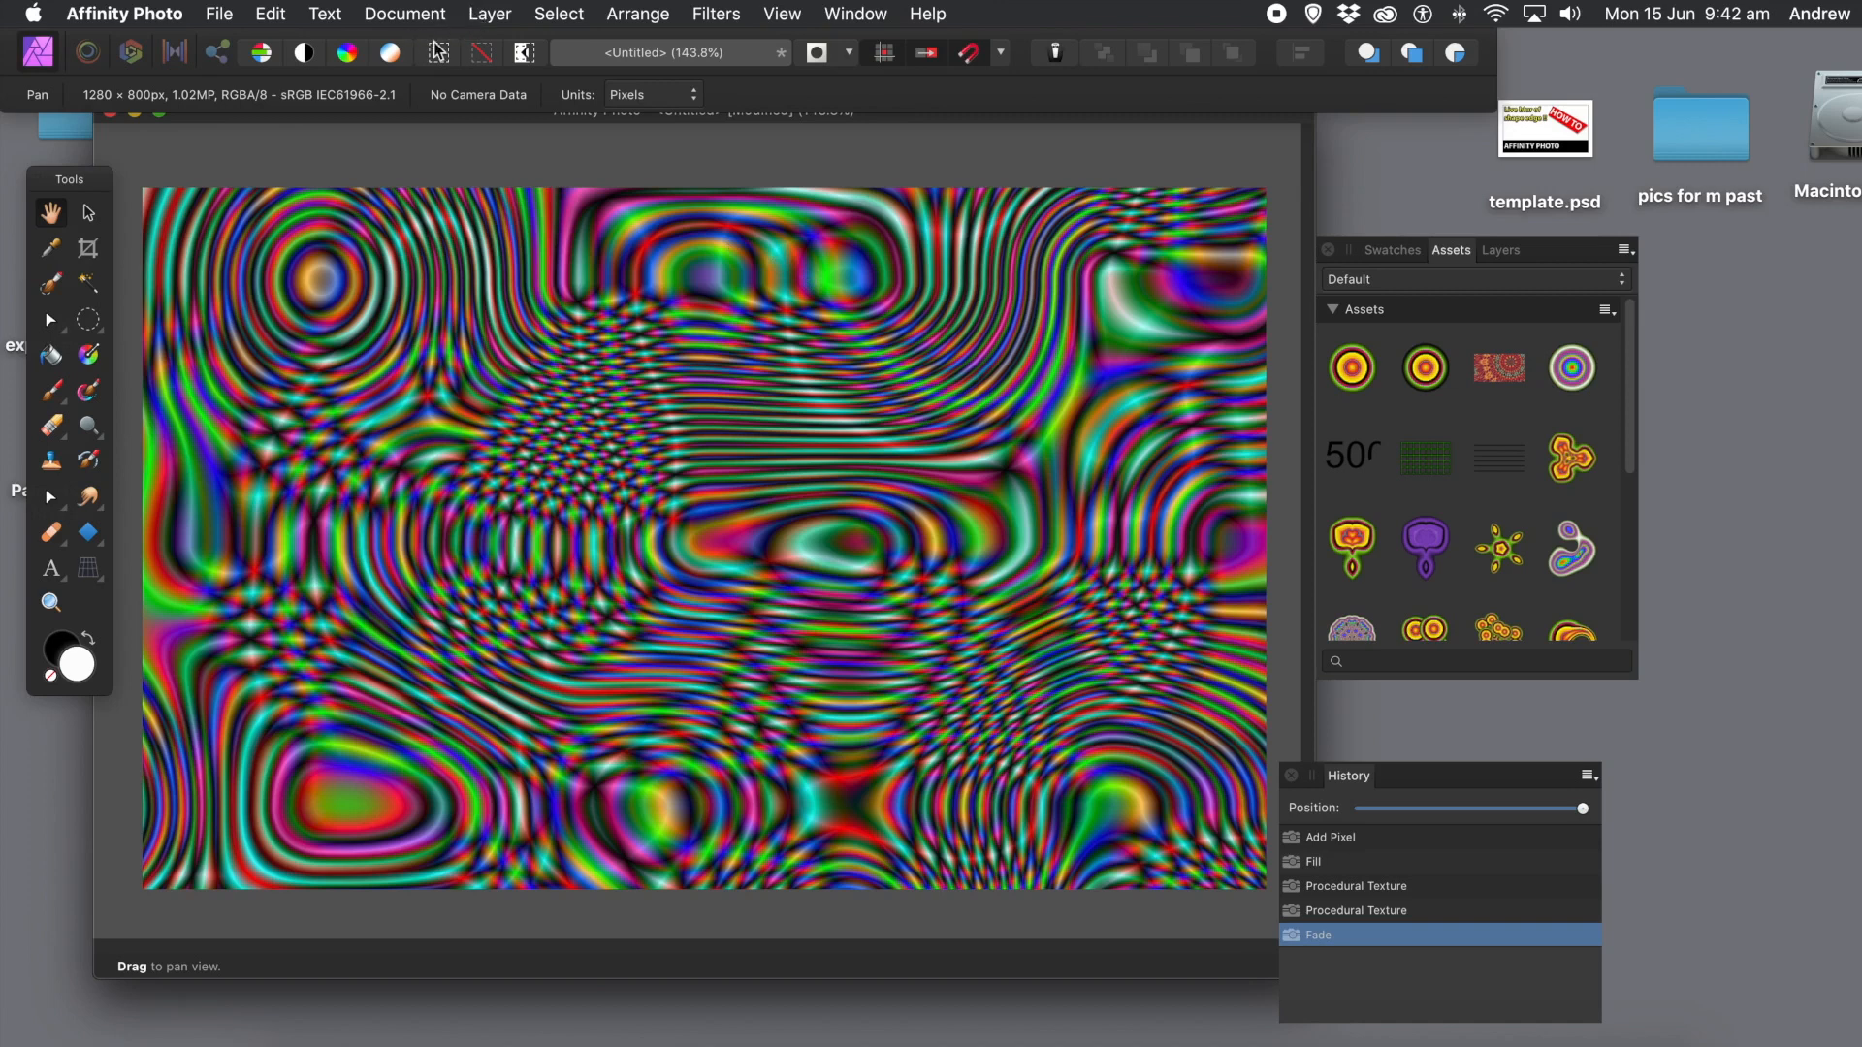
Step: Start the Deform distortion filter and place four handles in a rough rectangle around the middle of the image
{"action": "left_click", "coordinate": [495, 9]}
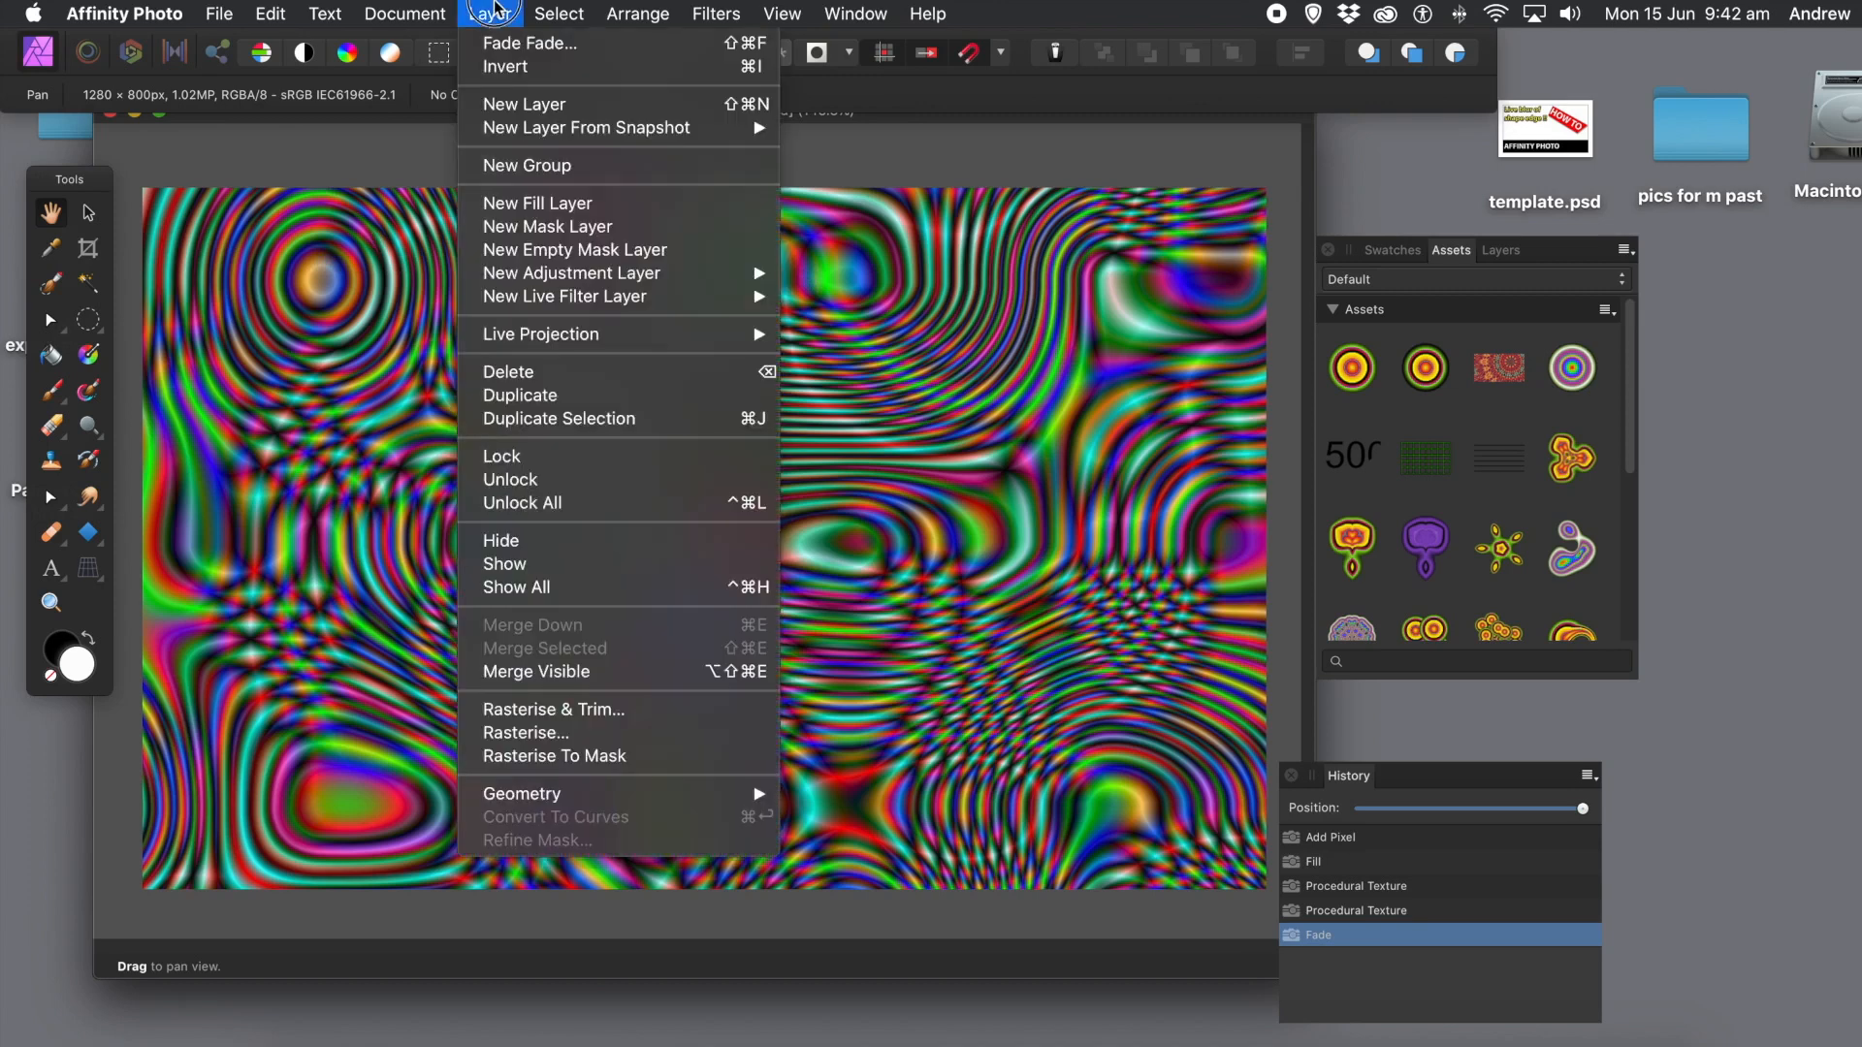
{"action": "mouse_move", "coordinate": [713, 14]}
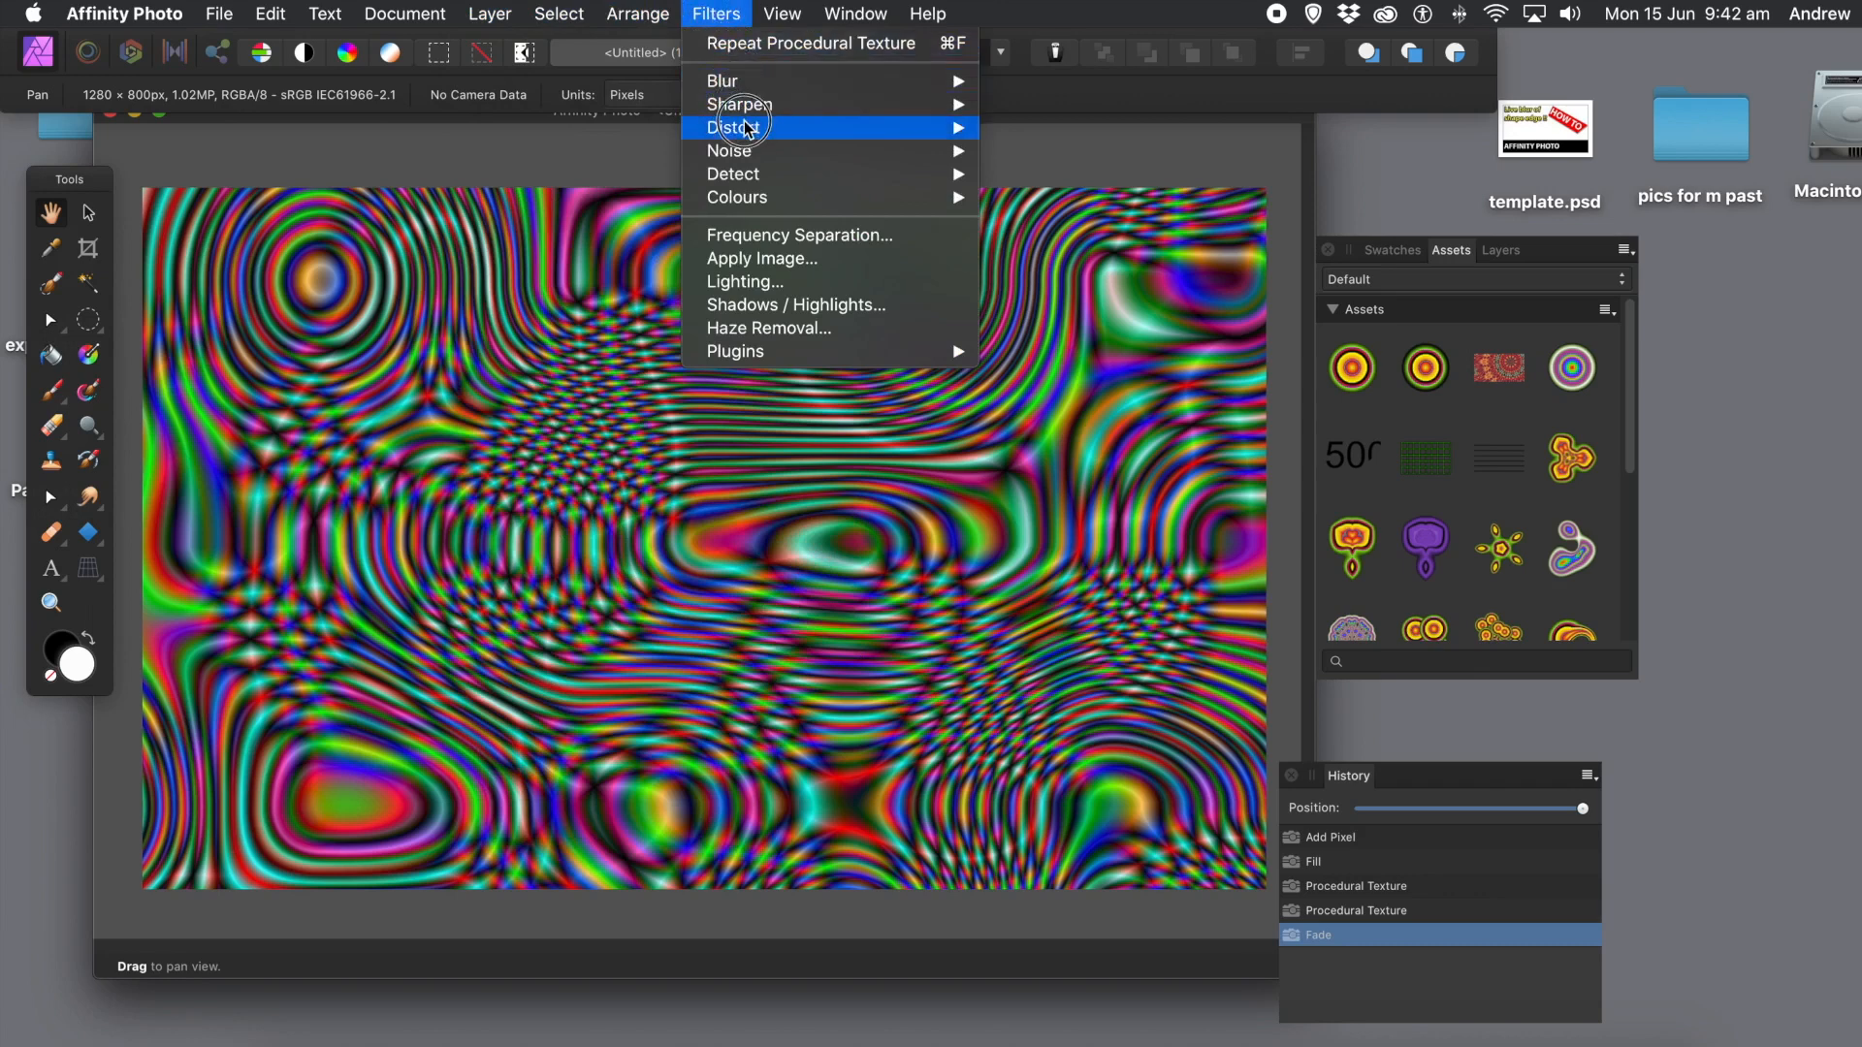
{"action": "mouse_move", "coordinate": [740, 129]}
{"action": "left_click", "coordinate": [1043, 127]}
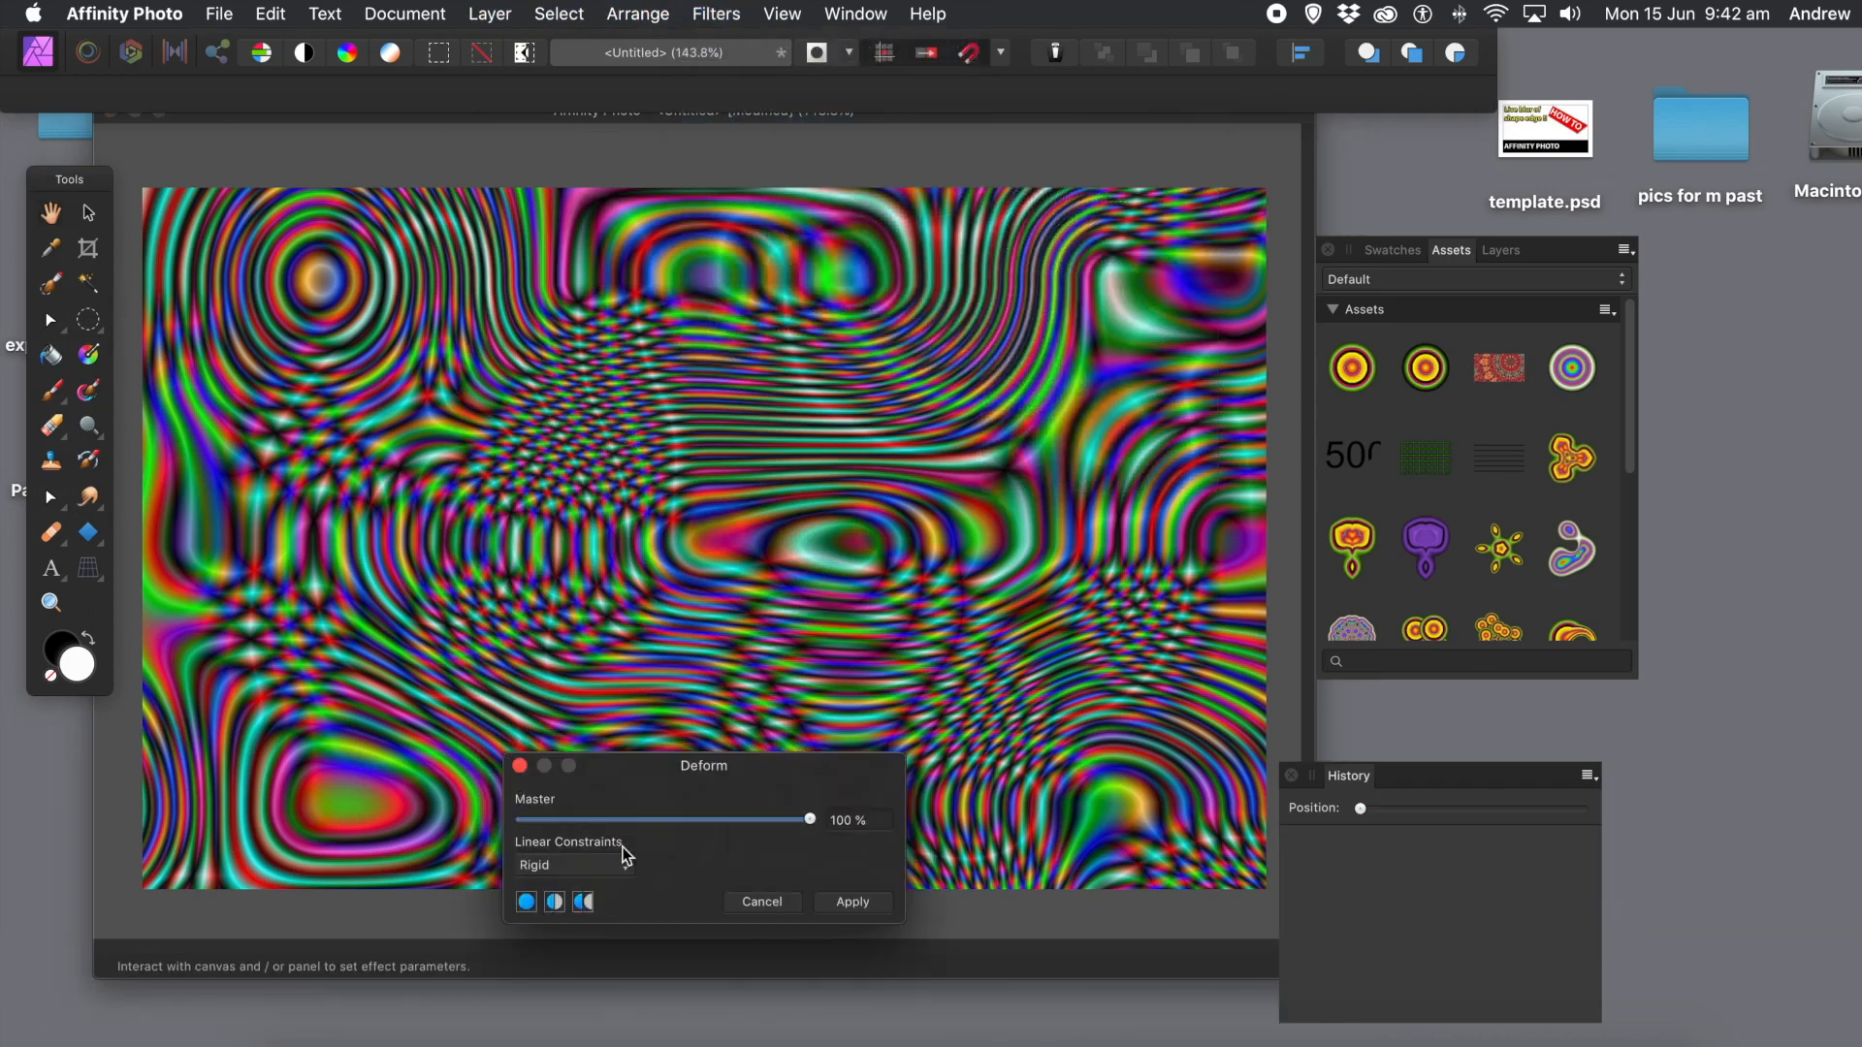
{"action": "left_click", "coordinate": [448, 442]}
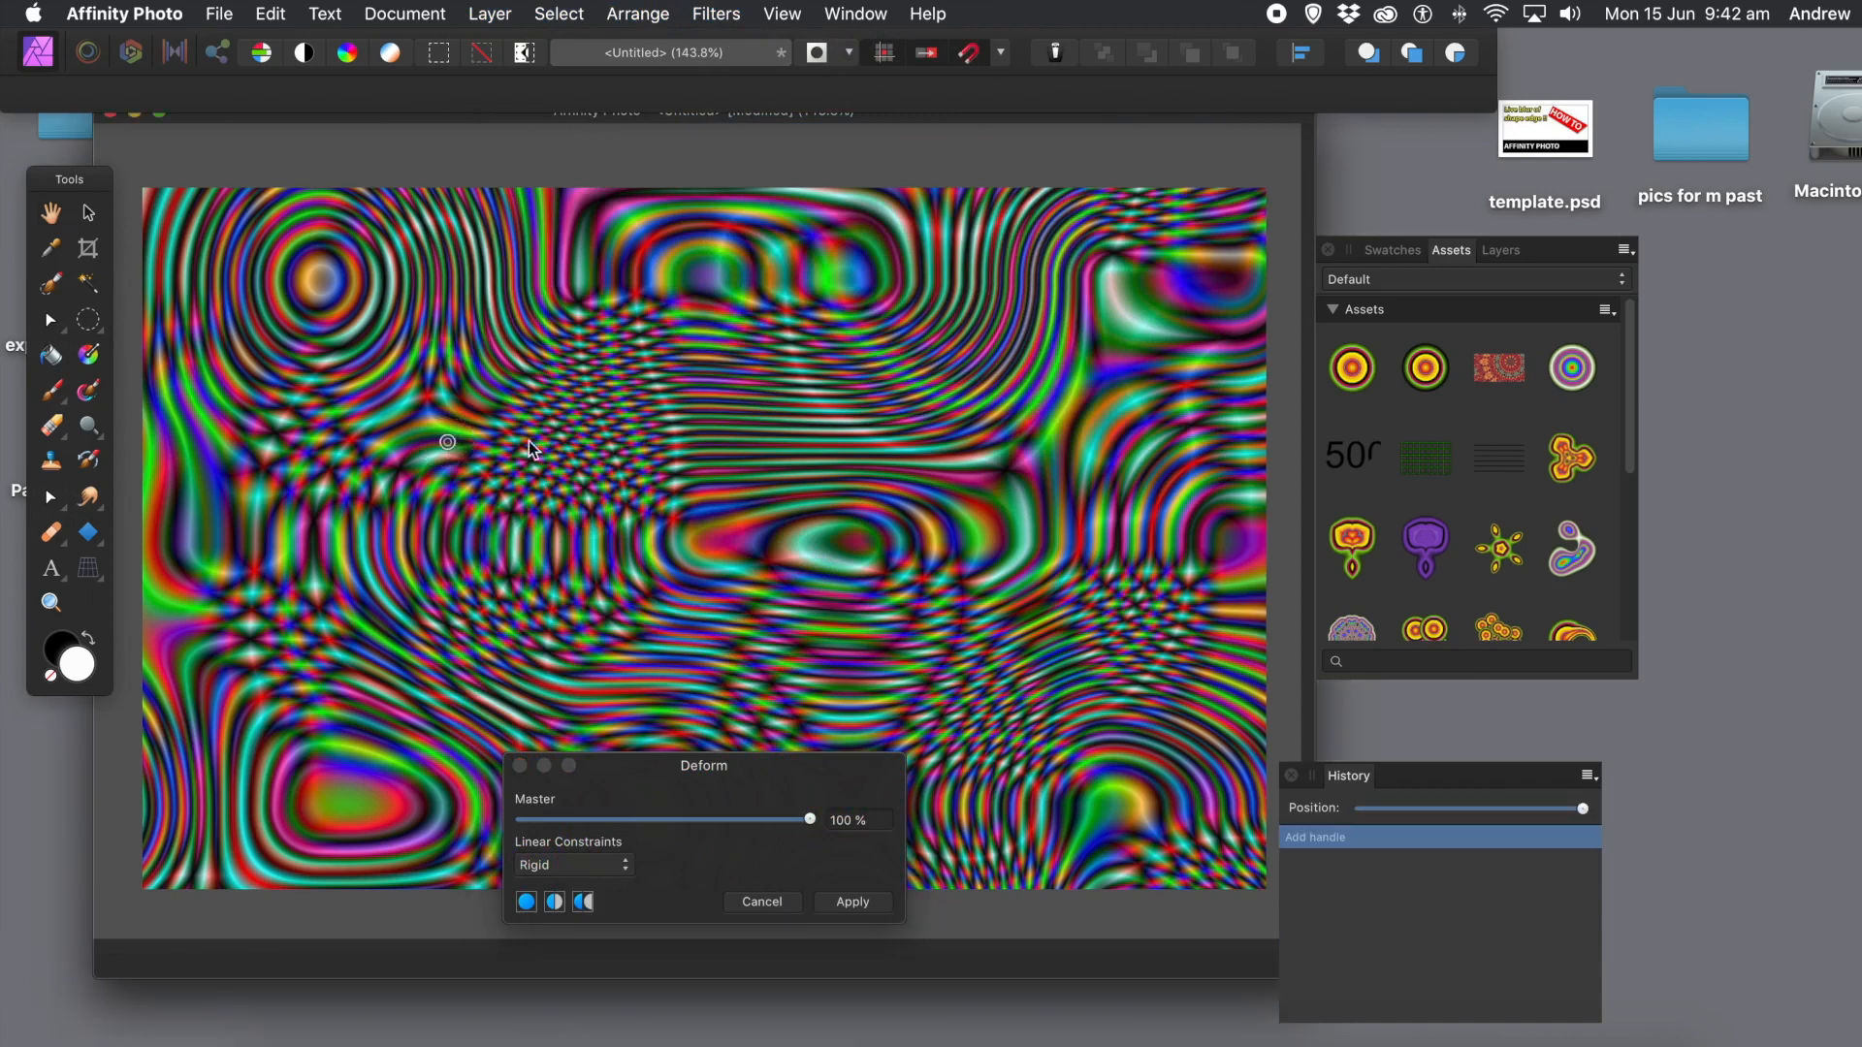
{"action": "left_click", "coordinate": [908, 429]}
{"action": "left_click", "coordinate": [525, 650]}
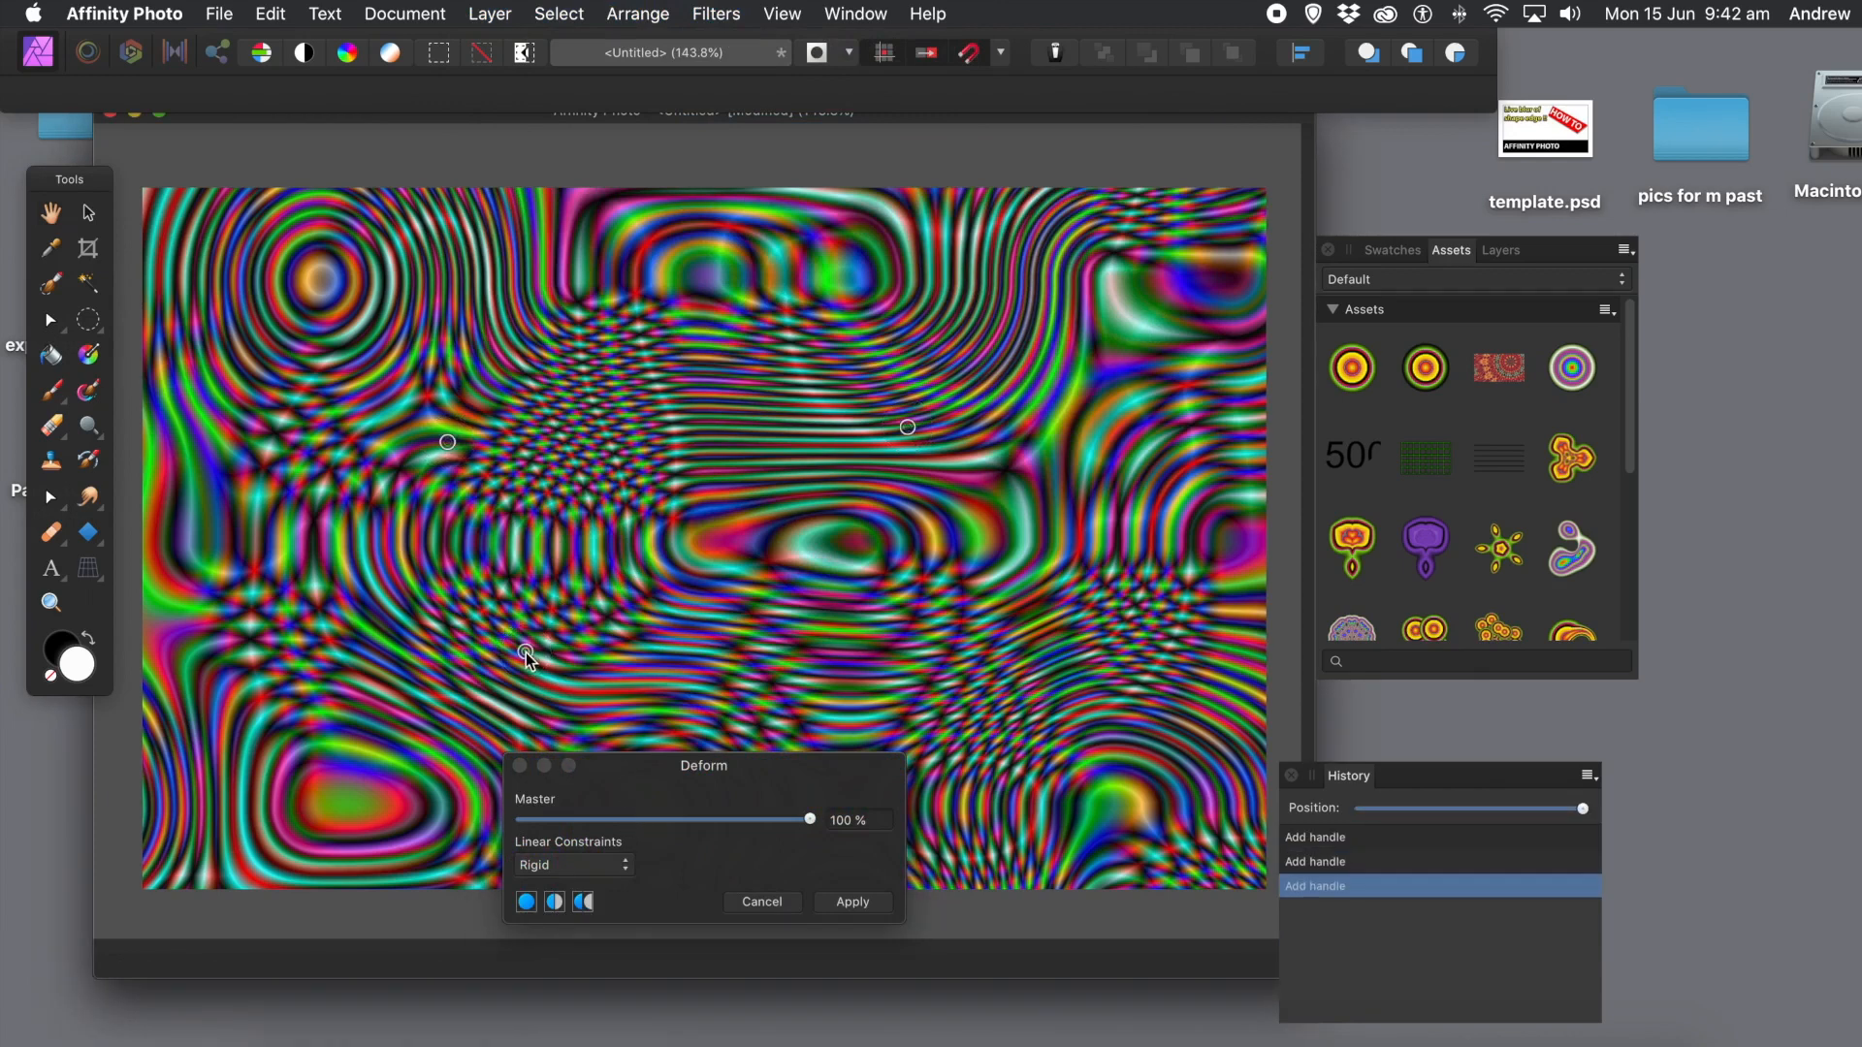
{"action": "left_click", "coordinate": [1019, 636]}
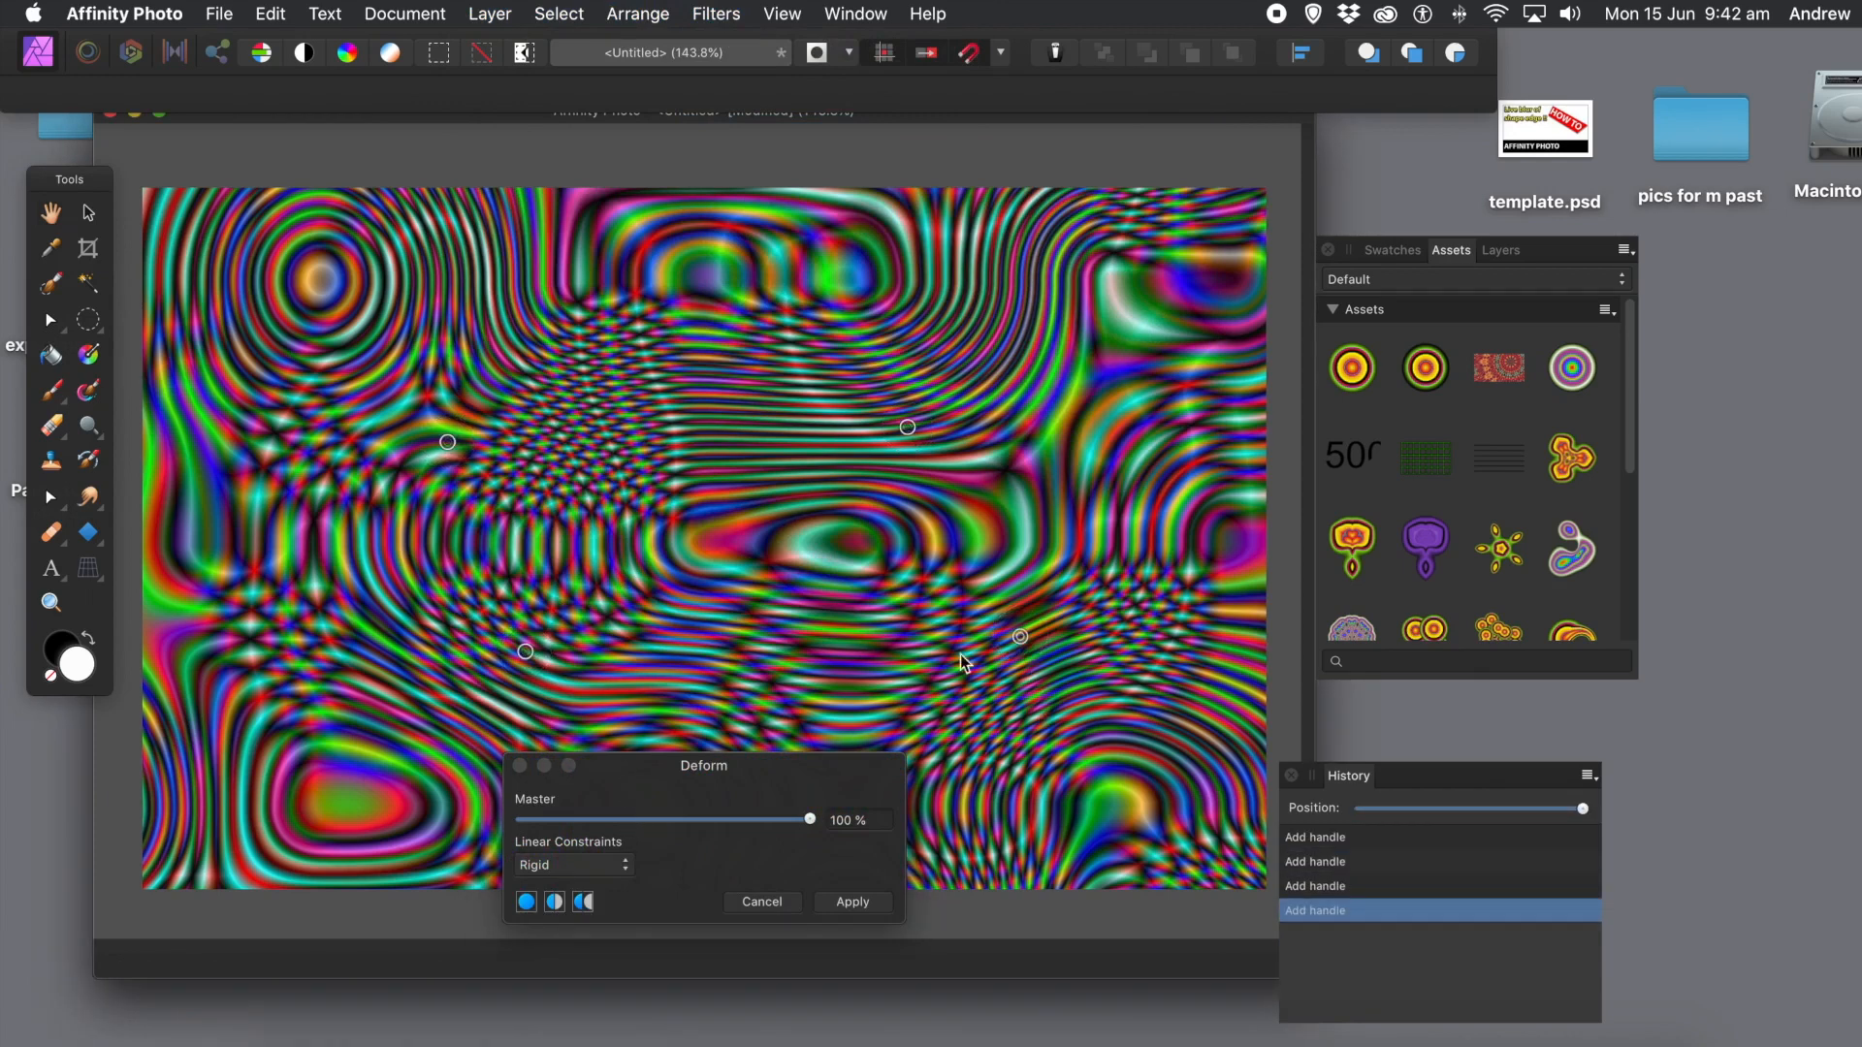
Step: Set the Deform linear constraints to Similarity and pull the upper-left handle up to the image's top edge
{"action": "left_click", "coordinate": [618, 865]}
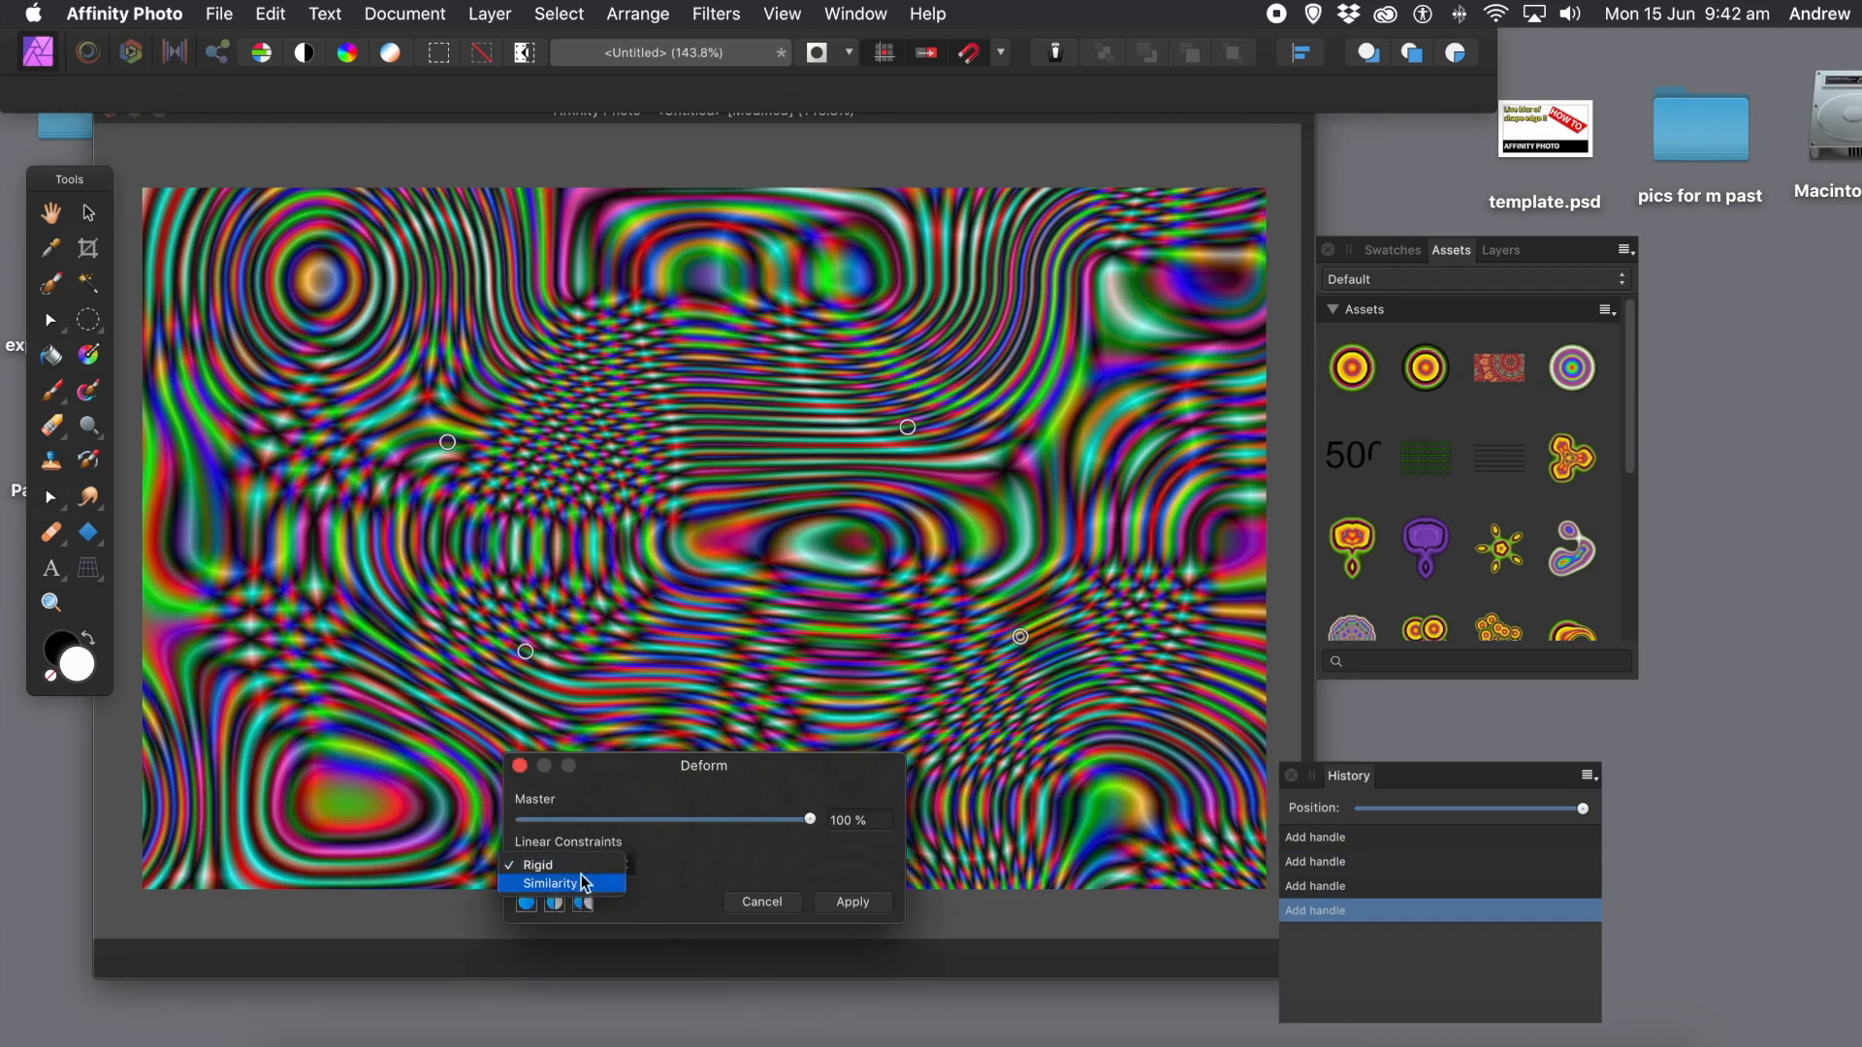
{"action": "left_click", "coordinate": [582, 884]}
{"action": "left_click_drag", "start_coordinate": [447, 444], "coordinate": [300, 183]}
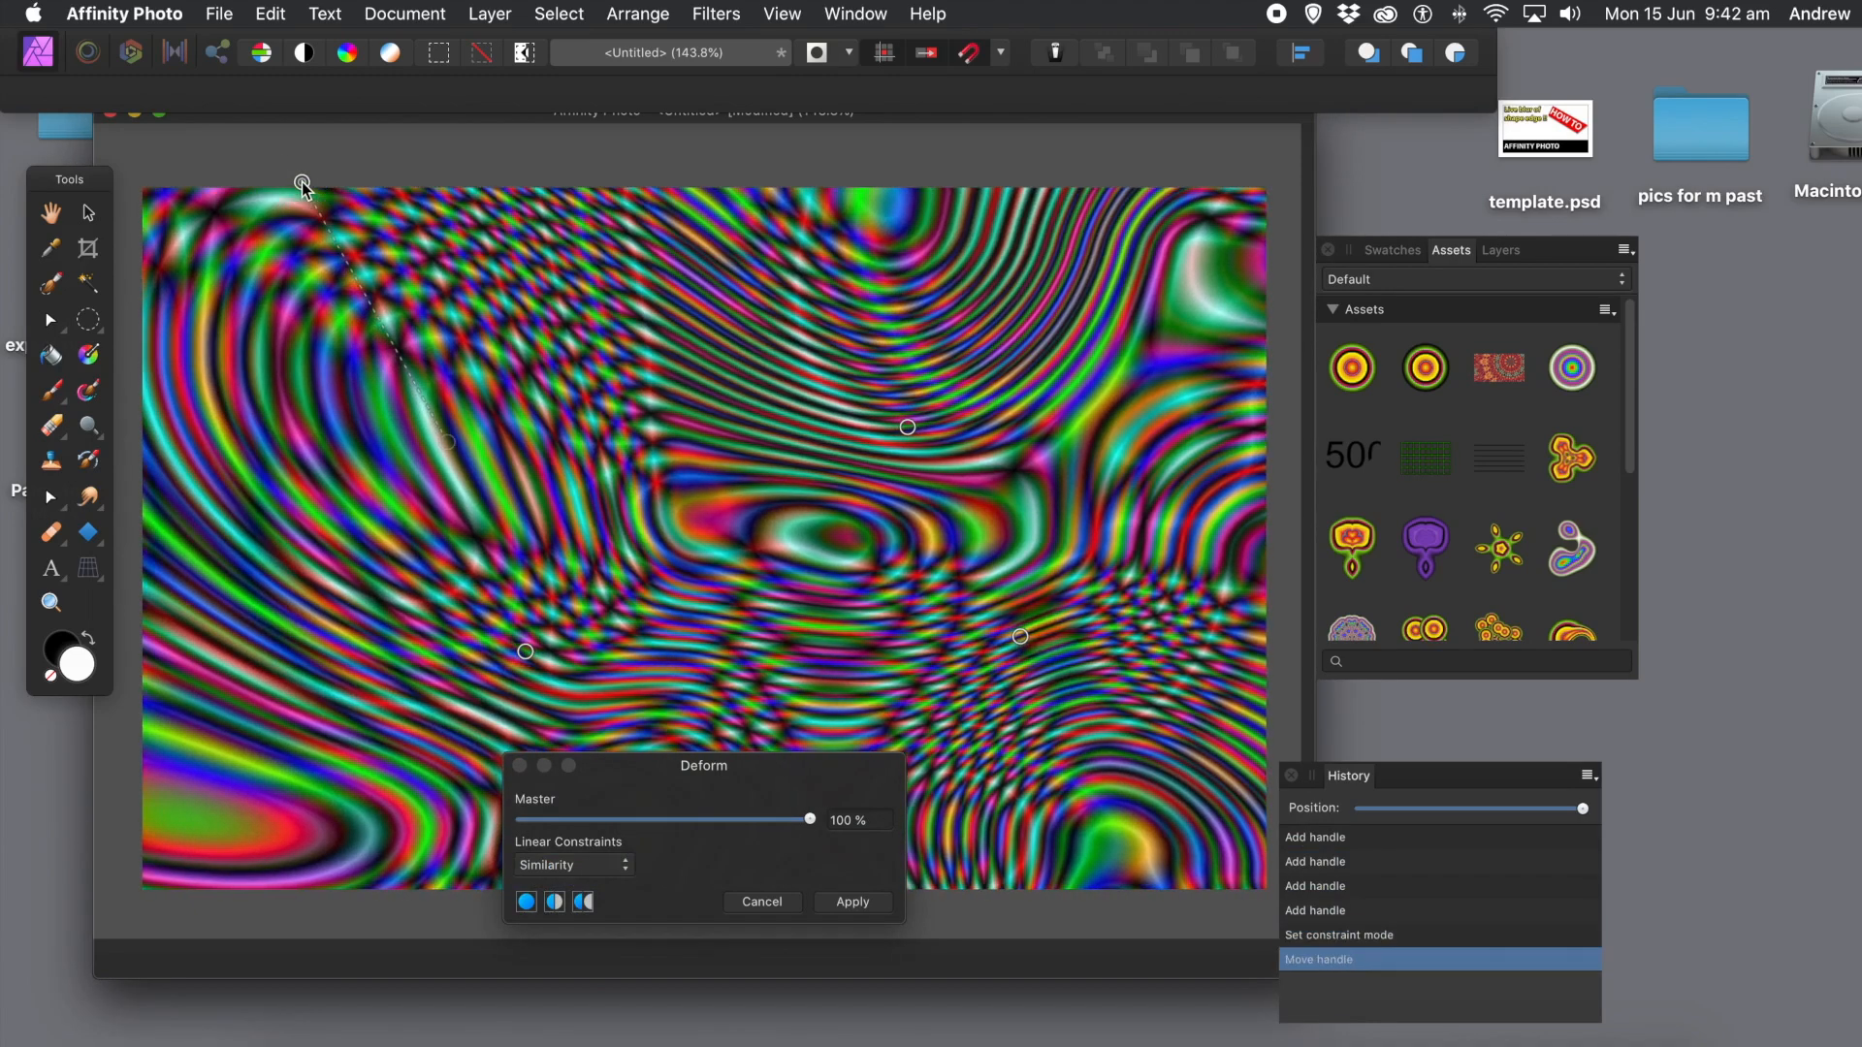
Step: Add a handle above the image centre and move it near the lower-right handle, and pull the upper-right handle to the image's lower left
{"action": "left_click", "coordinate": [619, 400]}
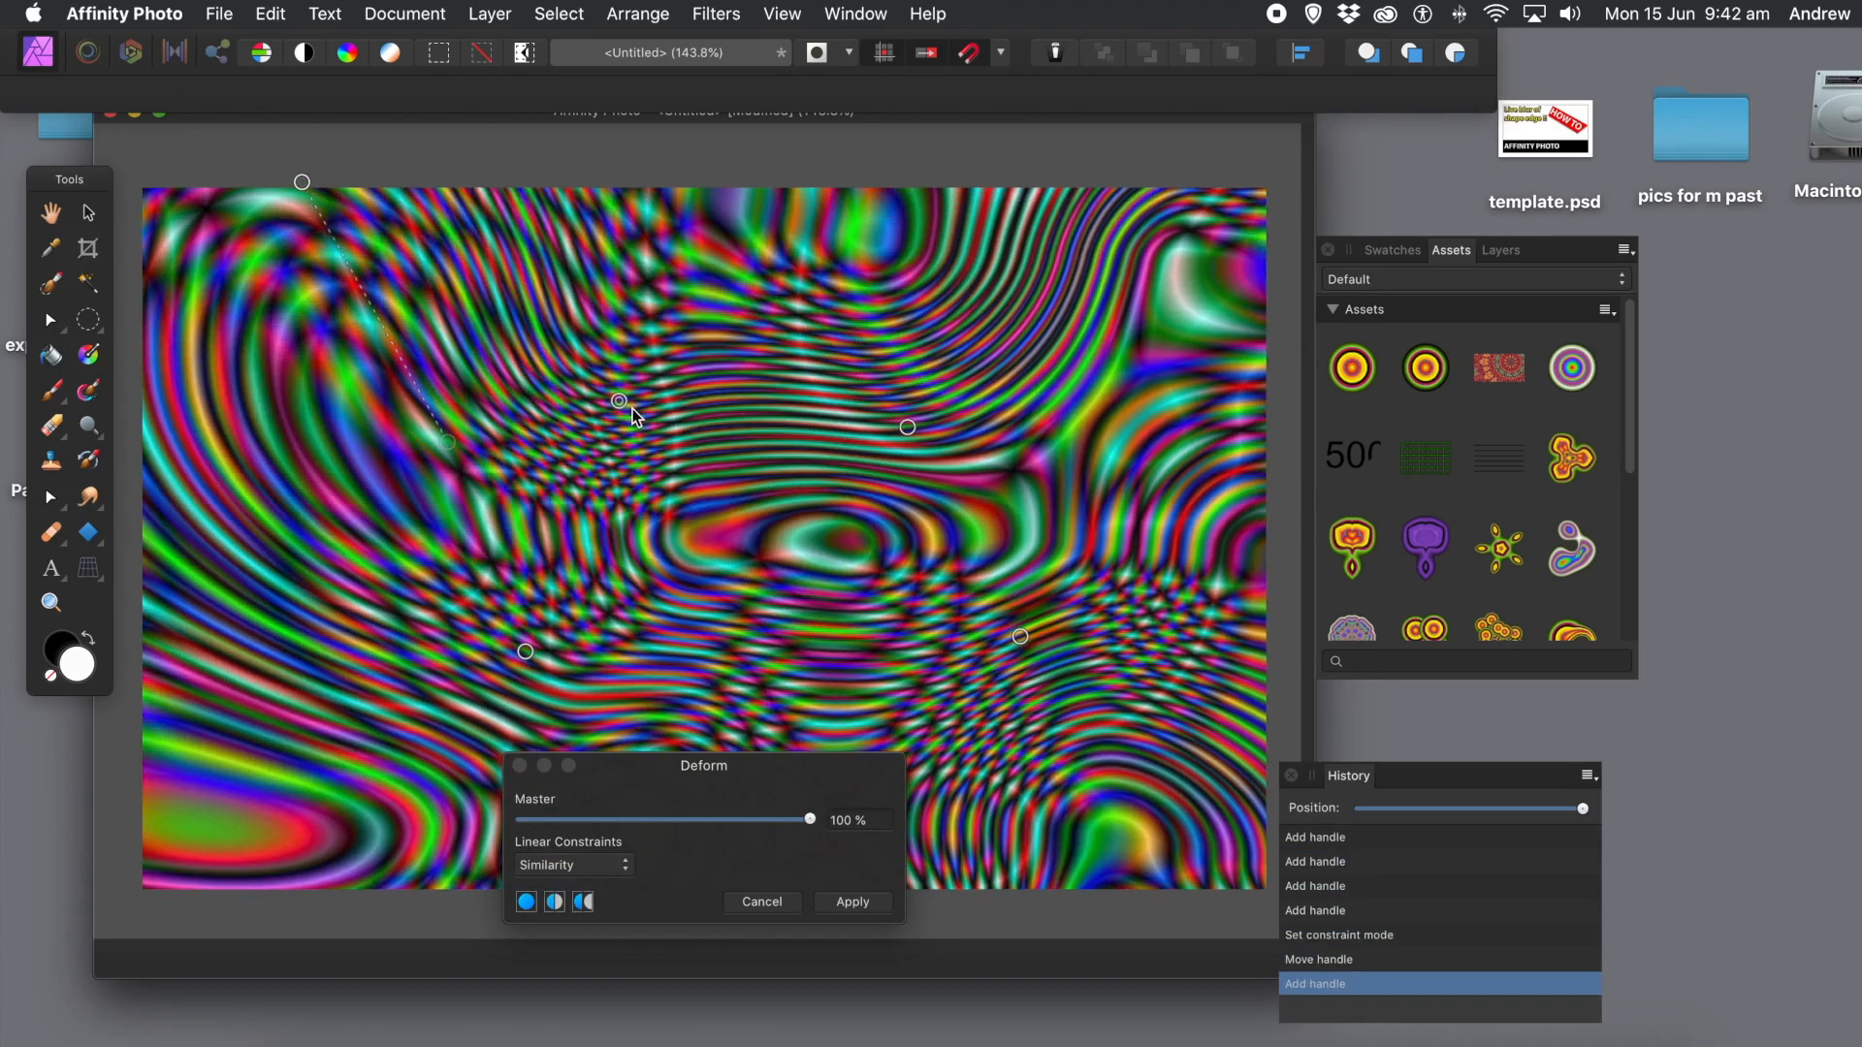
{"action": "left_click_drag", "start_coordinate": [619, 401], "coordinate": [937, 614]}
{"action": "left_click_drag", "start_coordinate": [906, 427], "coordinate": [317, 698]}
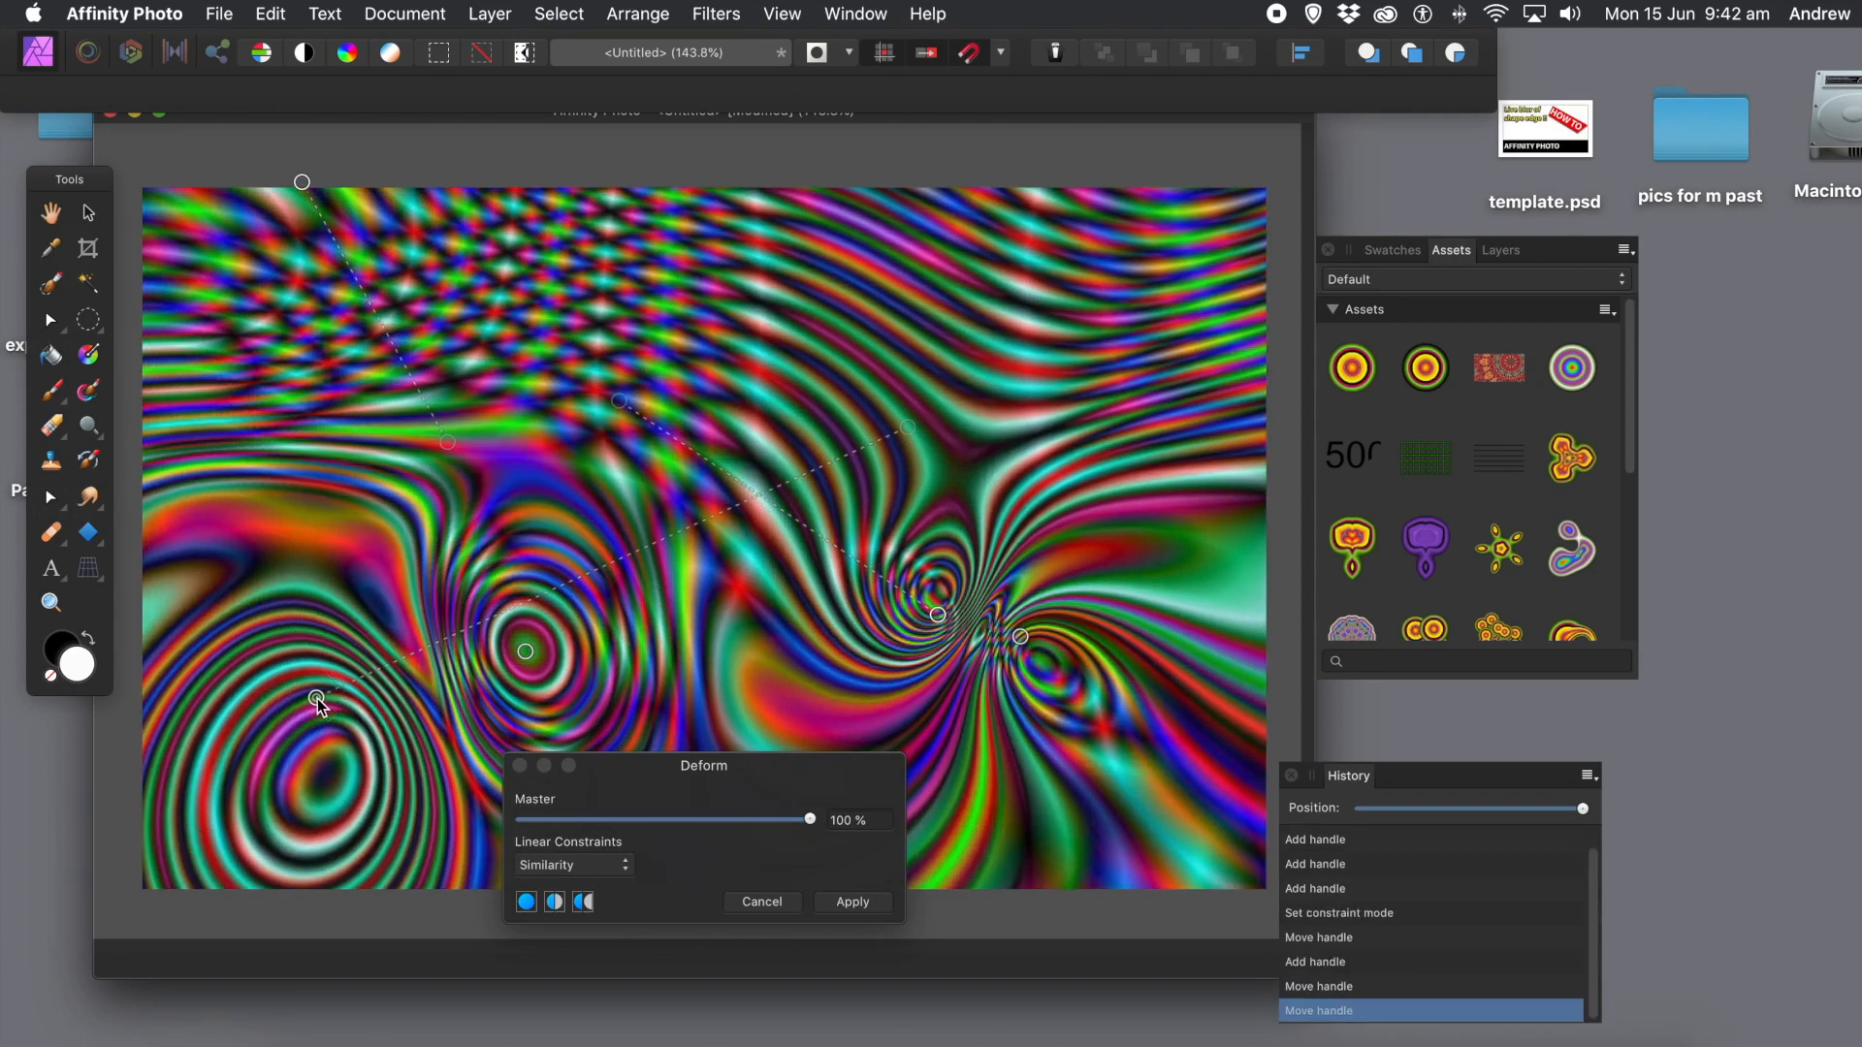
Step: Add two handles near the centre, pull one to the image's upper right and the other to its upper left, and apply the deformation
{"action": "left_click", "coordinate": [662, 471]}
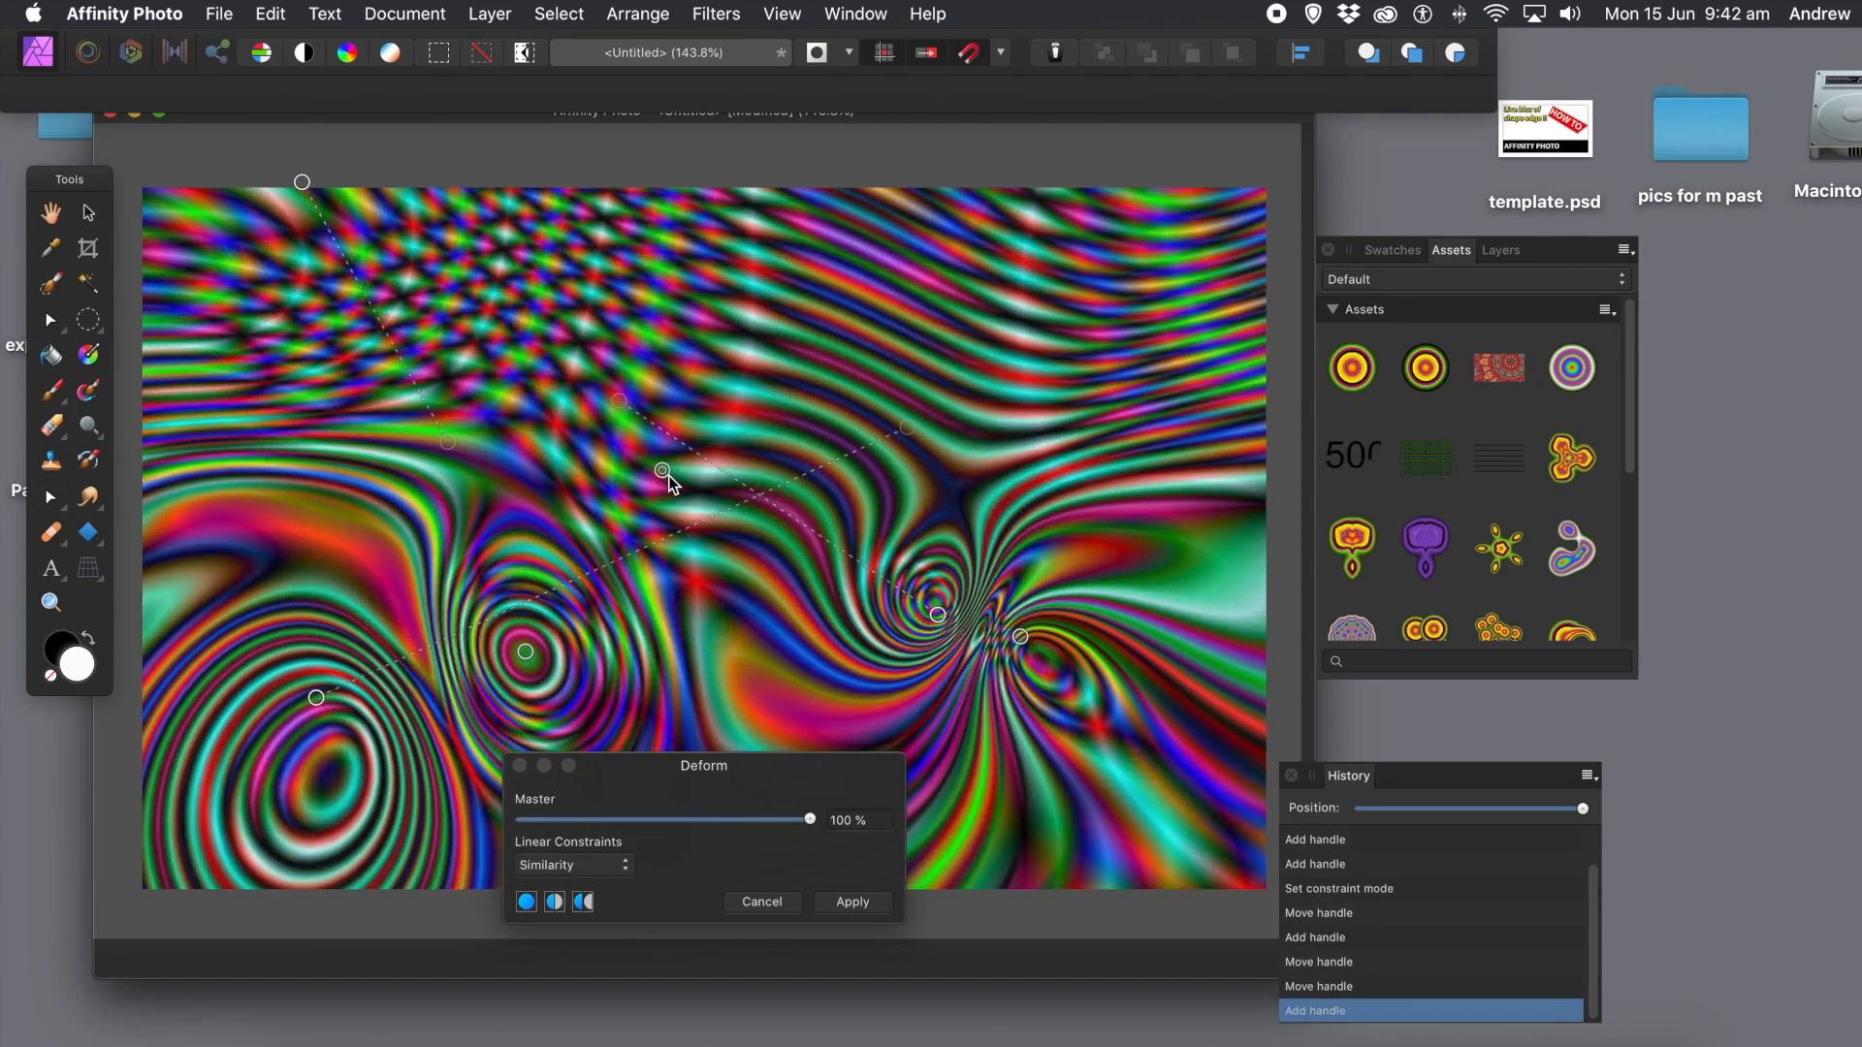
{"action": "left_click_drag", "start_coordinate": [665, 473], "coordinate": [992, 242]}
{"action": "left_click_drag", "start_coordinate": [695, 585], "coordinate": [331, 282]}
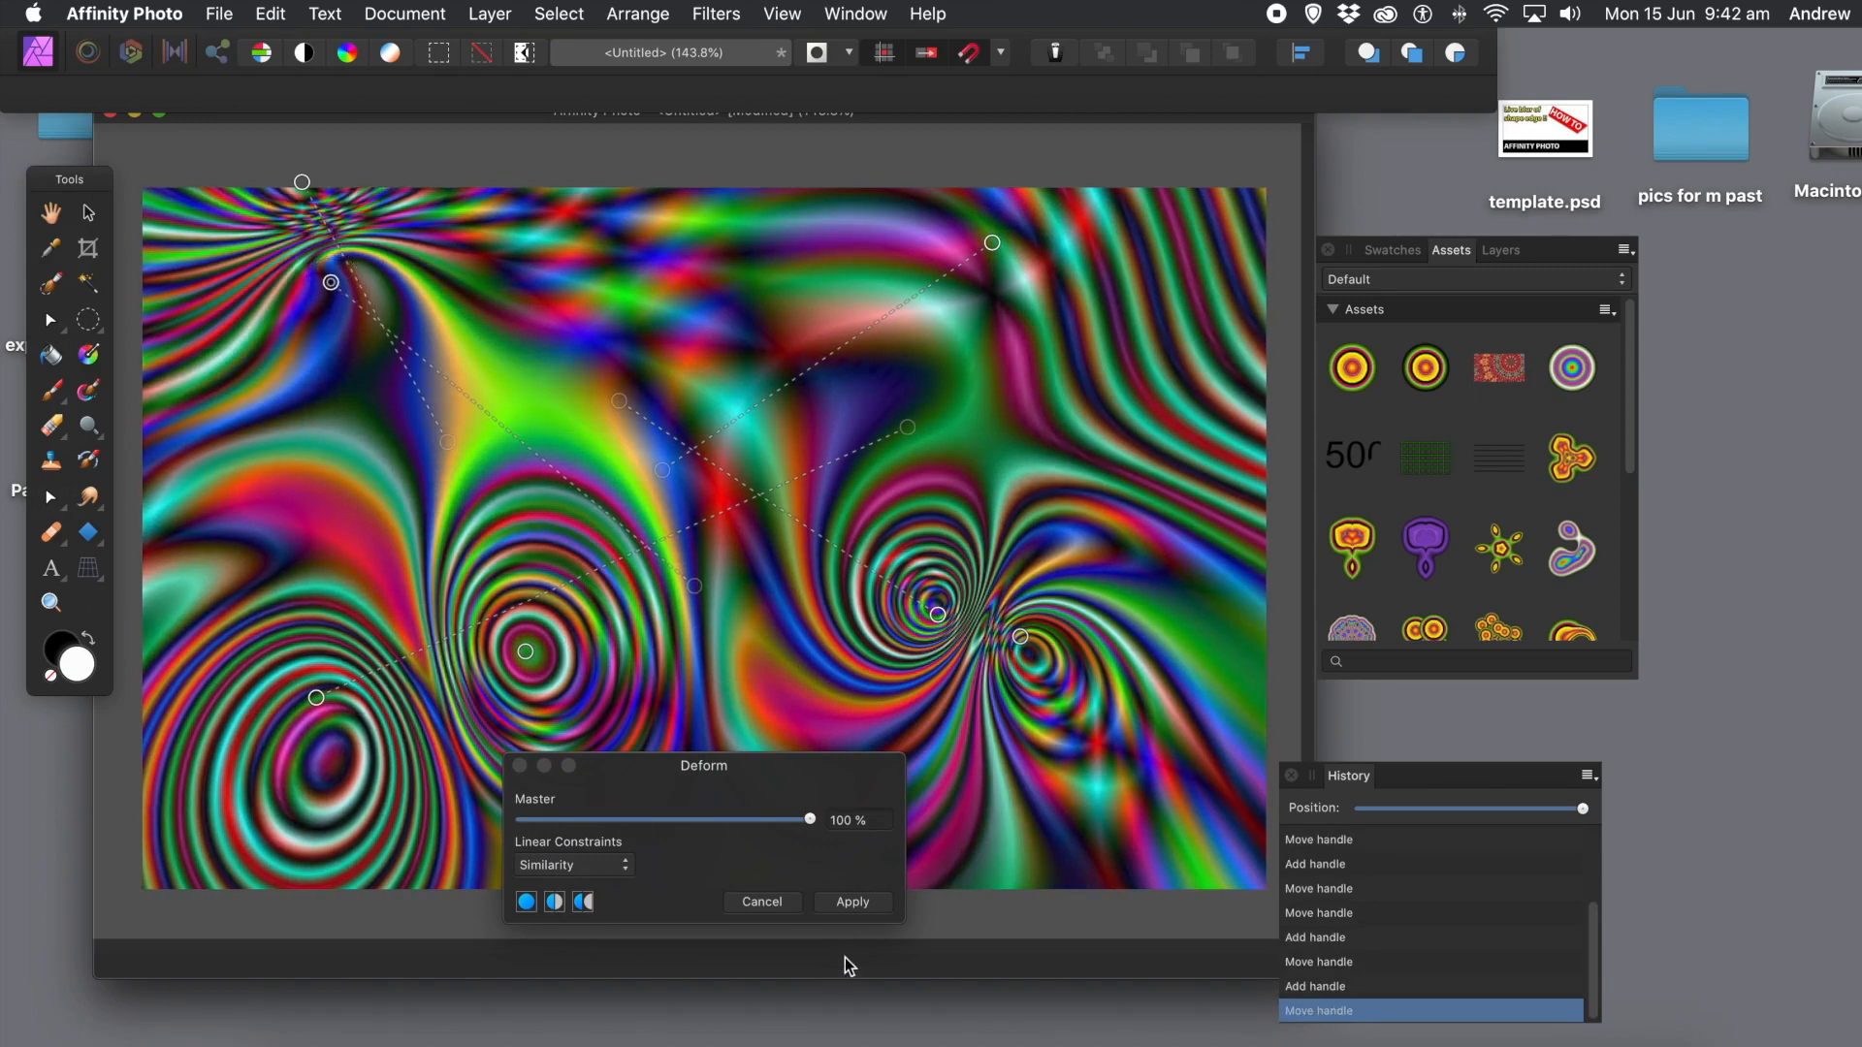
{"action": "left_click", "coordinate": [851, 897]}
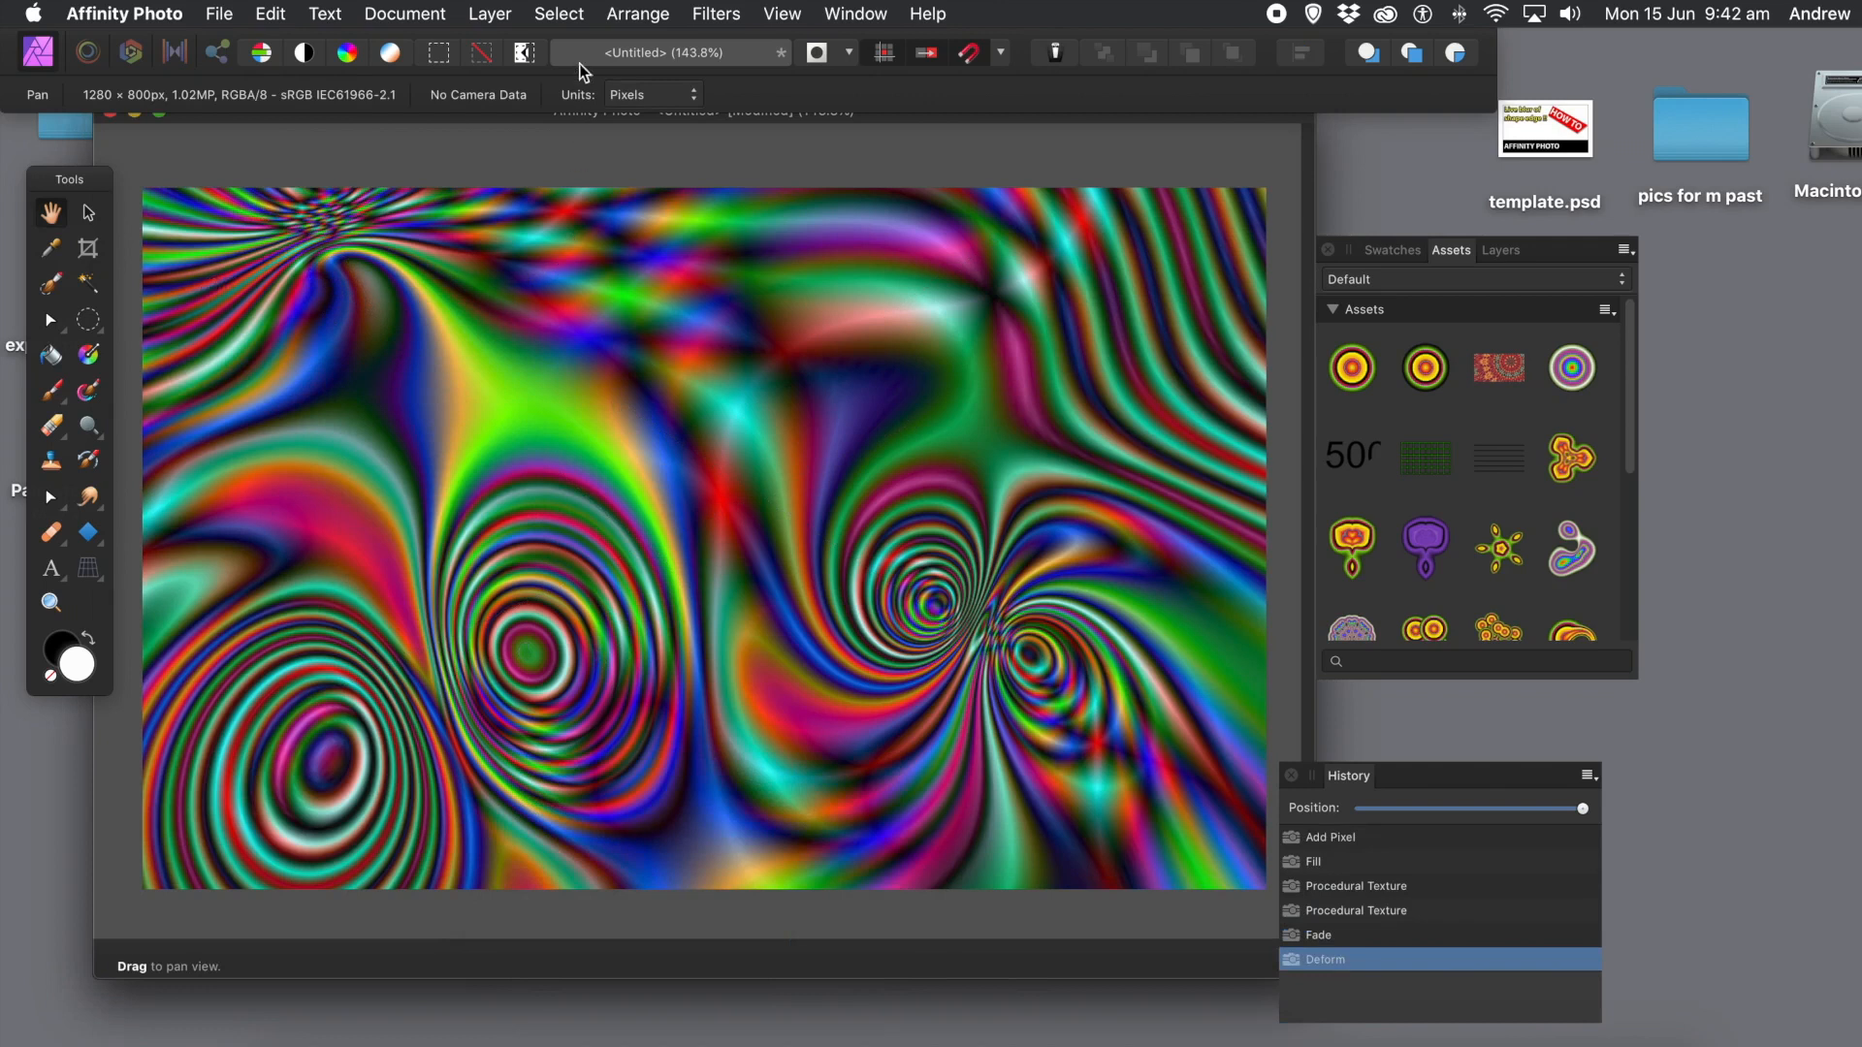
Step: Add a live Procedural Texture filter layer and load the "Perlin color 1" preset from the Andrew 1 category
{"action": "left_click", "coordinate": [470, 16]}
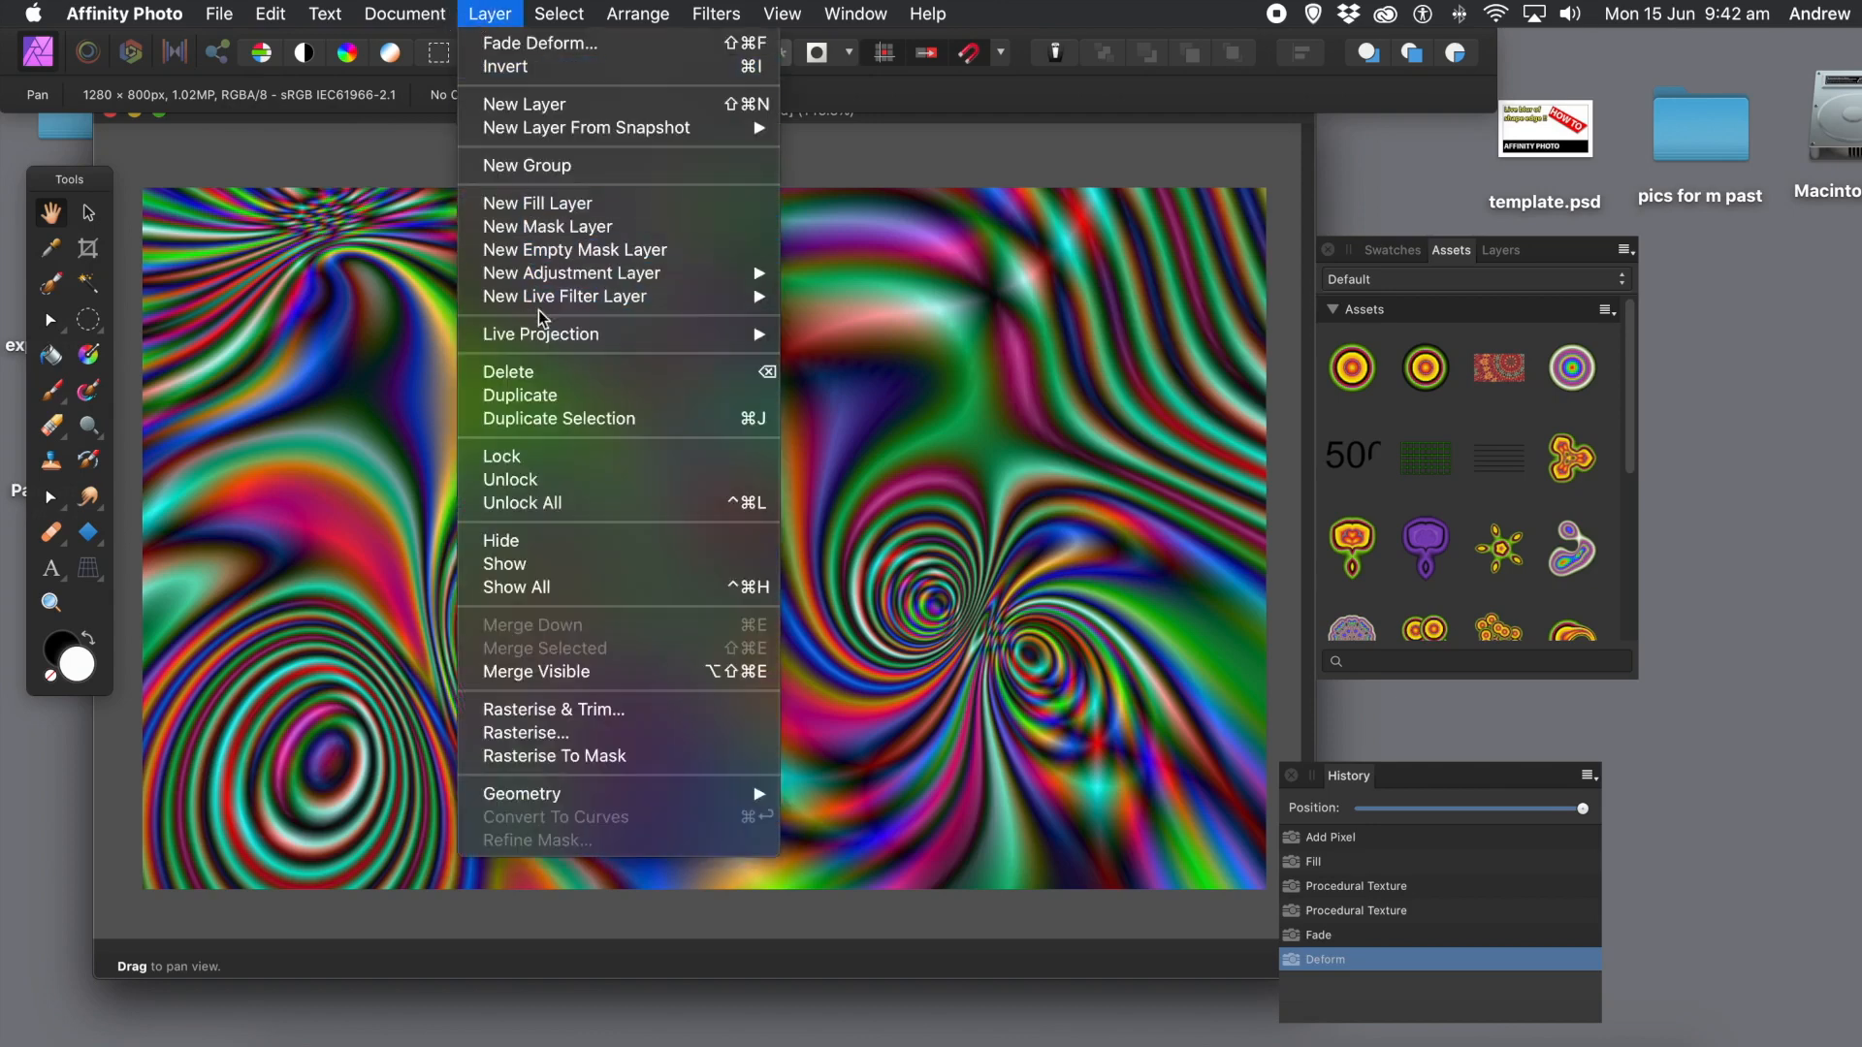
{"action": "mouse_move", "coordinate": [549, 305]}
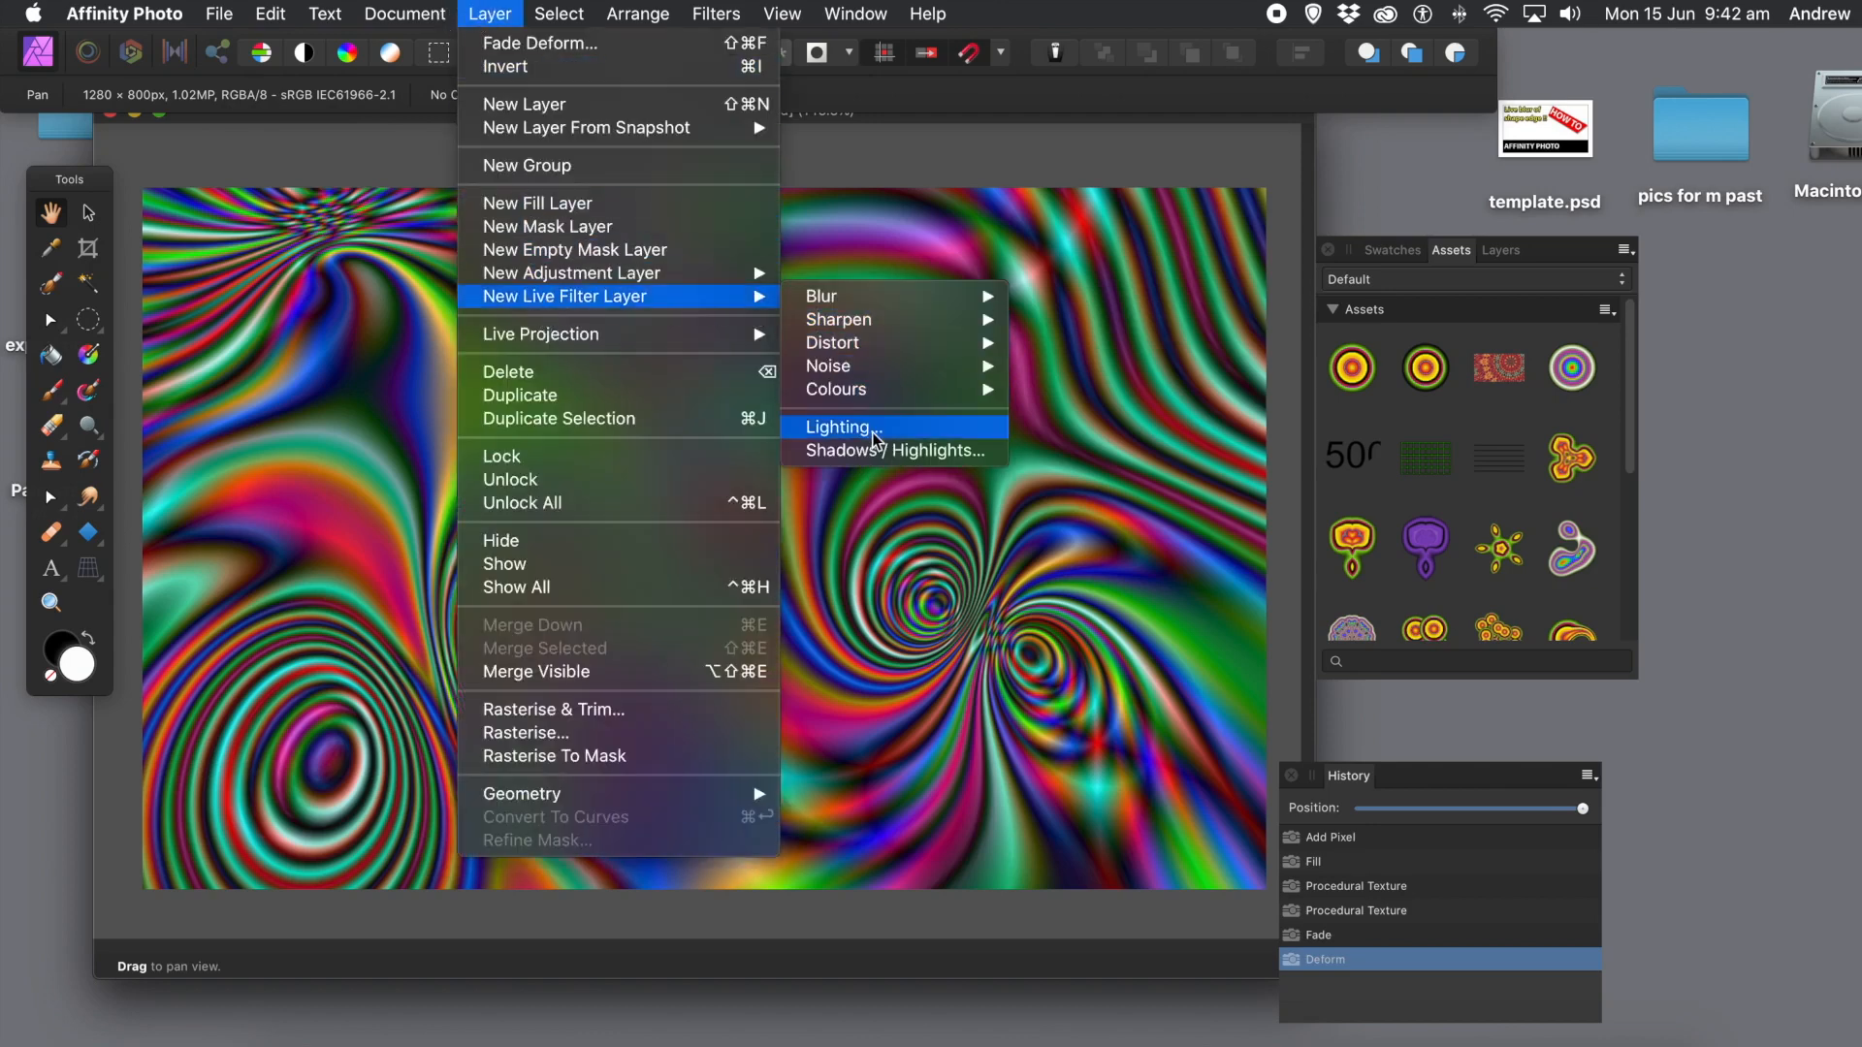
{"action": "mouse_move", "coordinate": [880, 400]}
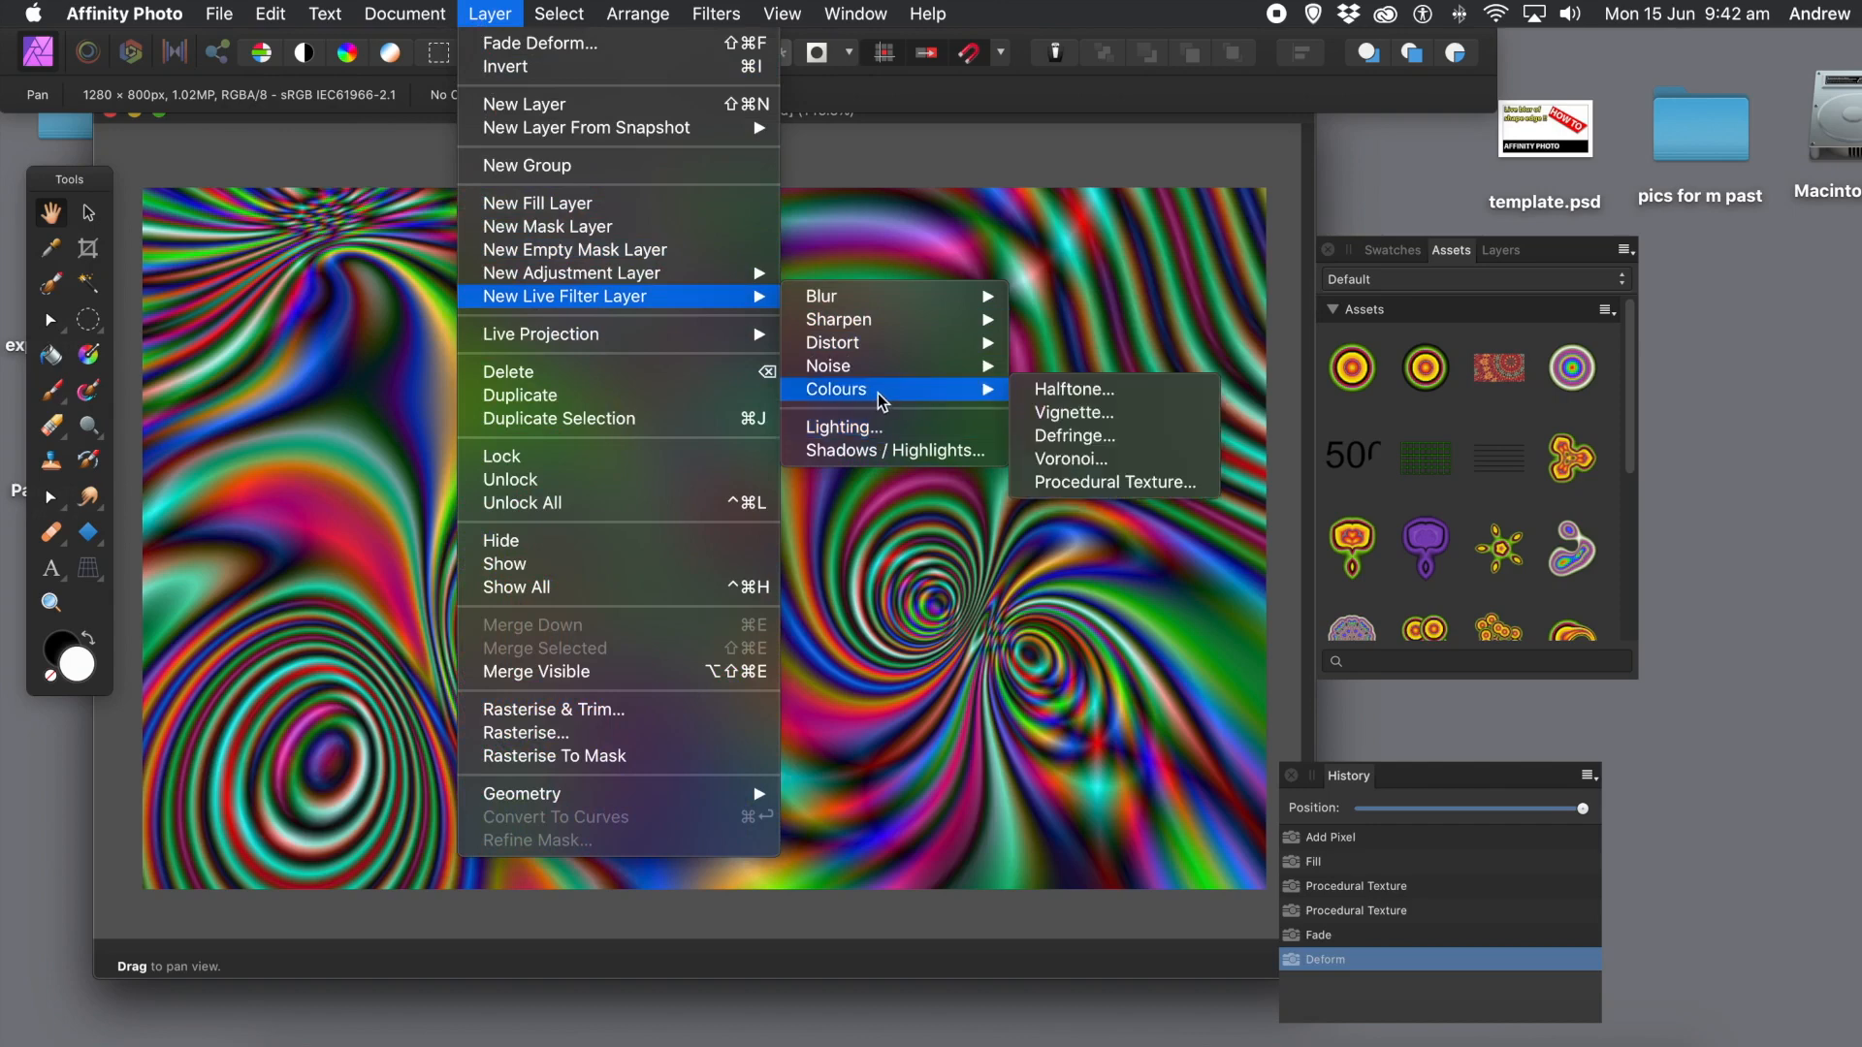
{"action": "left_click", "coordinate": [1098, 482]}
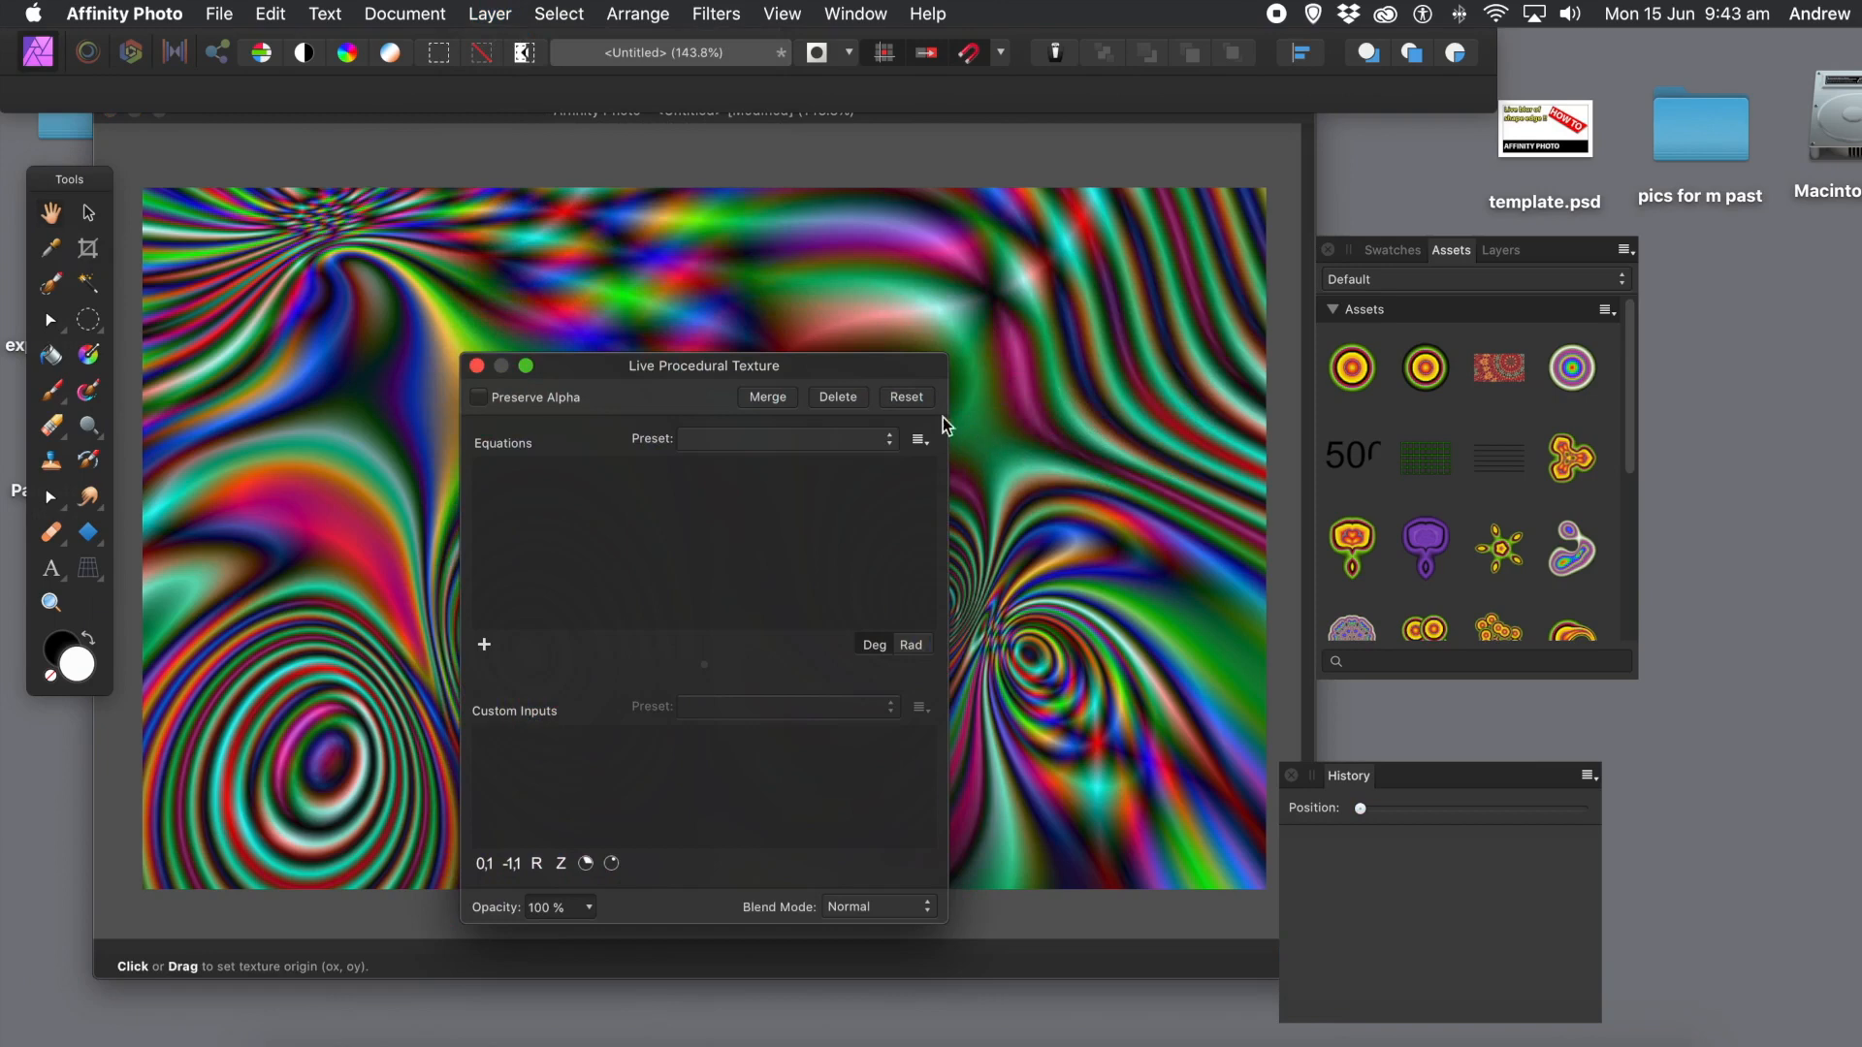
{"action": "left_click_drag", "start_coordinate": [708, 372], "coordinate": [894, 156]}
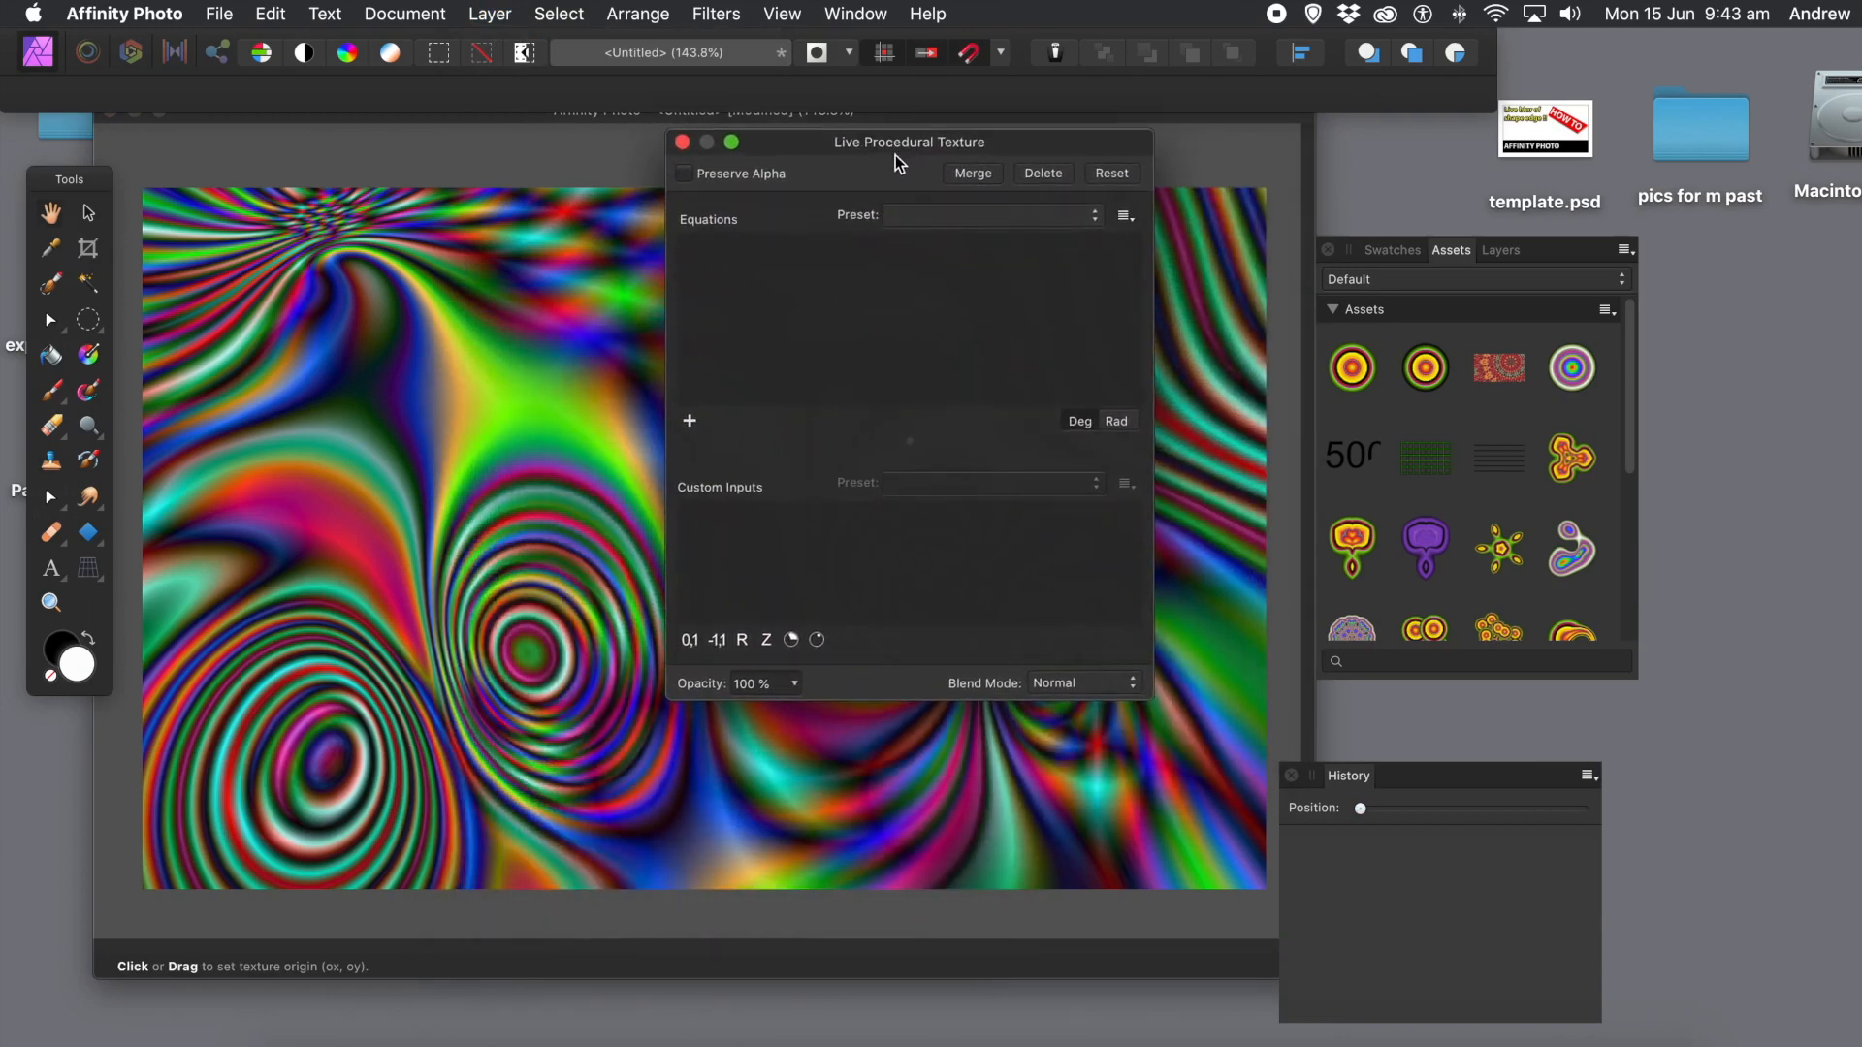
{"action": "left_click", "coordinate": [984, 218]}
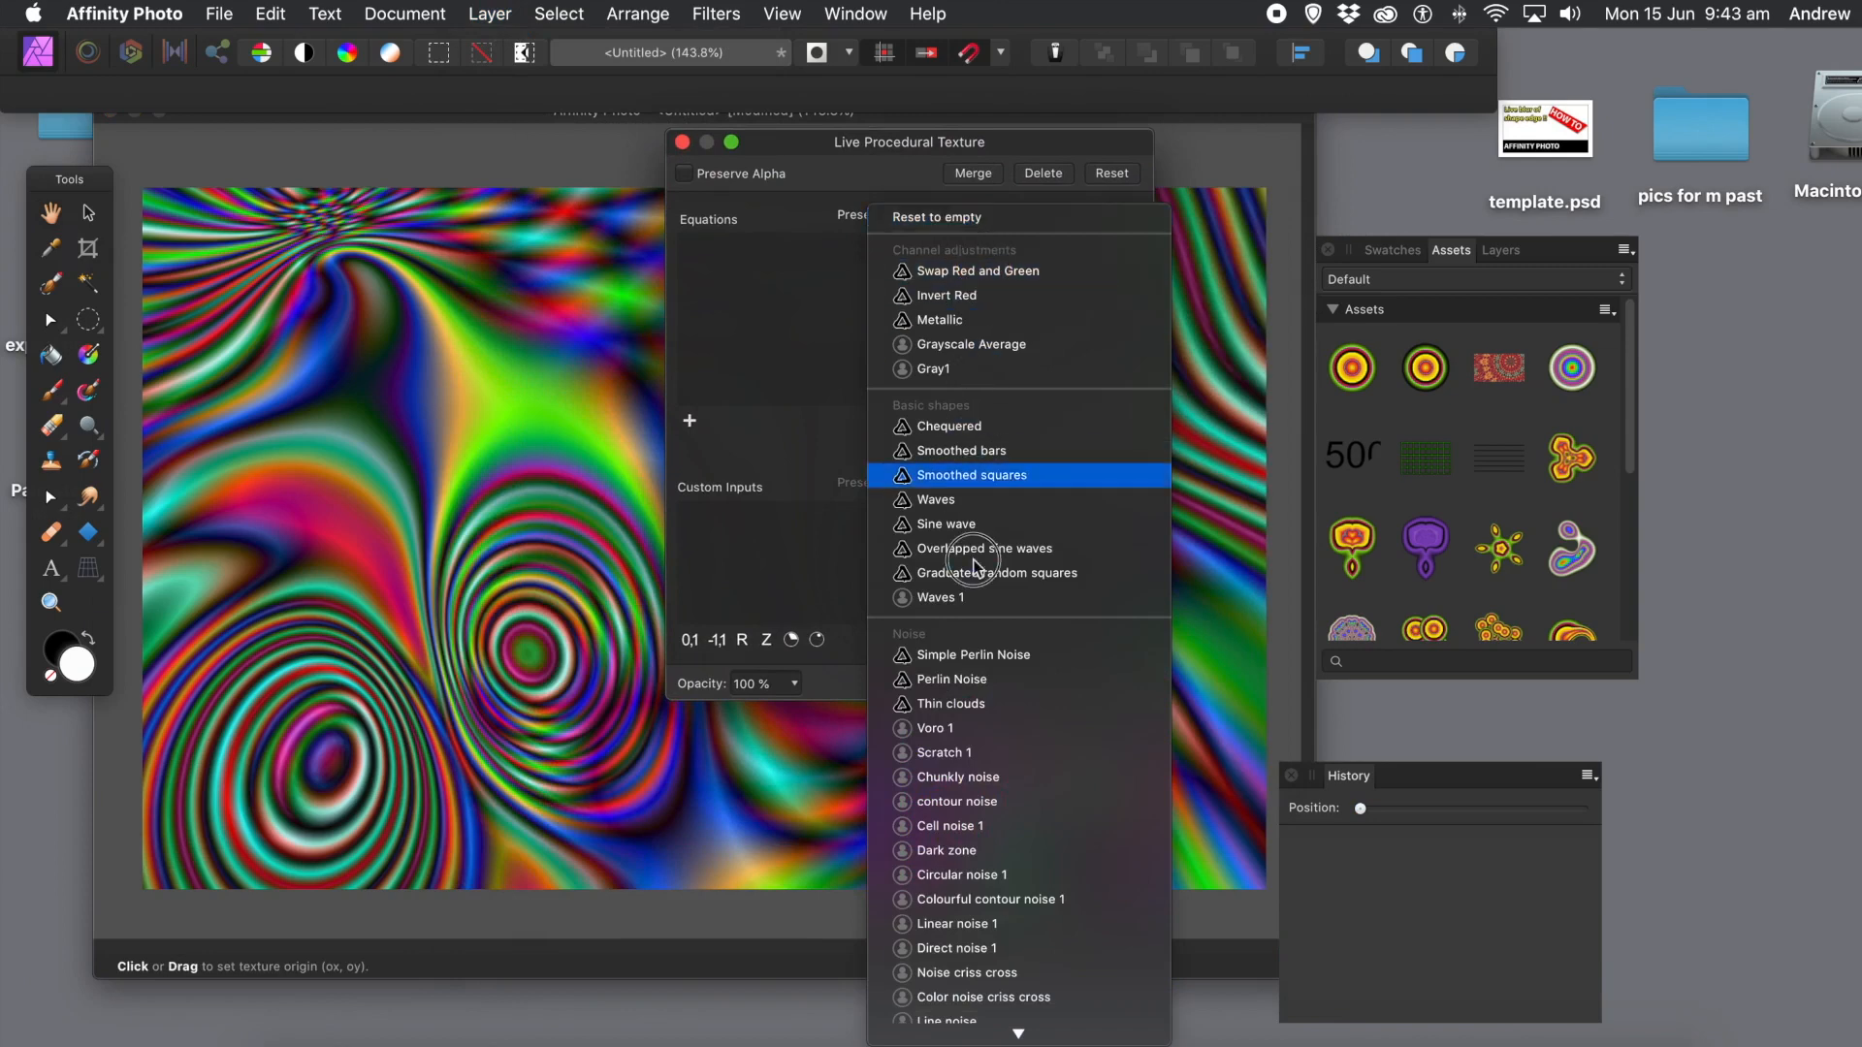
{"action": "mouse_move", "coordinate": [1019, 1034]}
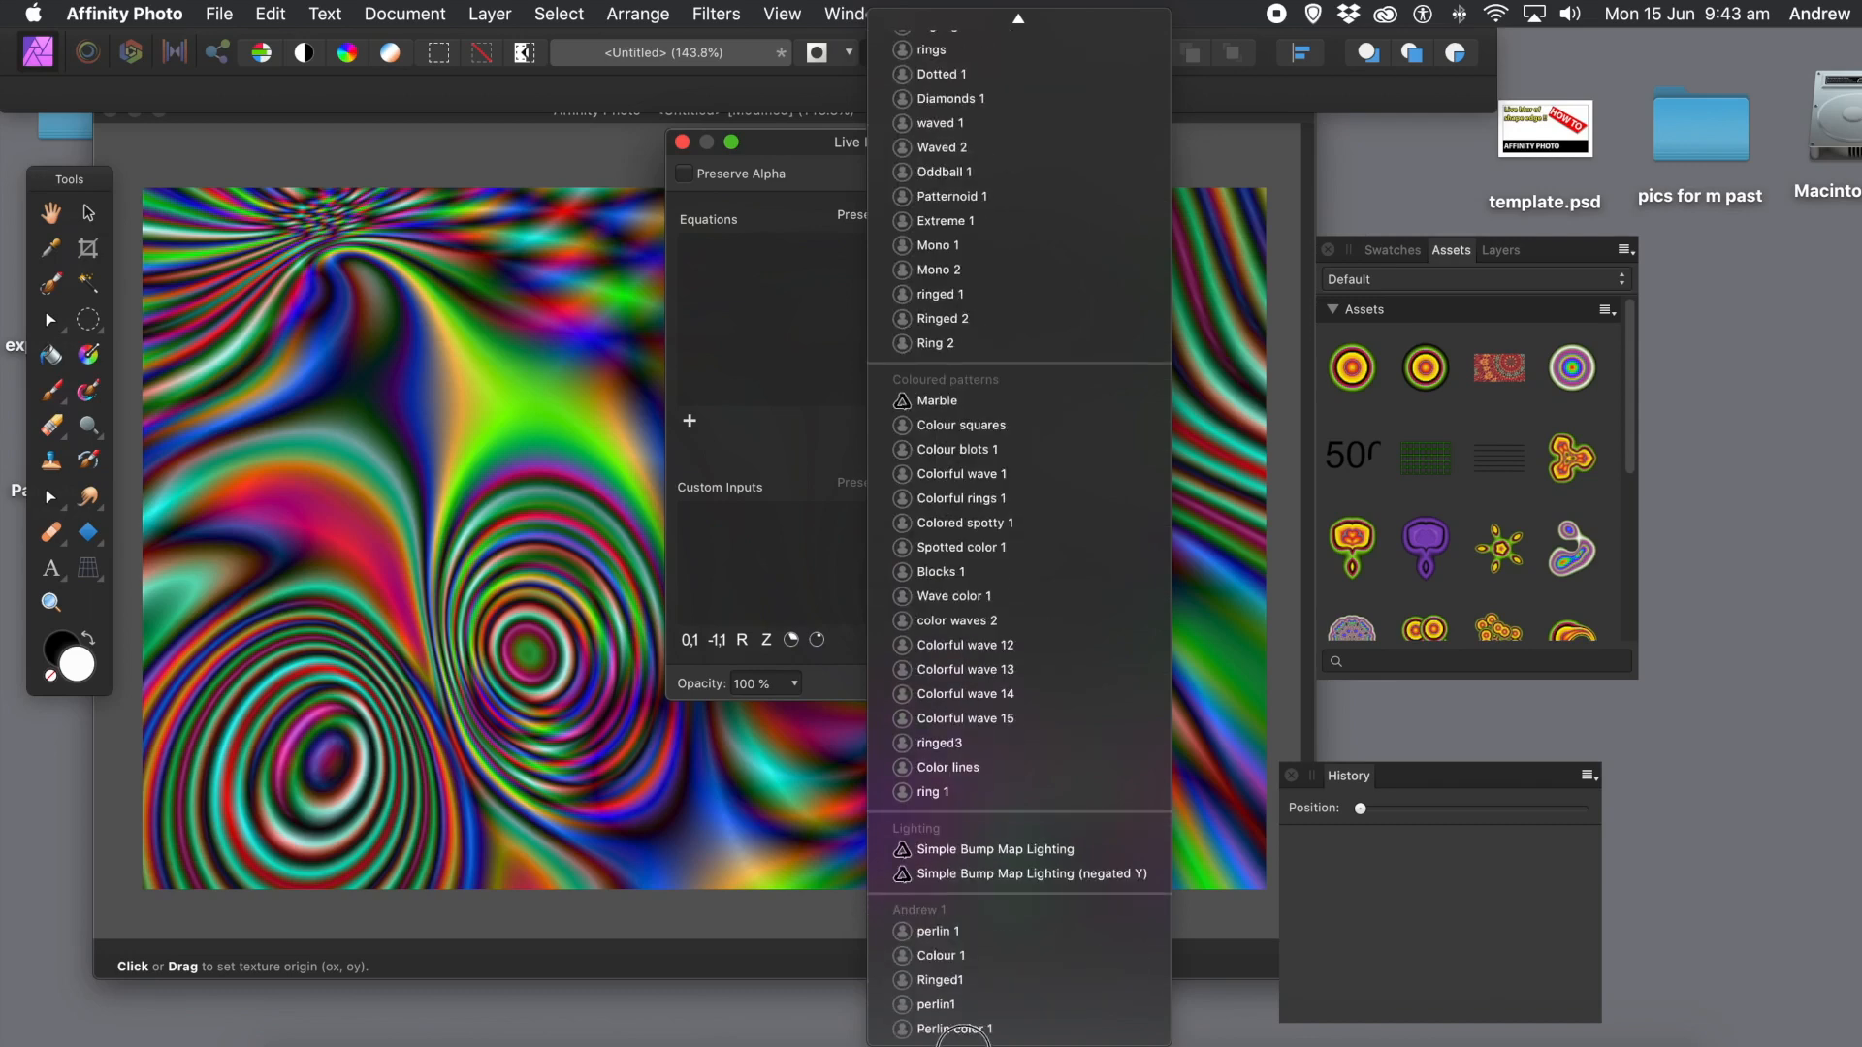
{"action": "left_click", "coordinate": [972, 1030]}
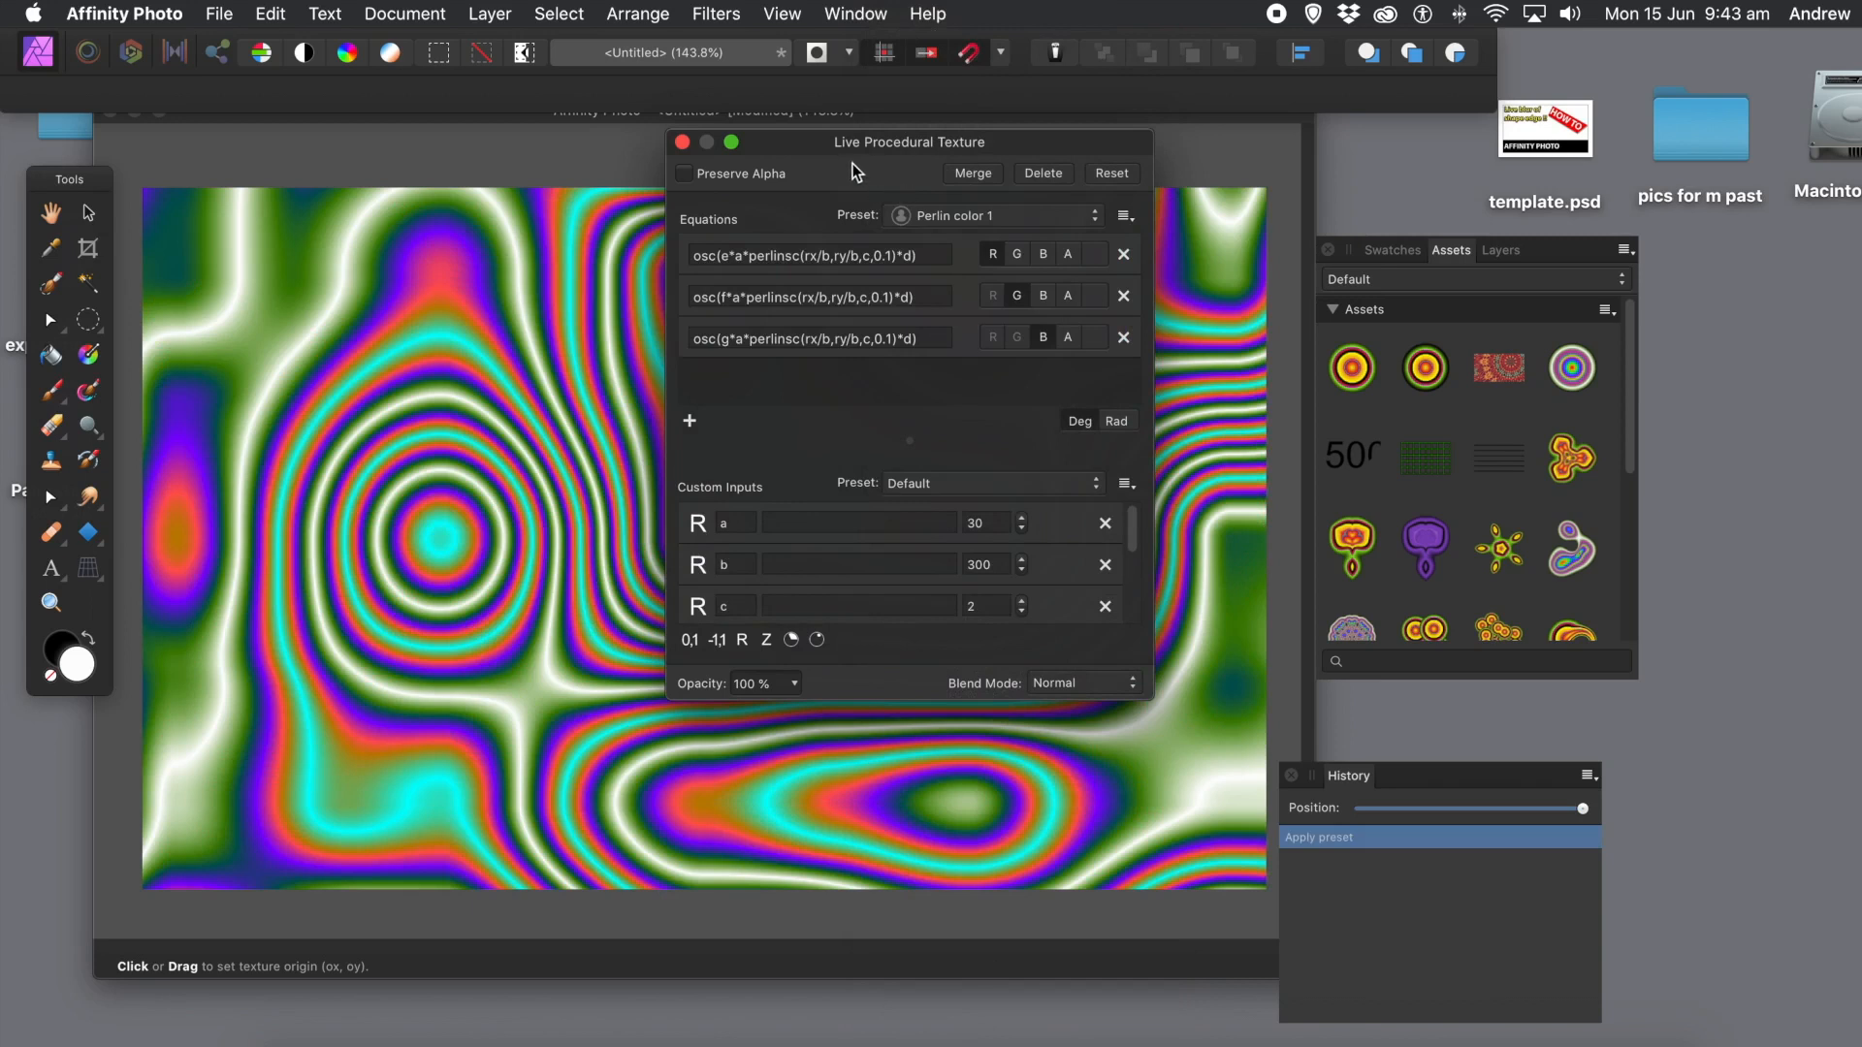
{"action": "left_click_drag", "start_coordinate": [819, 145], "coordinate": [940, 76]}
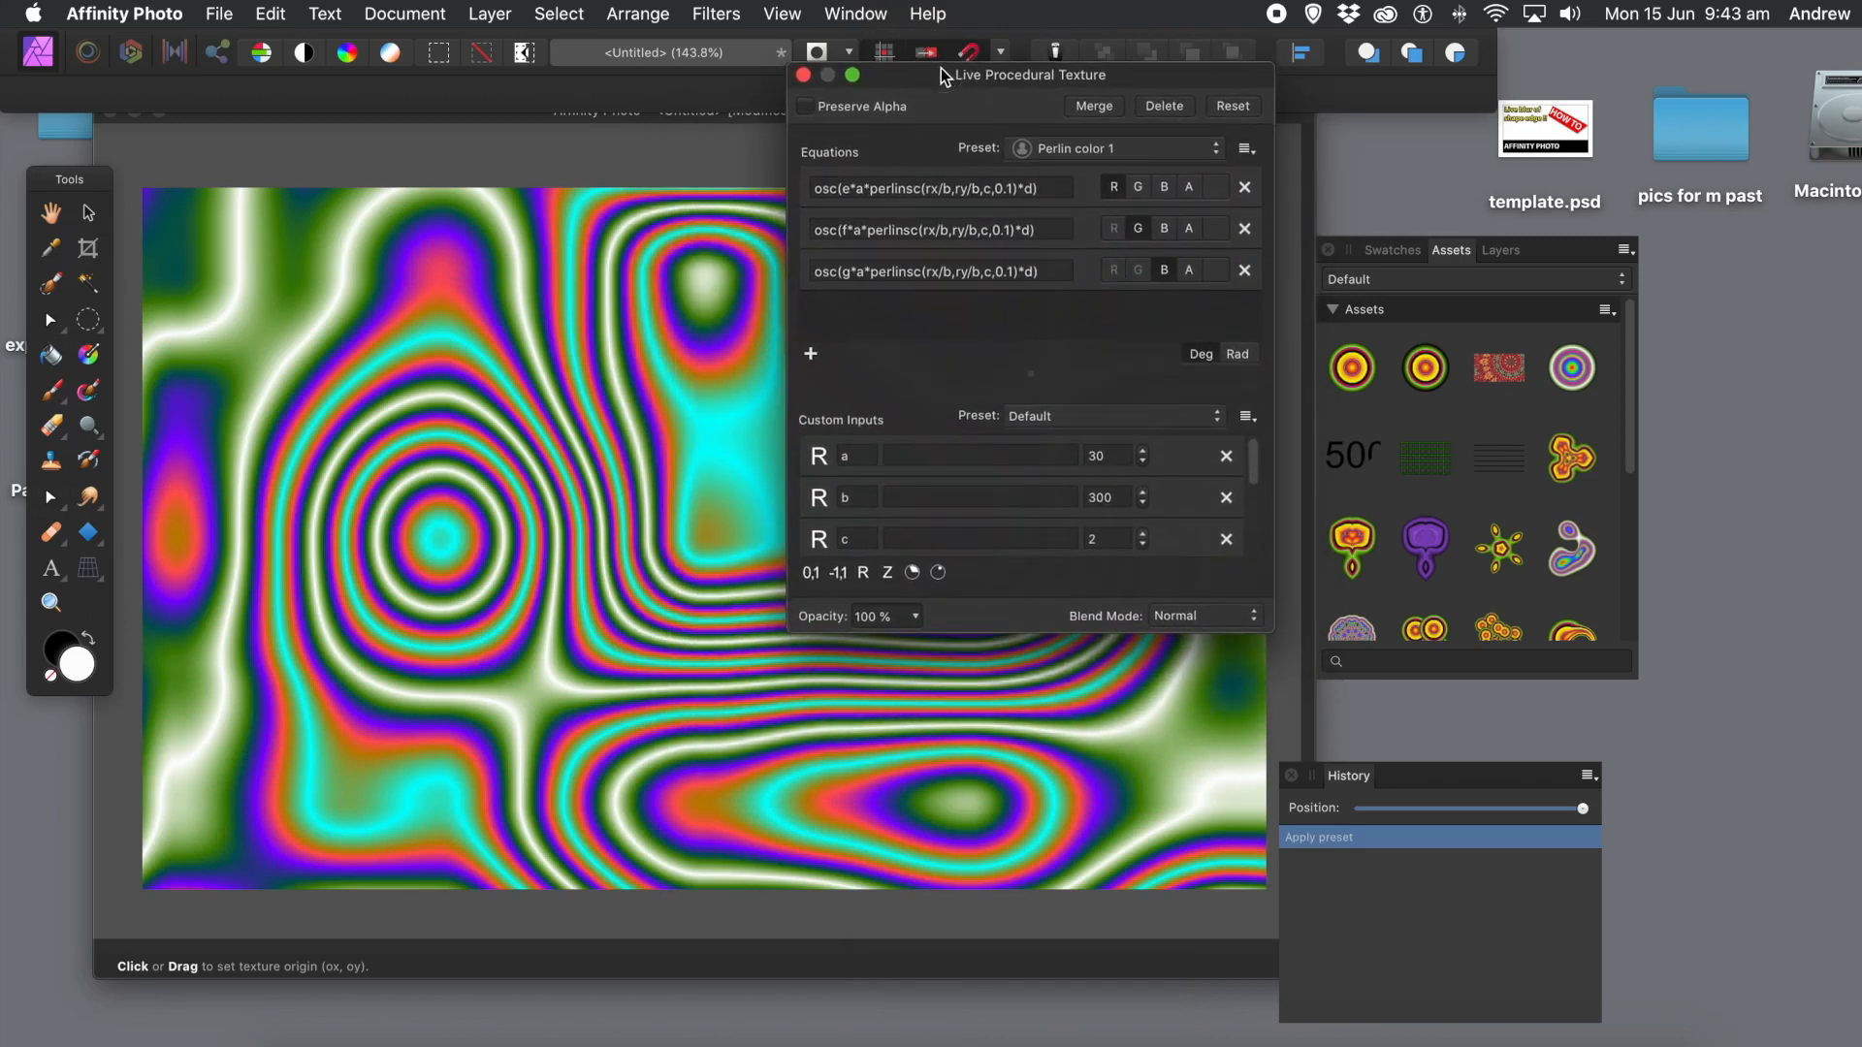
Step: Try the Darken blend mode on the live procedural texture, and set it to Lighten
{"action": "left_click", "coordinate": [1196, 615]}
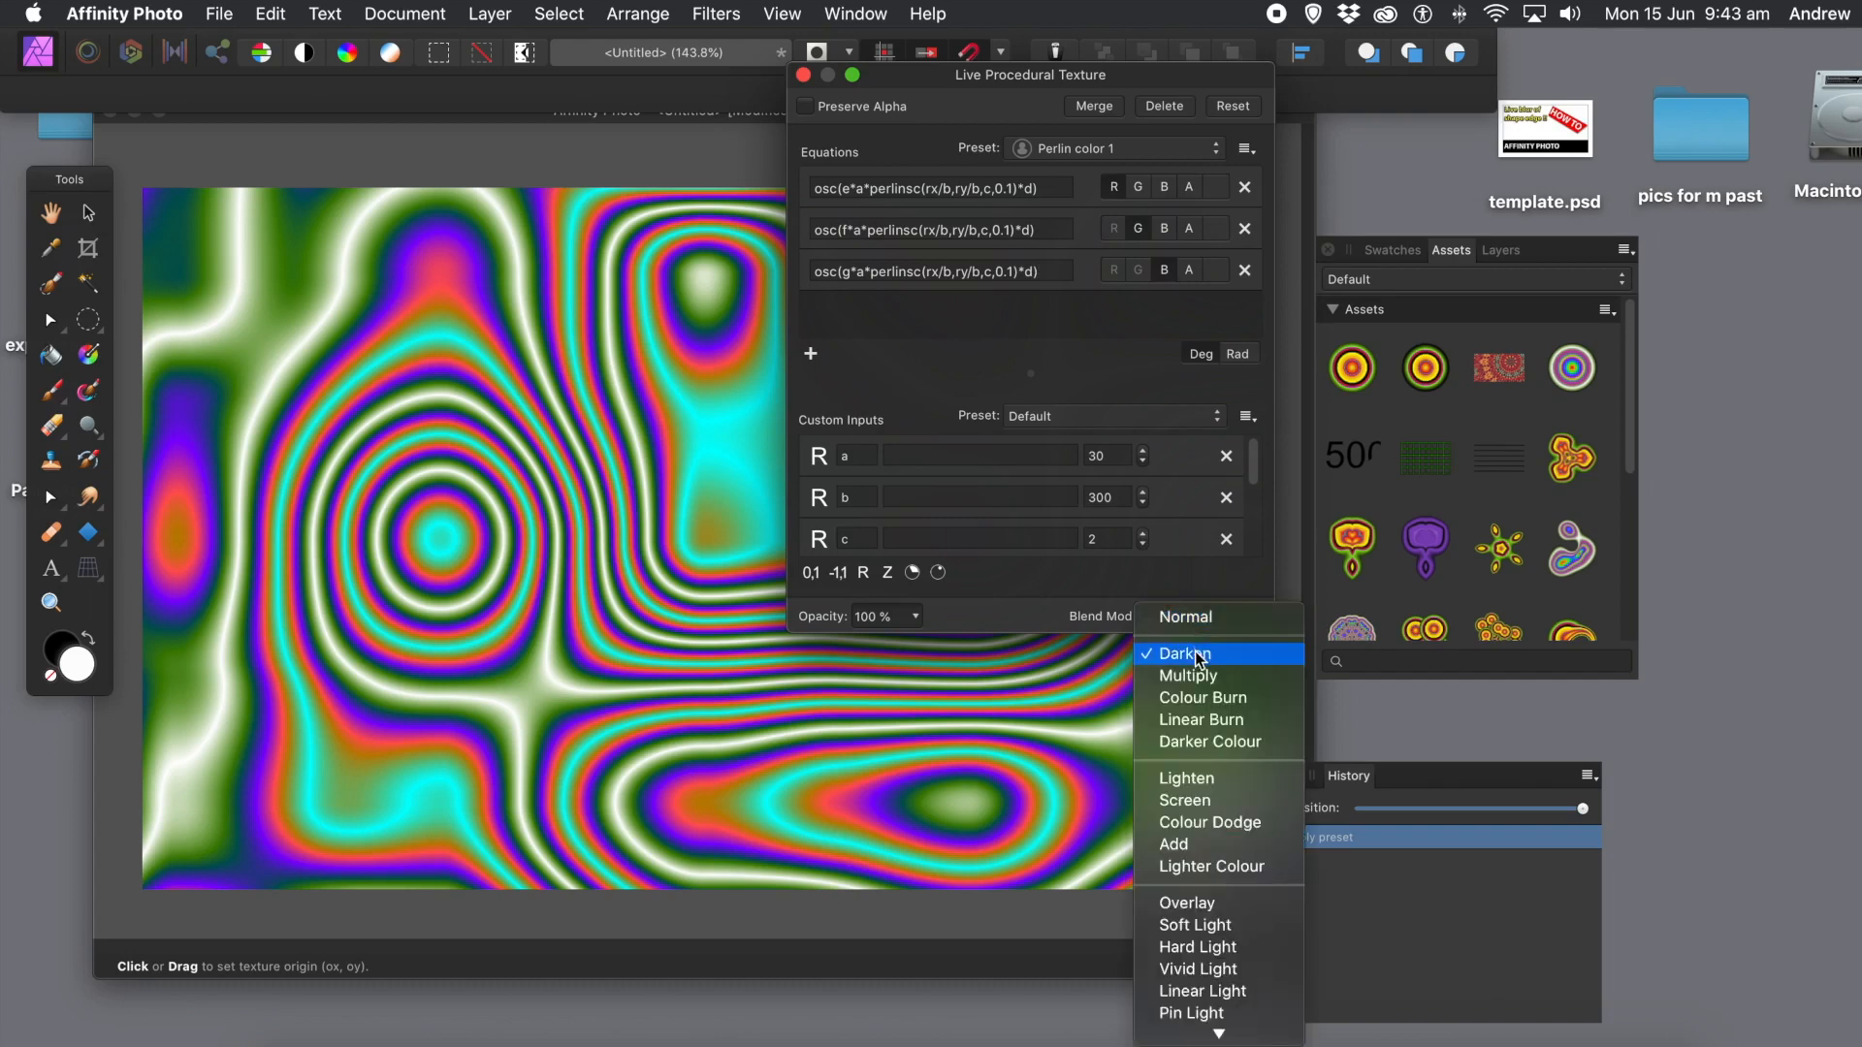
{"action": "left_click", "coordinate": [1197, 655]}
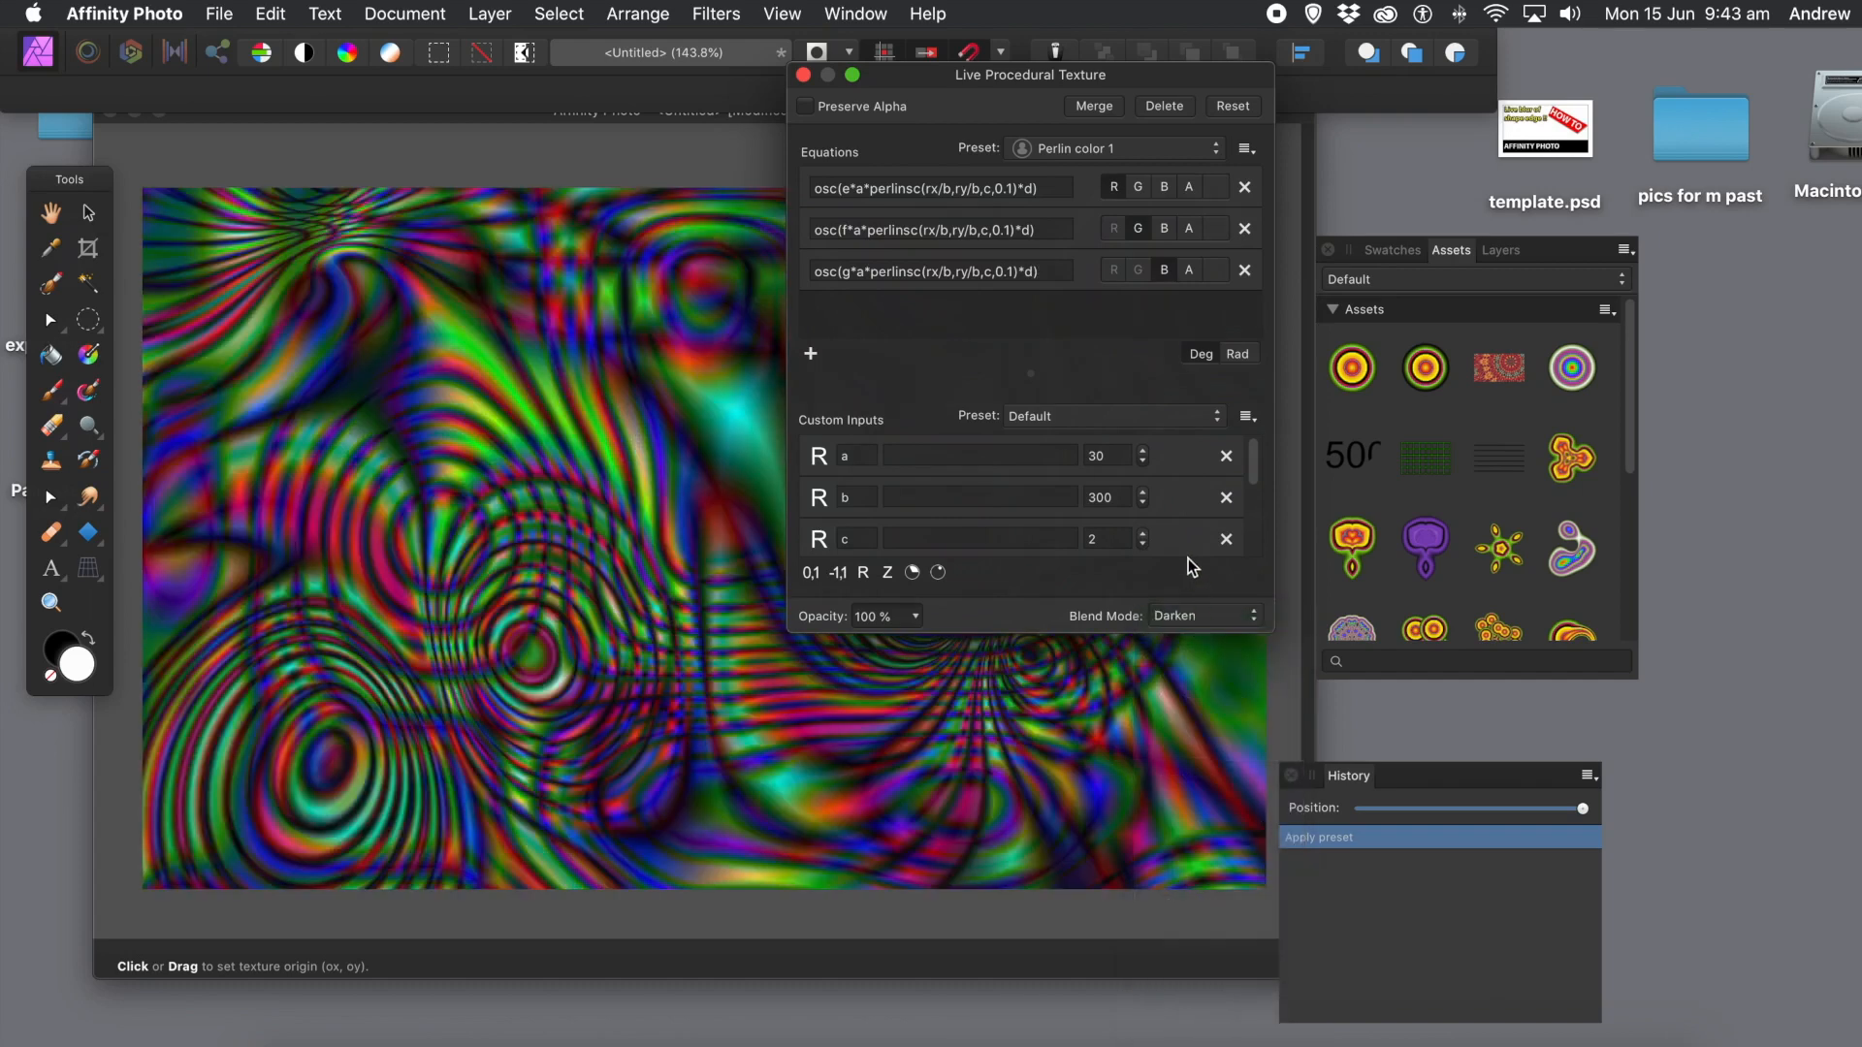
{"action": "left_click", "coordinate": [1195, 619]}
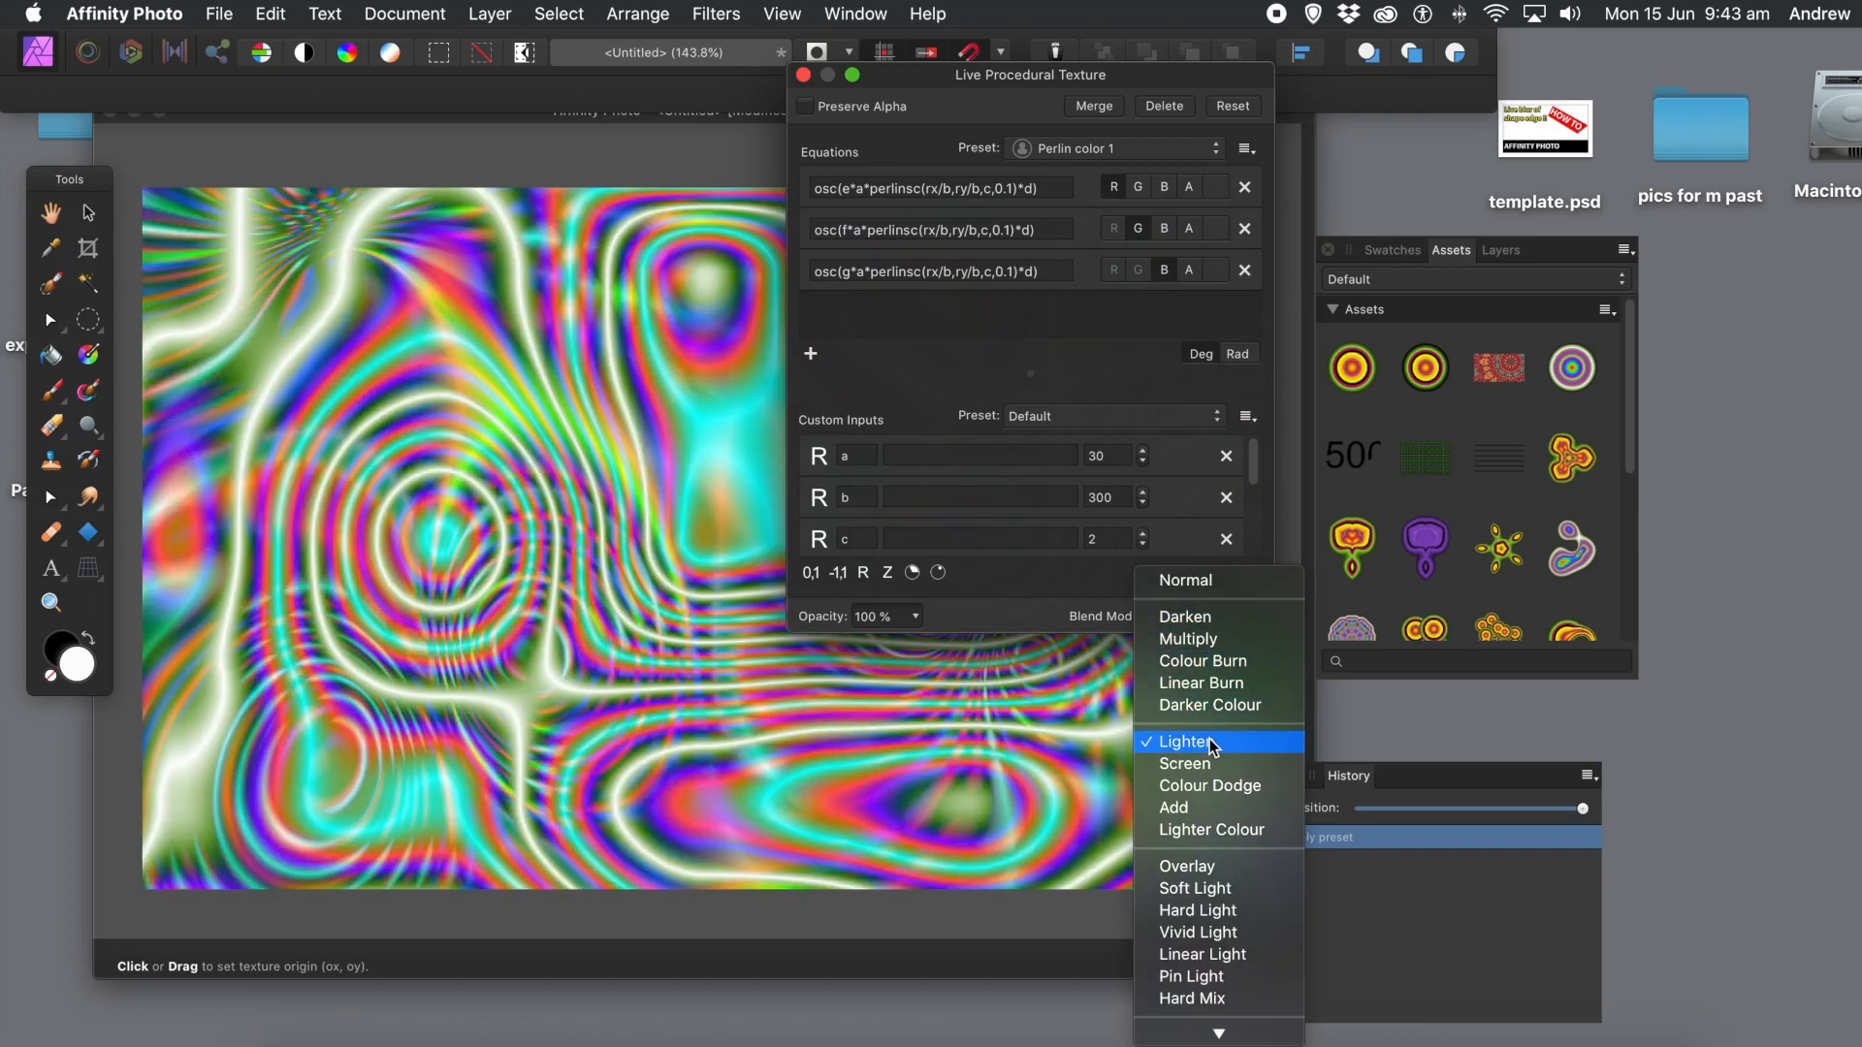
{"action": "left_click", "coordinate": [1212, 742]}
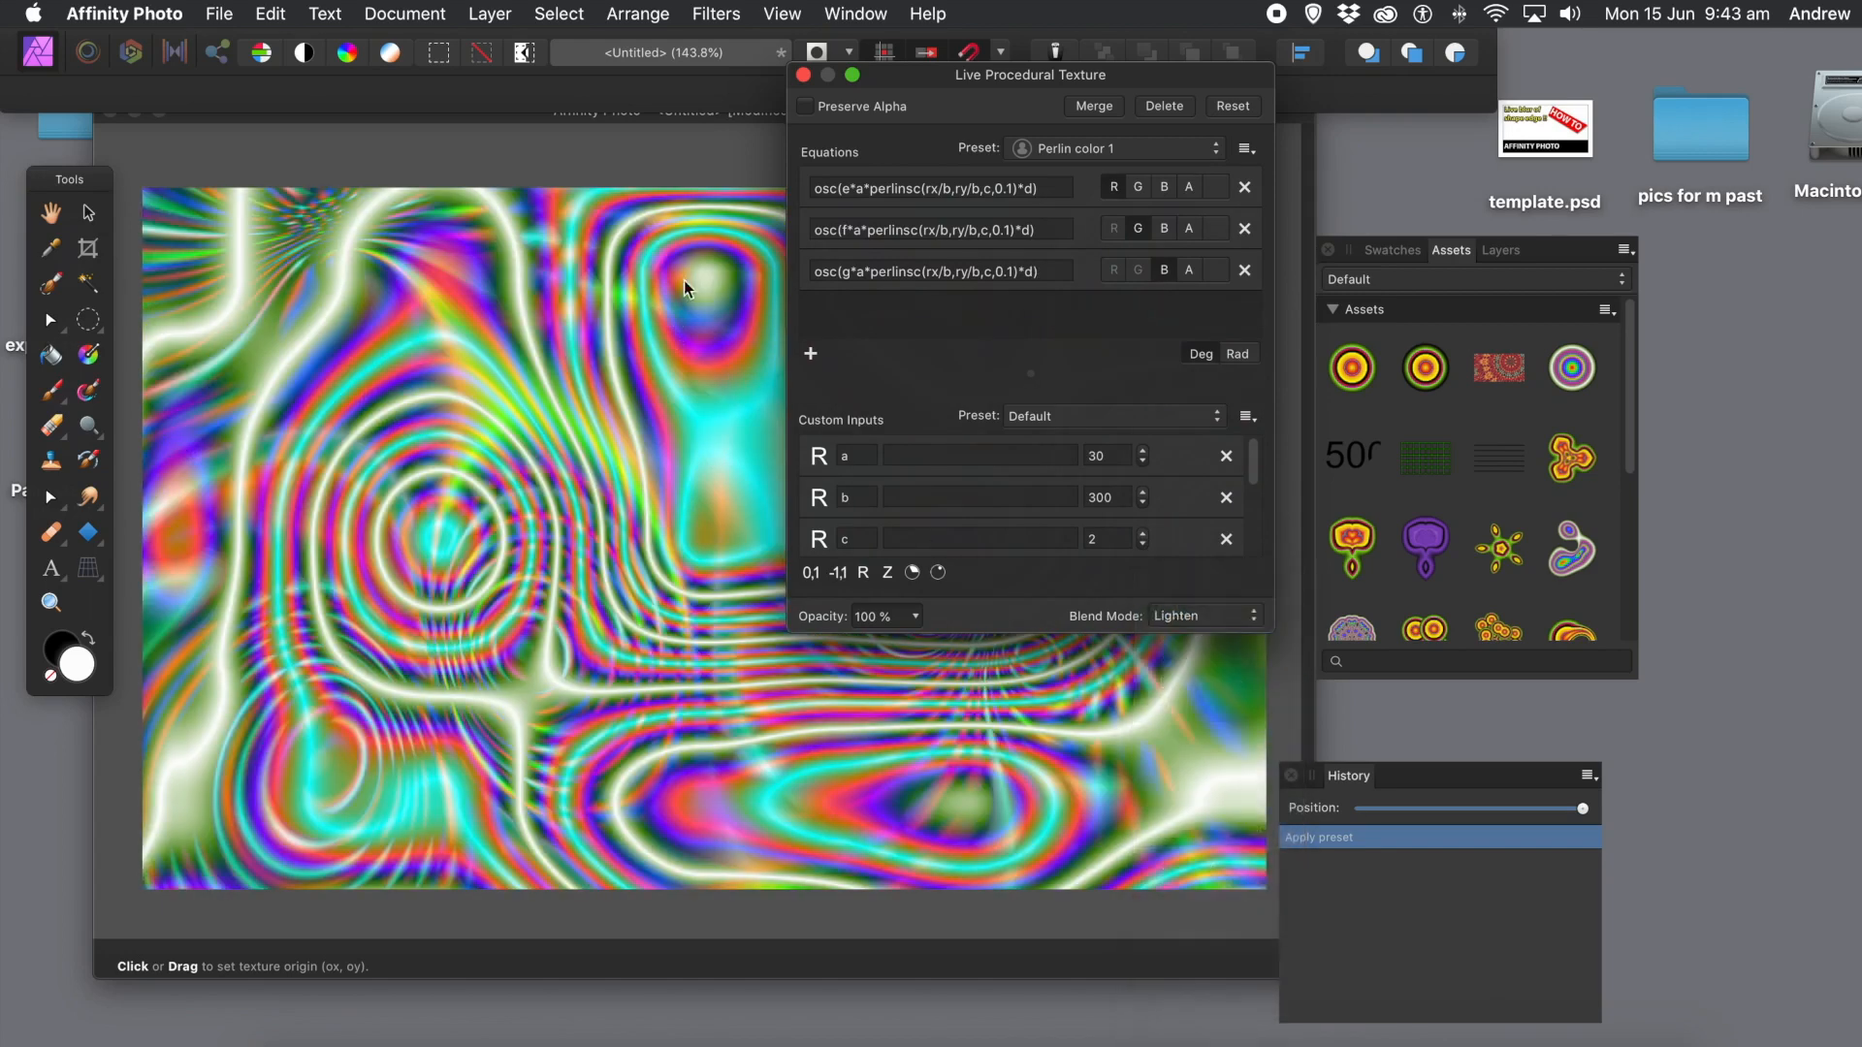
Step: Set custom inputs e and f of the live procedural texture both to 4
{"action": "left_click_drag", "start_coordinate": [936, 78], "coordinate": [1018, 135]}
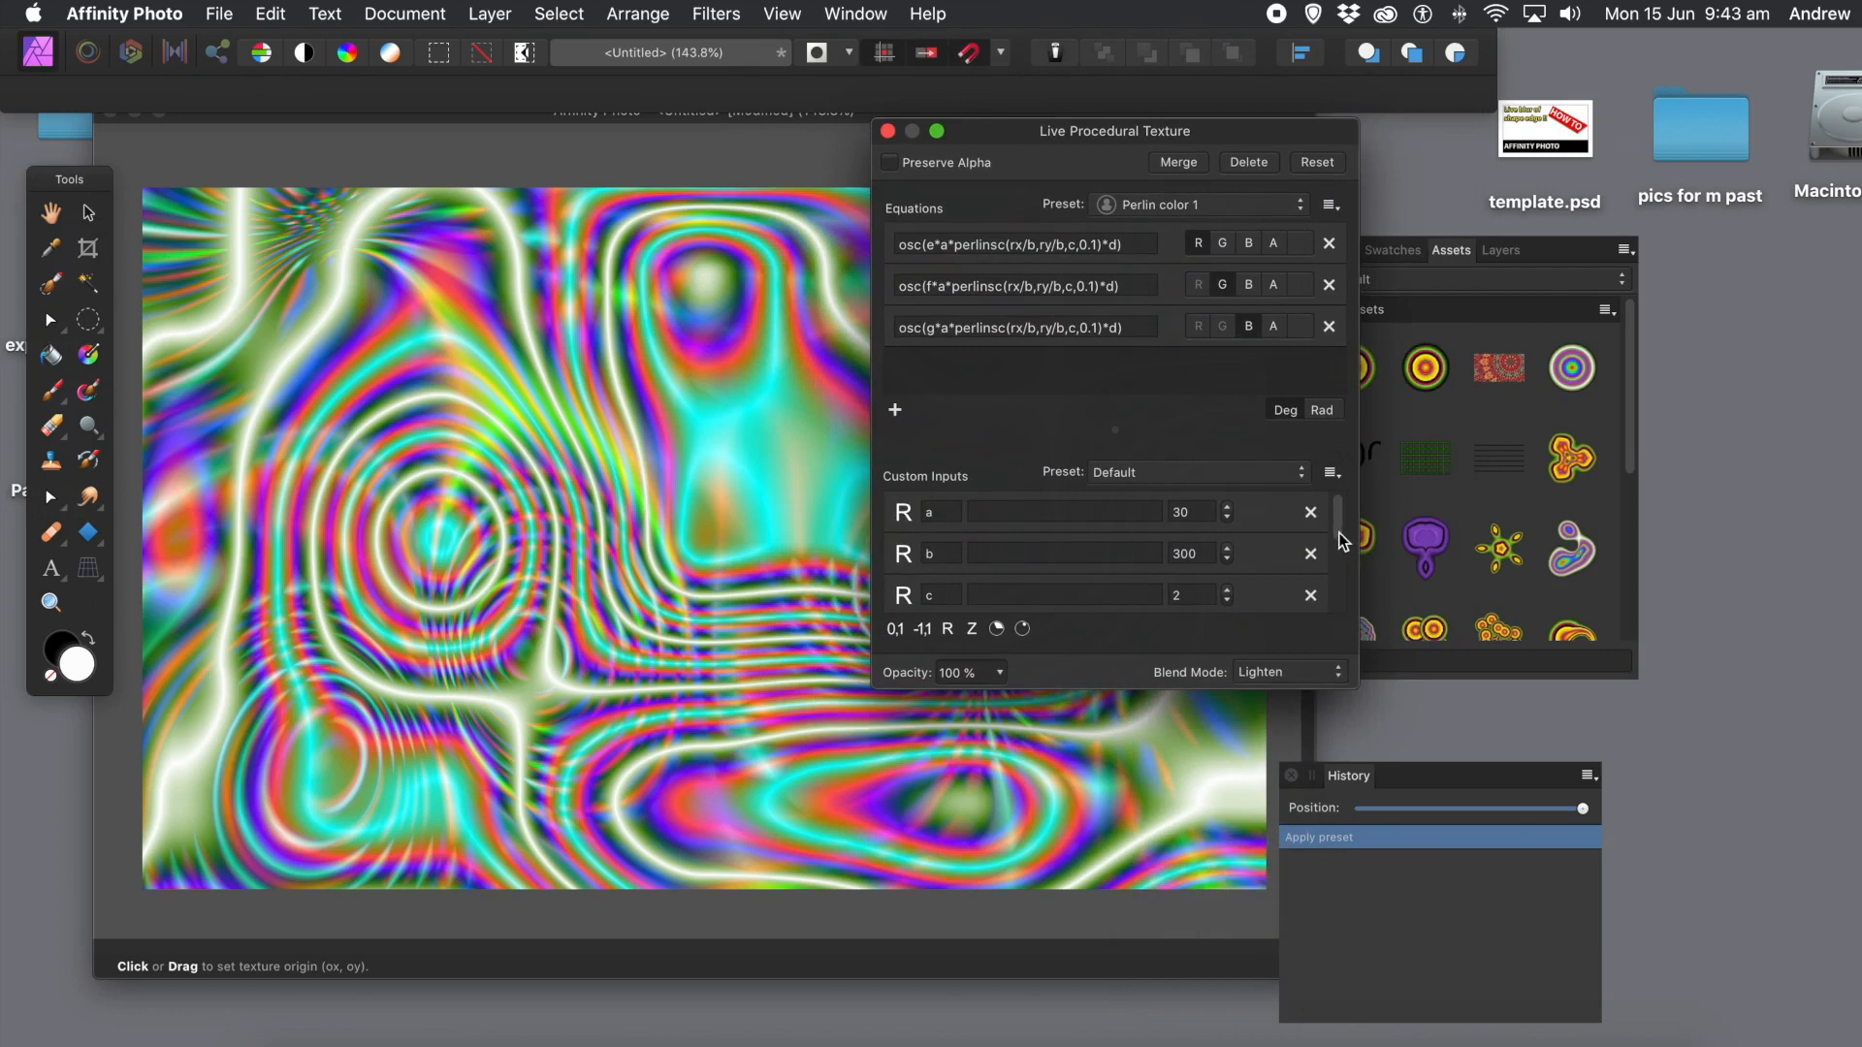
{"action": "left_click_drag", "start_coordinate": [1341, 521], "coordinate": [1334, 574]}
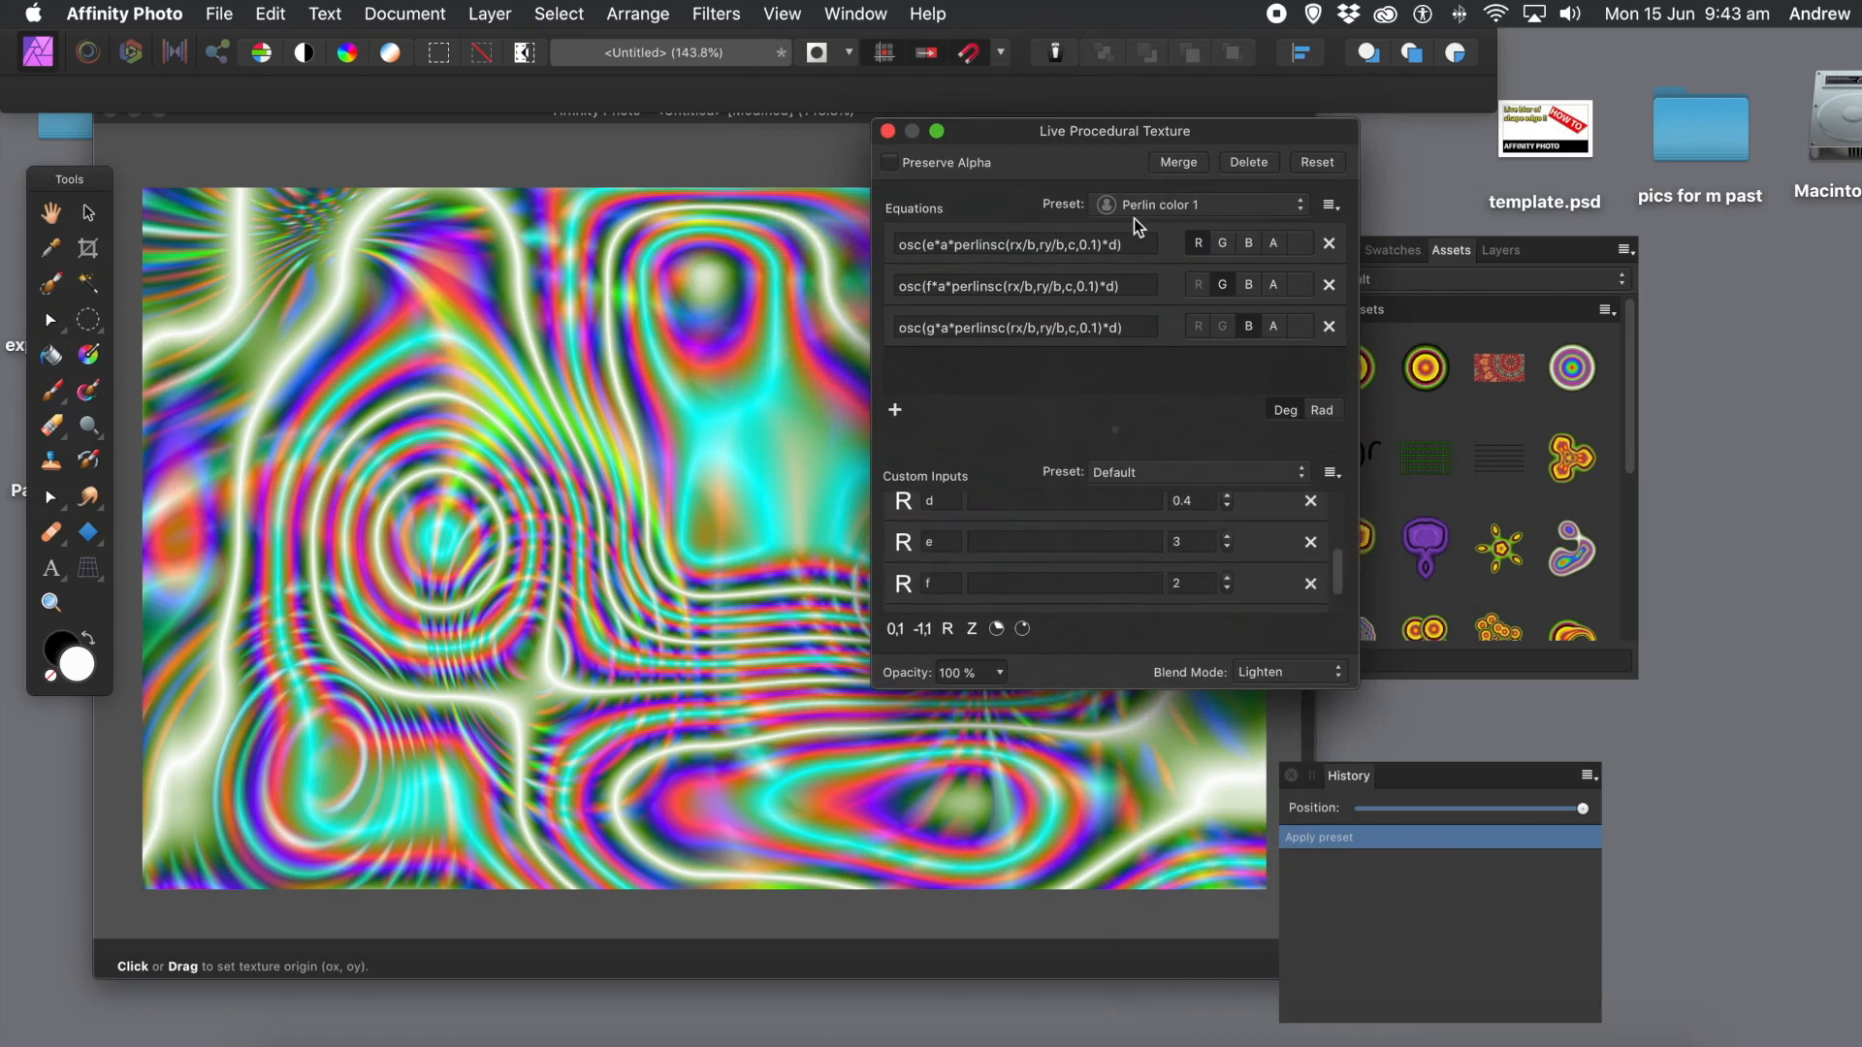
{"action": "left_click", "coordinate": [1228, 536]}
{"action": "left_click", "coordinate": [1228, 536]}
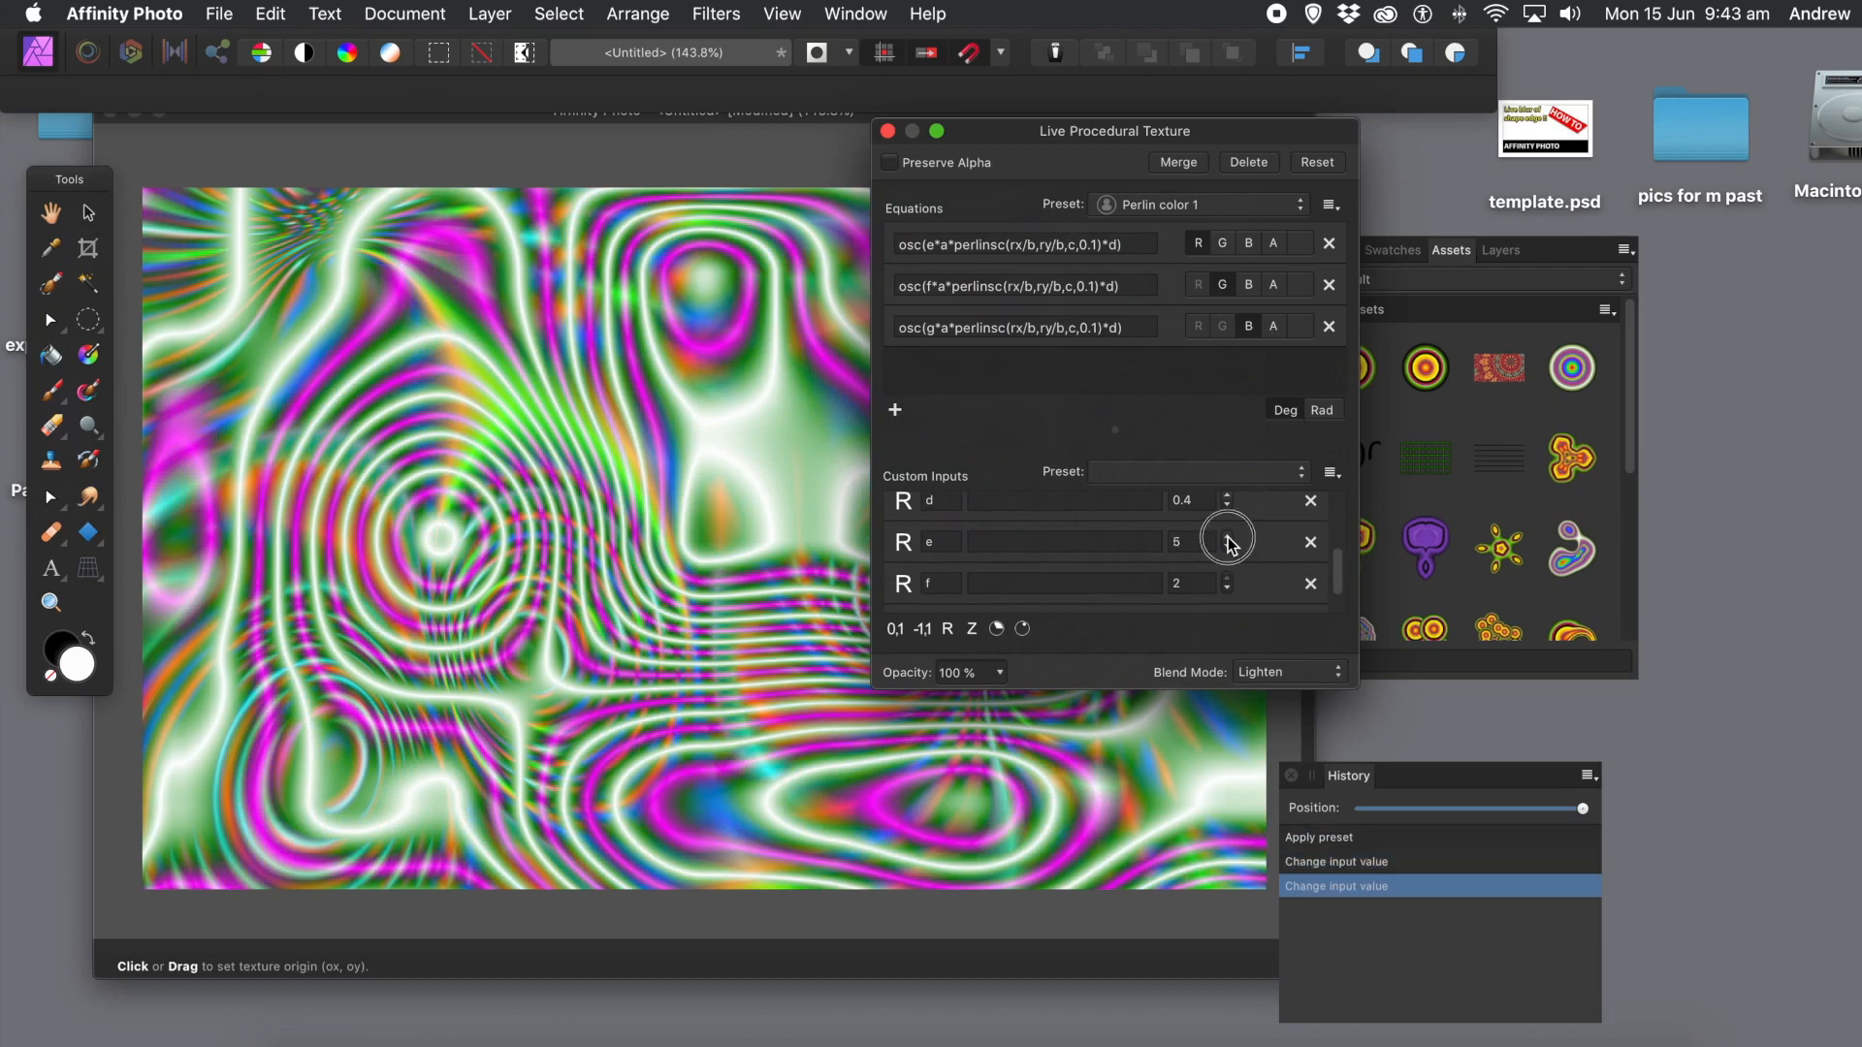
{"action": "left_click", "coordinate": [1228, 547]}
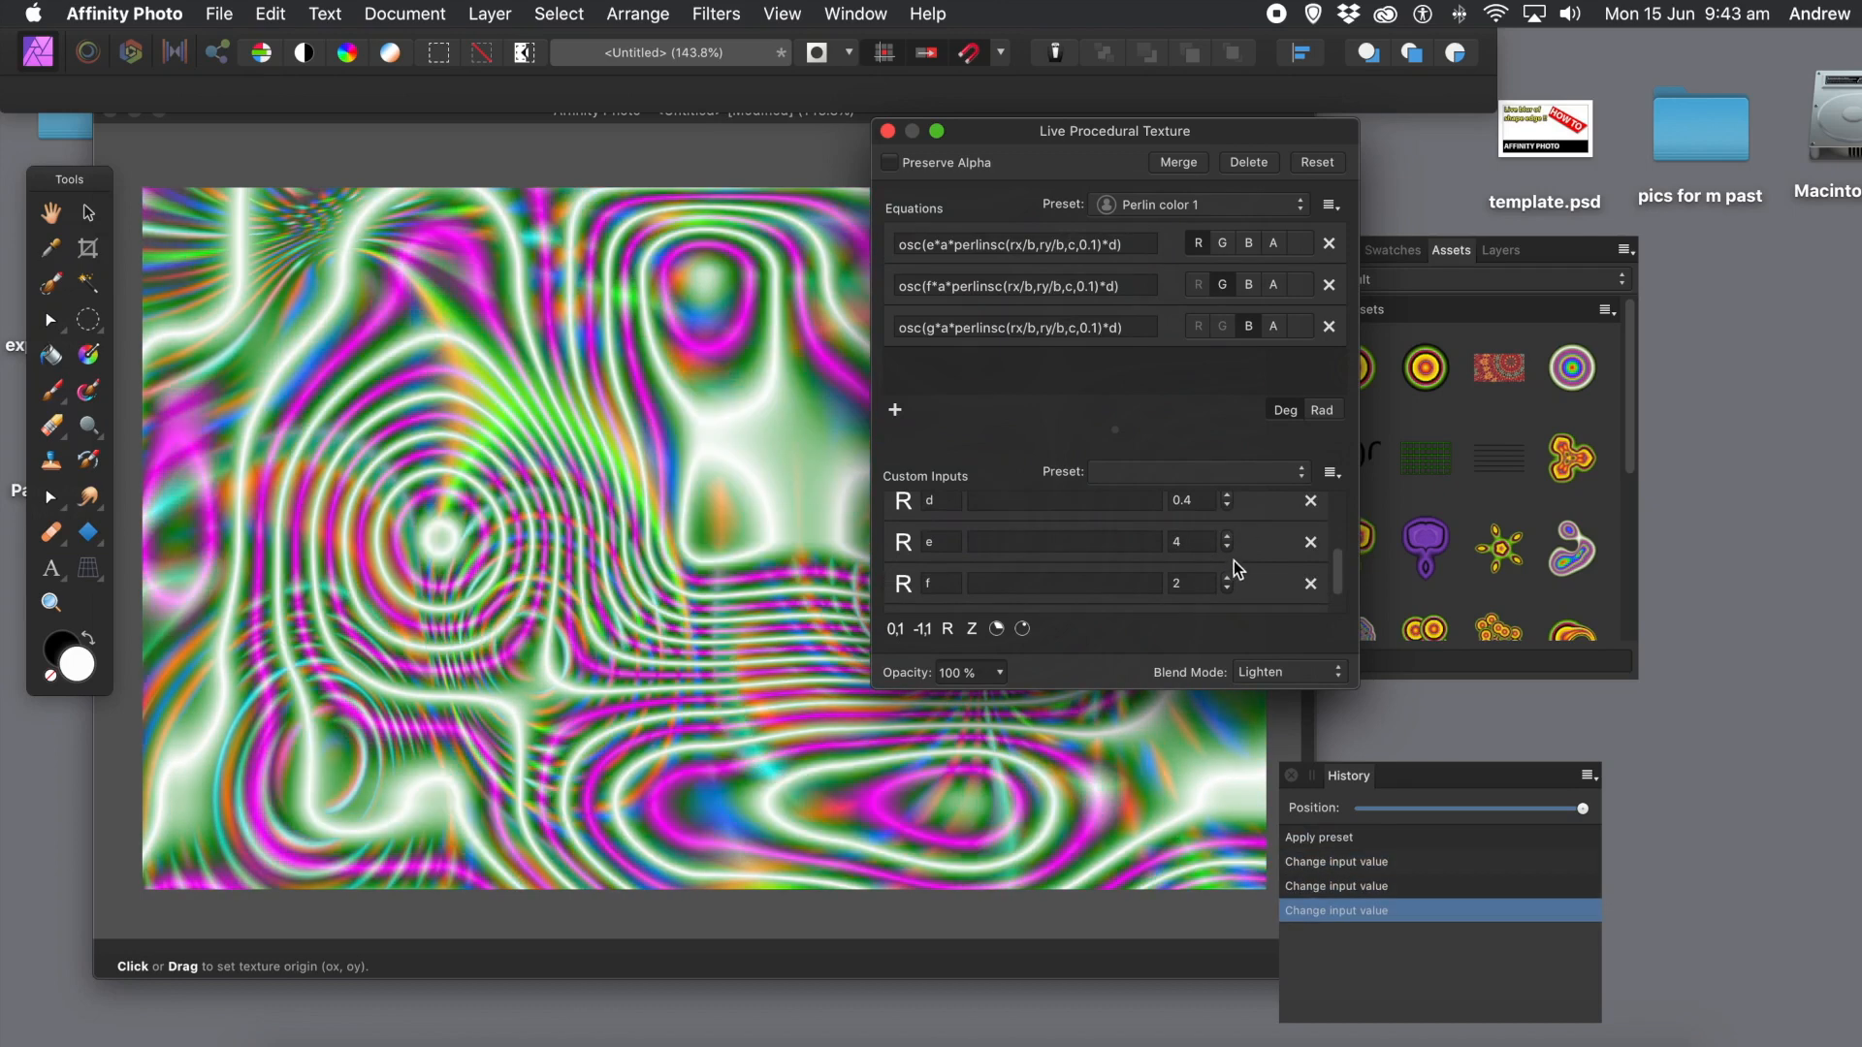
{"action": "left_click", "coordinate": [1228, 578]}
{"action": "left_click", "coordinate": [1229, 578]}
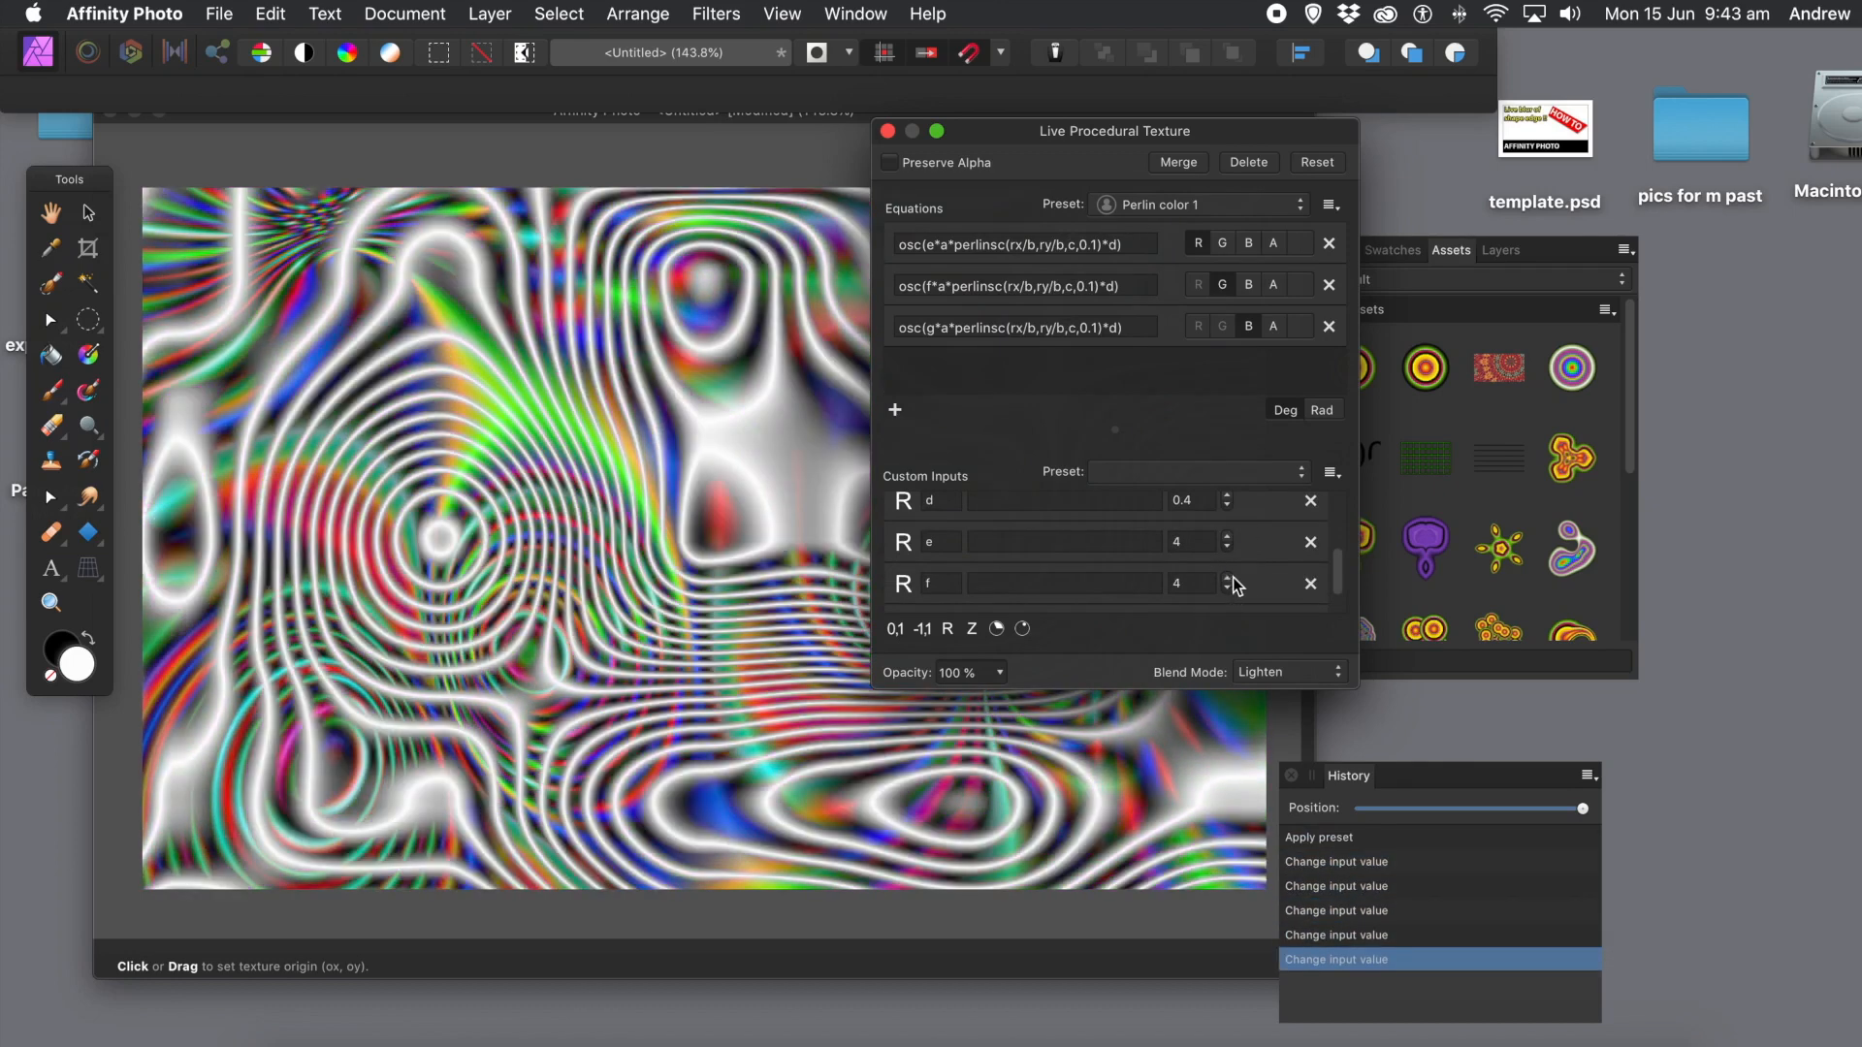
Step: Try custom input b of the live texture at 800, and set it to 100
{"action": "left_click_drag", "start_coordinate": [1343, 580], "coordinate": [1336, 492]}
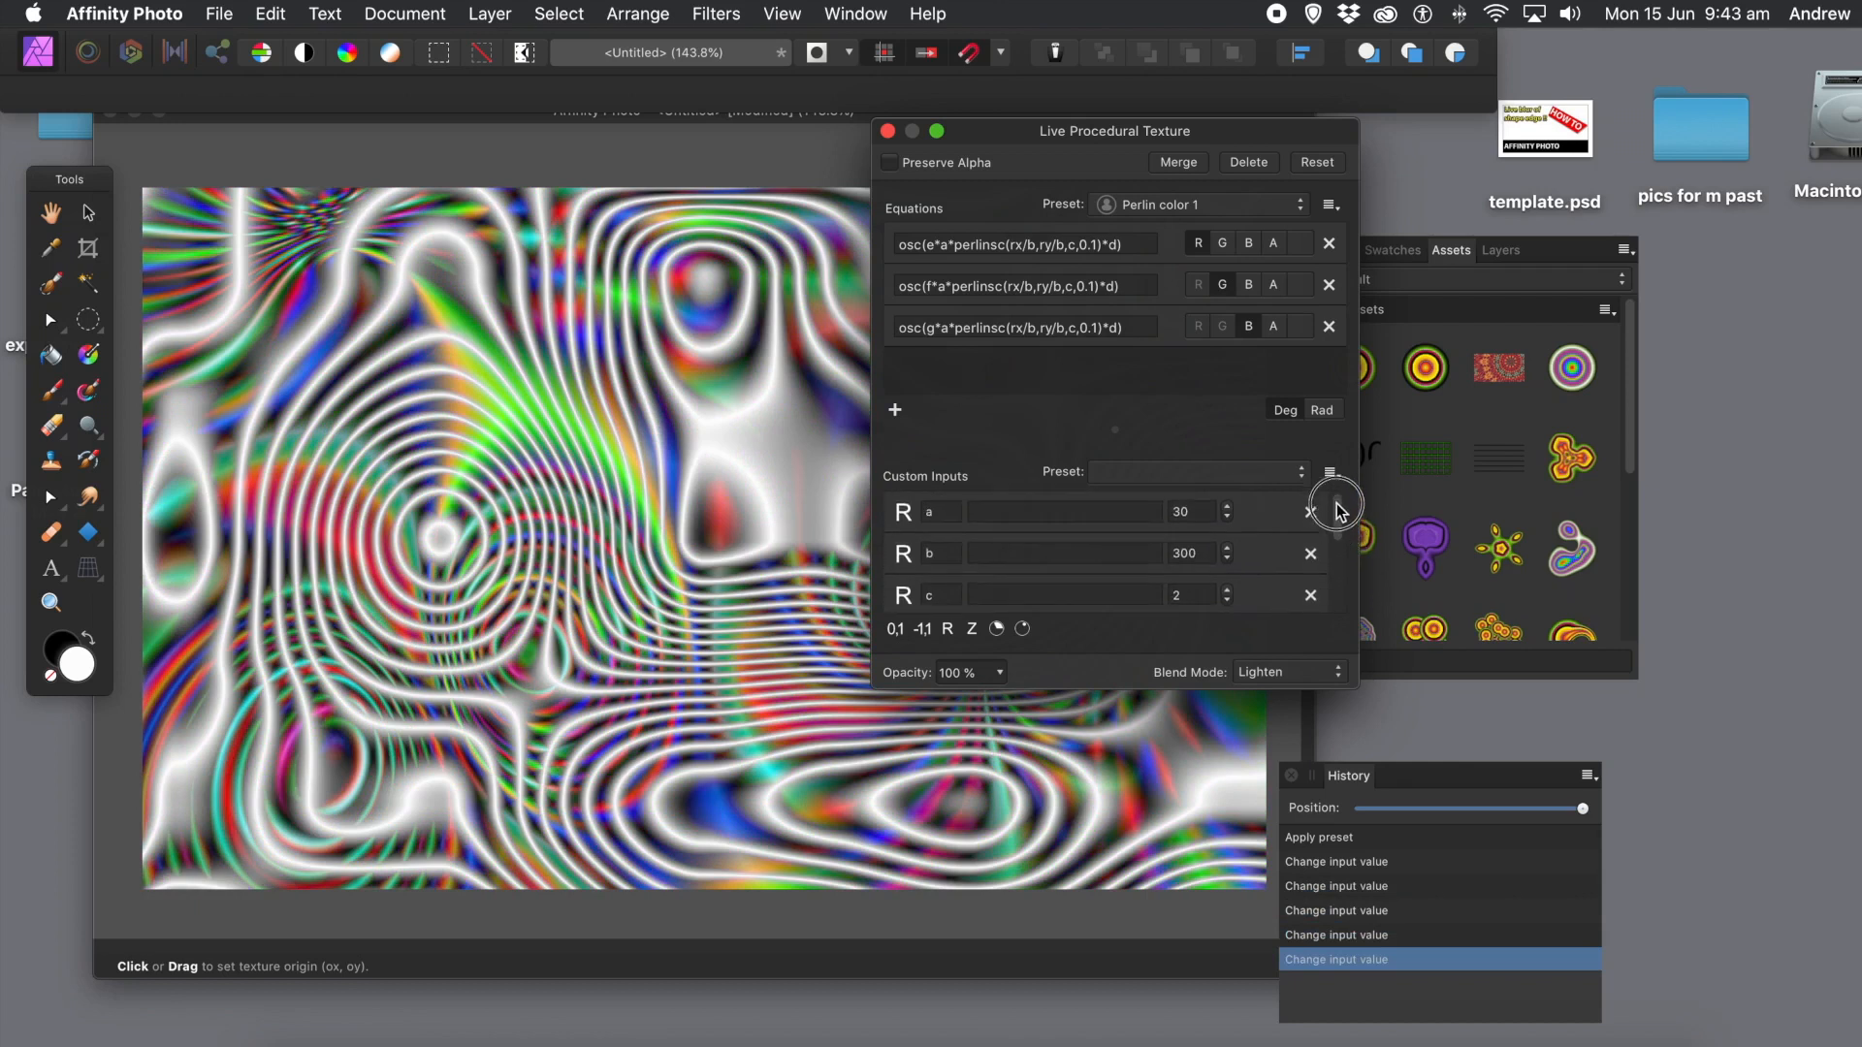
{"action": "left_click", "coordinate": [1185, 552]}
{"action": "type", "text": "800"}
{"action": "key", "text": "Tab"}
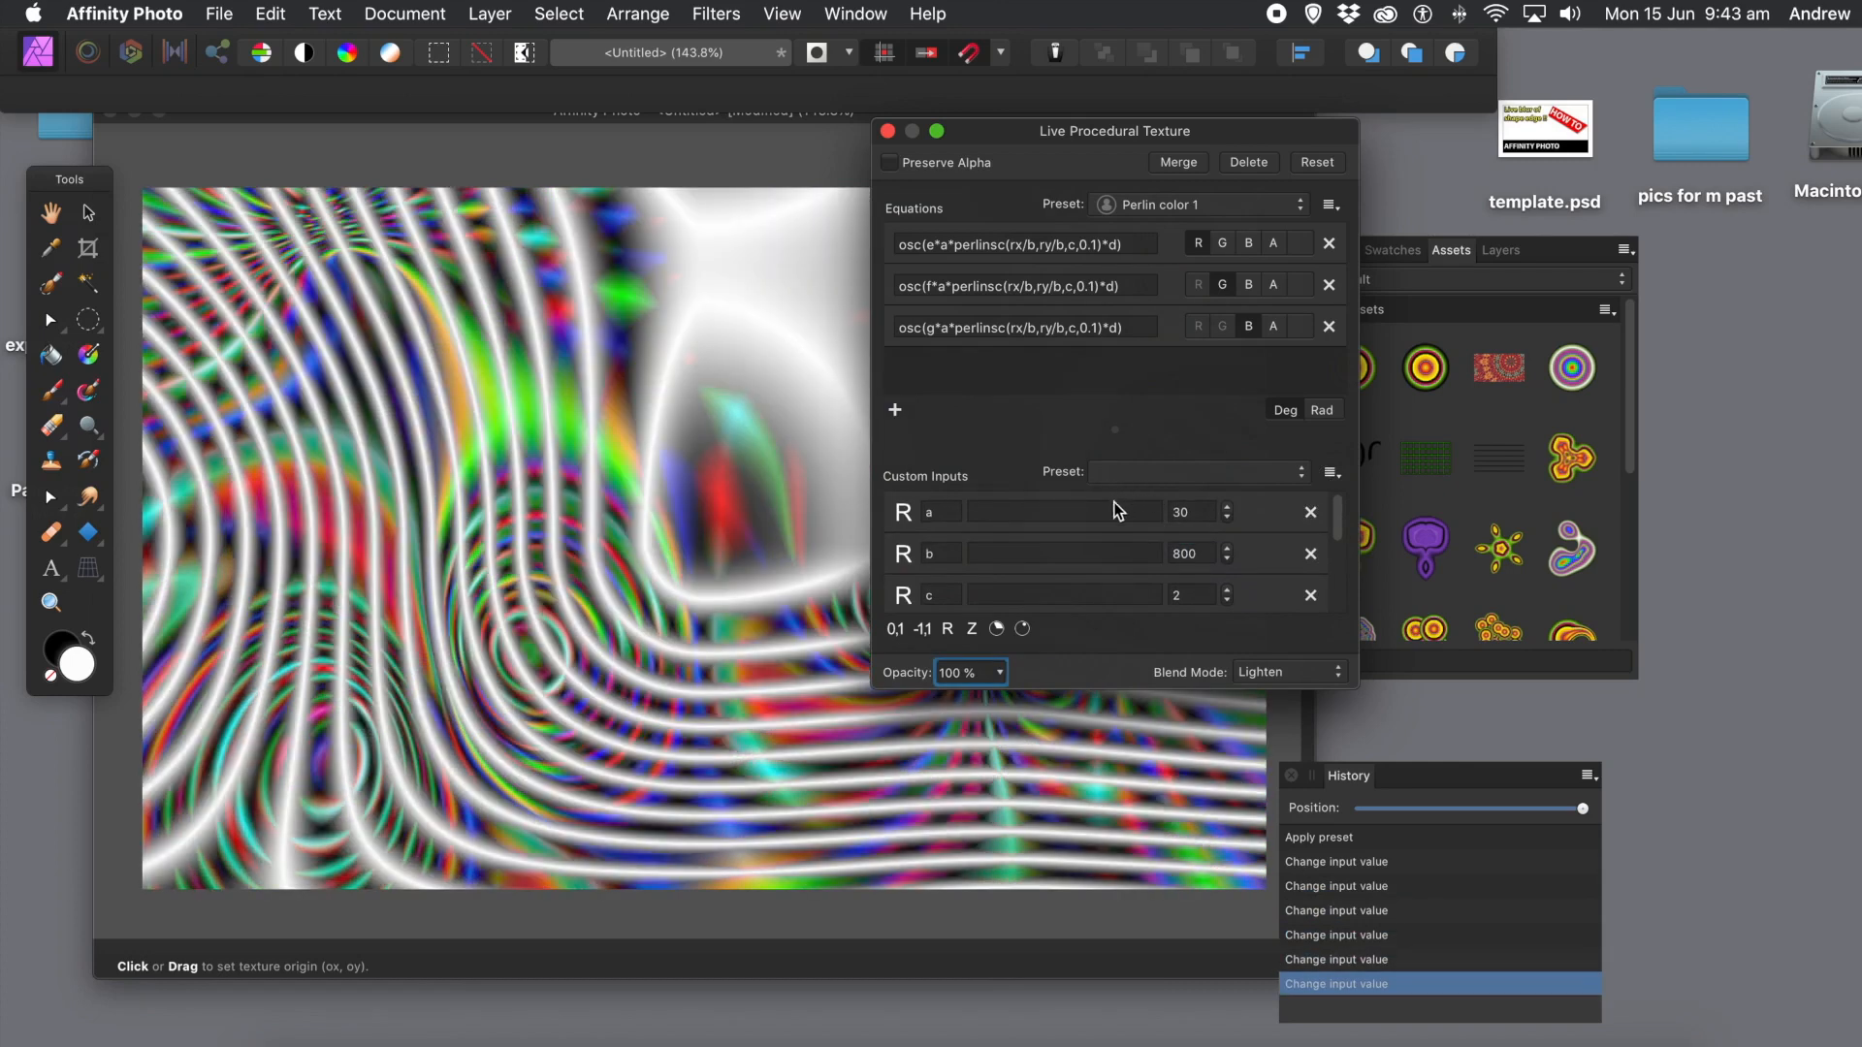
{"action": "left_click", "coordinate": [1203, 549]}
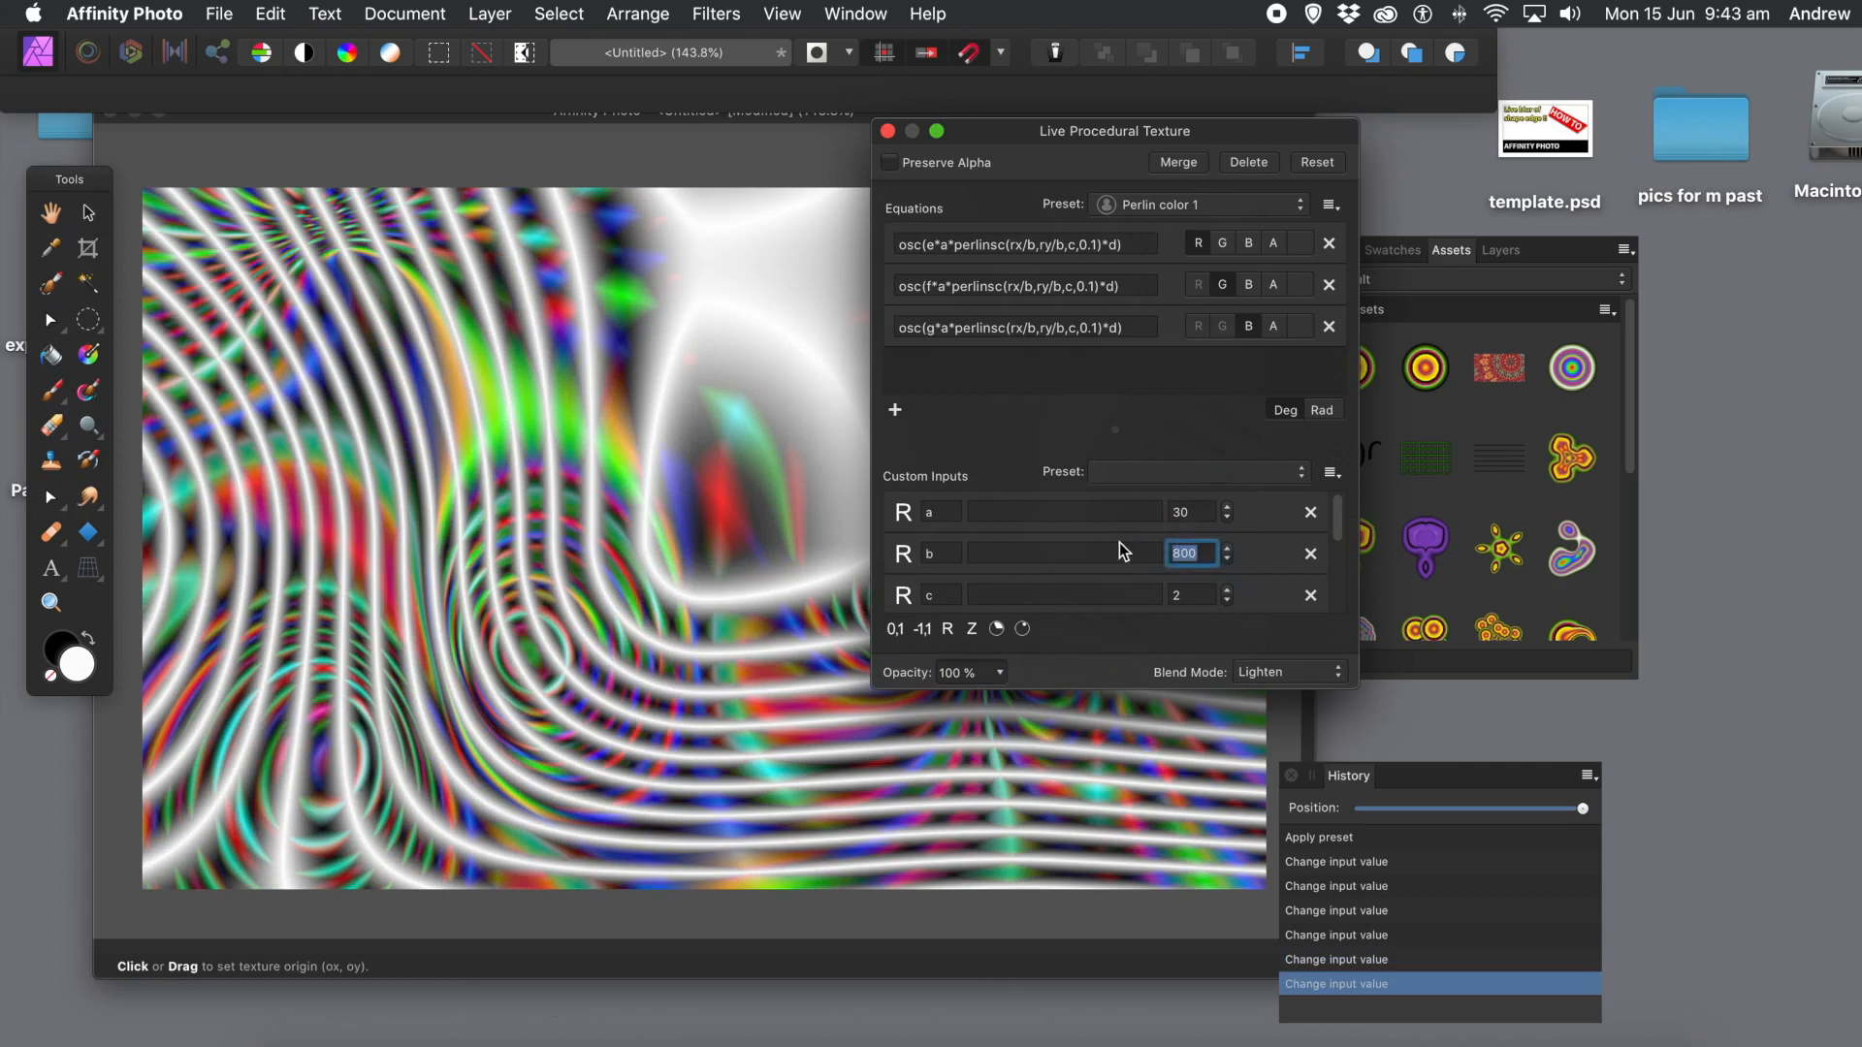
{"action": "type", "text": "100"}
{"action": "key", "text": "Tab"}
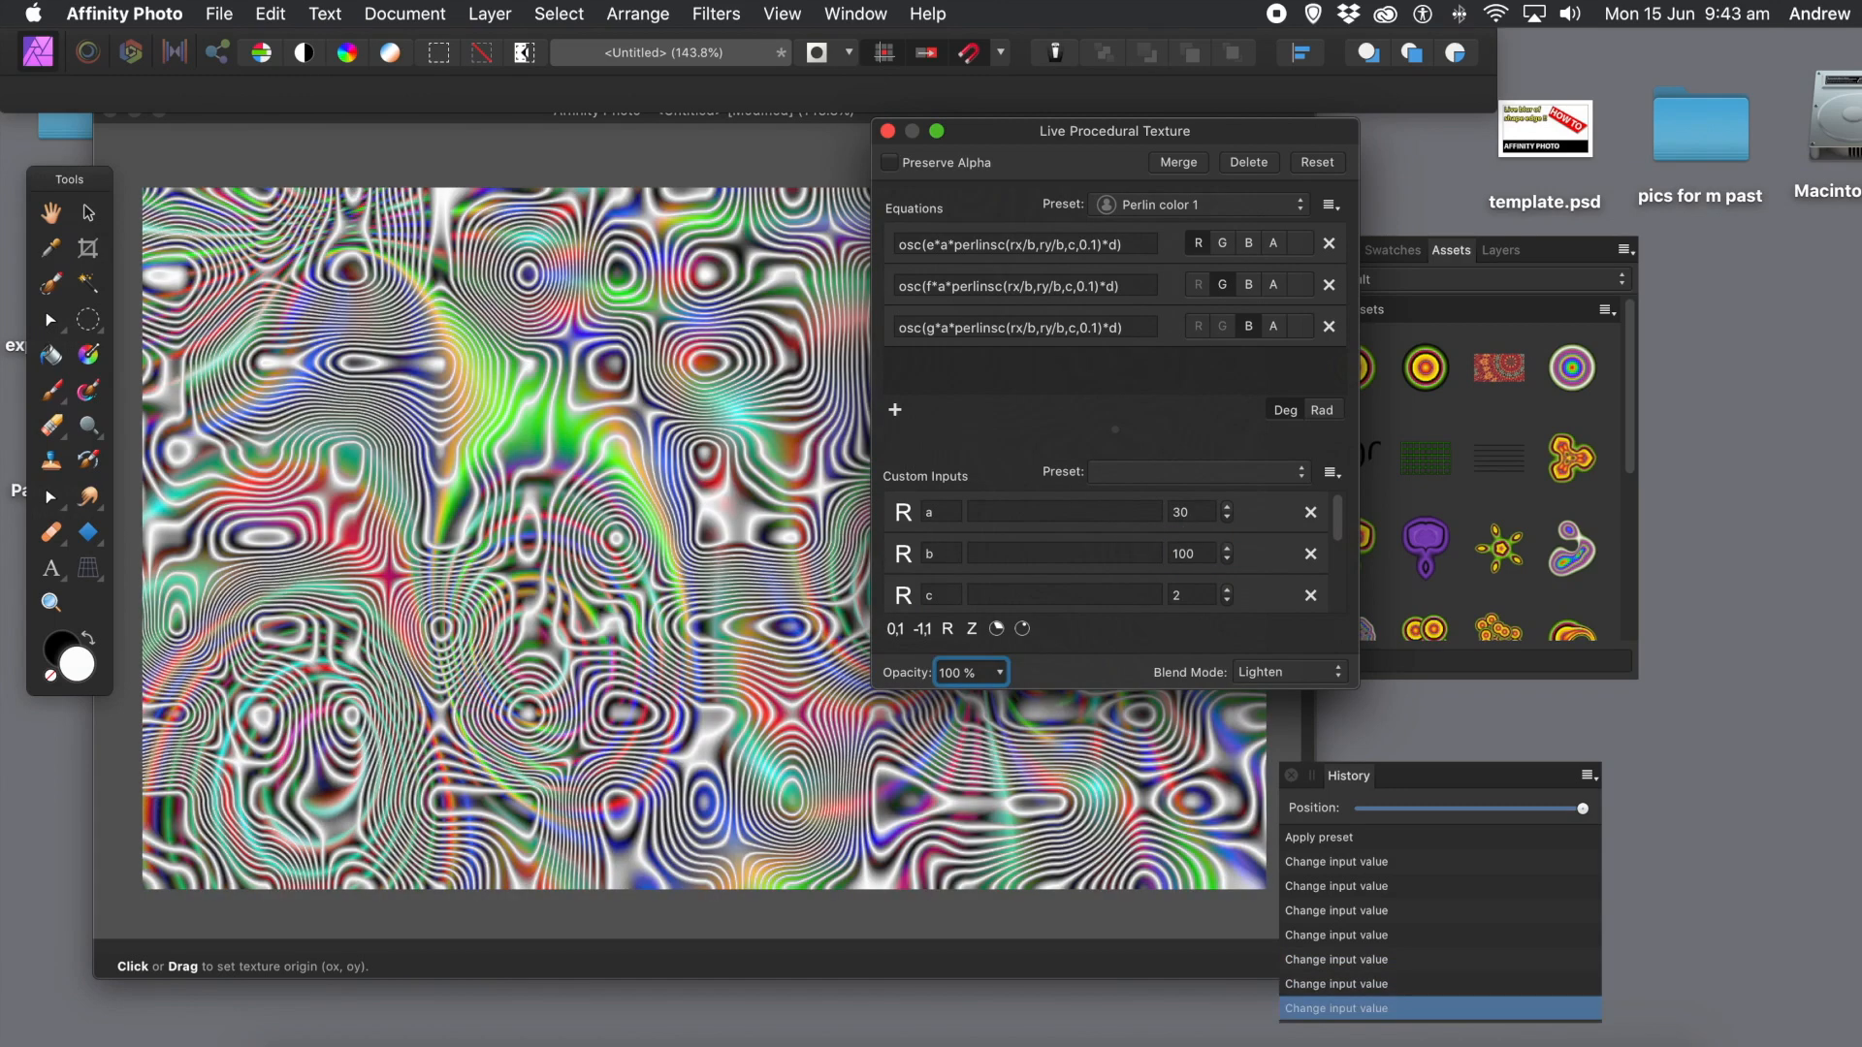
Step: Set custom input b of the live procedural texture to 600 and its blend mode to Difference
{"action": "left_click_drag", "start_coordinate": [1208, 550], "coordinate": [1156, 551]}
{"action": "type", "text": "600"}
{"action": "key", "text": "Tab"}
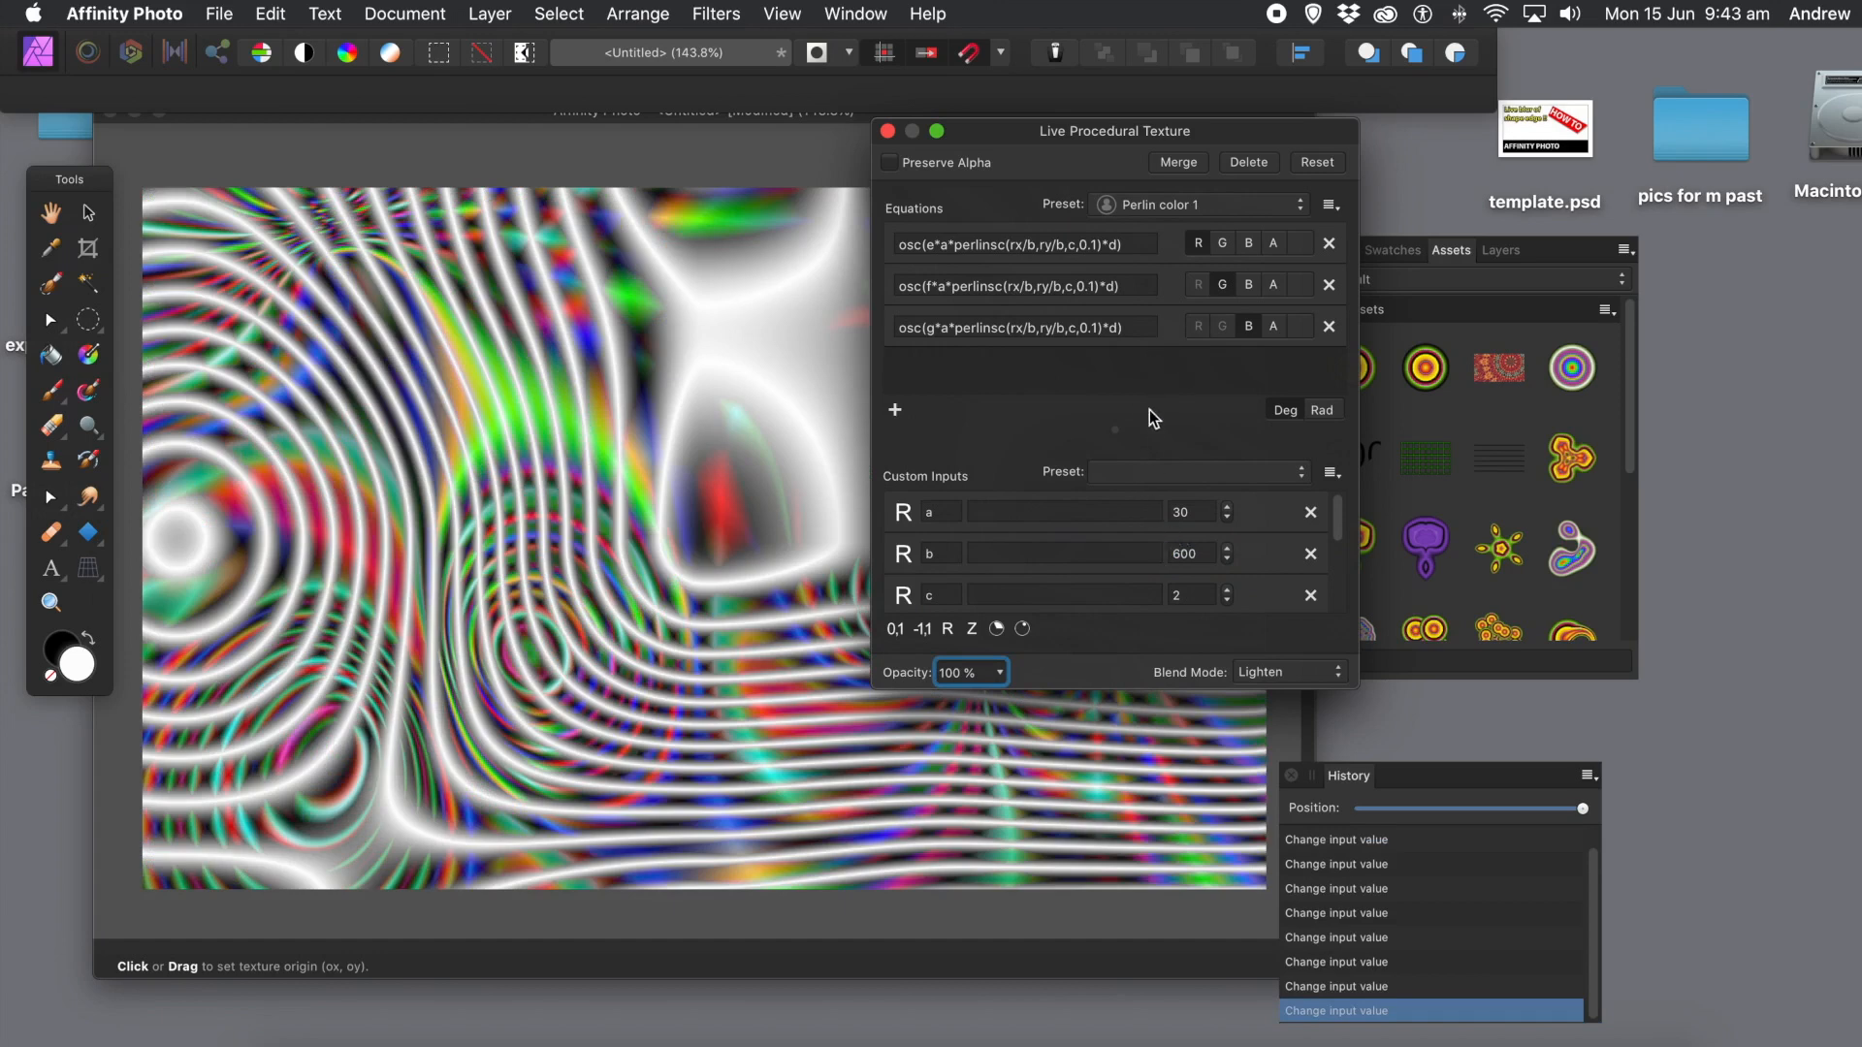
{"action": "left_click", "coordinate": [1297, 675]}
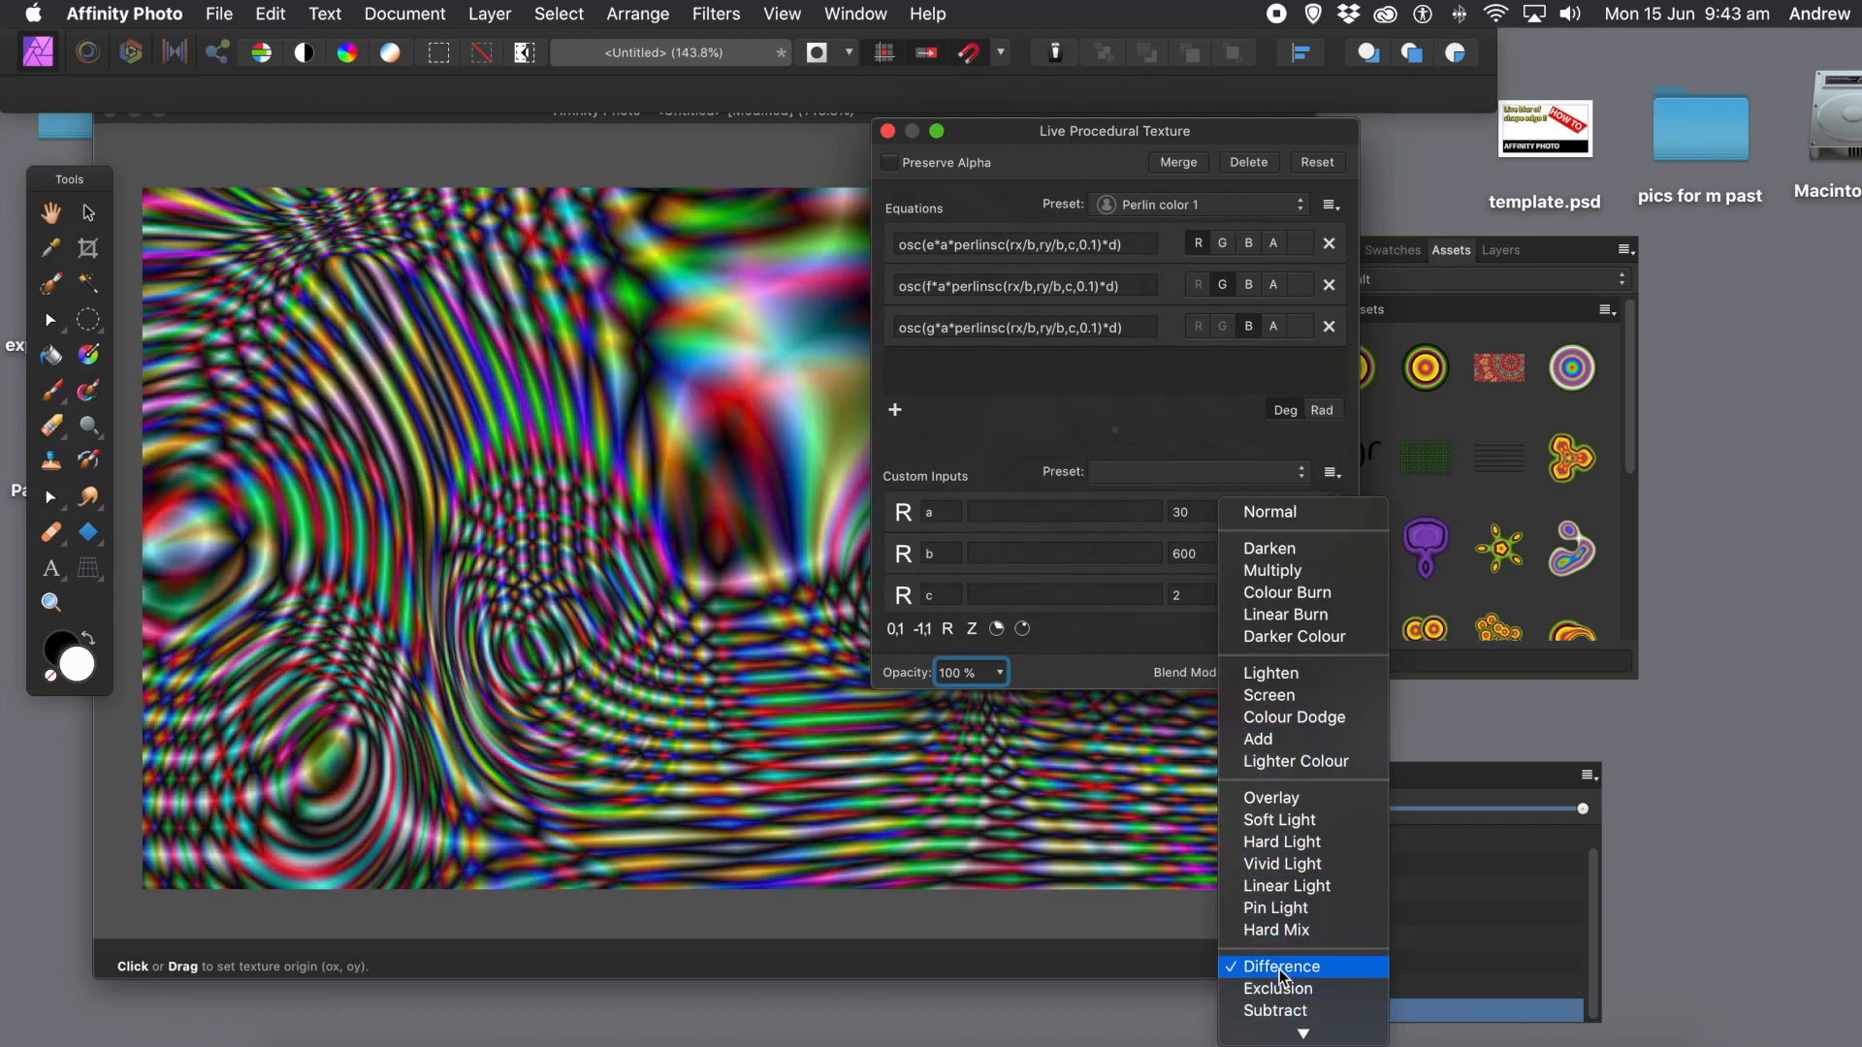
{"action": "left_click", "coordinate": [1278, 969]}
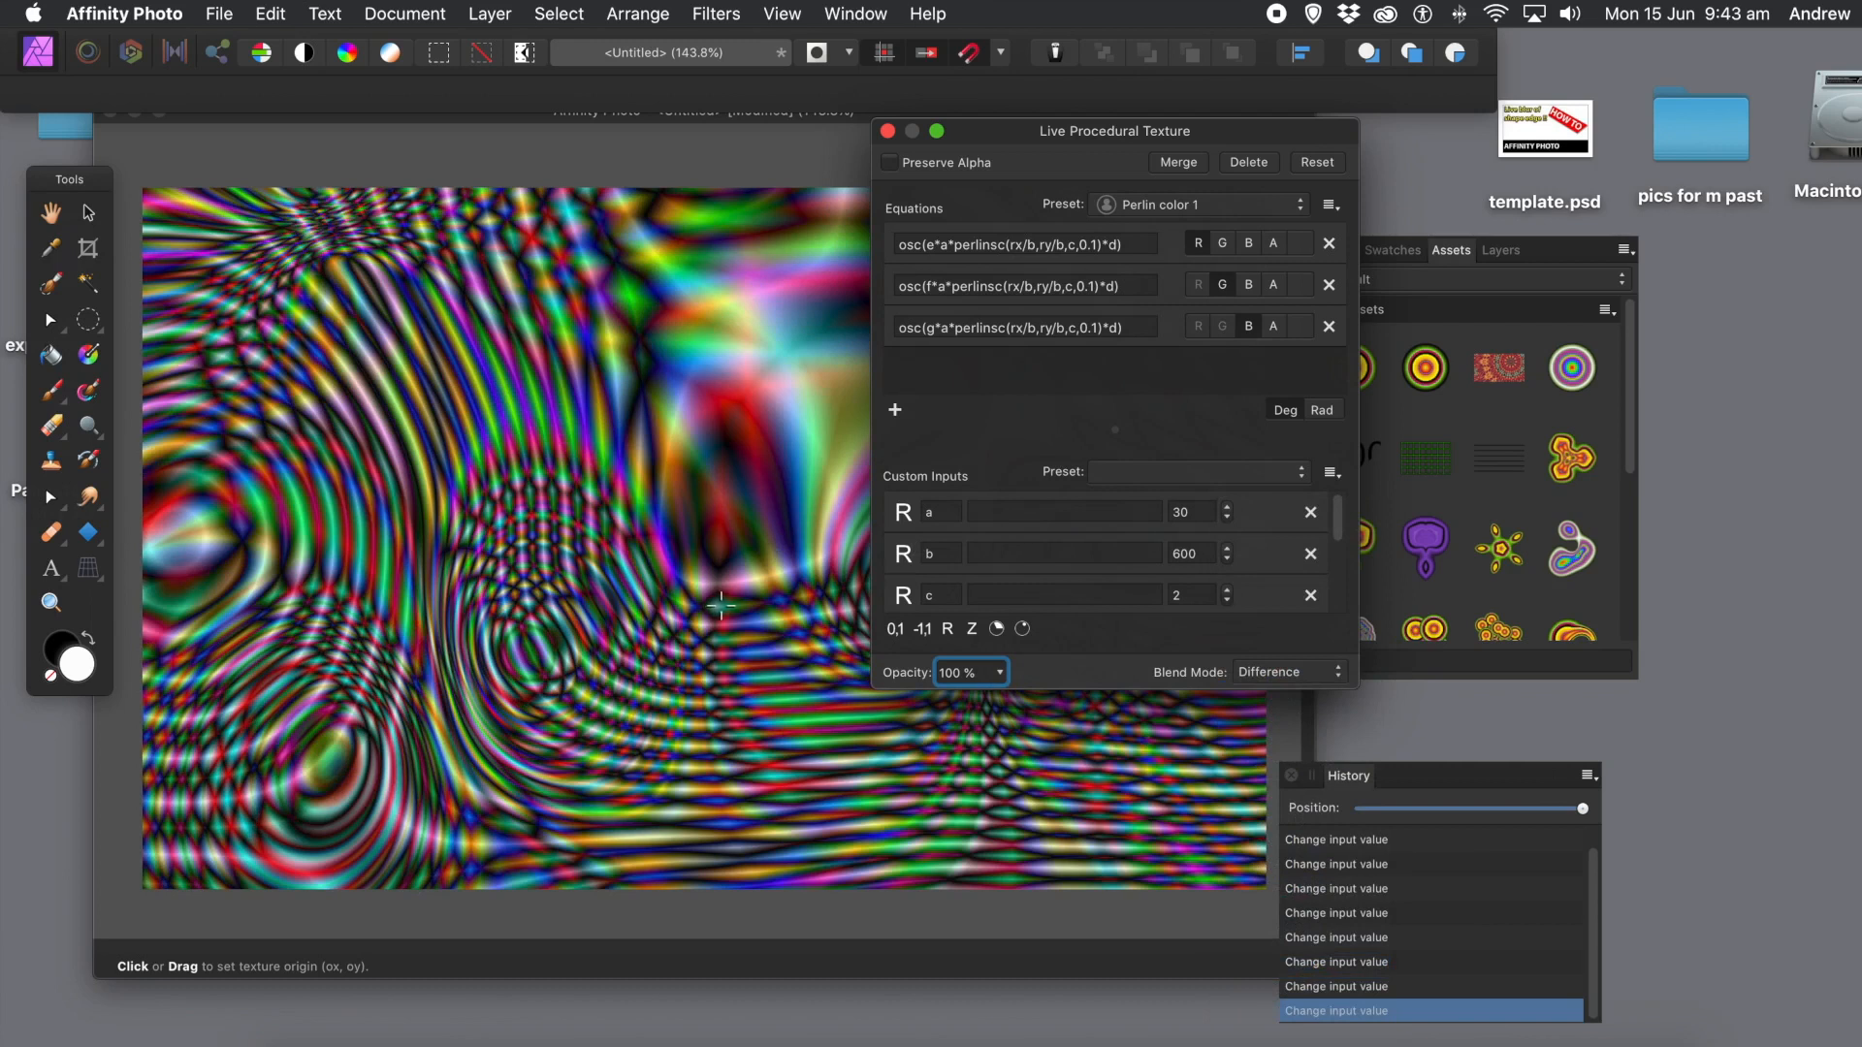
{"action": "left_click", "coordinate": [887, 134]}
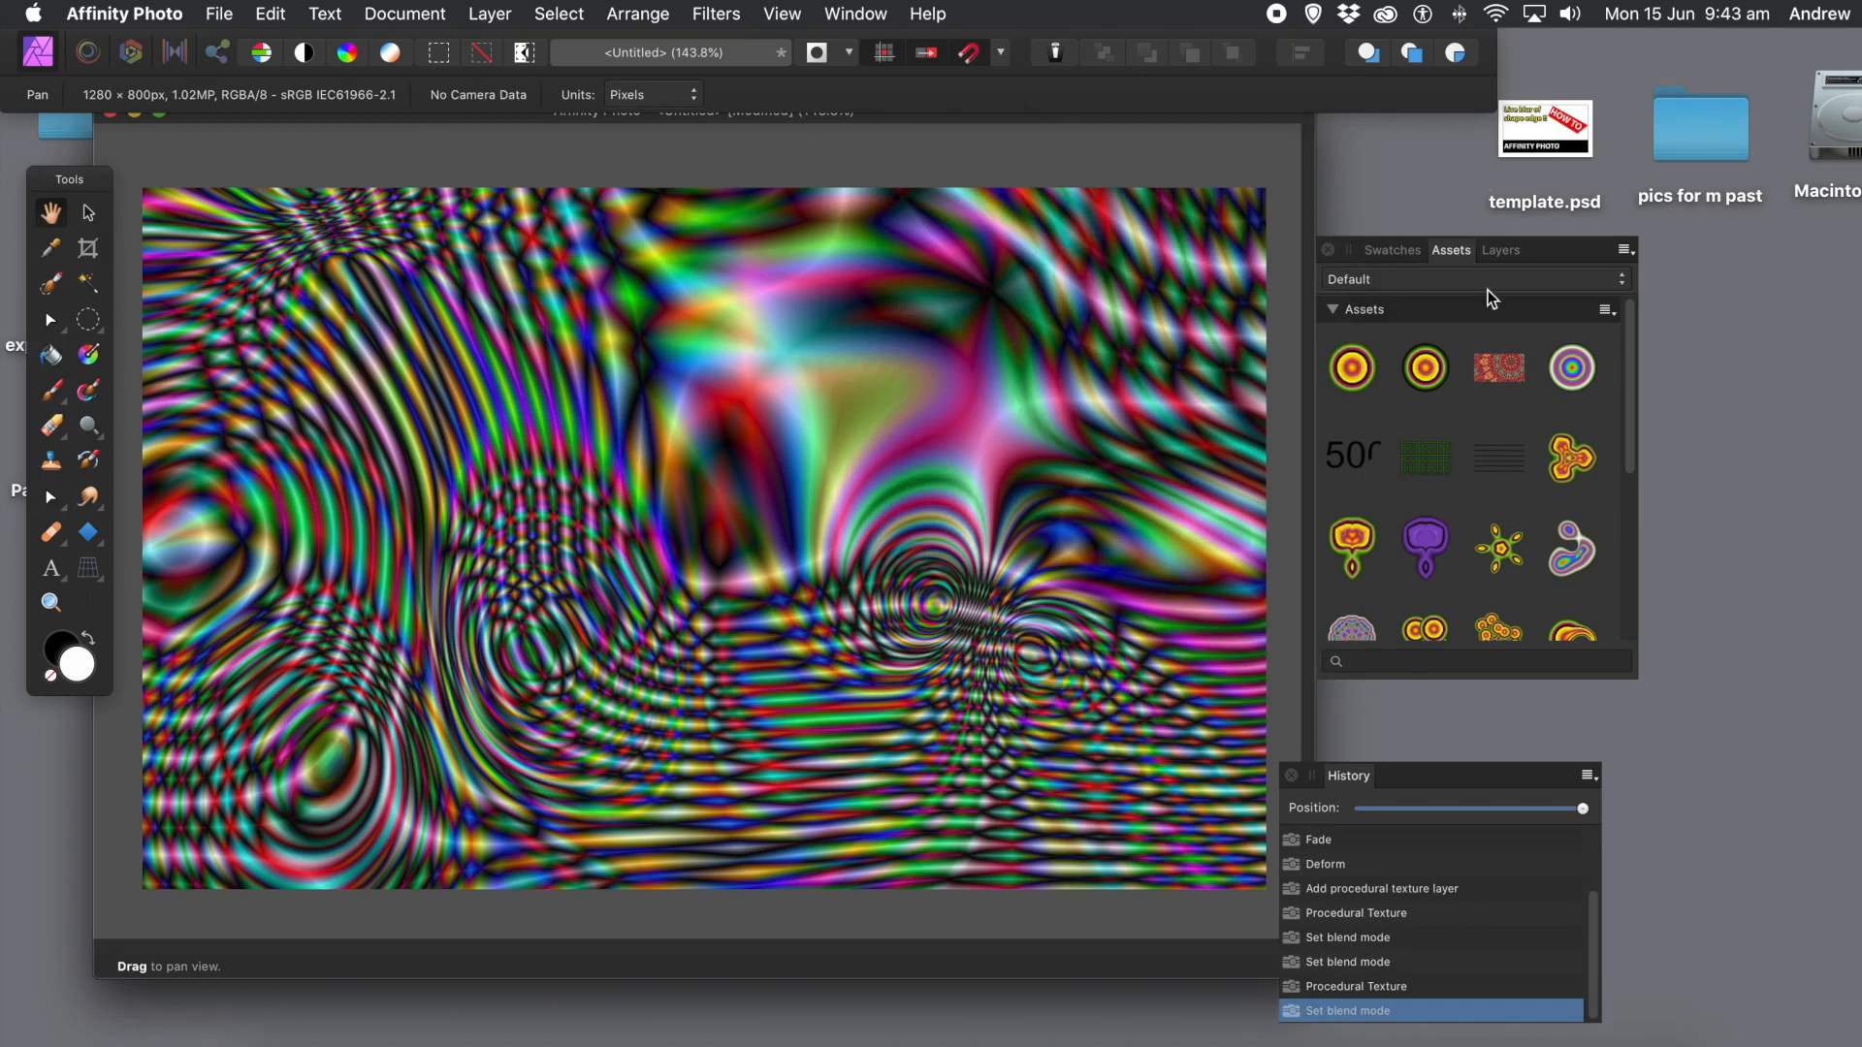
Step: Show the layer stack and reopen the settings of the Procedural Texture layer
{"action": "left_click", "coordinate": [1513, 249]}
{"action": "left_click", "coordinate": [1505, 253]}
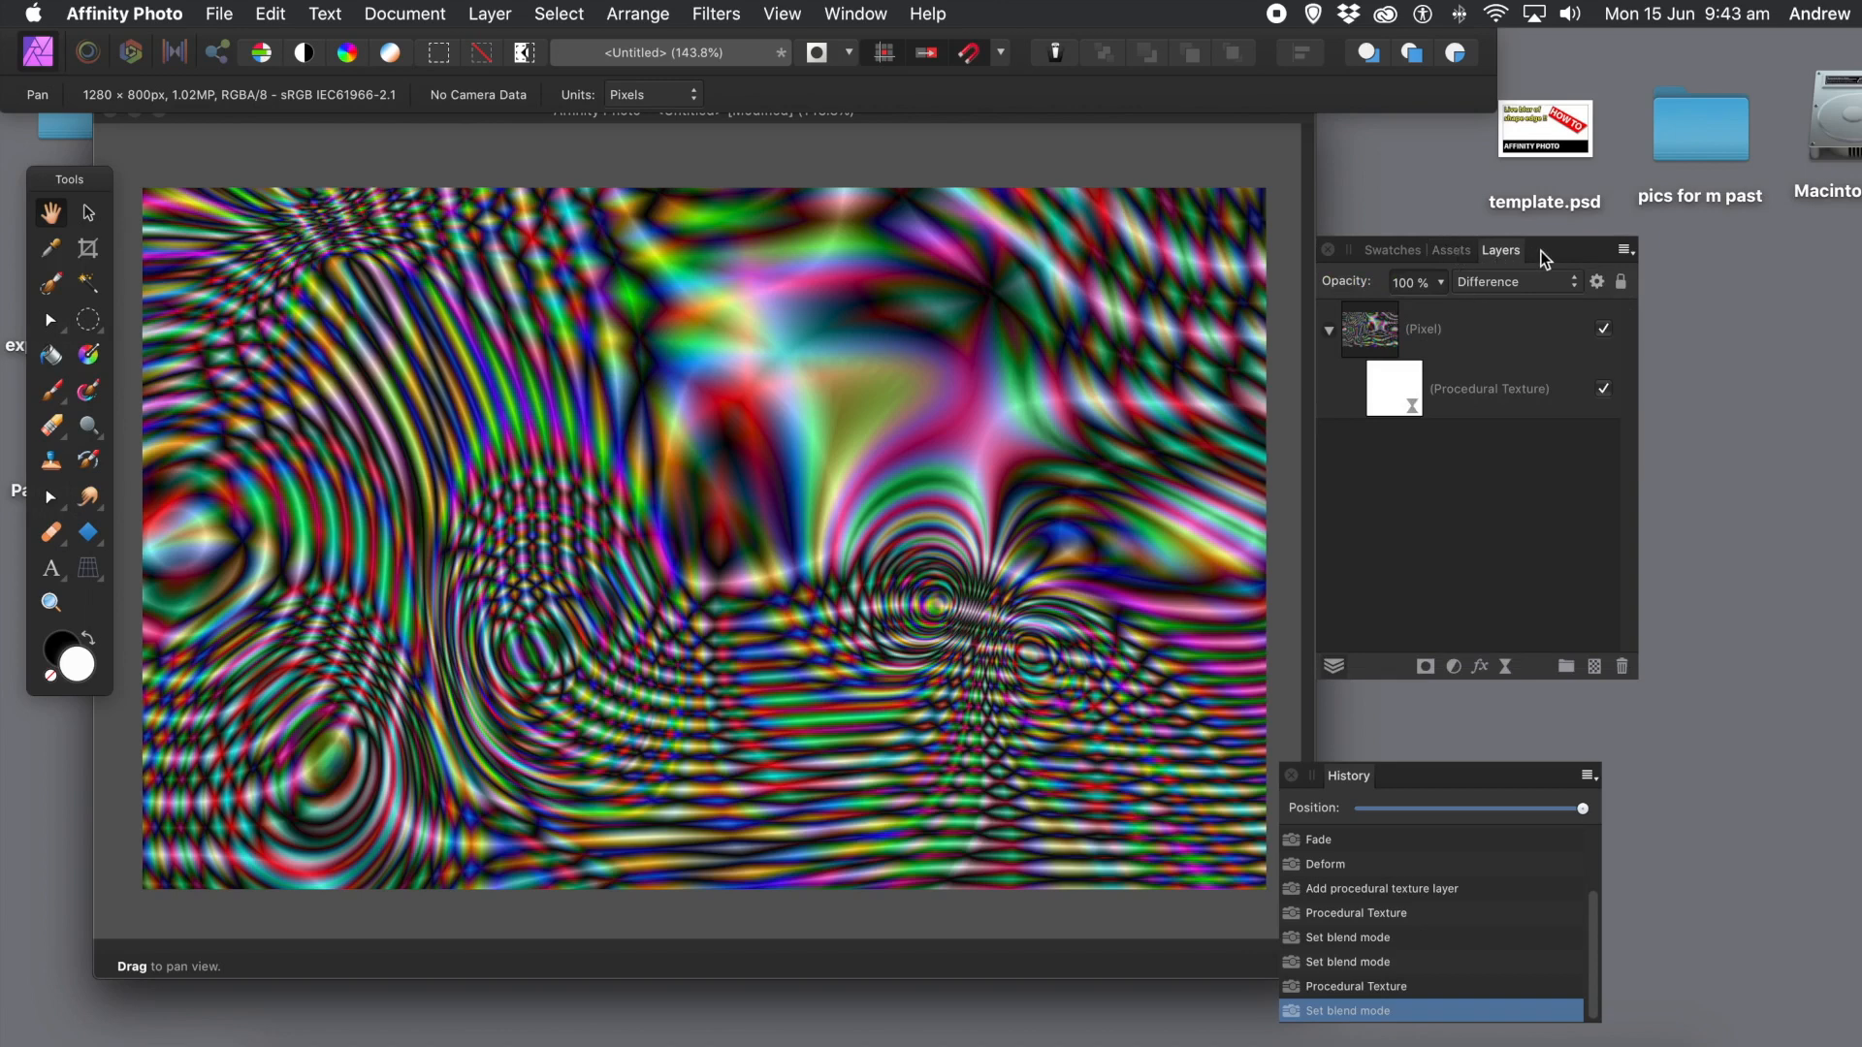
{"action": "left_click_drag", "start_coordinate": [1546, 249], "coordinate": [961, 224]}
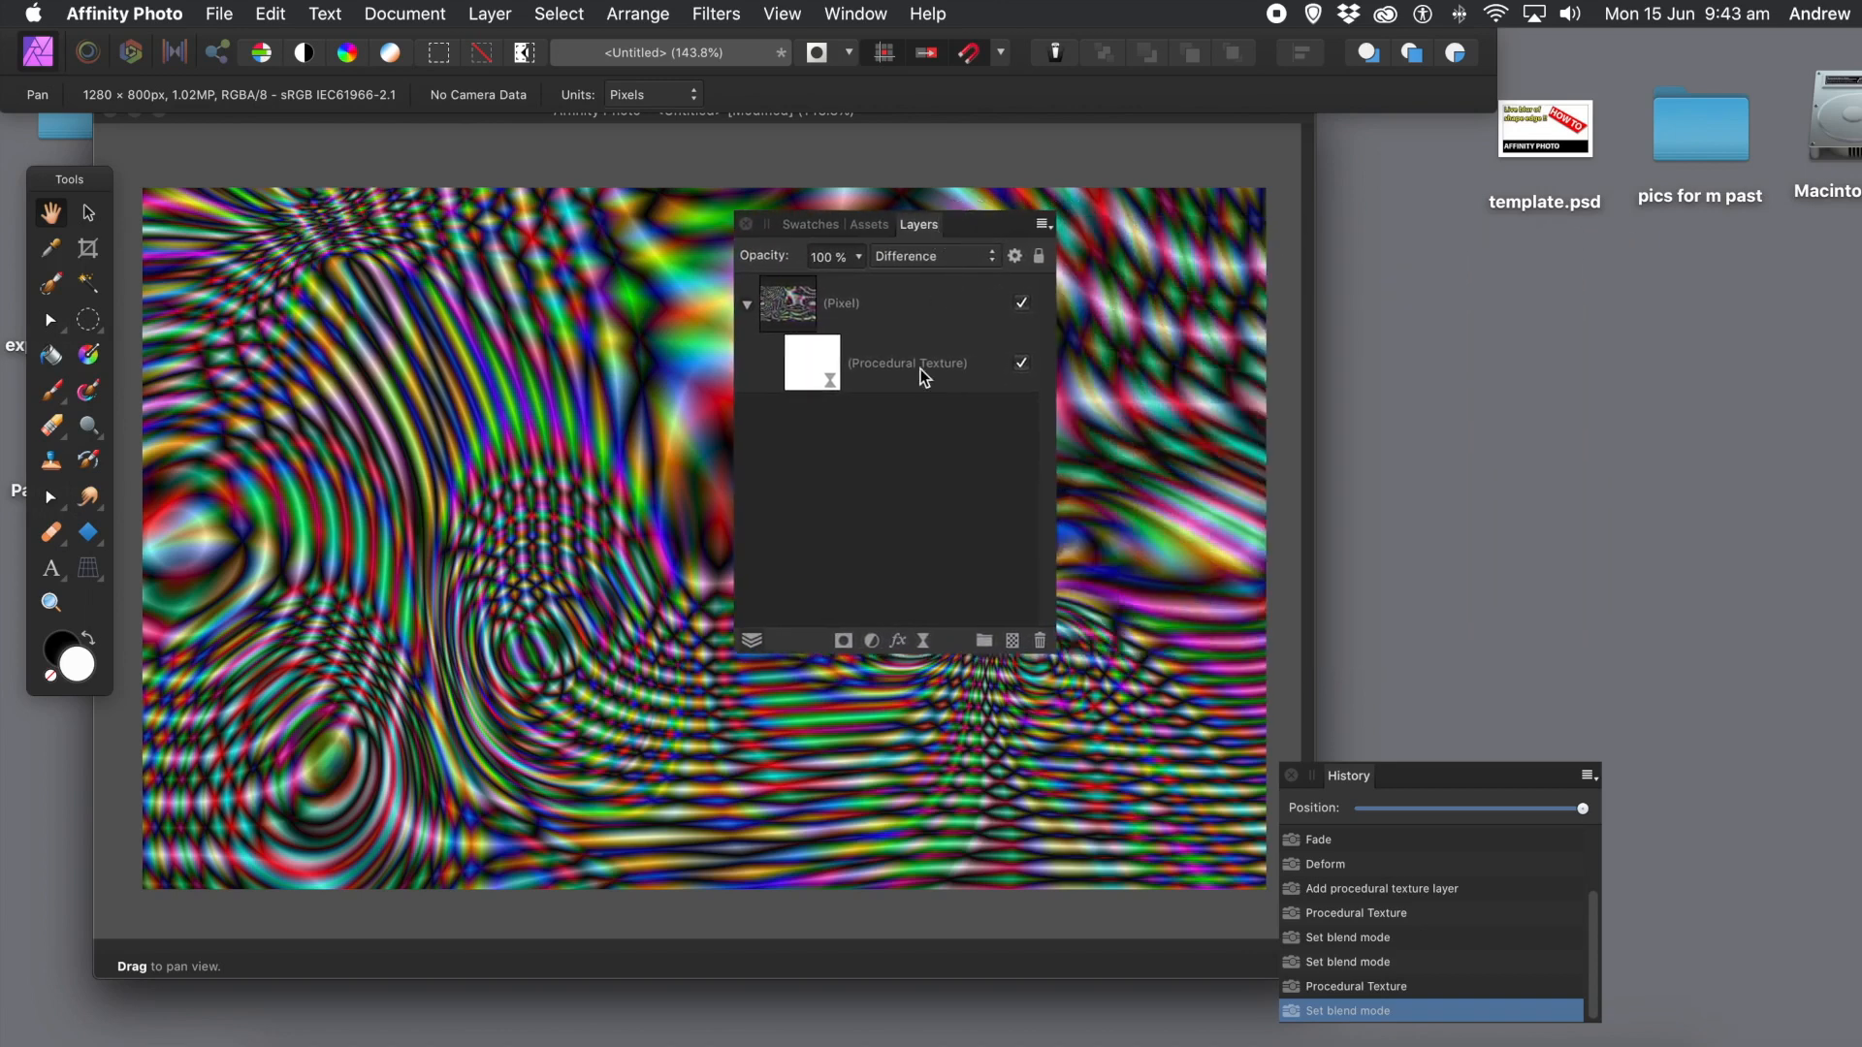
{"action": "double_click", "coordinate": [813, 374]}
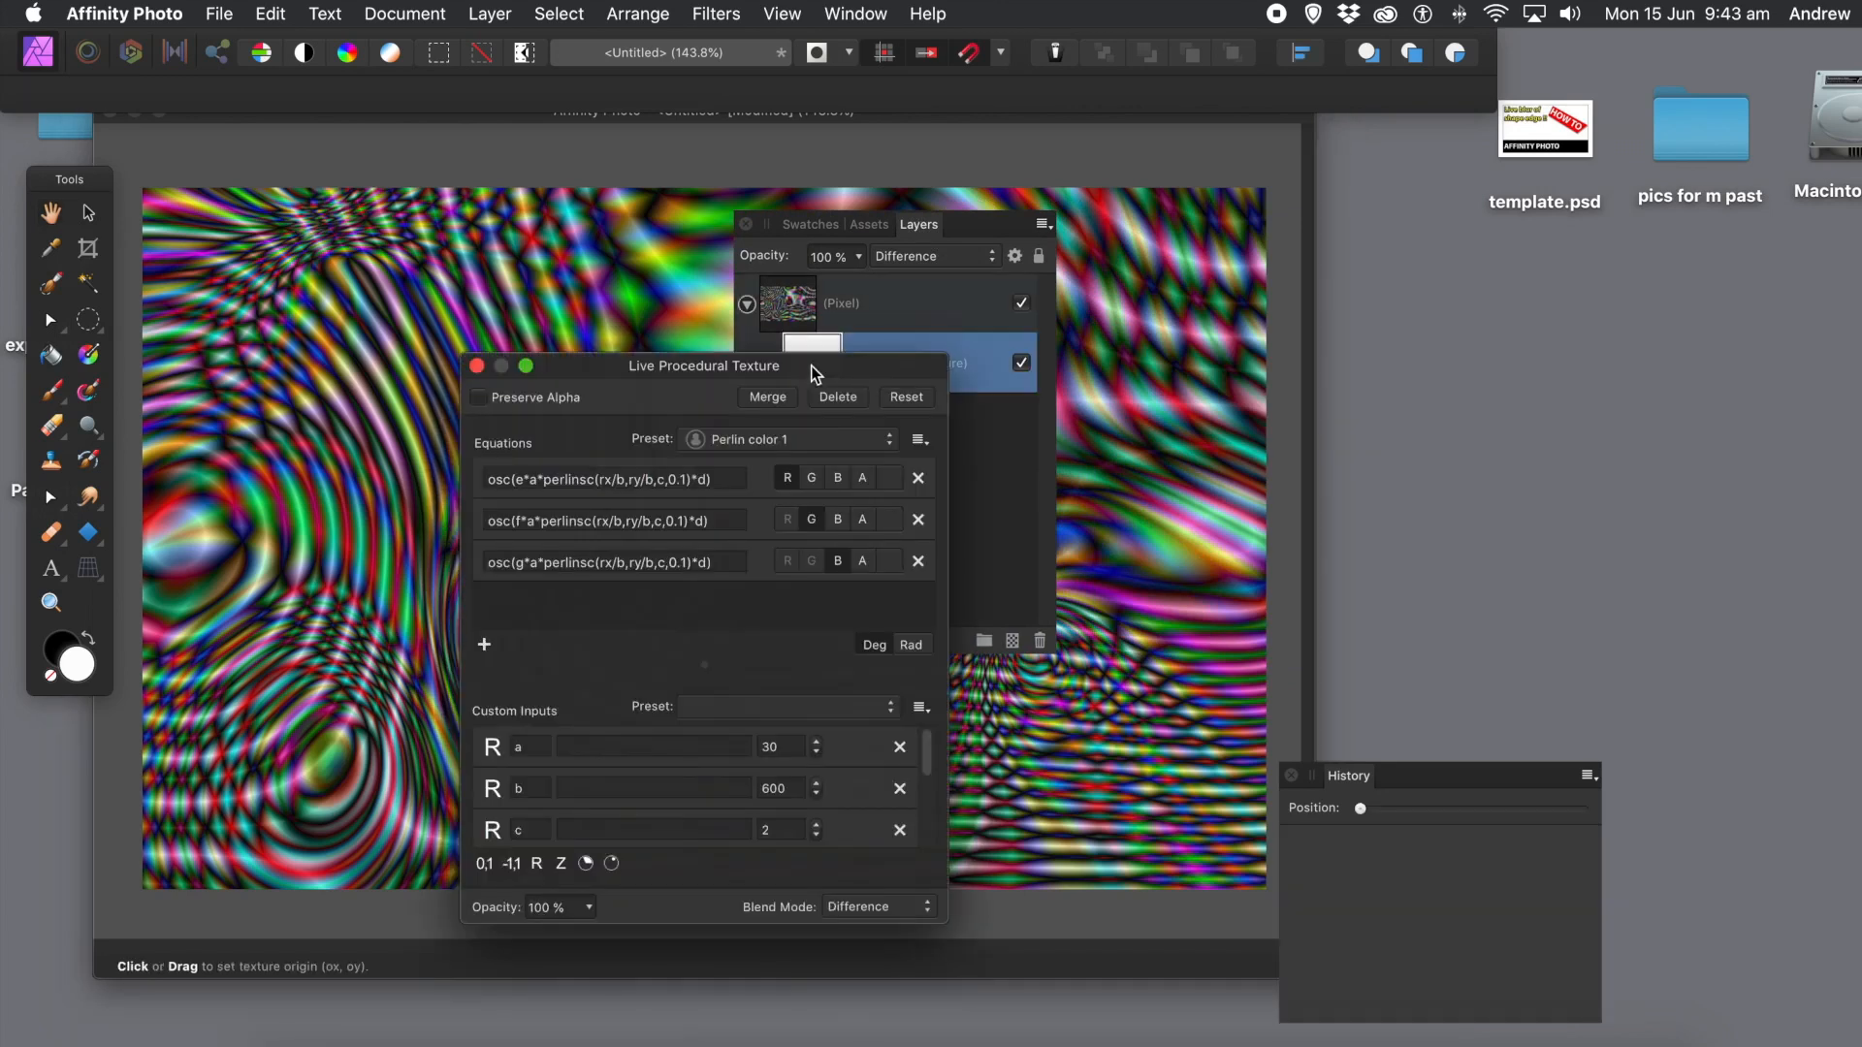
{"action": "left_click_drag", "start_coordinate": [634, 374], "coordinate": [766, 277]}
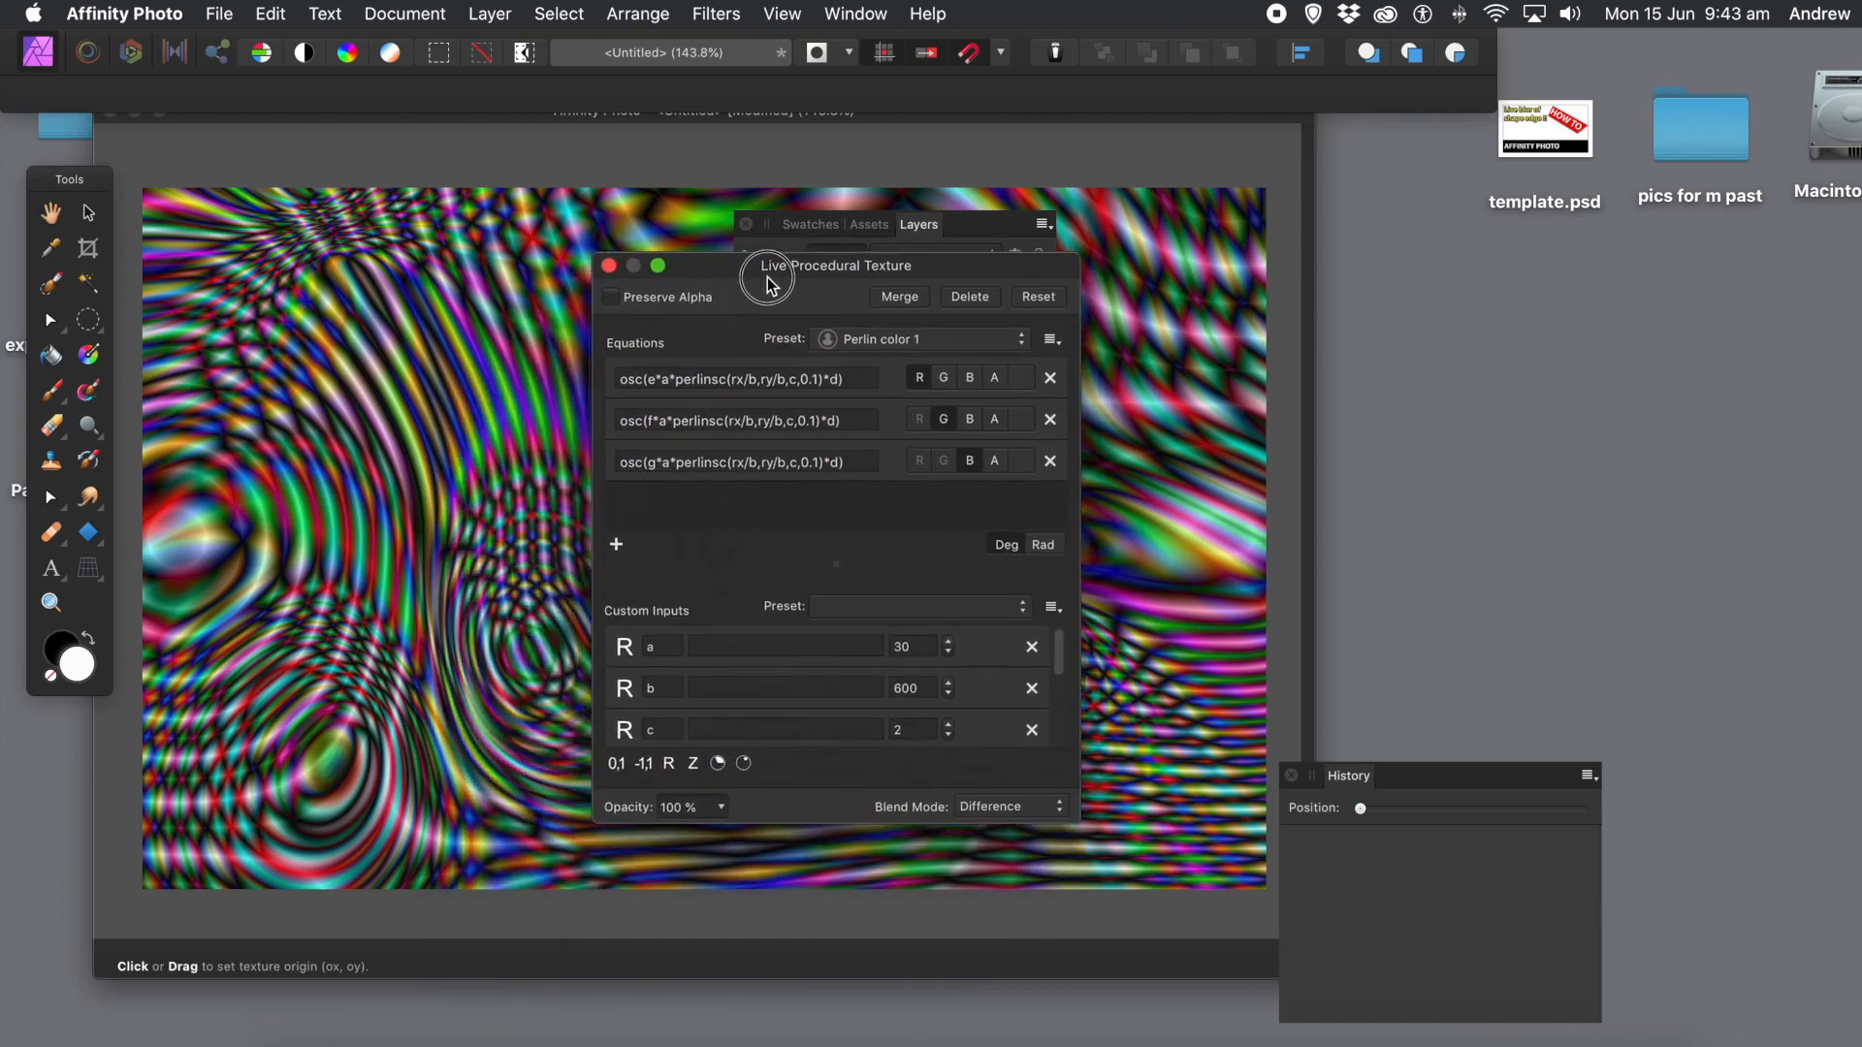
Step: Try raising custom input a of the live procedural texture in single increments up to 37
{"action": "left_click", "coordinate": [949, 643]}
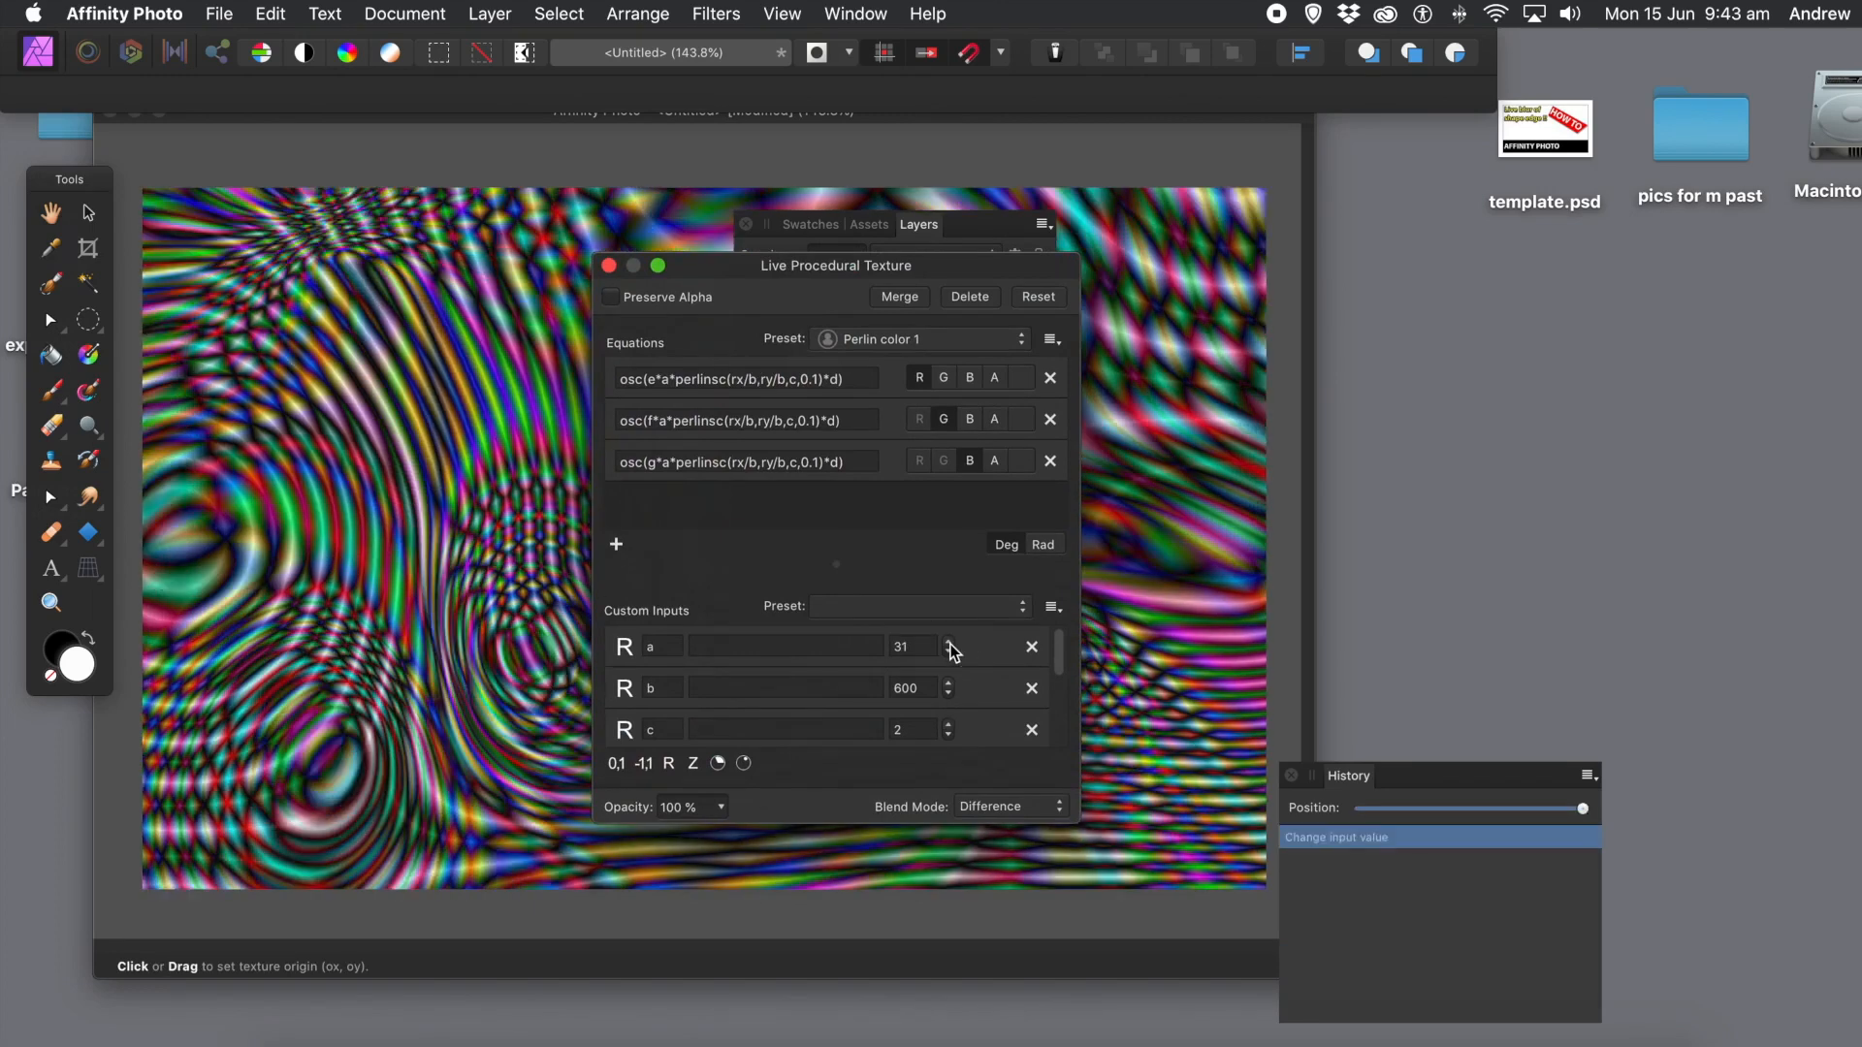
{"action": "left_click", "coordinate": [950, 643]}
{"action": "left_click", "coordinate": [950, 643]}
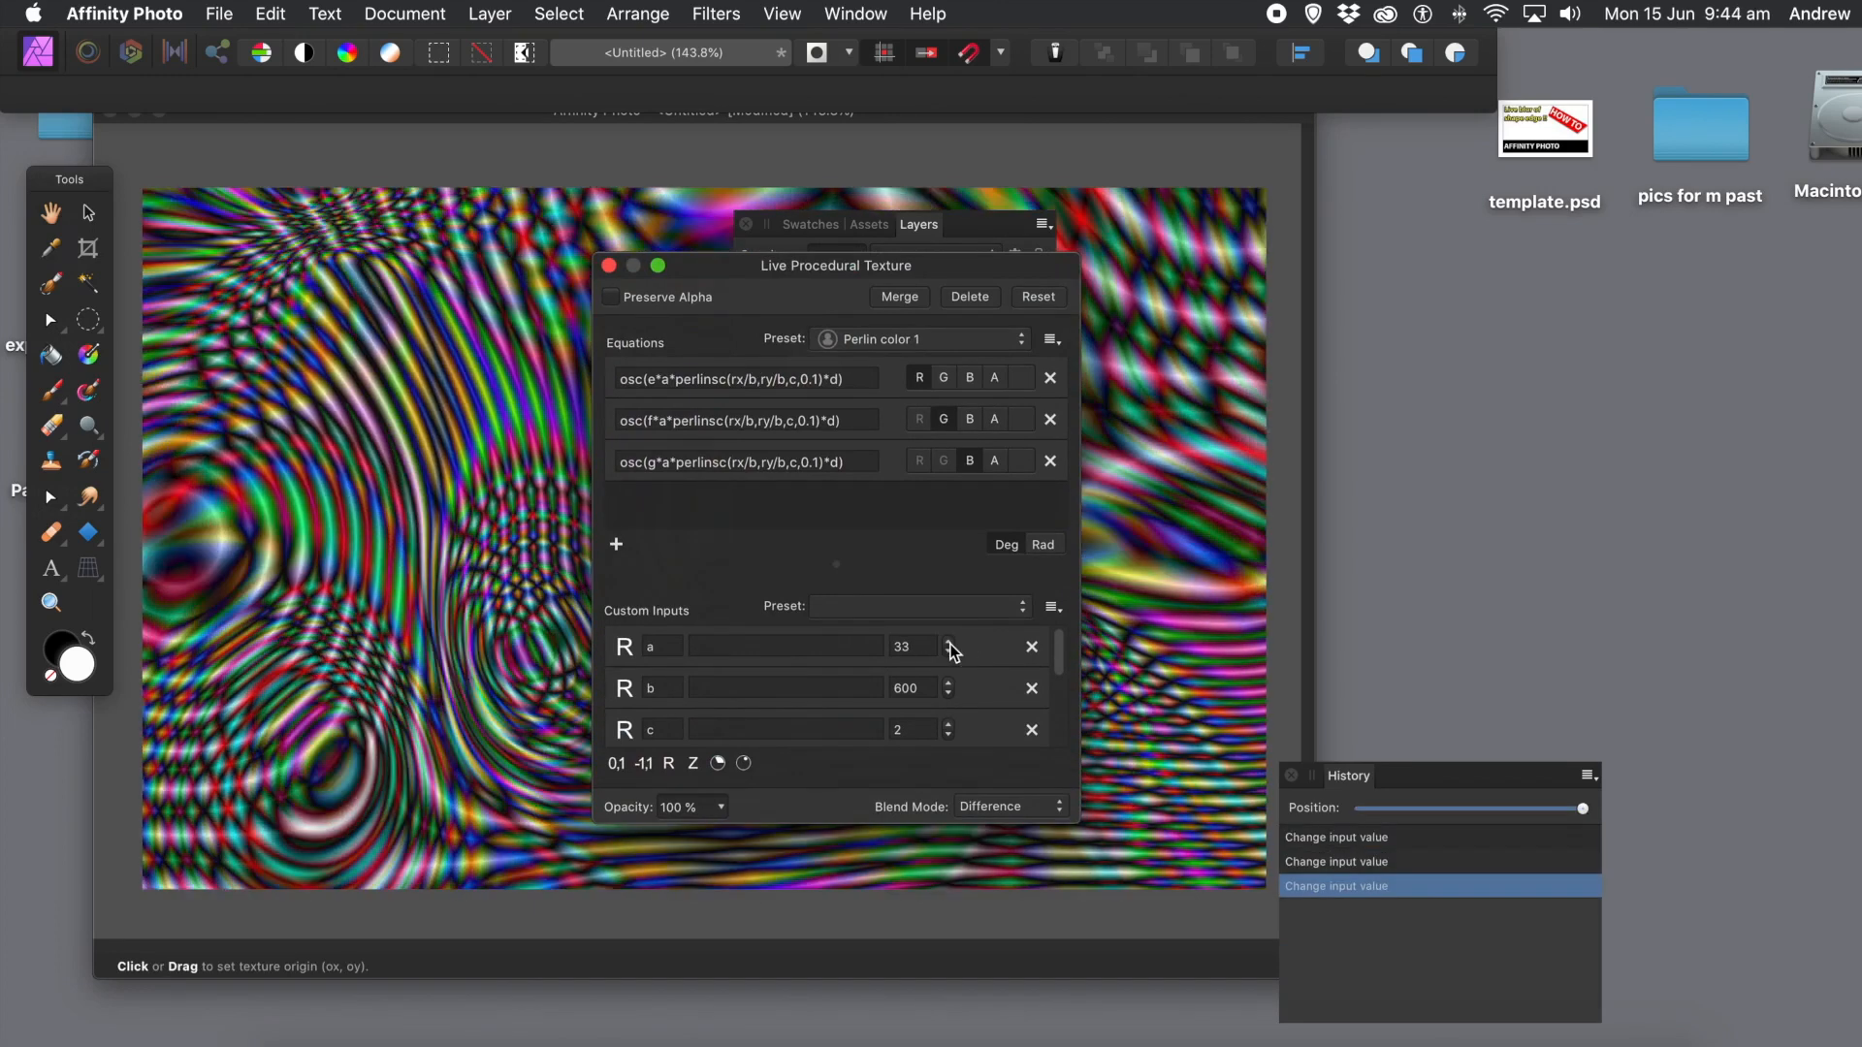
{"action": "left_click", "coordinate": [950, 642]}
{"action": "left_click", "coordinate": [949, 643]}
{"action": "left_click", "coordinate": [950, 643]}
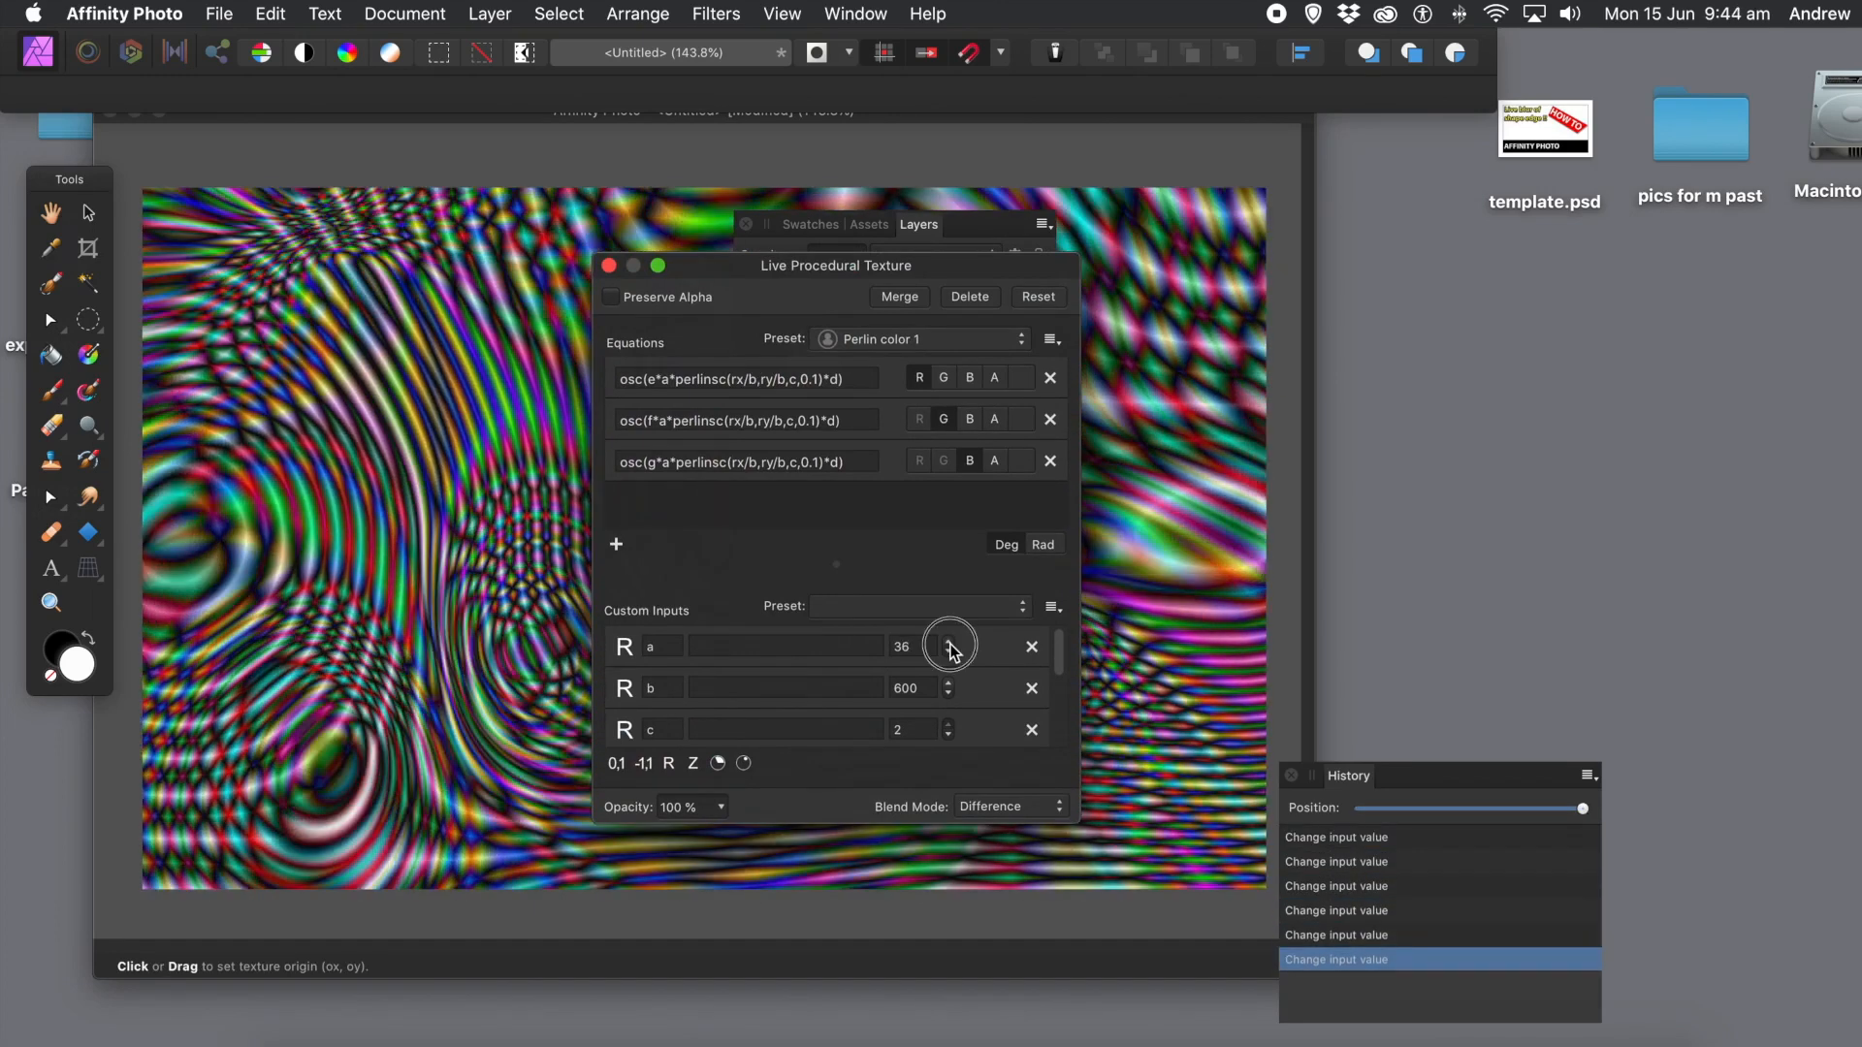
{"action": "left_click", "coordinate": [949, 643]}
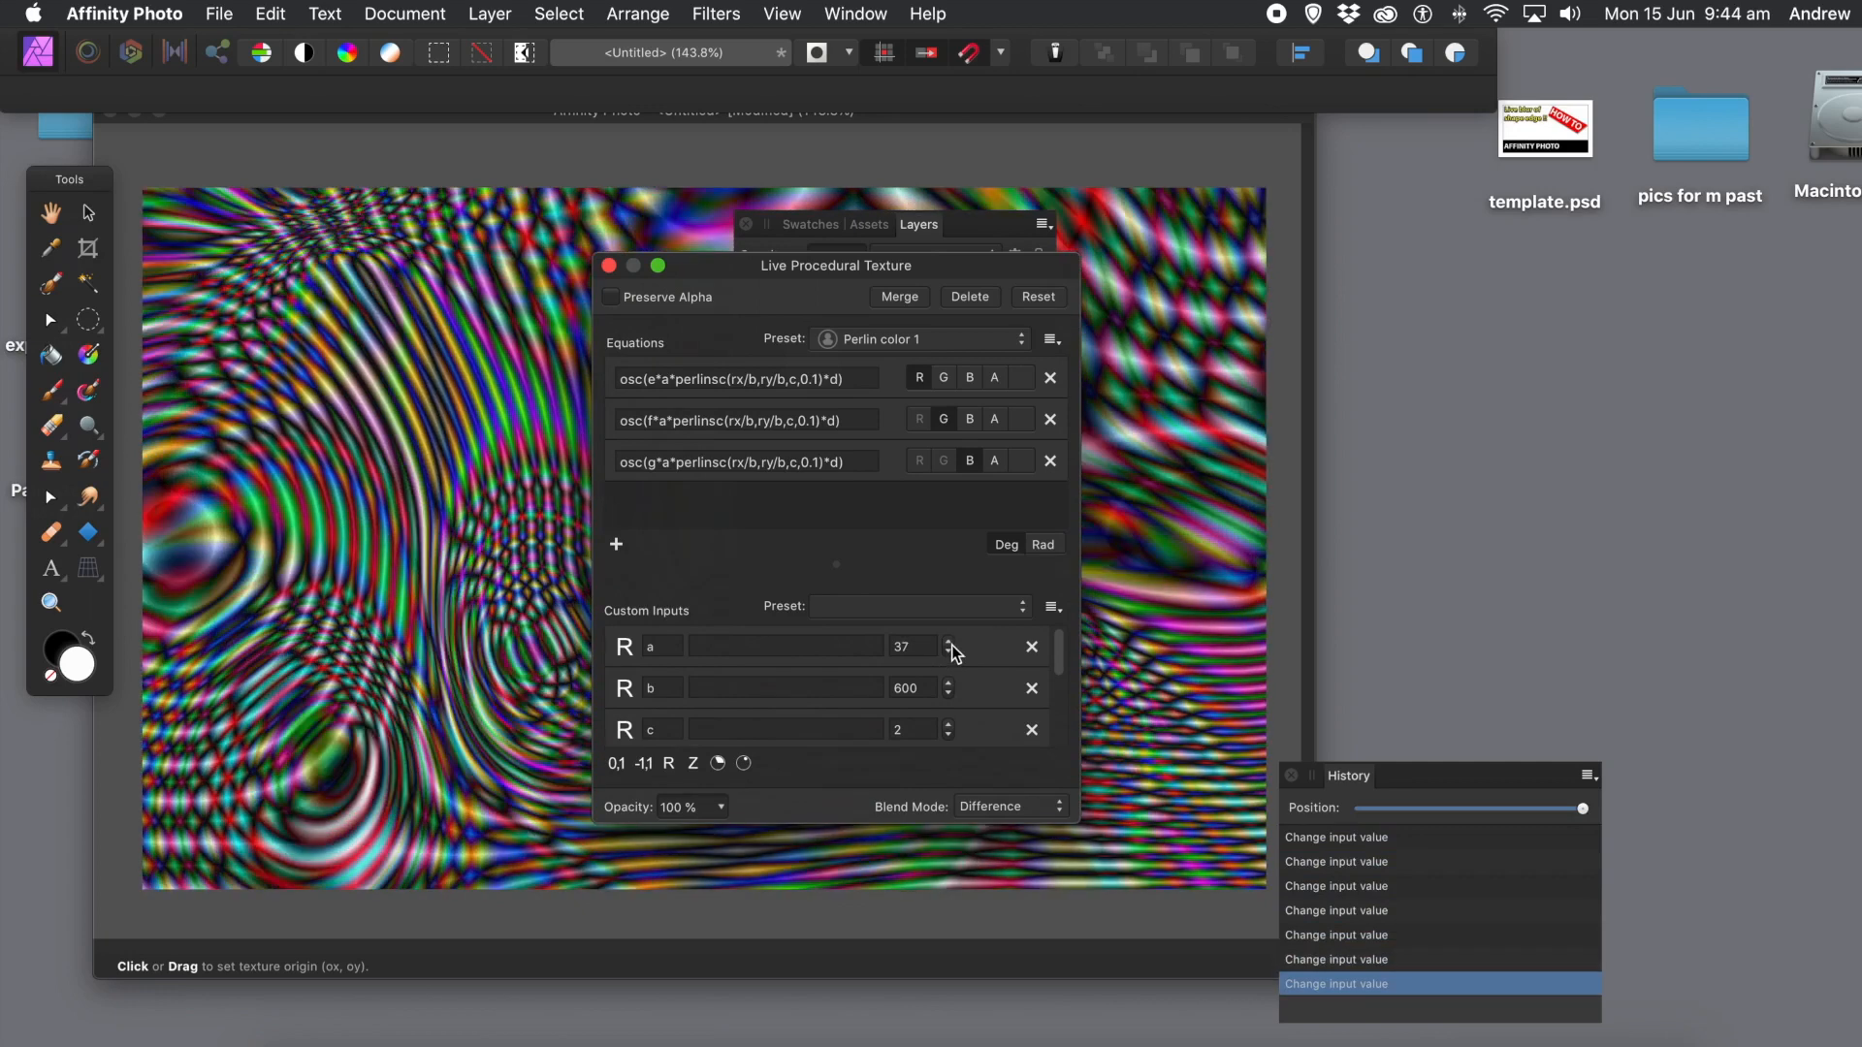
Step: Try custom input a of the live texture at 60 and at 4, and set it to 12
{"action": "left_click", "coordinate": [910, 647]}
{"action": "type", "text": "60"}
{"action": "key", "text": "Tab"}
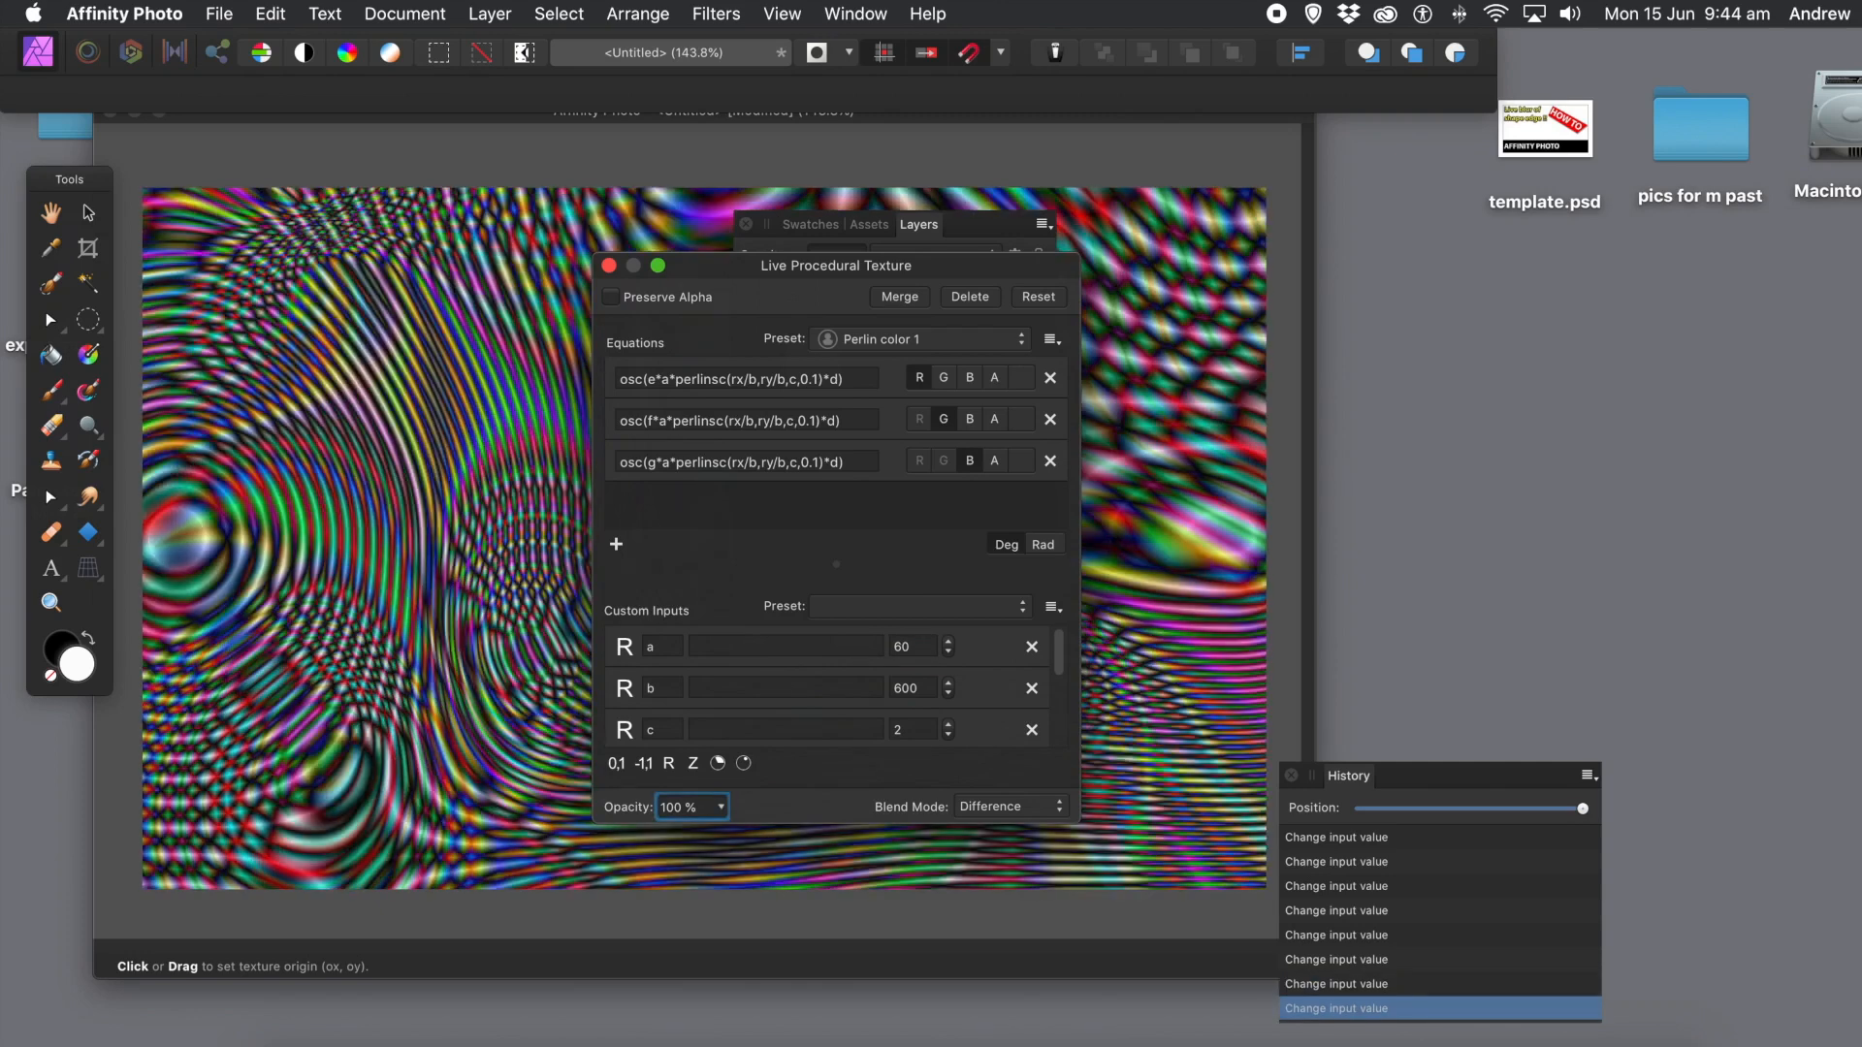
{"action": "left_click", "coordinate": [921, 647]}
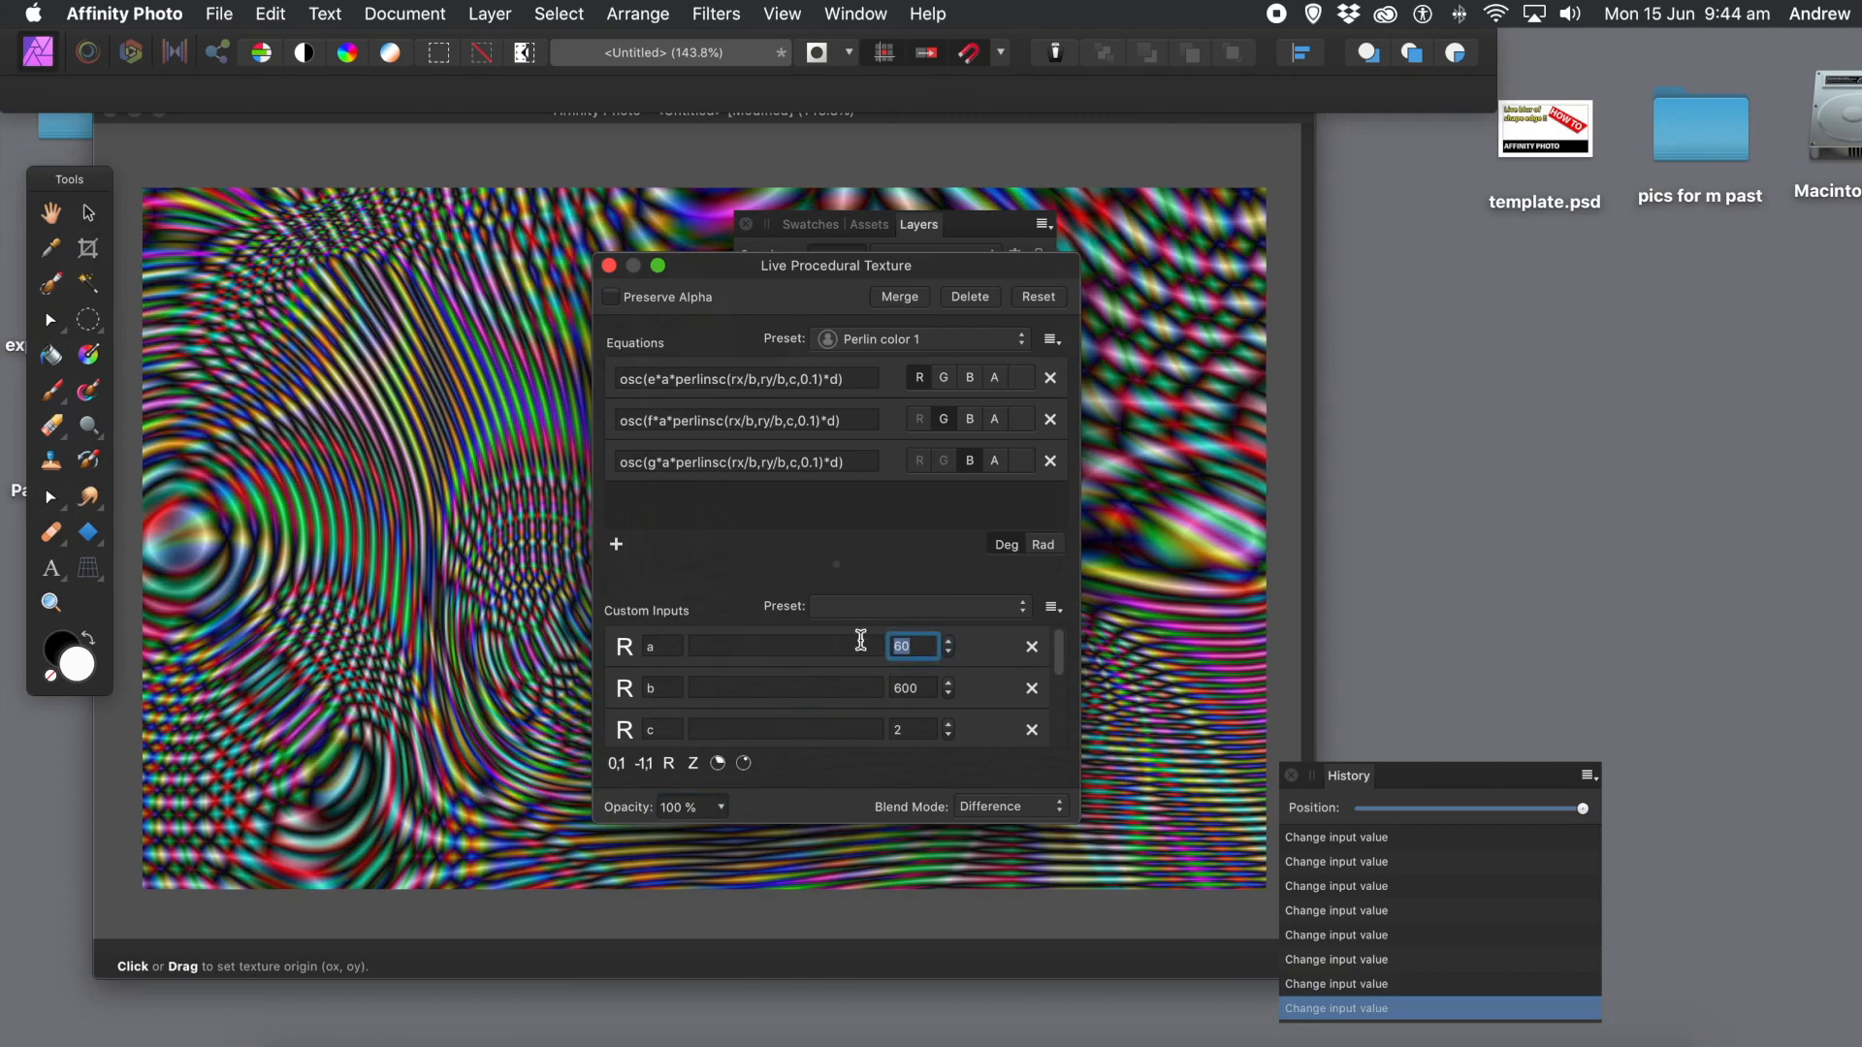
{"action": "type", "text": "4"}
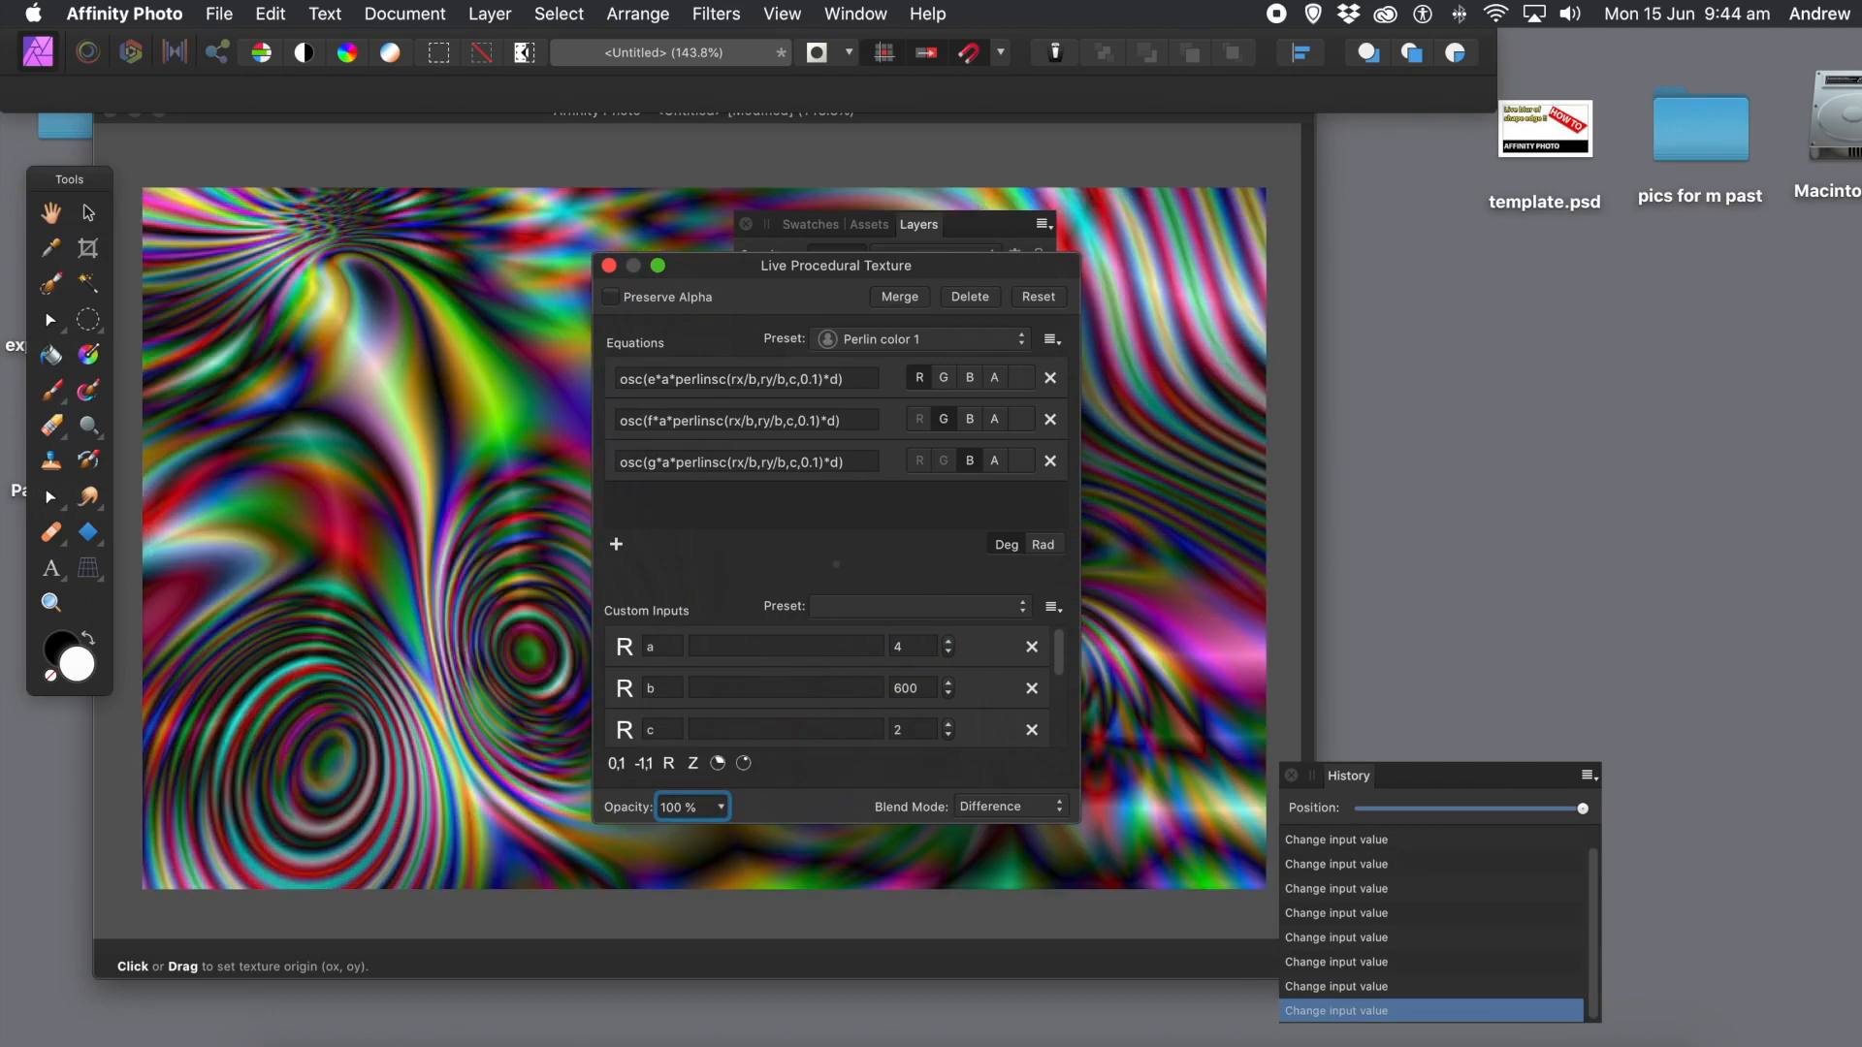
{"action": "left_click", "coordinate": [878, 640]}
{"action": "type", "text": "12"}
{"action": "key", "text": "Return"}
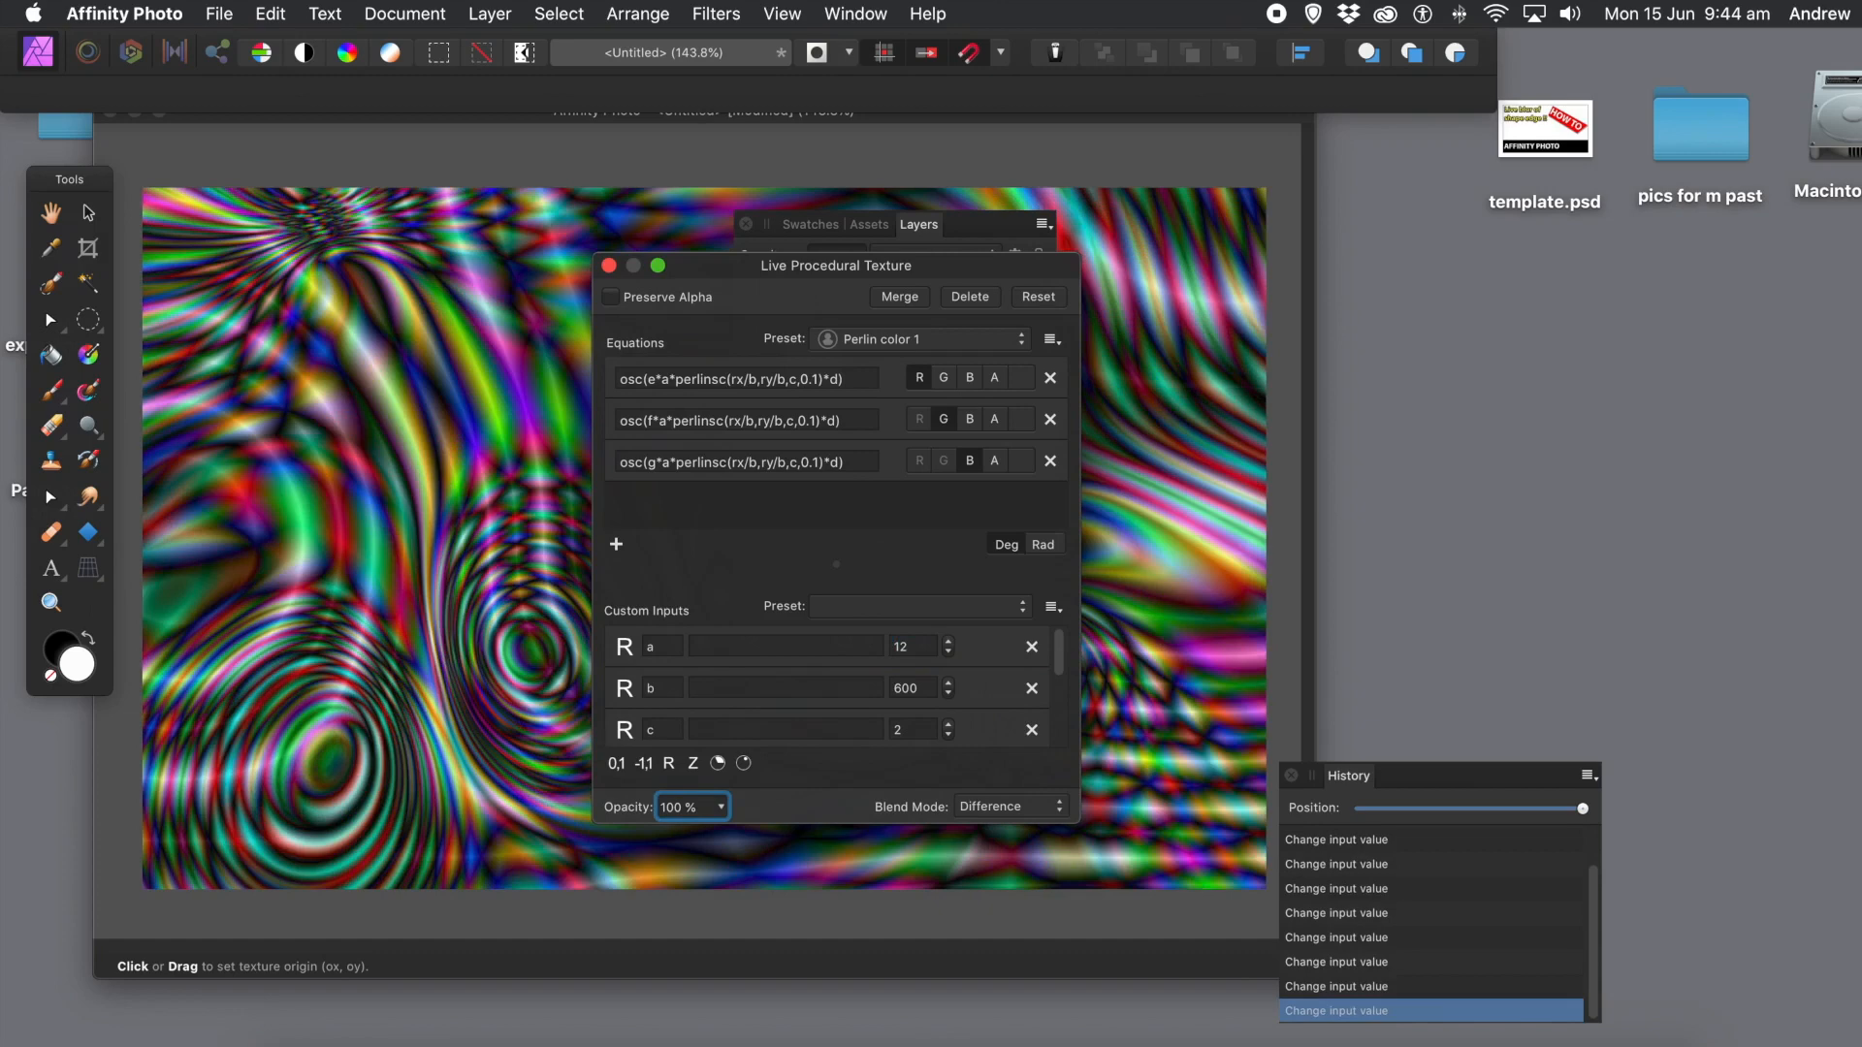
{"action": "left_click_drag", "start_coordinate": [763, 278], "coordinate": [1132, 255]}
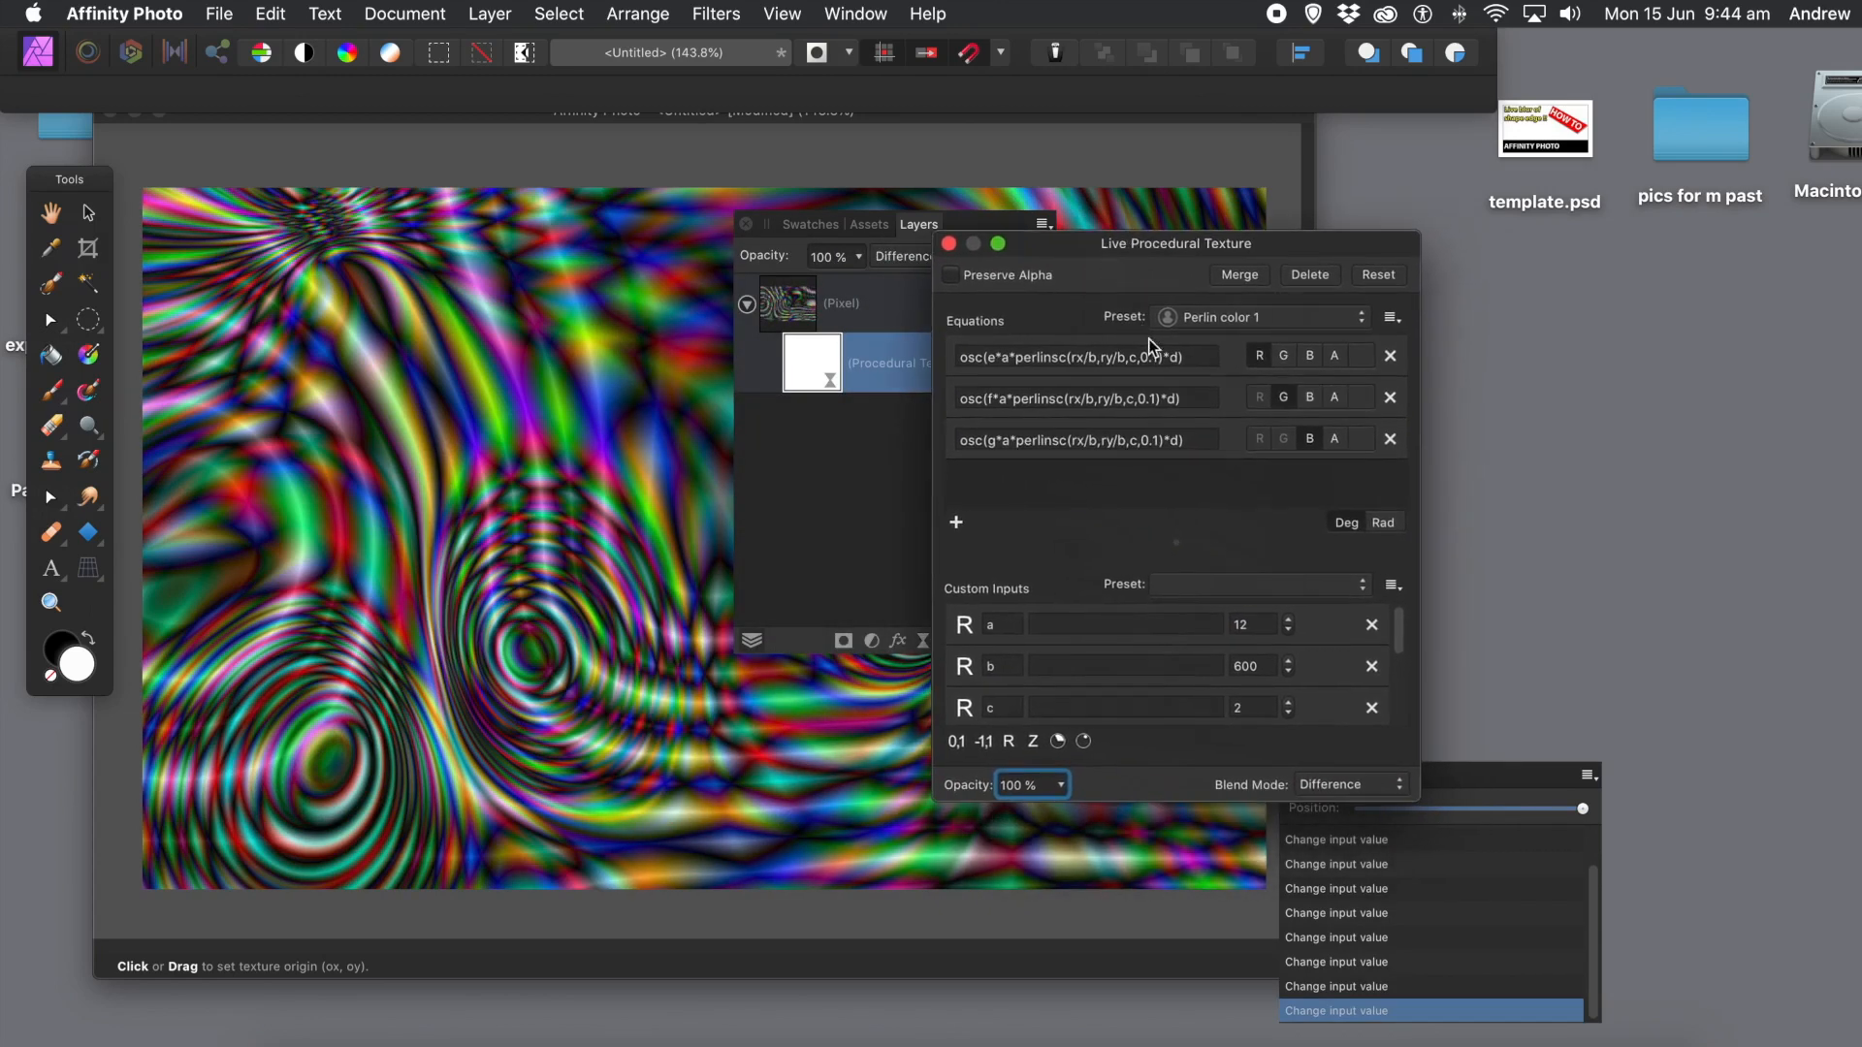
{"action": "left_click", "coordinate": [952, 244]}
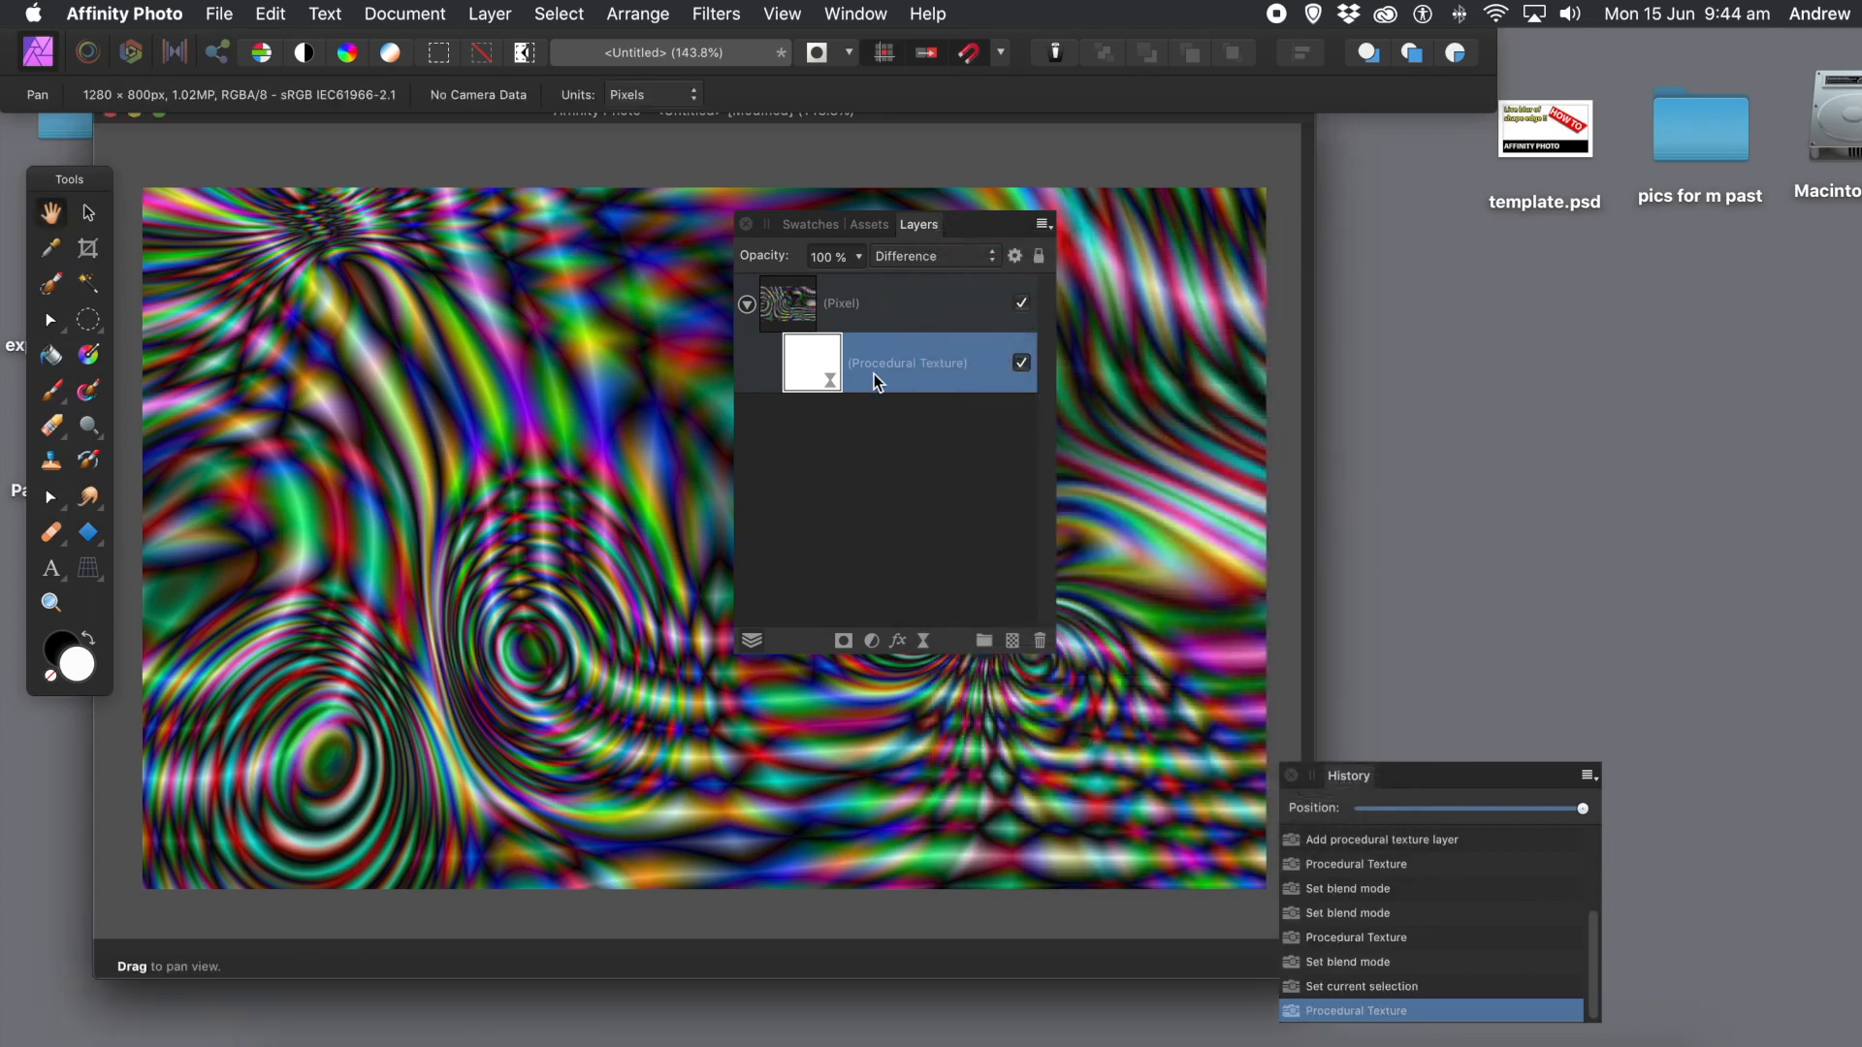
Step: Duplicate the live Procedural Texture layer inside the pixel layer
{"action": "left_click", "coordinate": [820, 356]}
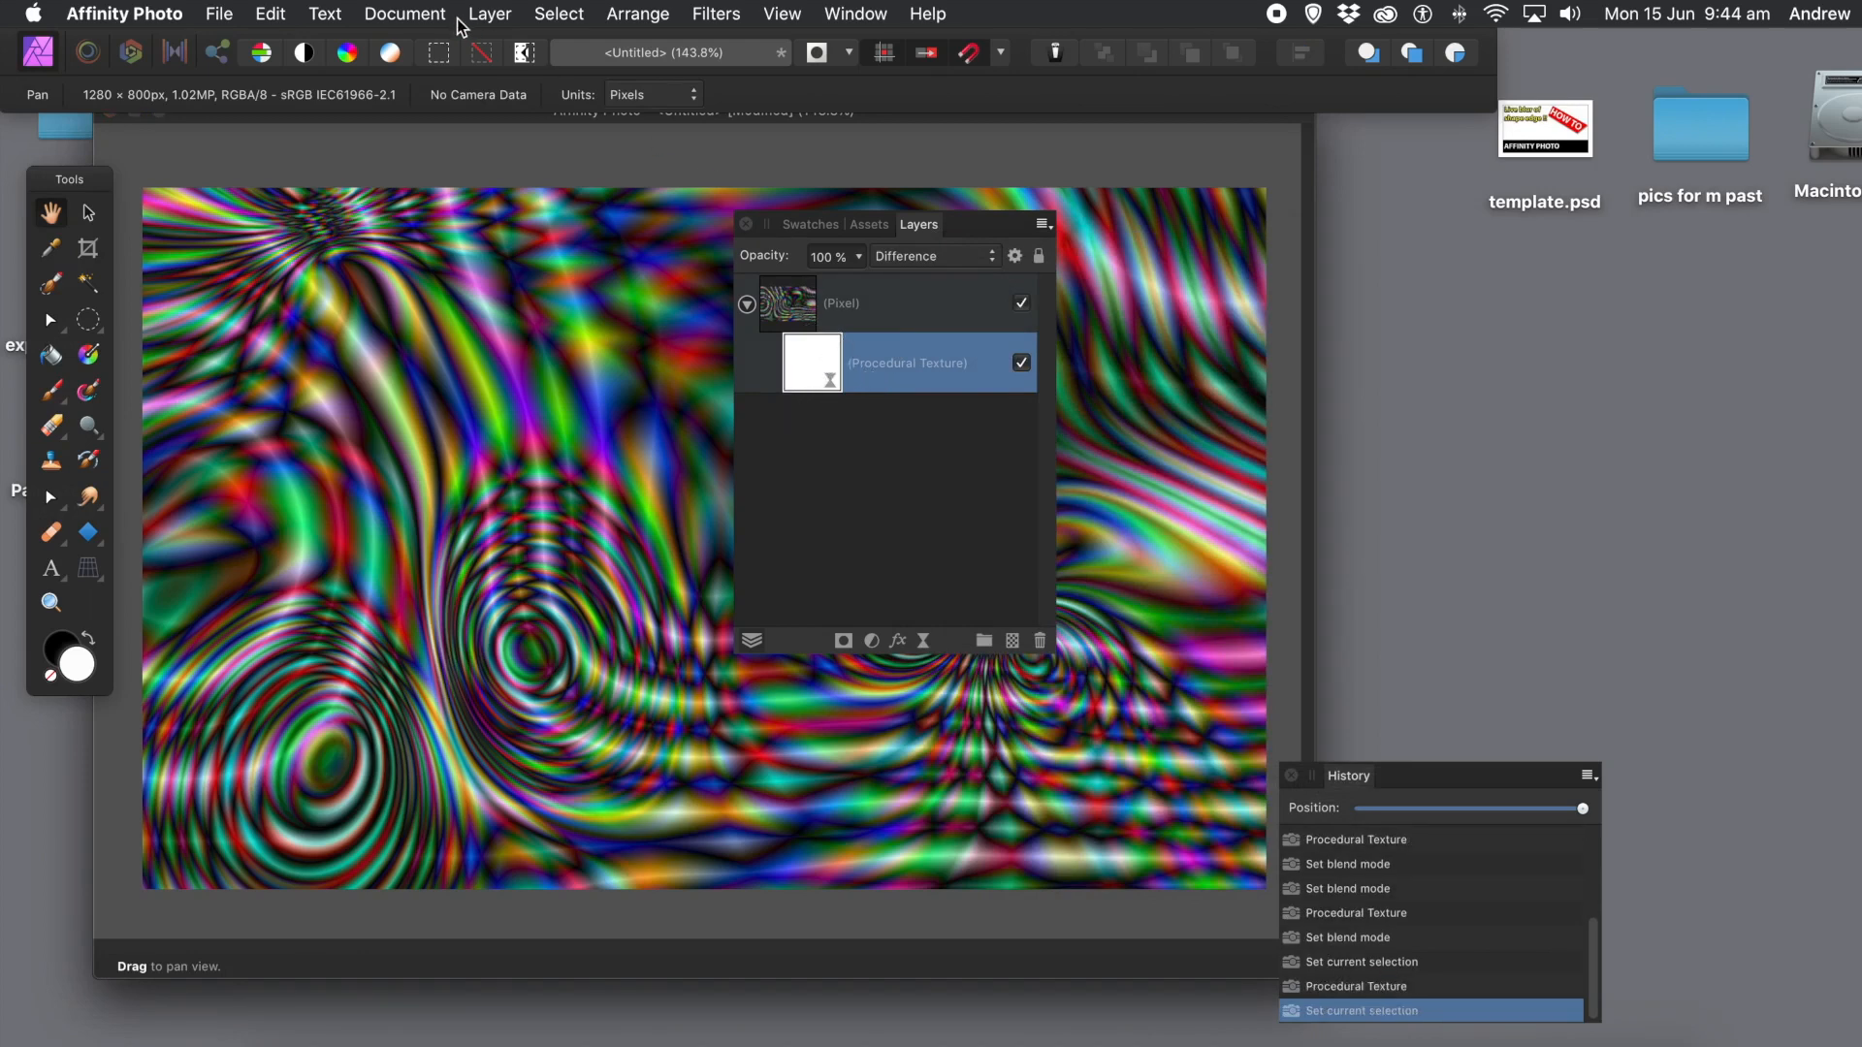
{"action": "left_click", "coordinate": [501, 16]}
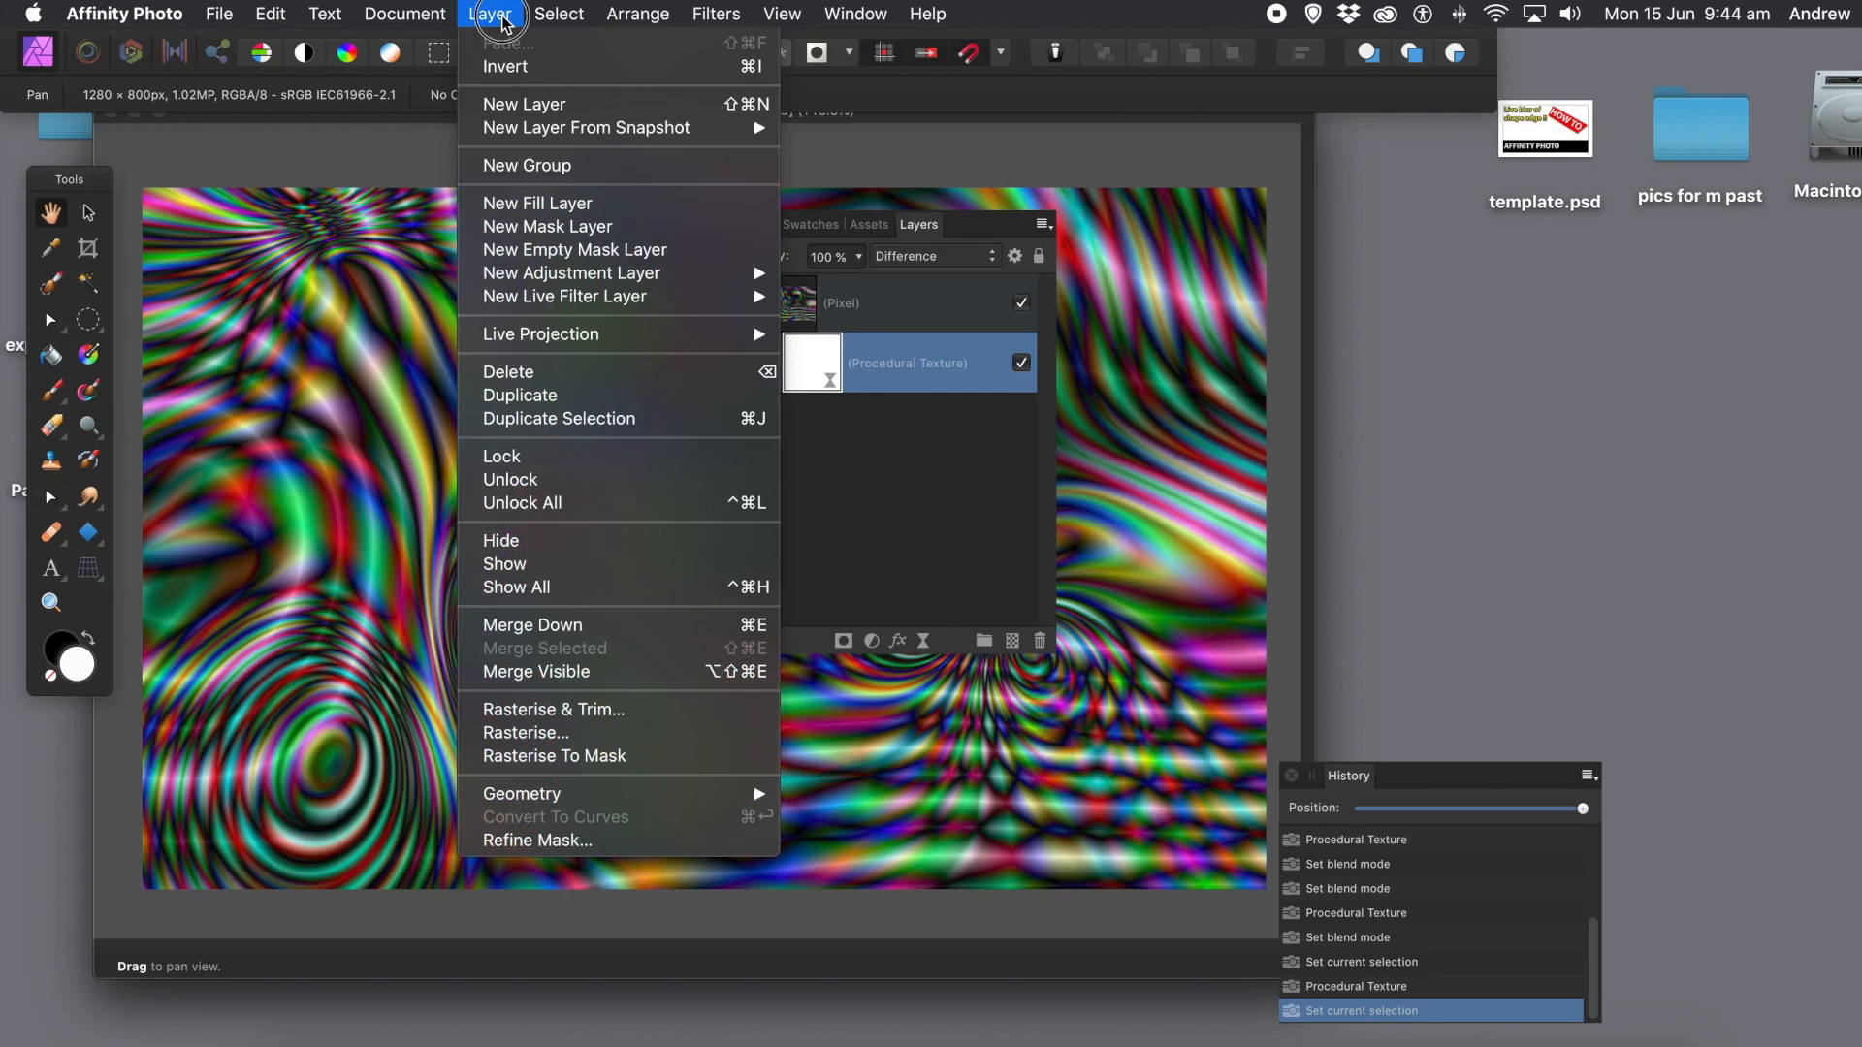
{"action": "left_click", "coordinate": [523, 403]}
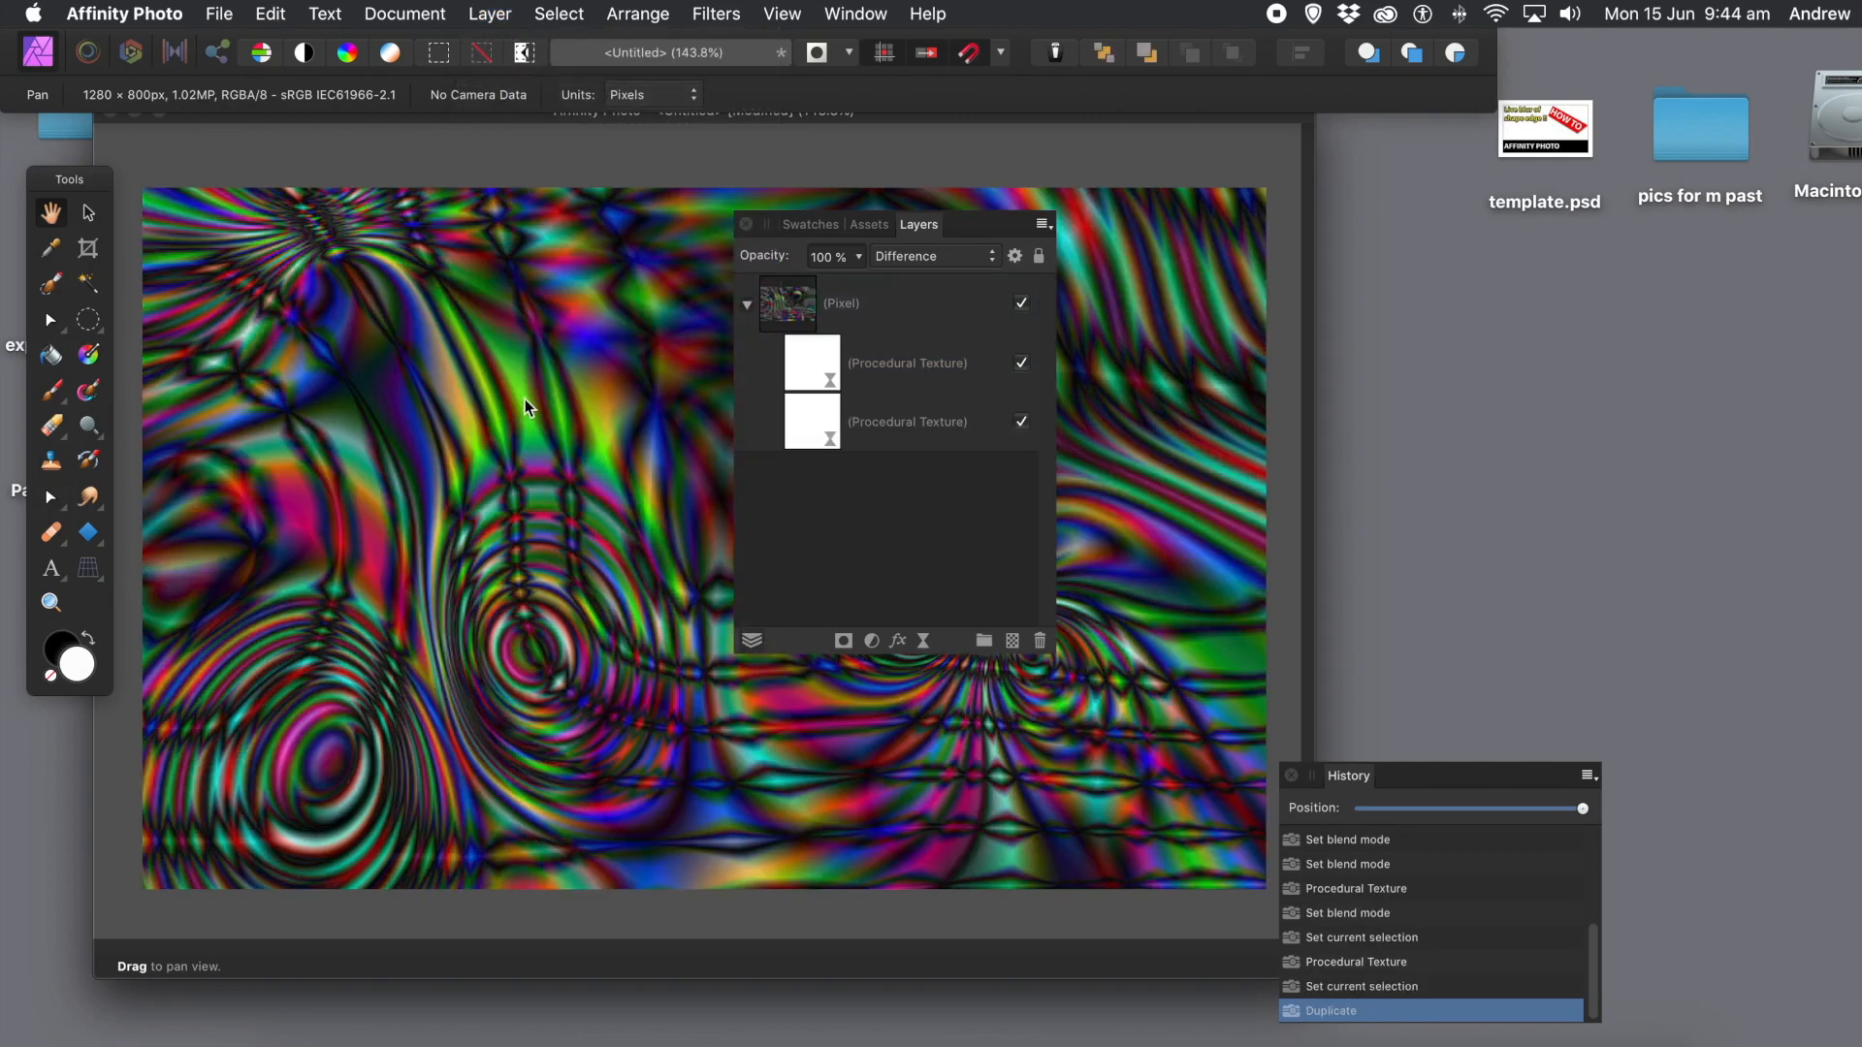
Step: Lower custom input a of the upper Procedural Texture layer to 5
{"action": "left_click", "coordinate": [803, 422]}
{"action": "left_click", "coordinate": [808, 370]}
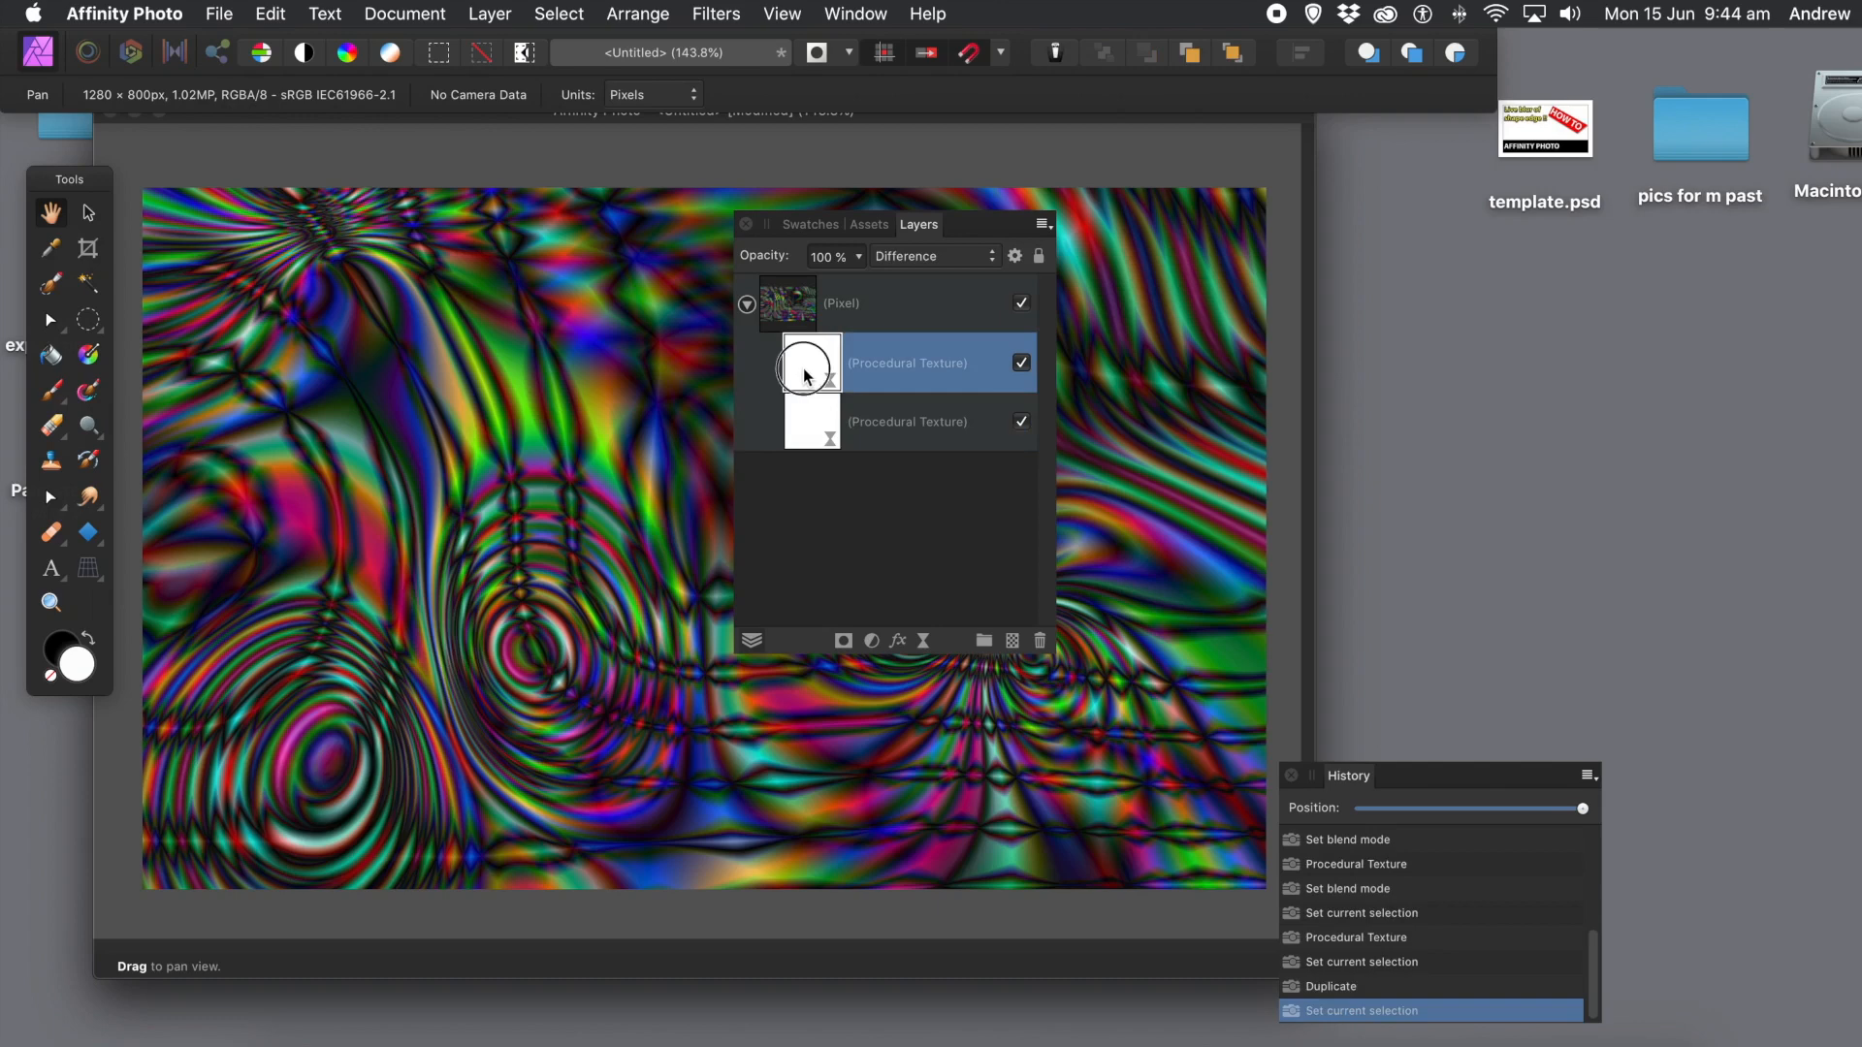
{"action": "double_click", "coordinate": [803, 369]}
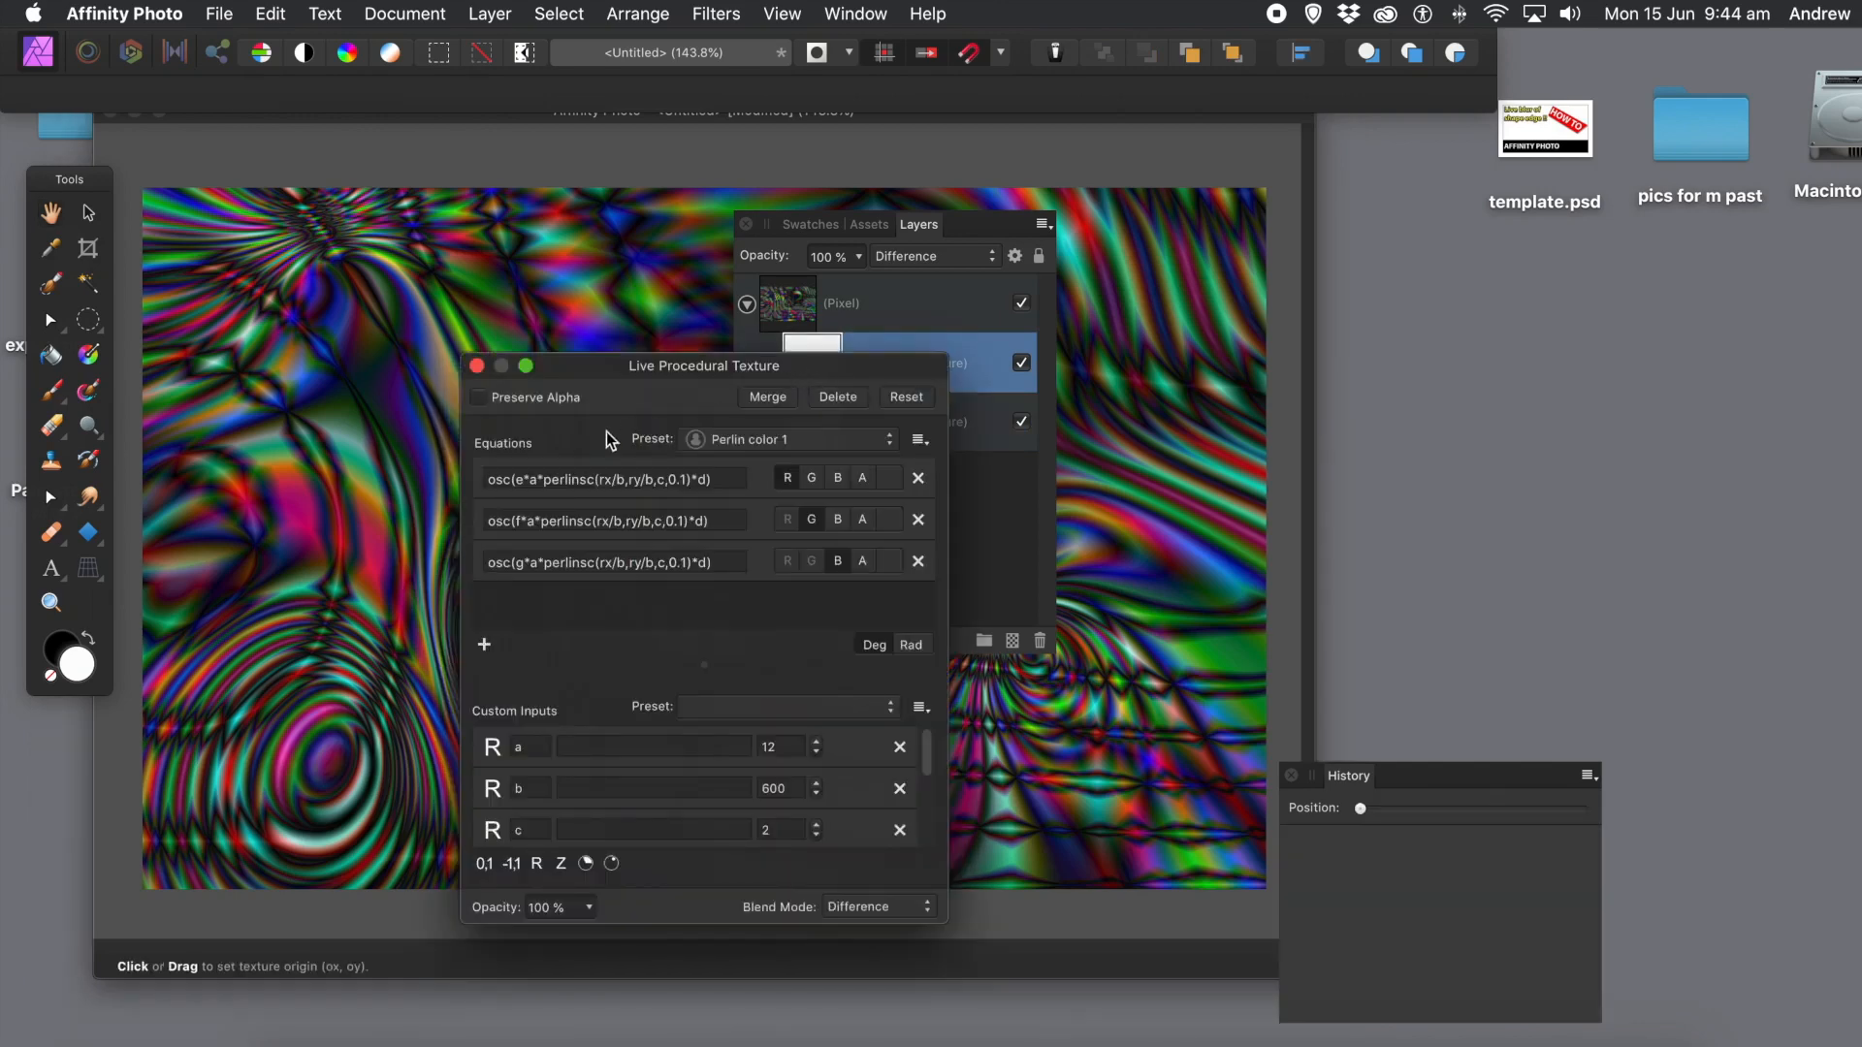
{"action": "left_click", "coordinate": [816, 754]}
{"action": "left_click", "coordinate": [817, 753]}
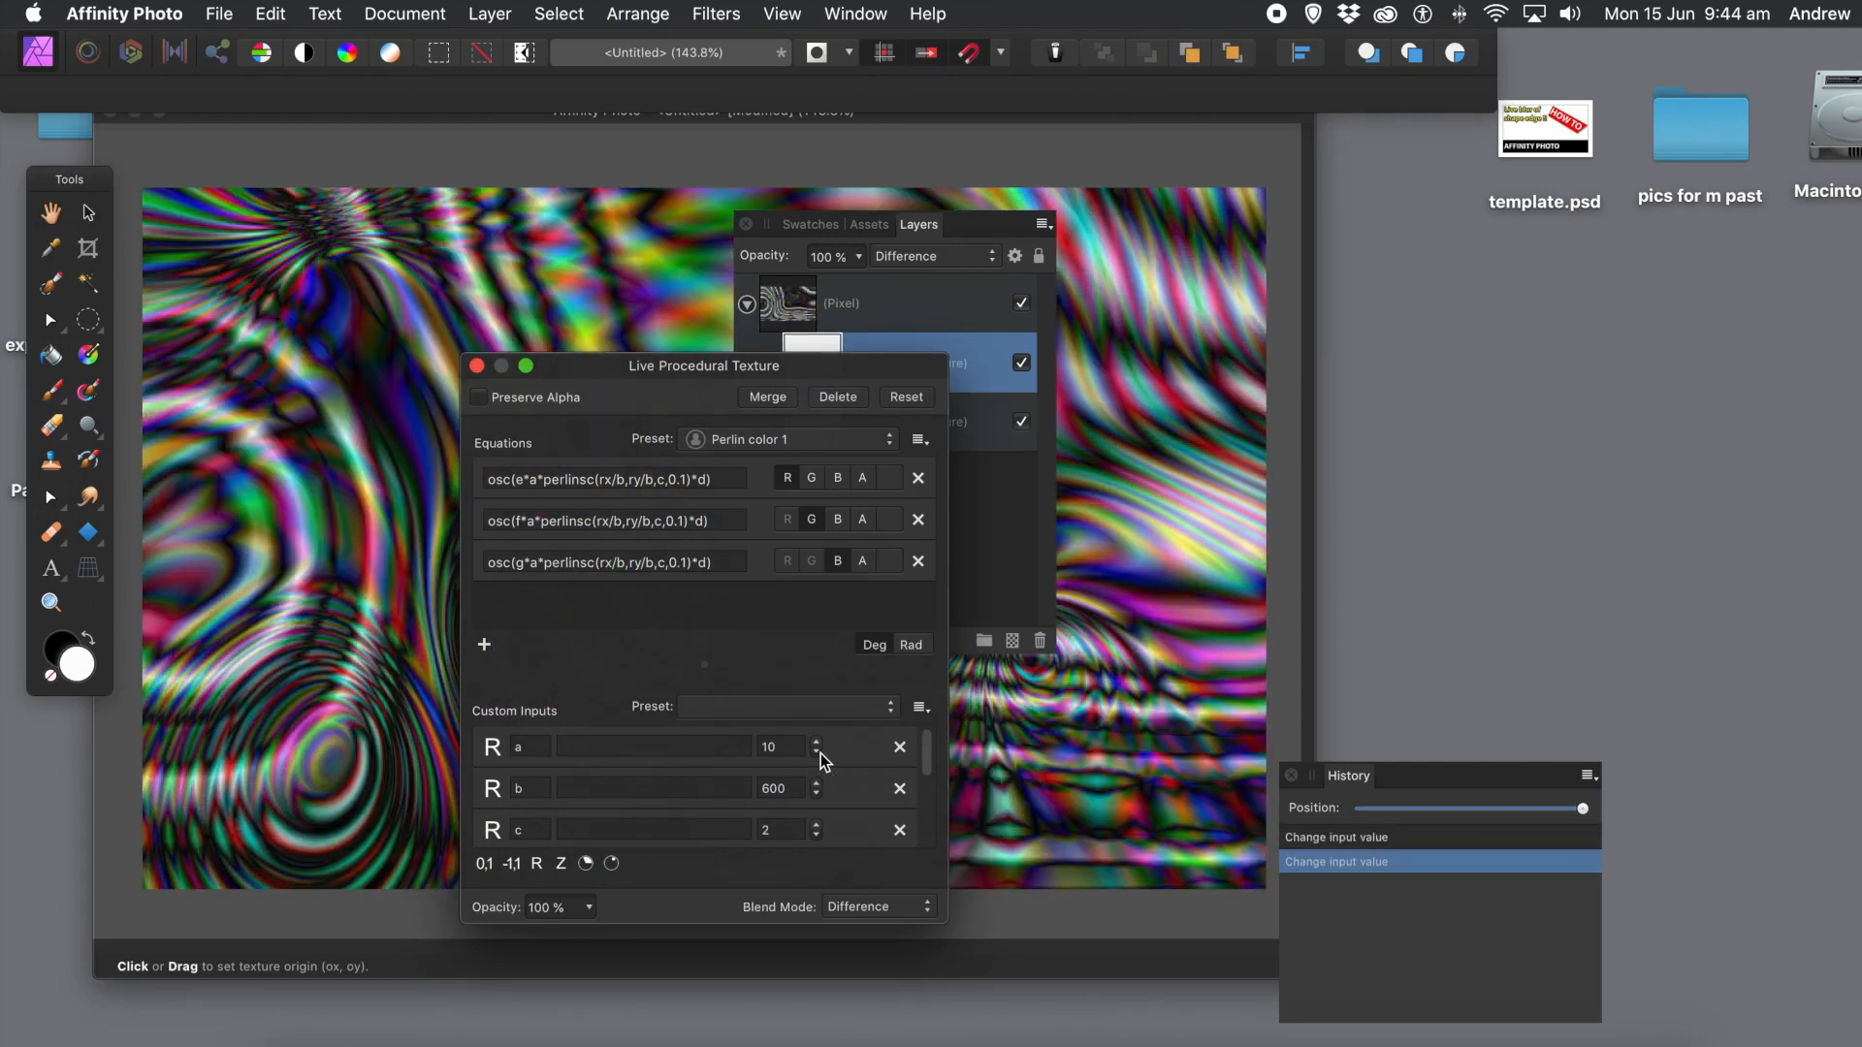
{"action": "left_click", "coordinate": [818, 753]}
{"action": "left_click", "coordinate": [817, 754]}
{"action": "left_click", "coordinate": [817, 754]}
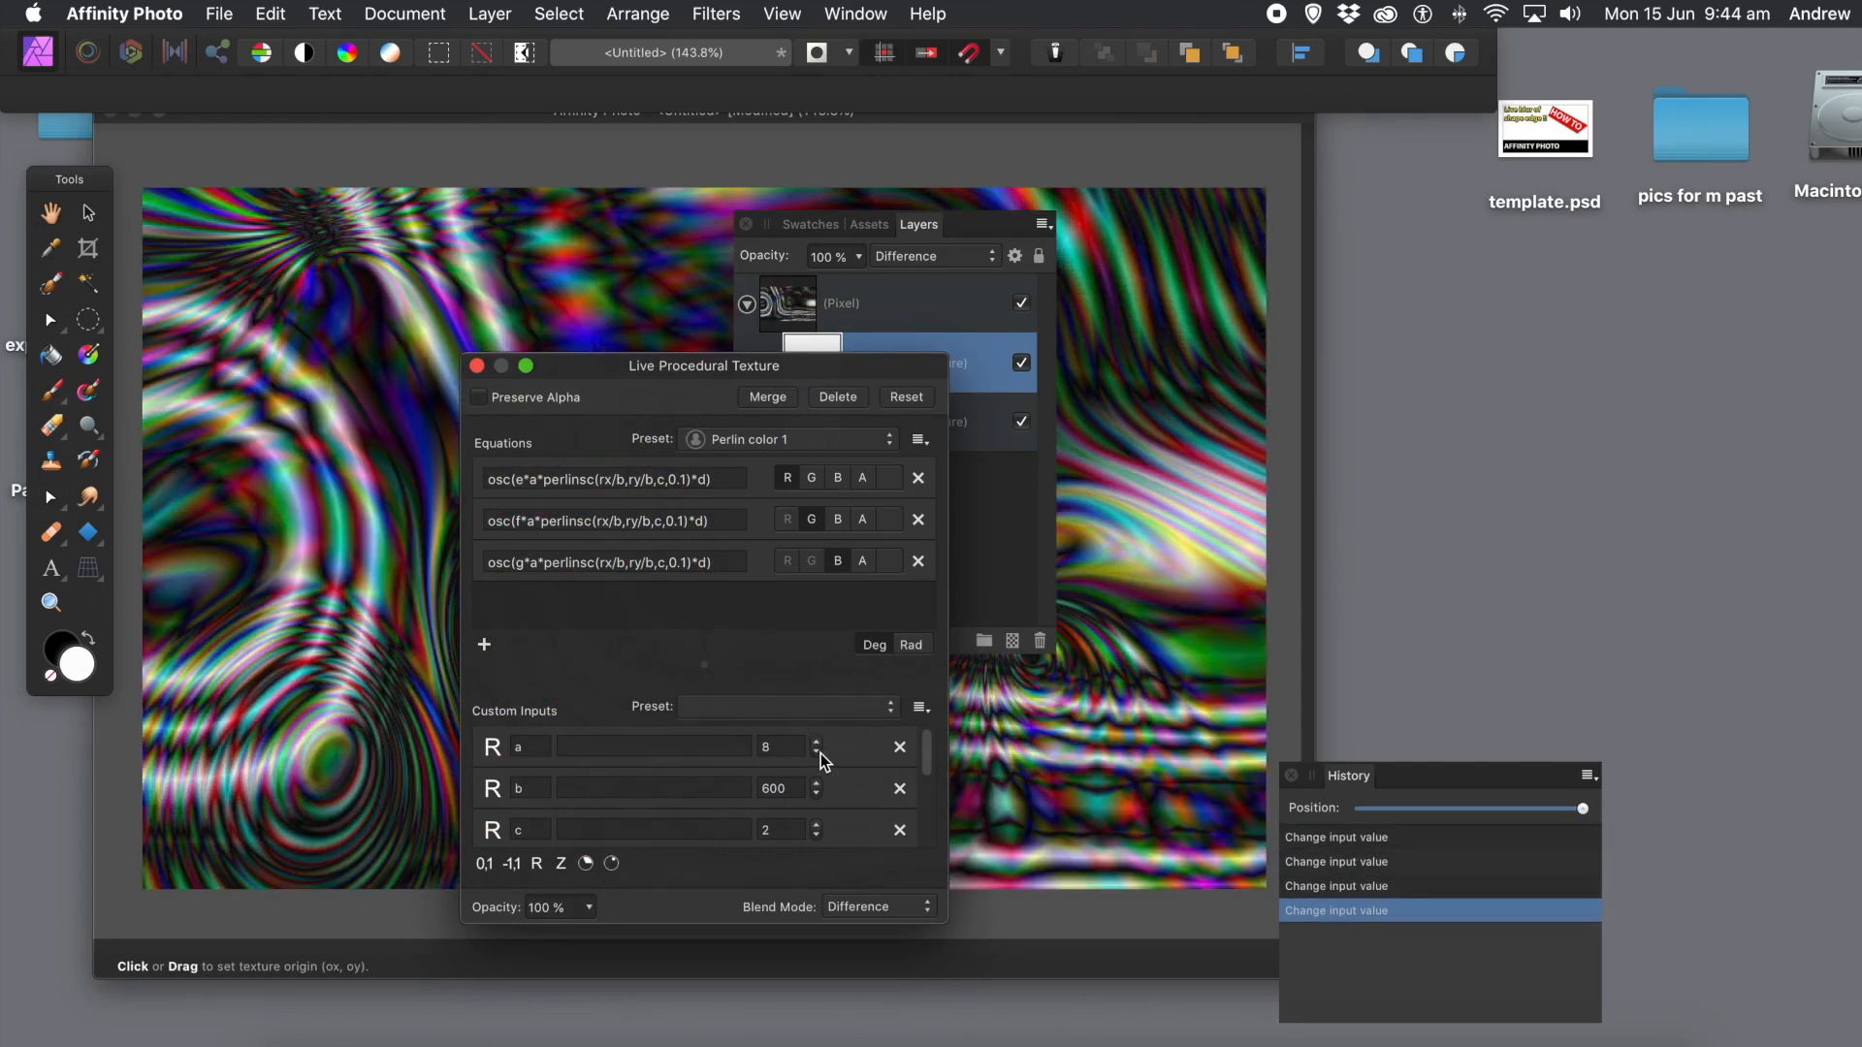
{"action": "left_click", "coordinate": [818, 754]}
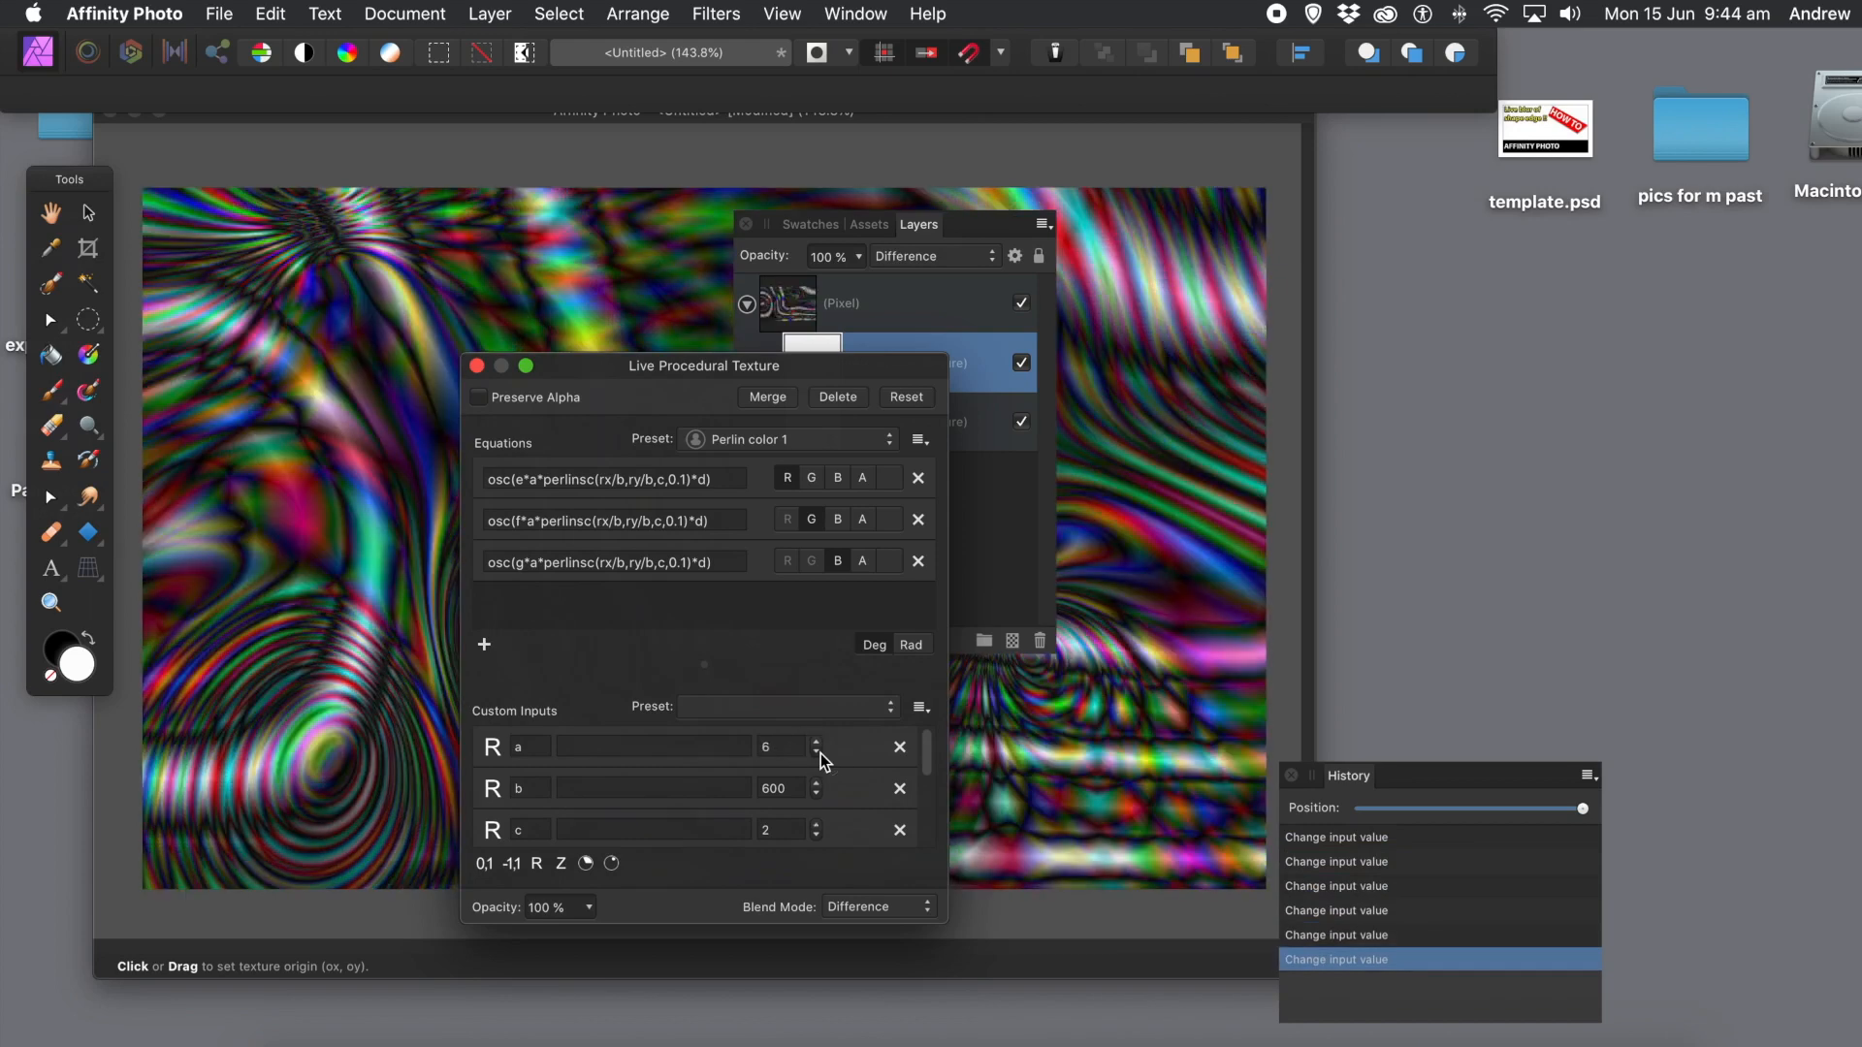
{"action": "left_click", "coordinate": [817, 753]}
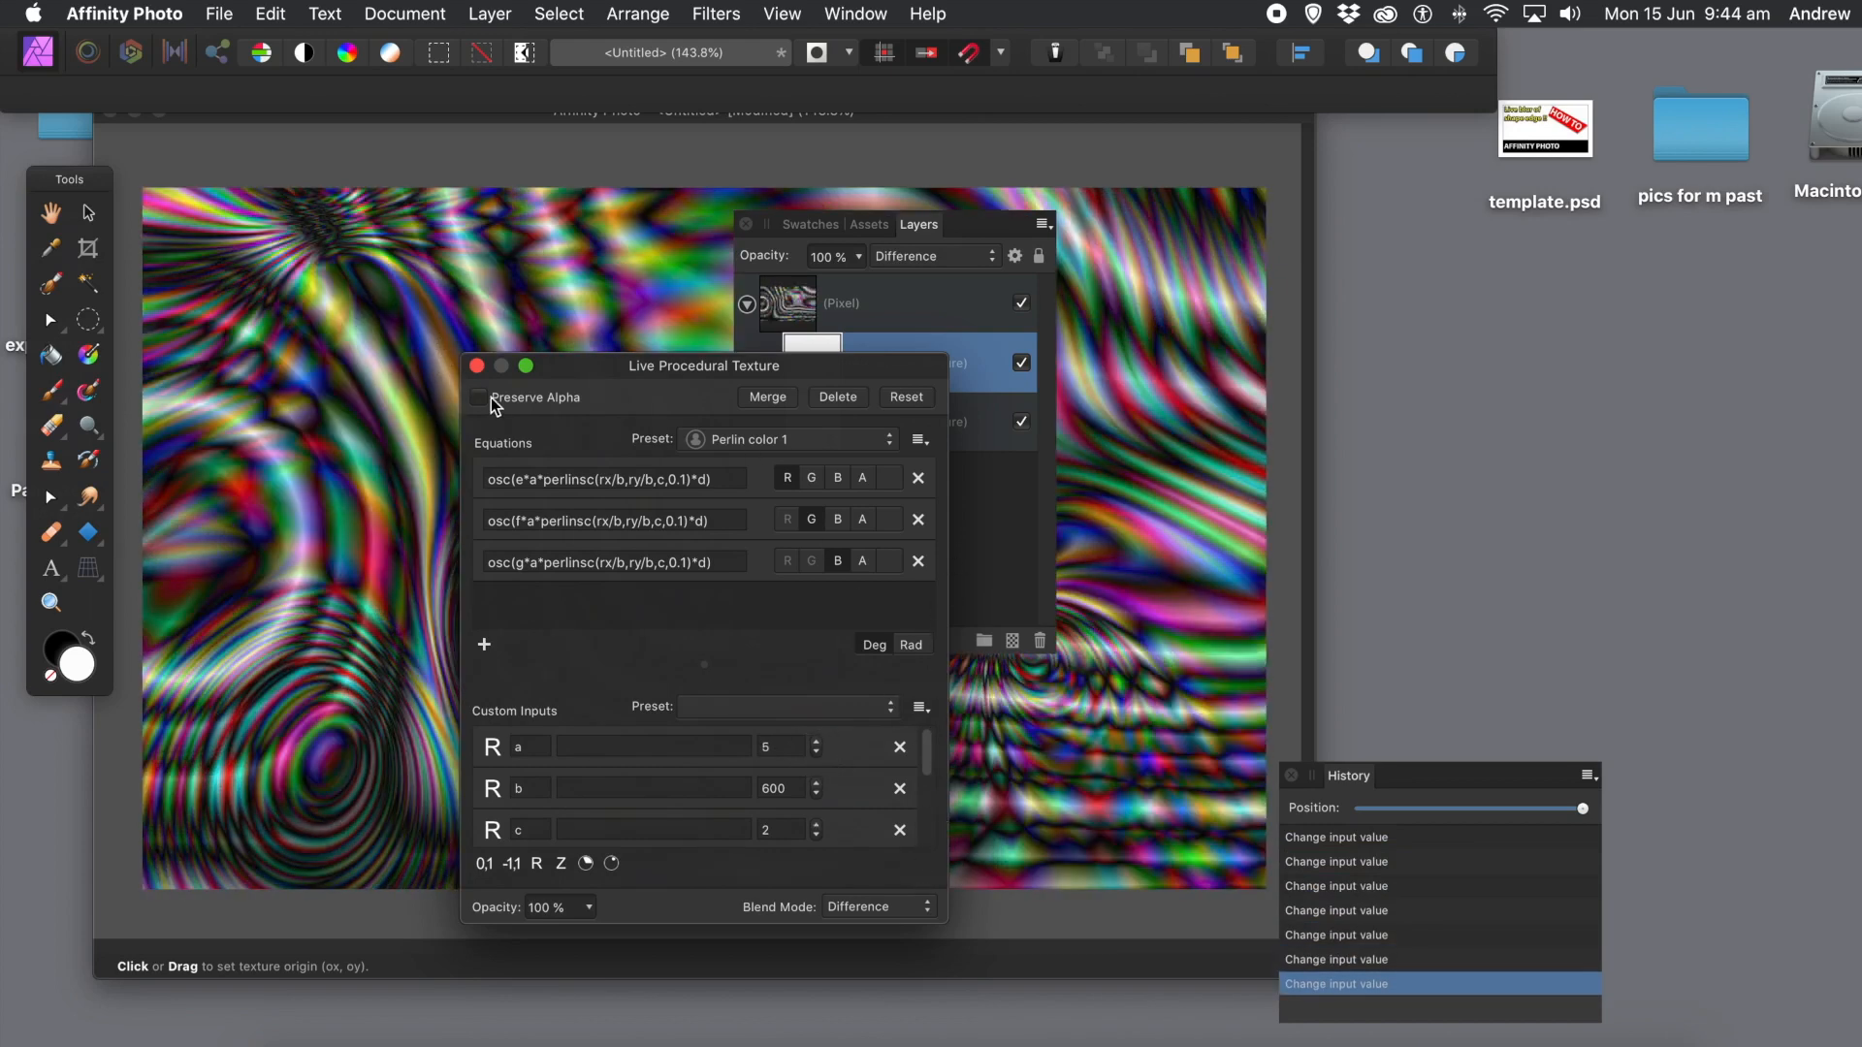
{"action": "left_click", "coordinate": [477, 367]}
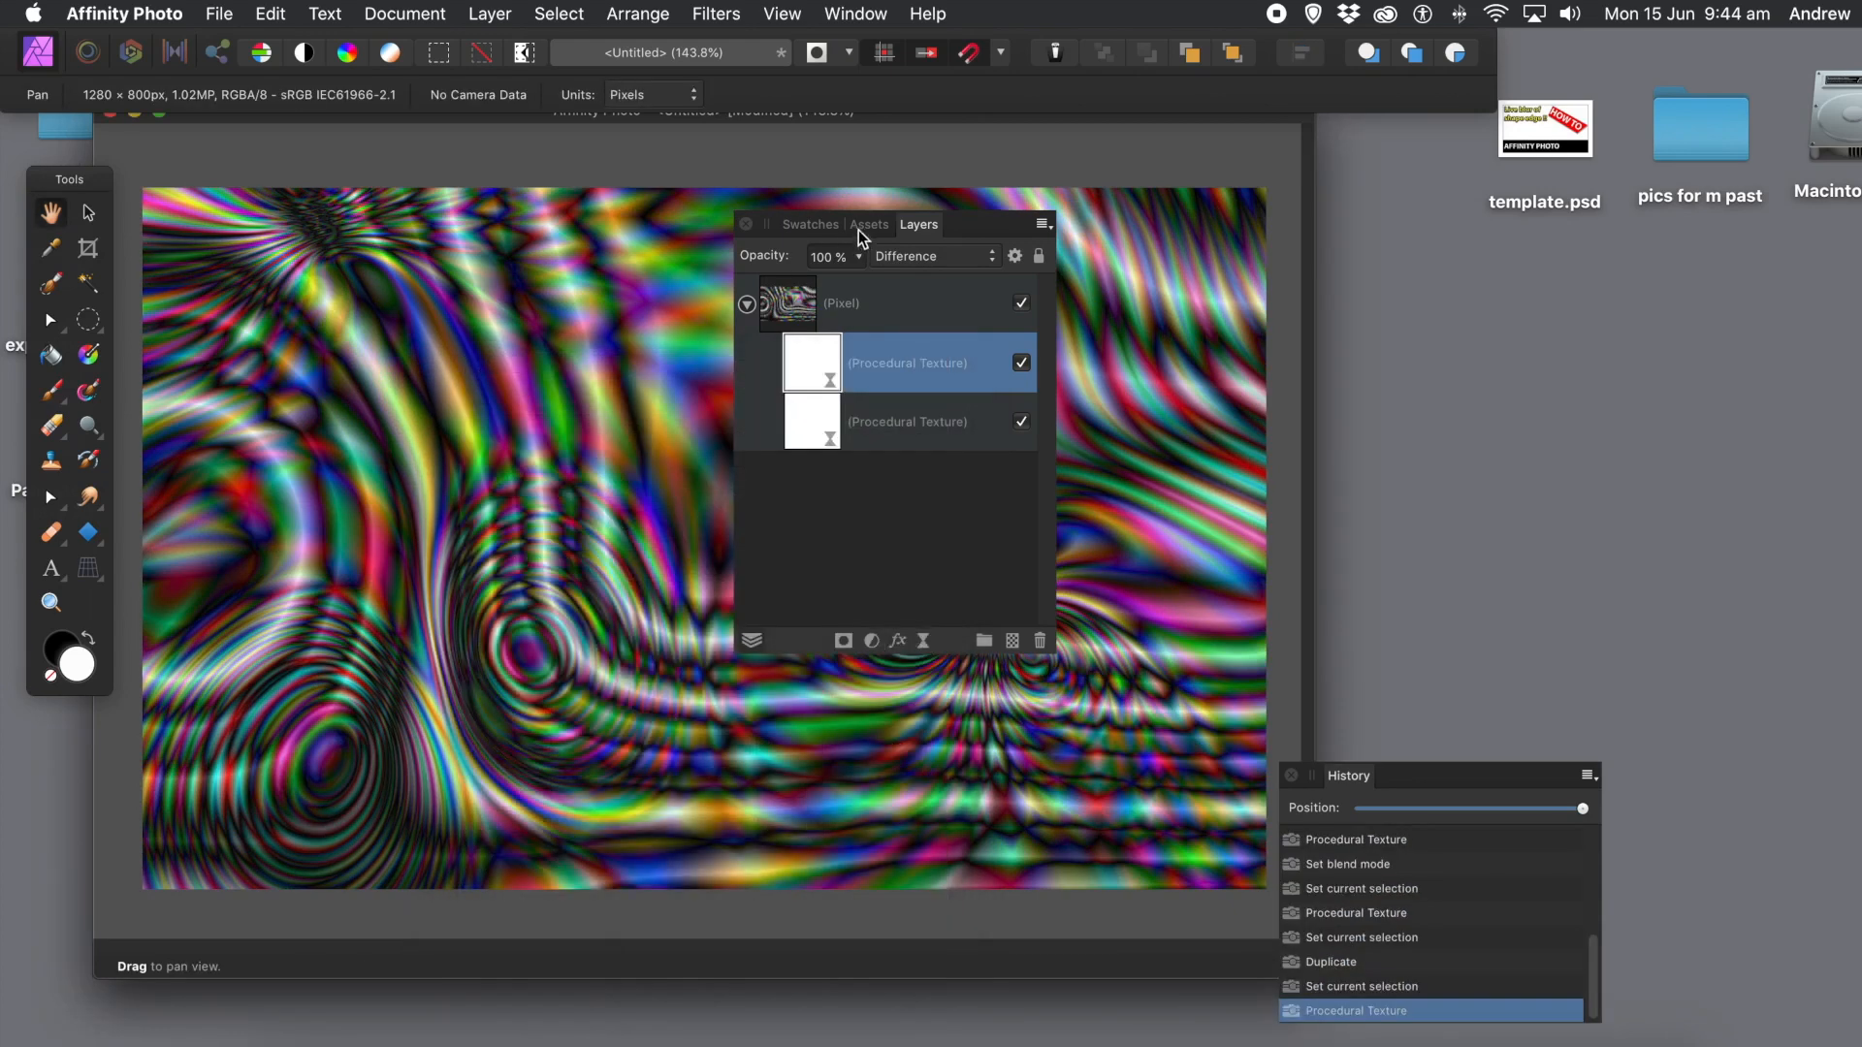
Step: Merge the visible layers into a new pixel layer and hide the original layer with its live textures
{"action": "left_click_drag", "start_coordinate": [977, 228], "coordinate": [1249, 215]}
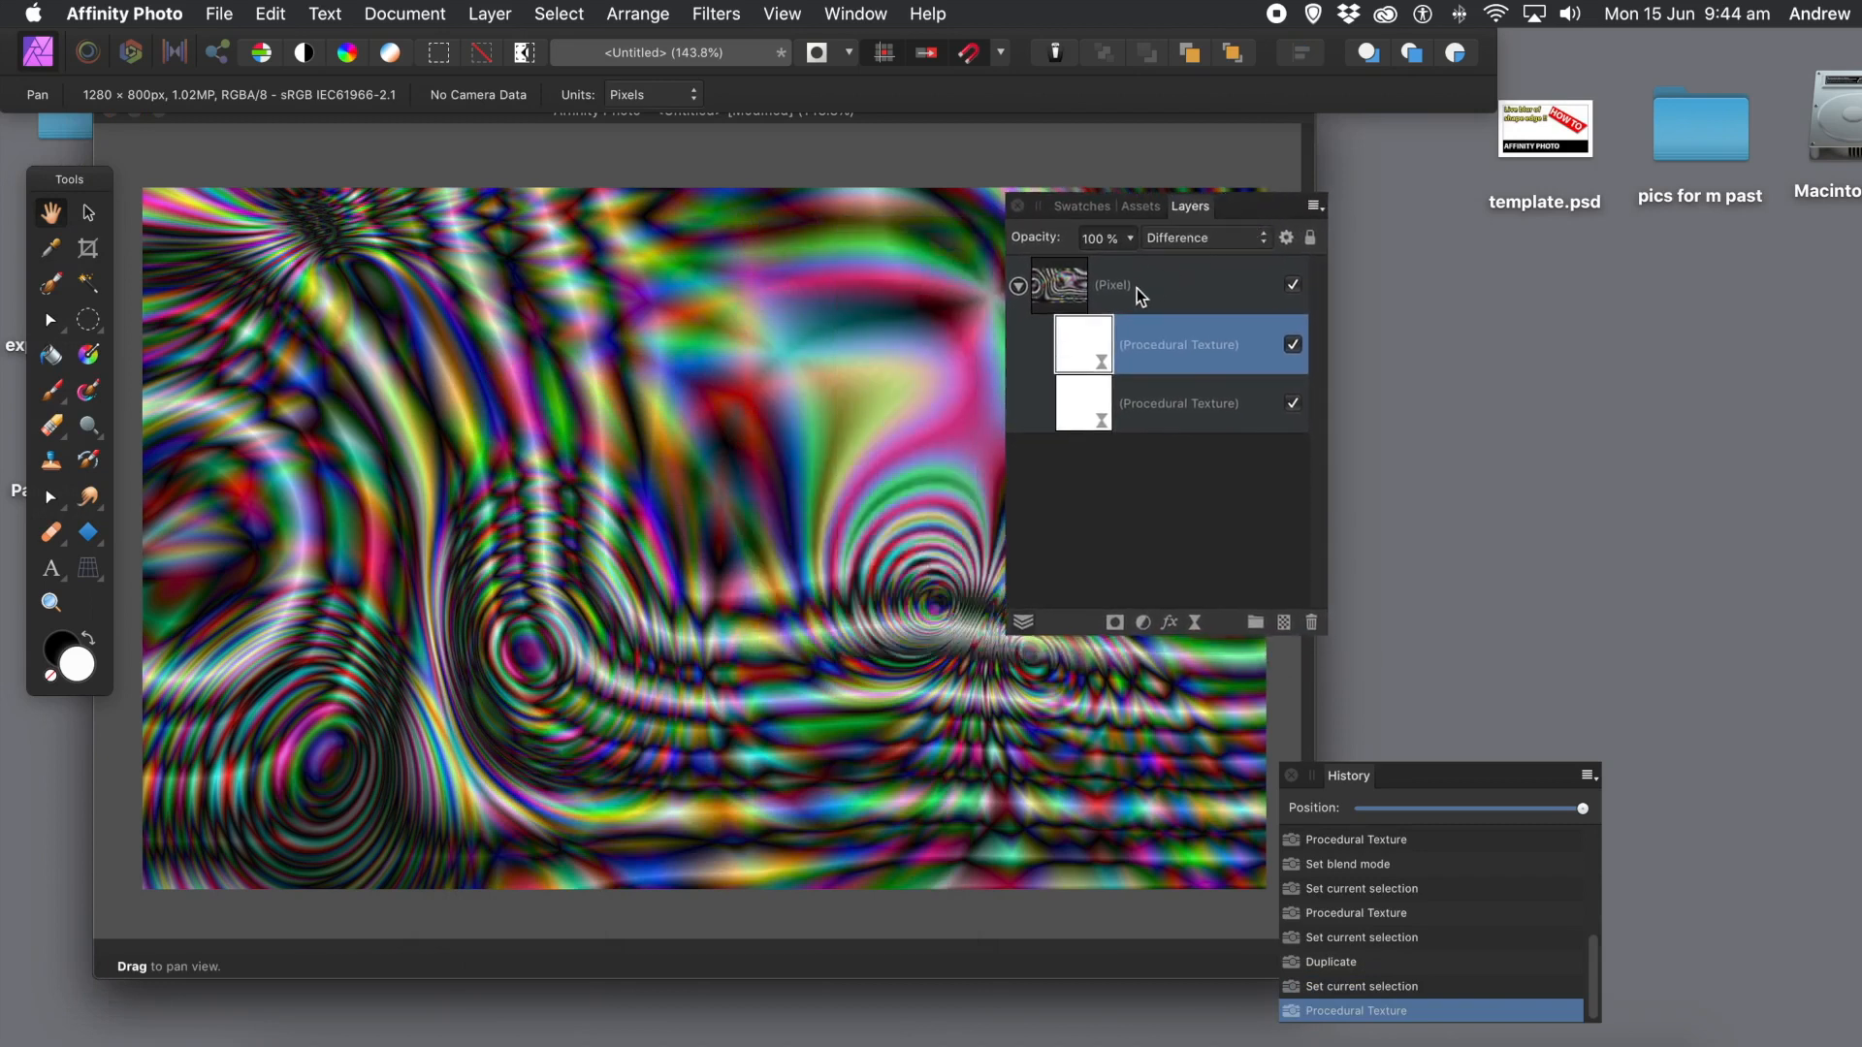
{"action": "left_click", "coordinate": [1020, 286]}
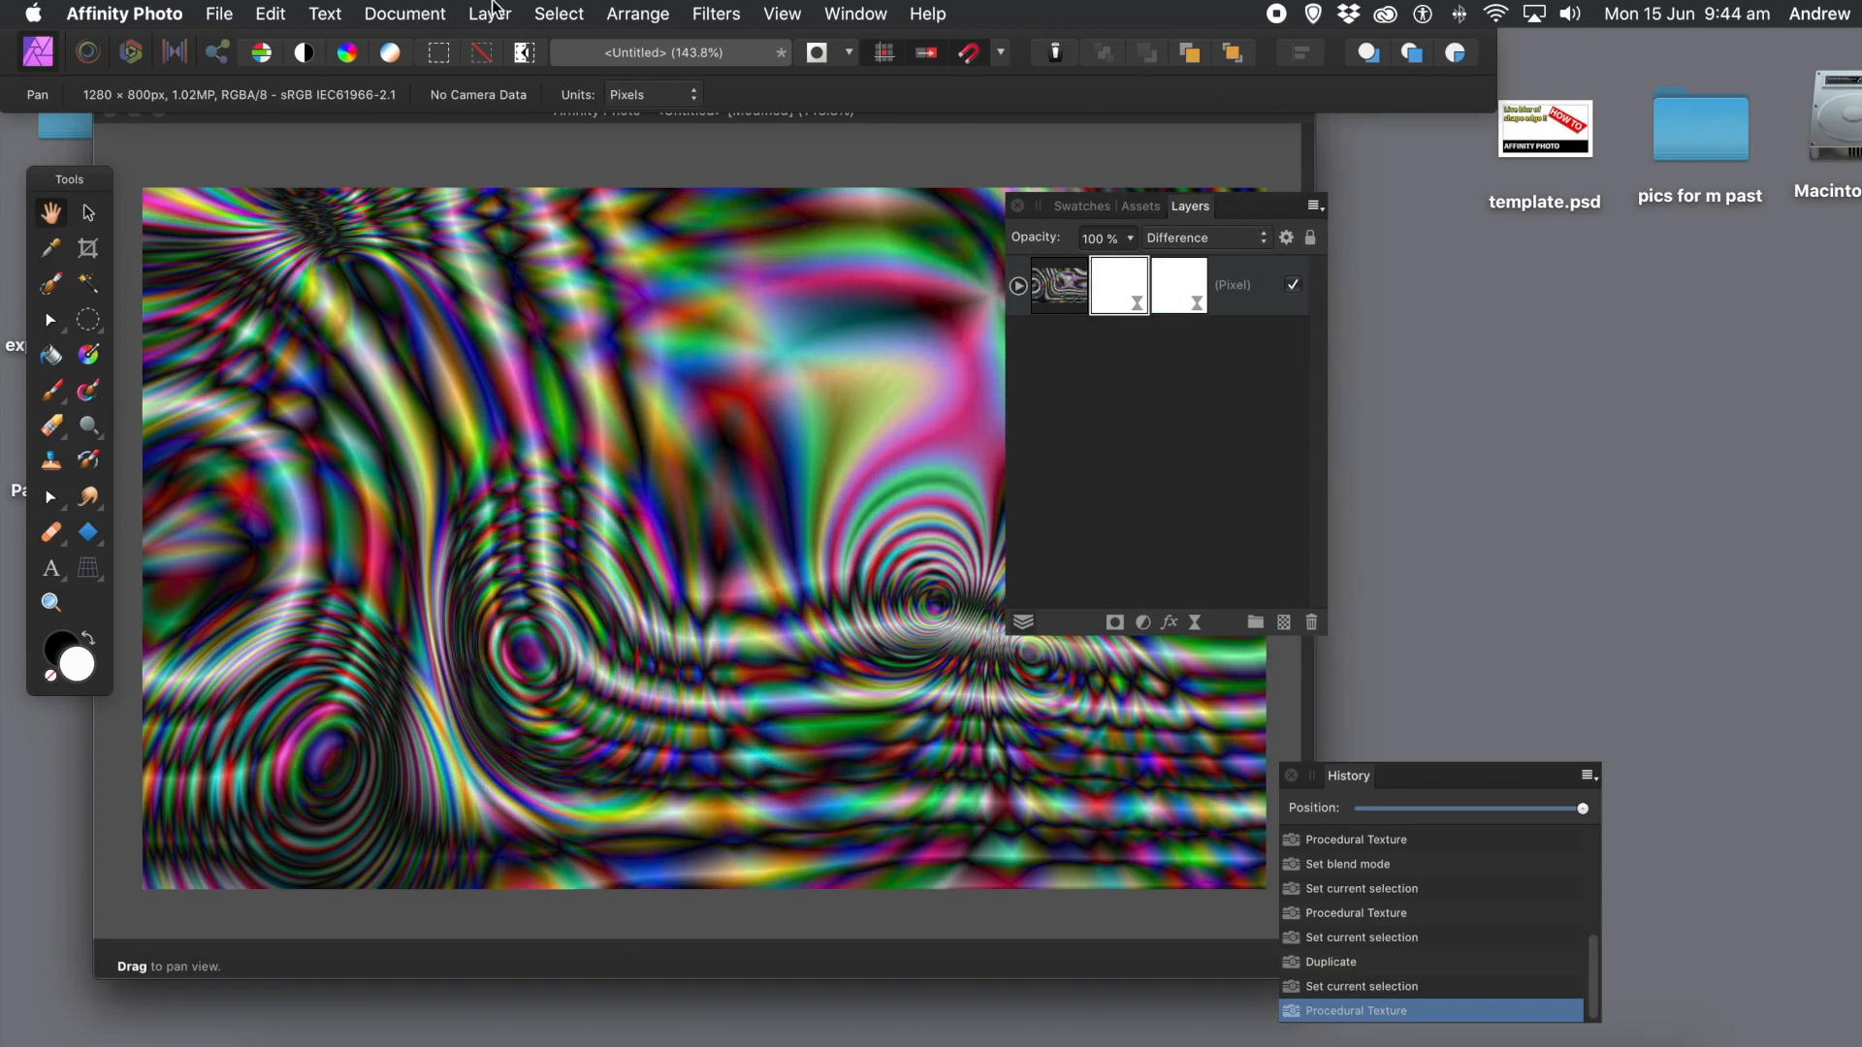
{"action": "left_click", "coordinate": [492, 12]}
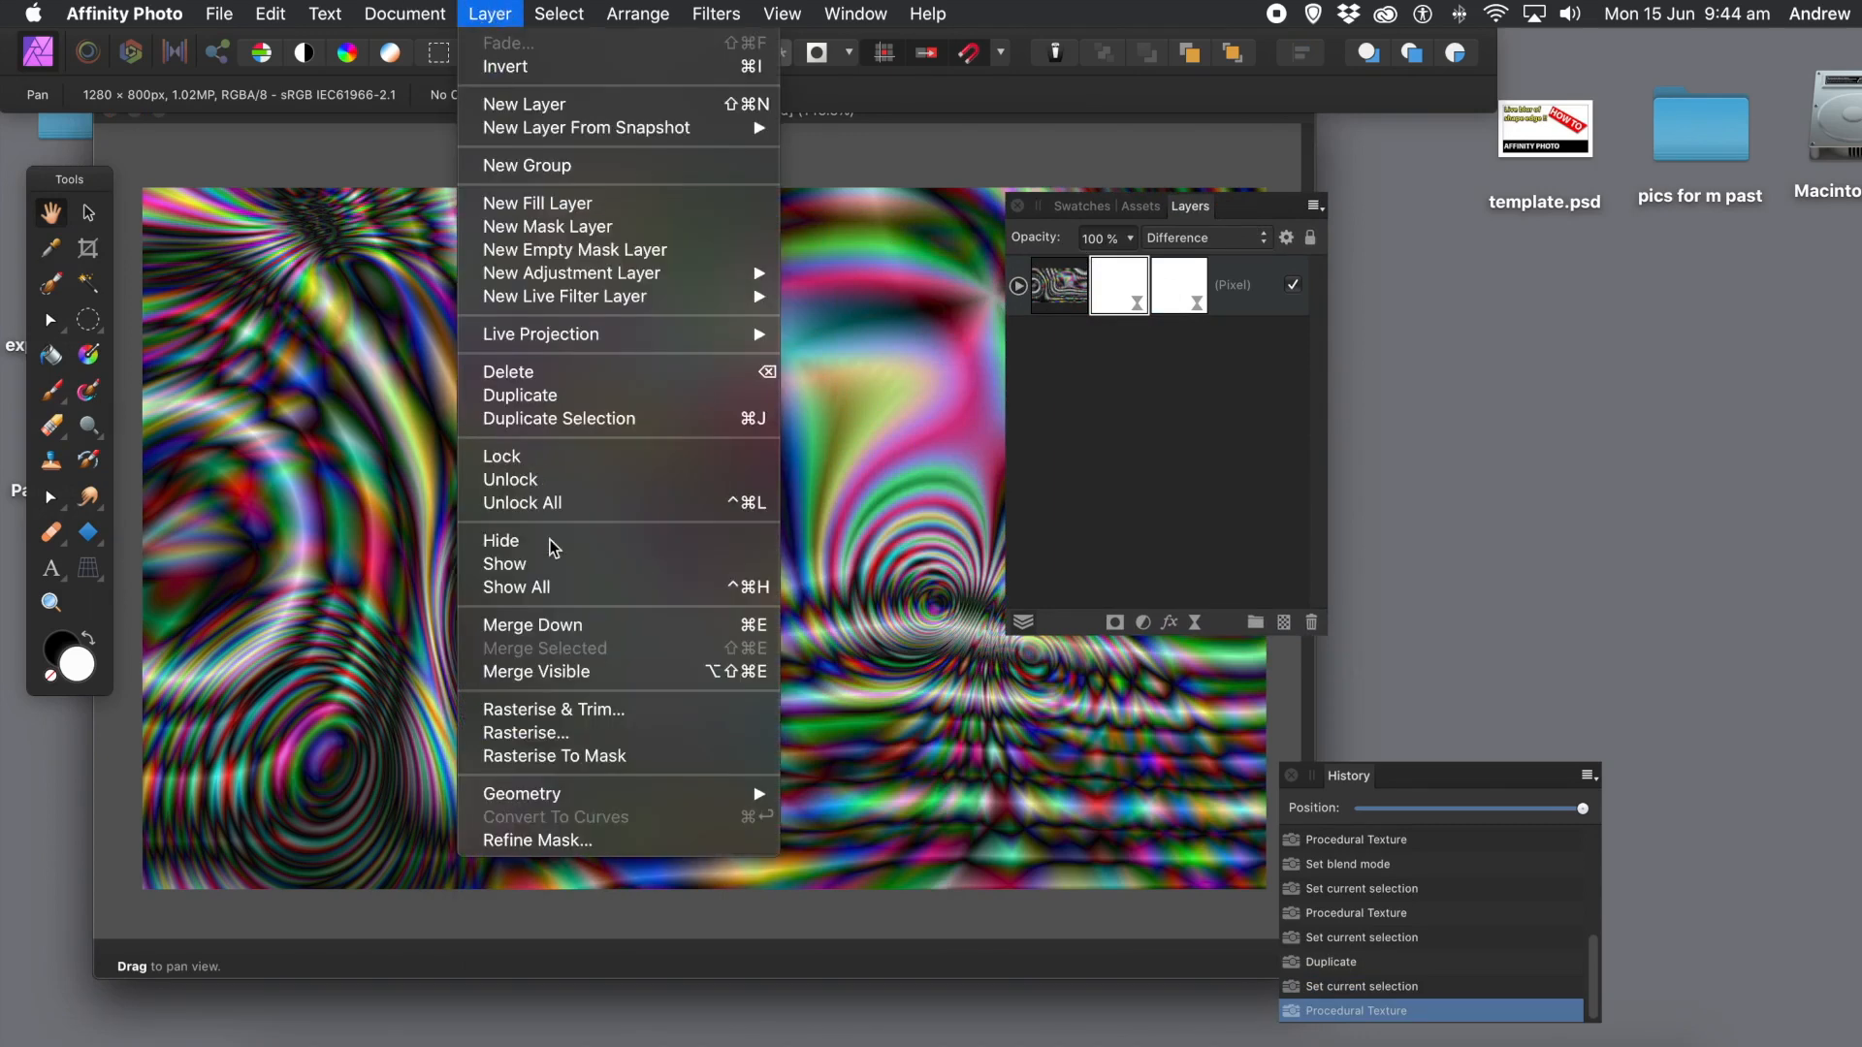
{"action": "left_click", "coordinate": [588, 673]}
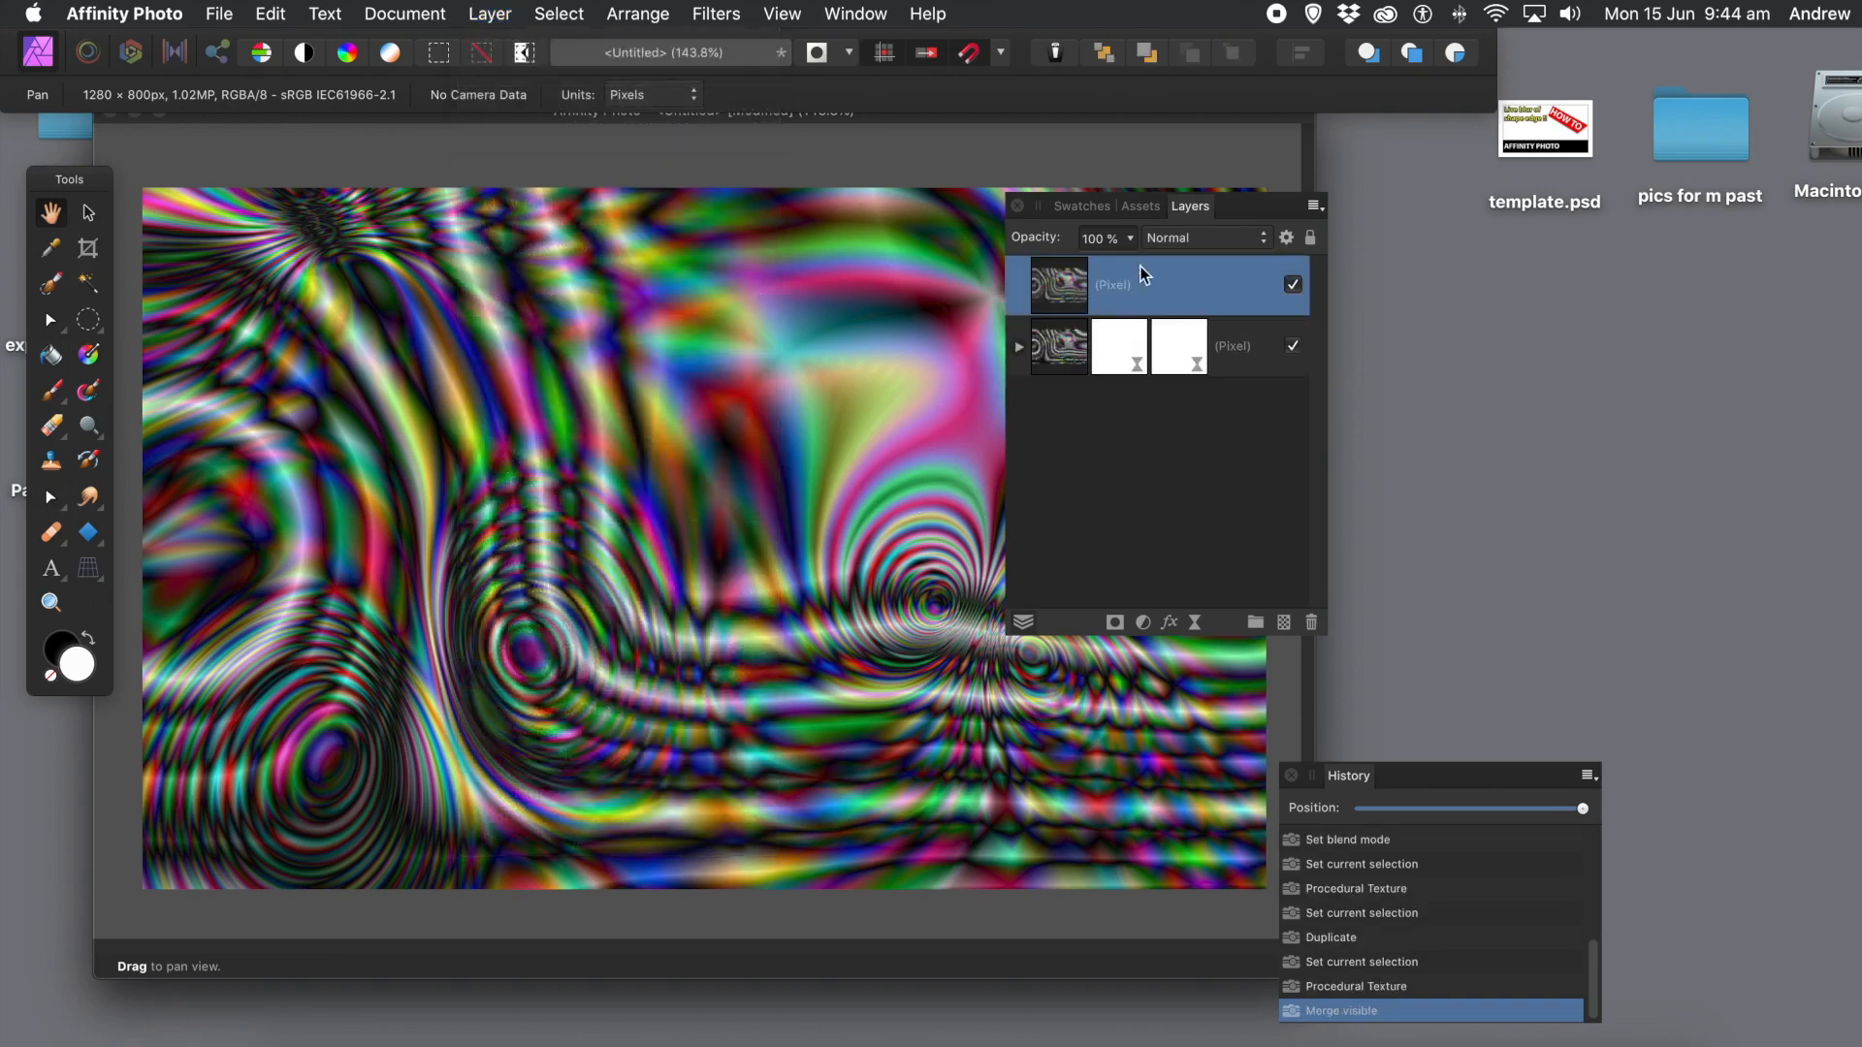
{"action": "left_click", "coordinate": [1292, 347]}
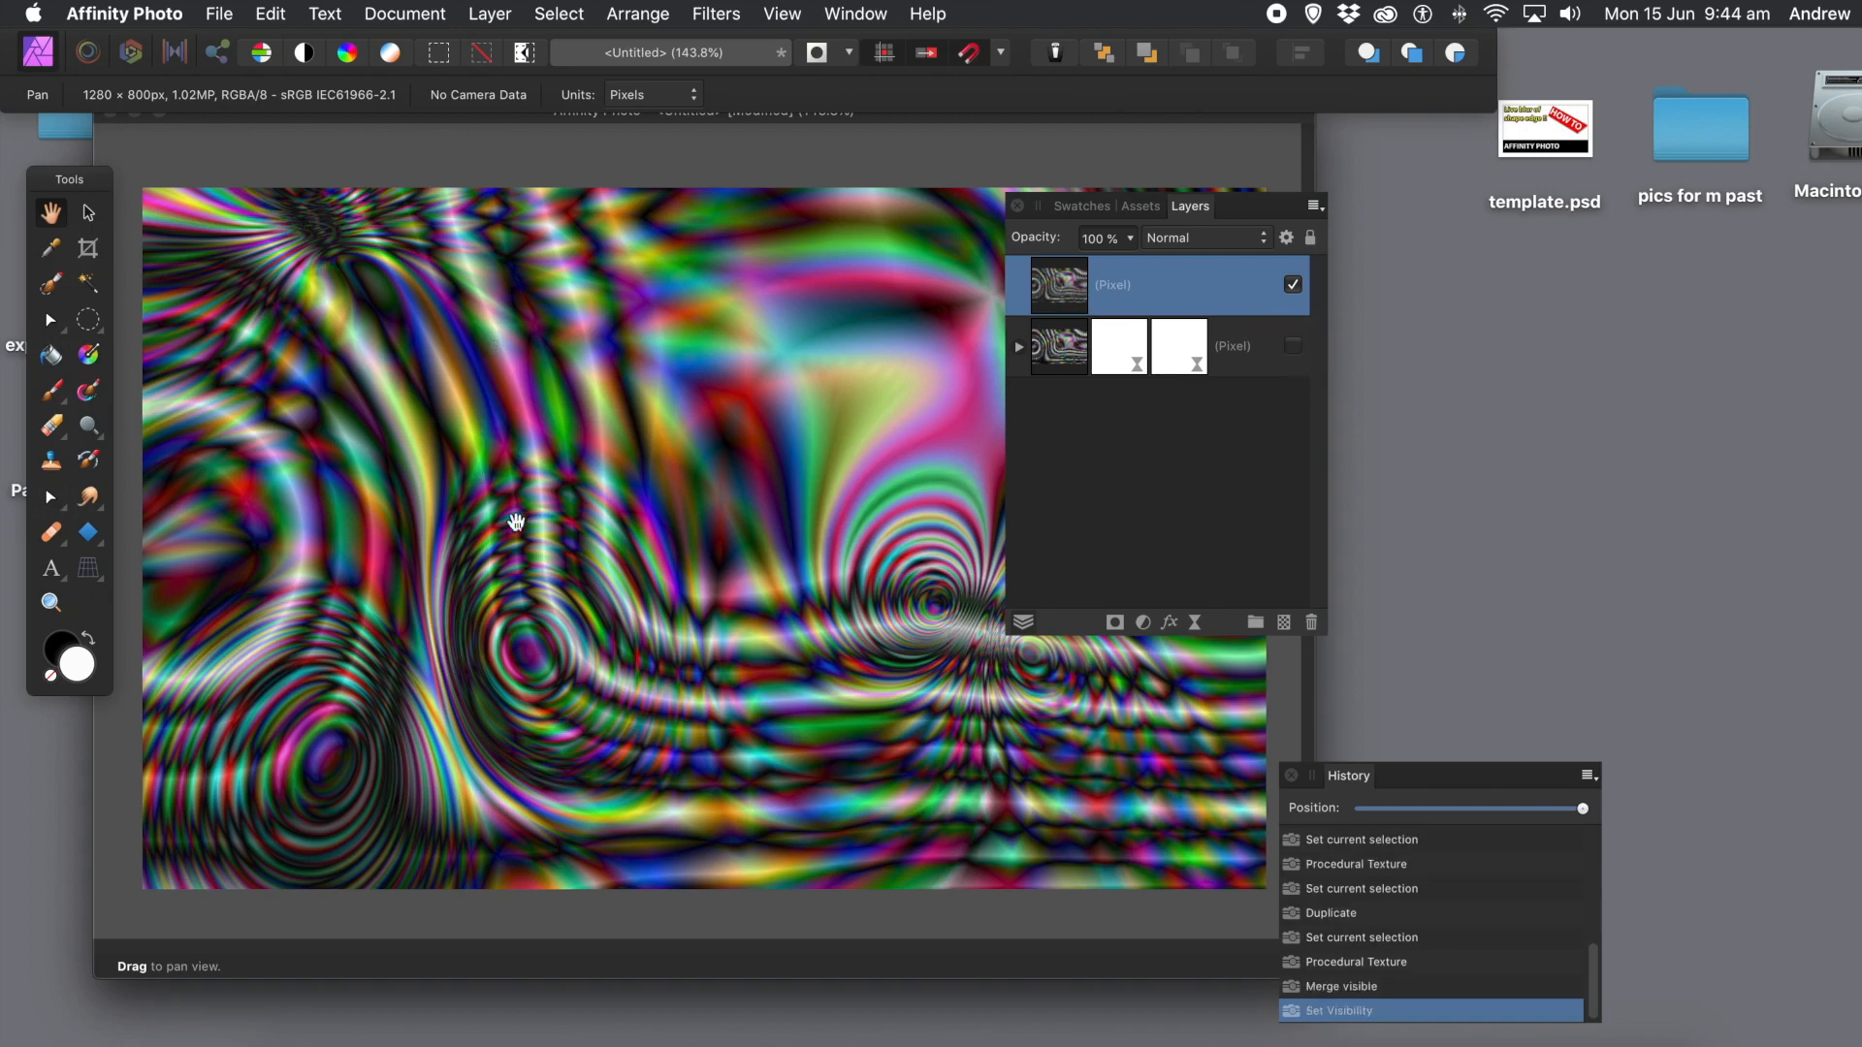
Step: Start the Deform filter on the merged pixel layer, place four handles around the central swirls, and set the linear constraints to Similarity
{"action": "left_click", "coordinate": [718, 17]}
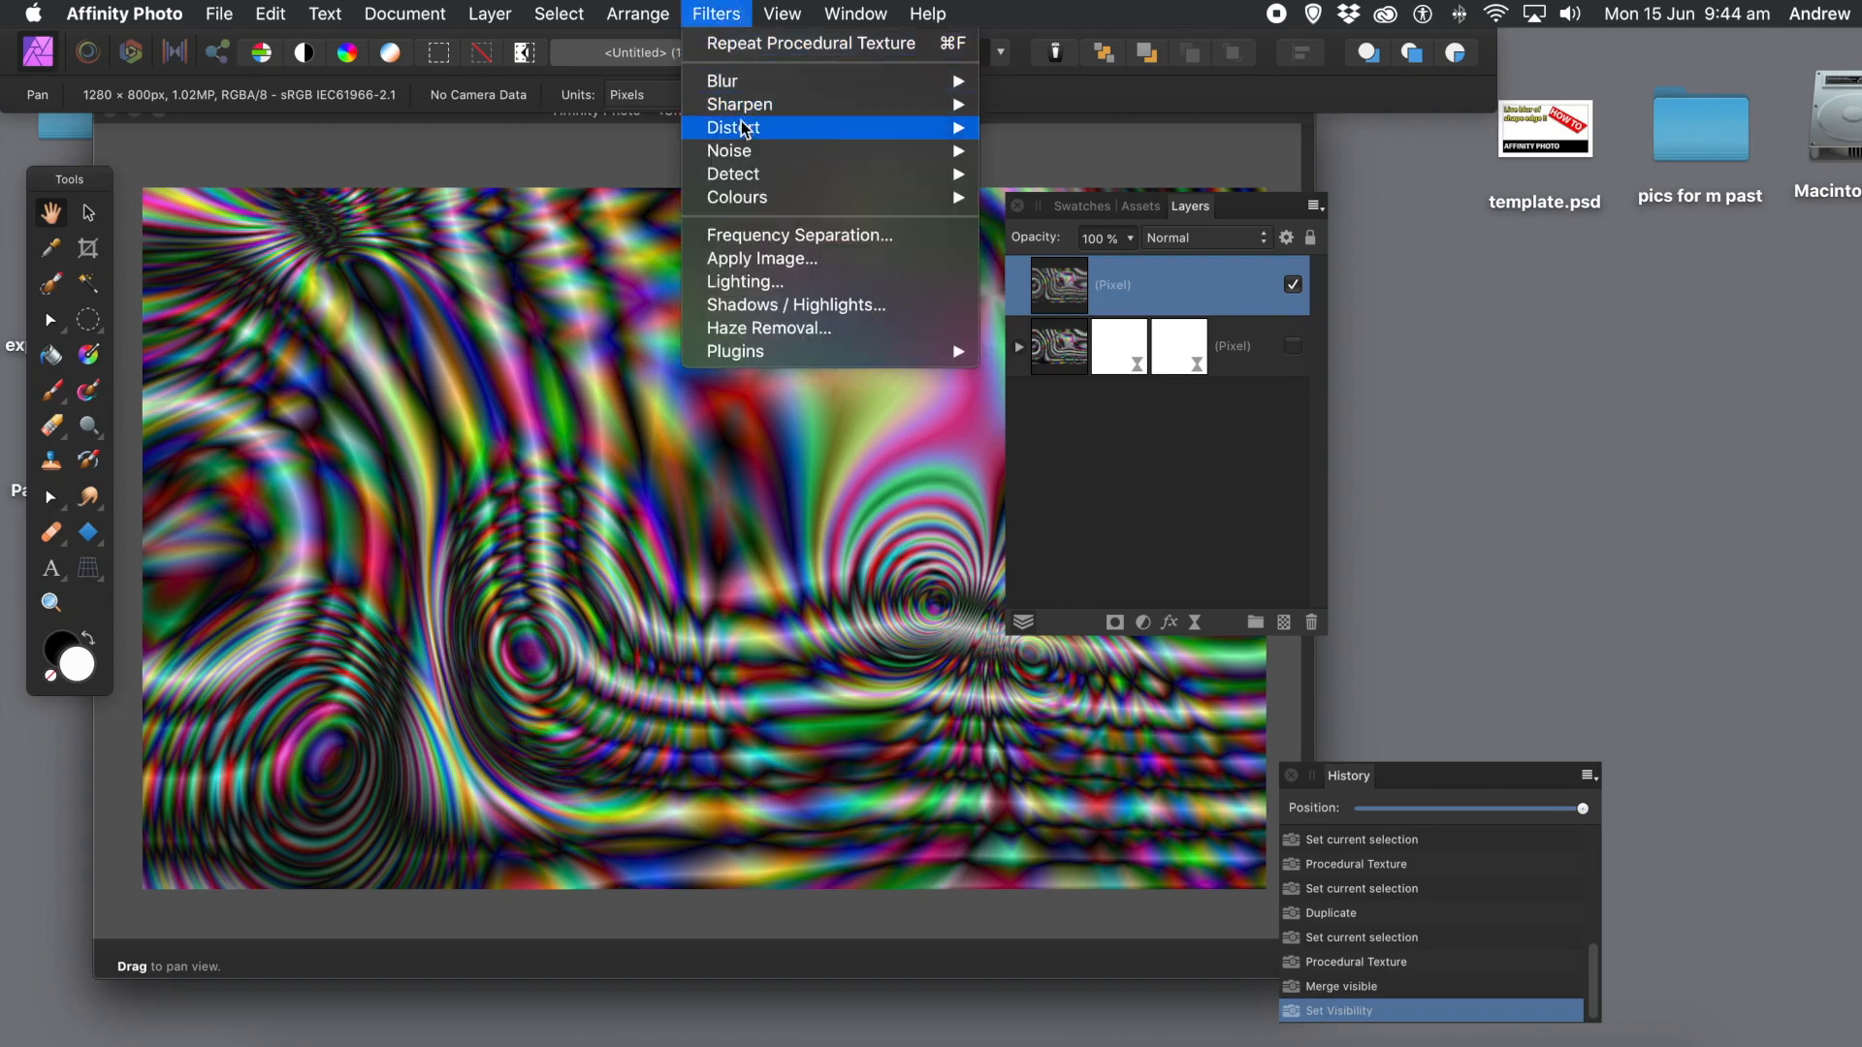
{"action": "mouse_move", "coordinate": [921, 128]}
{"action": "left_click", "coordinate": [1028, 134]}
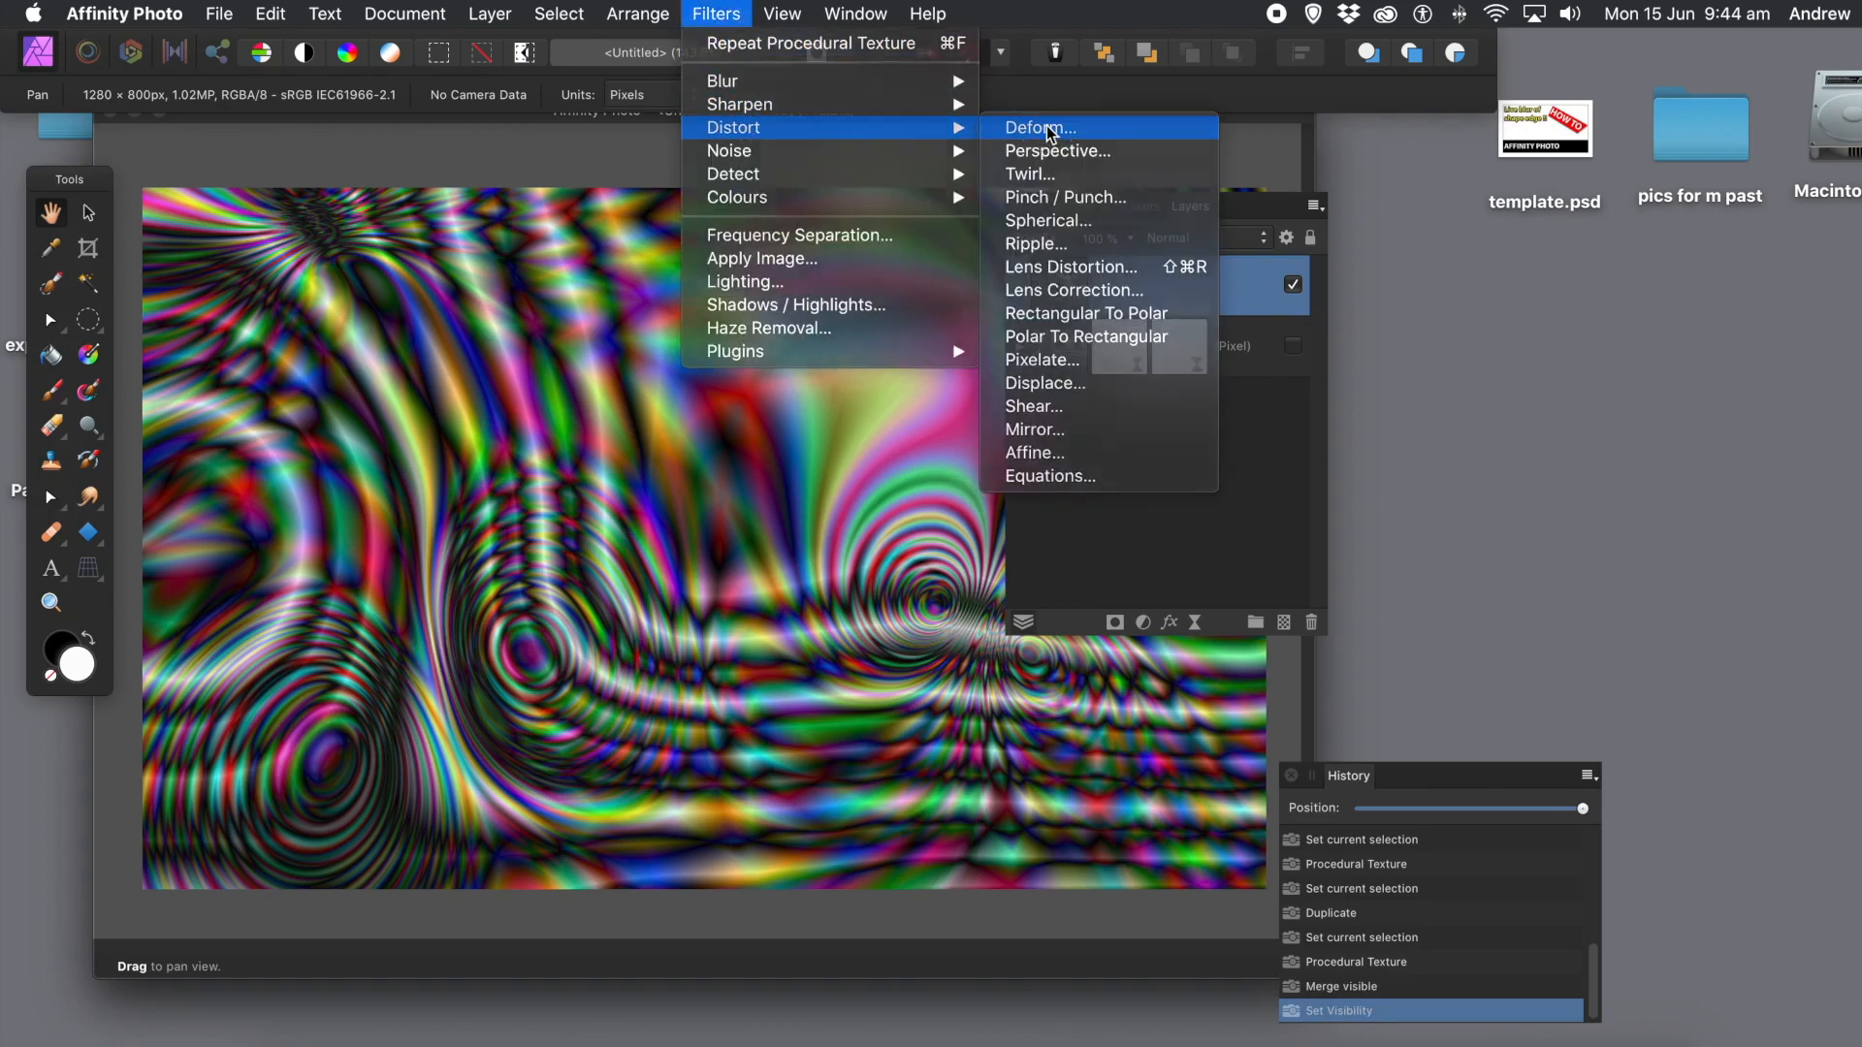
{"action": "left_click", "coordinate": [512, 471]}
{"action": "left_click", "coordinate": [815, 660]}
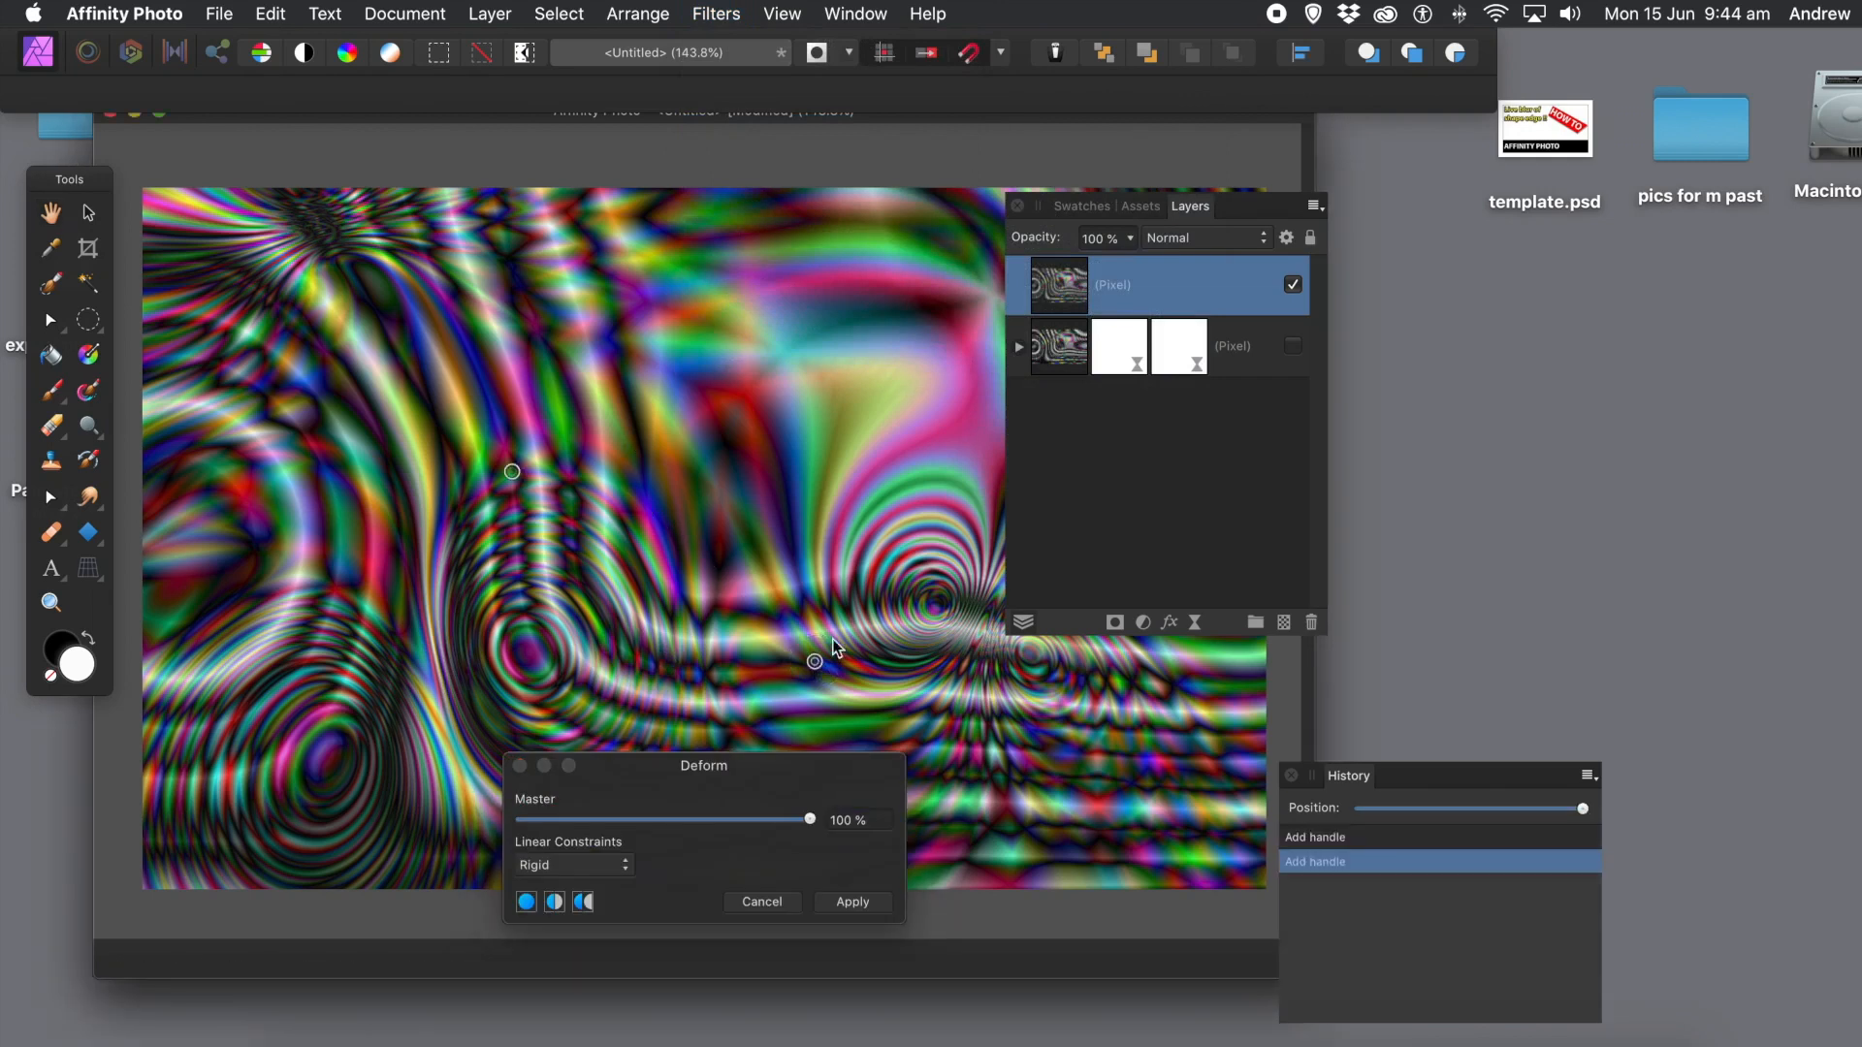
{"action": "left_click", "coordinate": [887, 526]}
{"action": "left_click", "coordinate": [560, 655]}
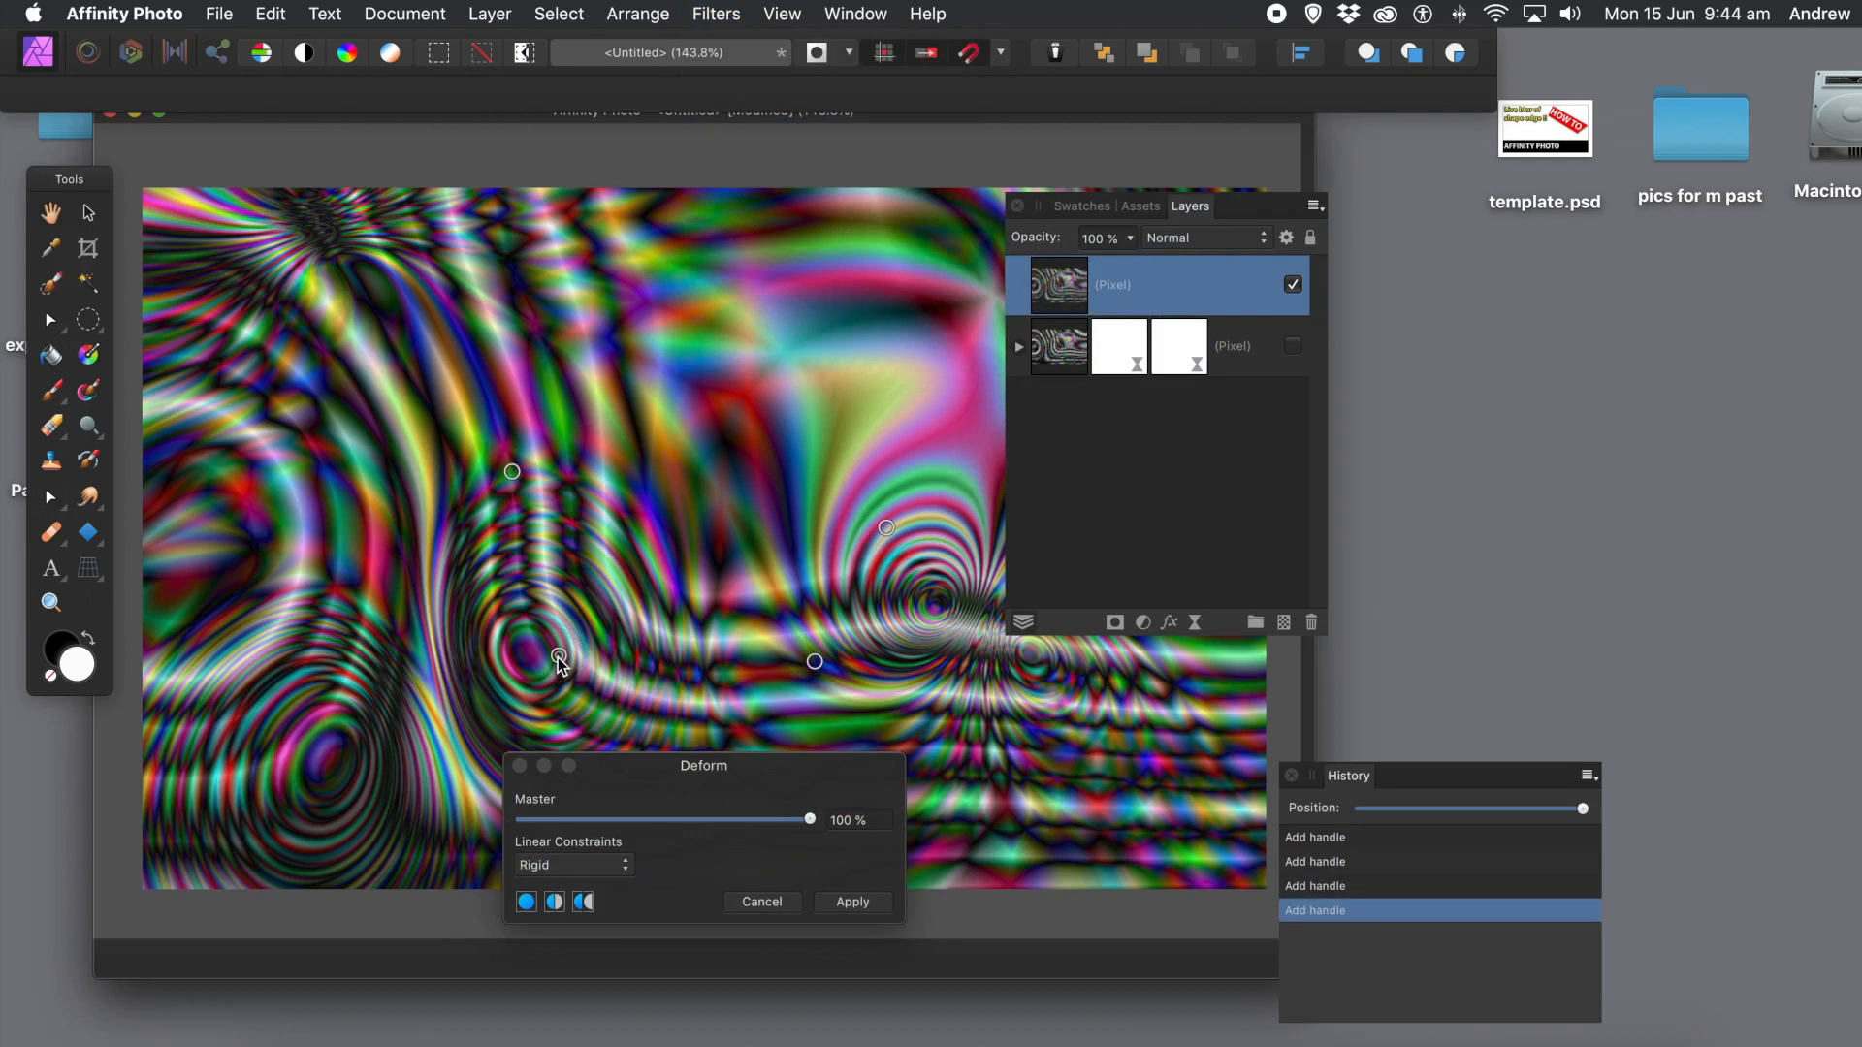
{"action": "left_click", "coordinate": [593, 879]}
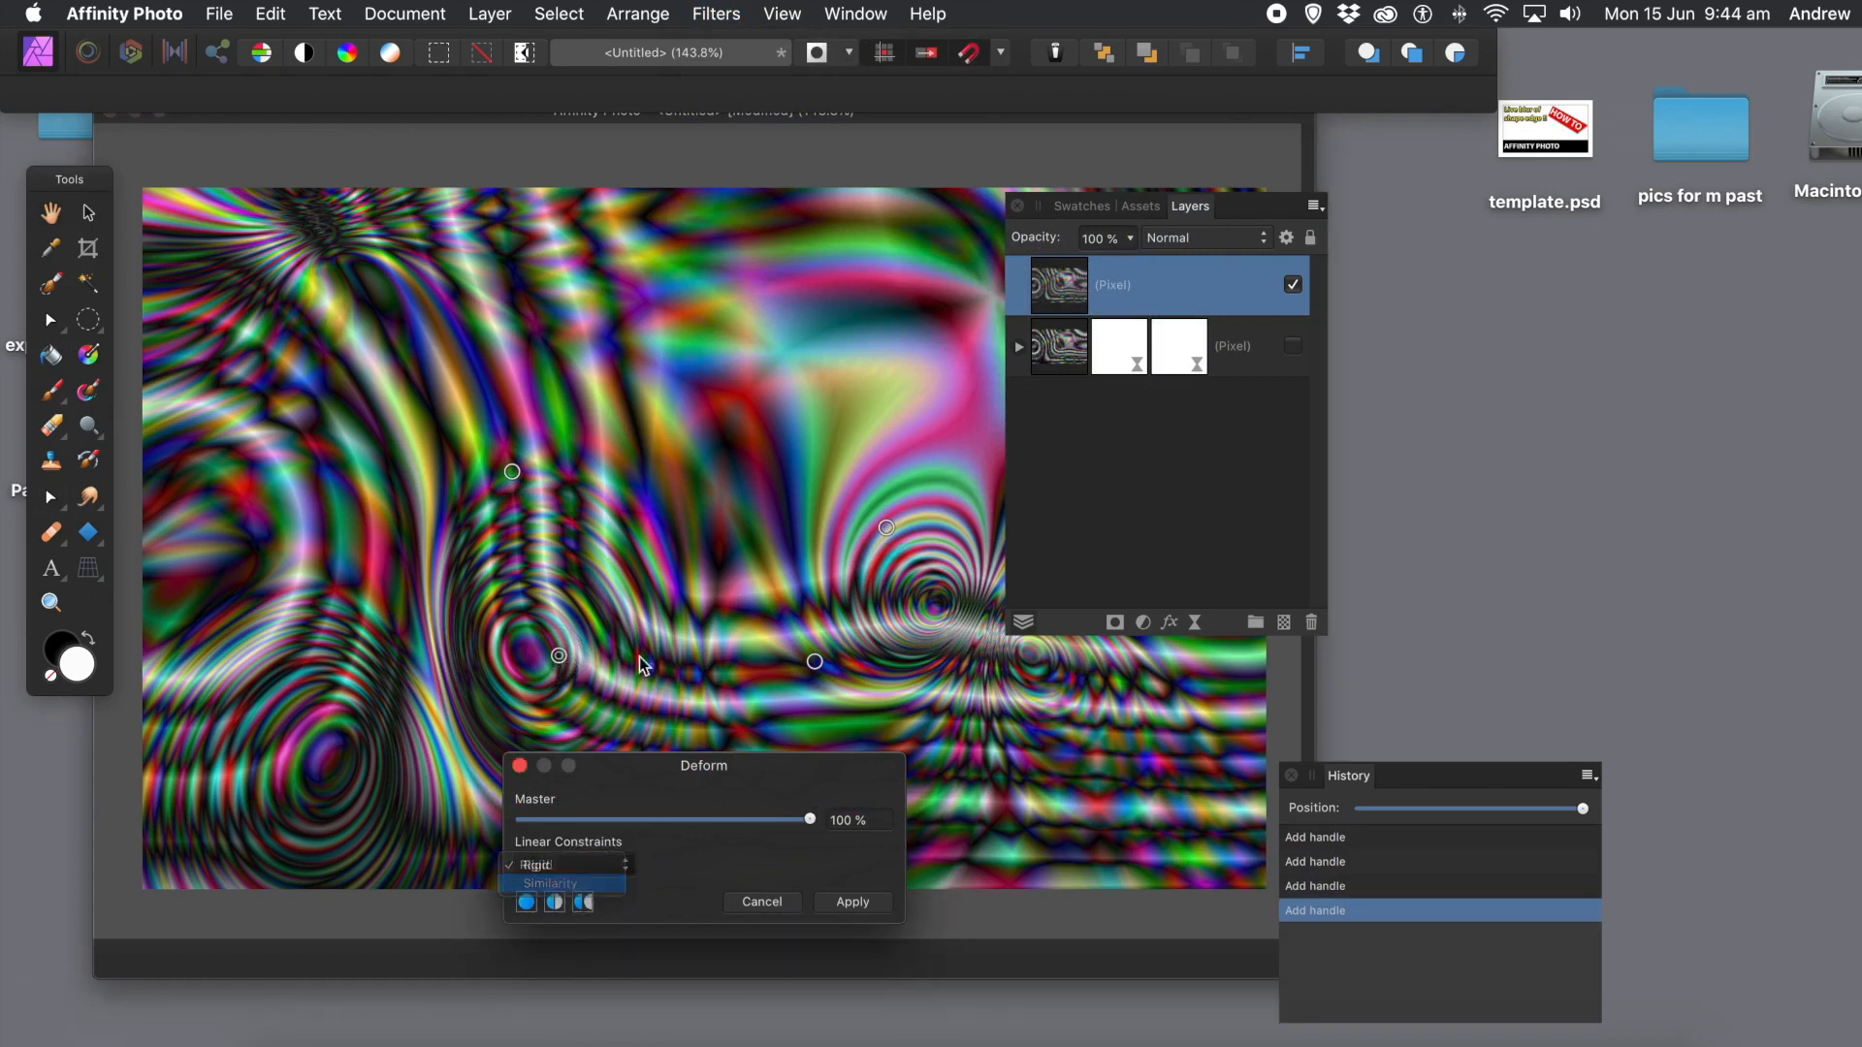
Step: Distort the pattern by pulling the central swirl handle to the upper area, another to the left edge, and the lower-centre one up beside the first
{"action": "left_click_drag", "start_coordinate": [559, 655], "coordinate": [628, 301]}
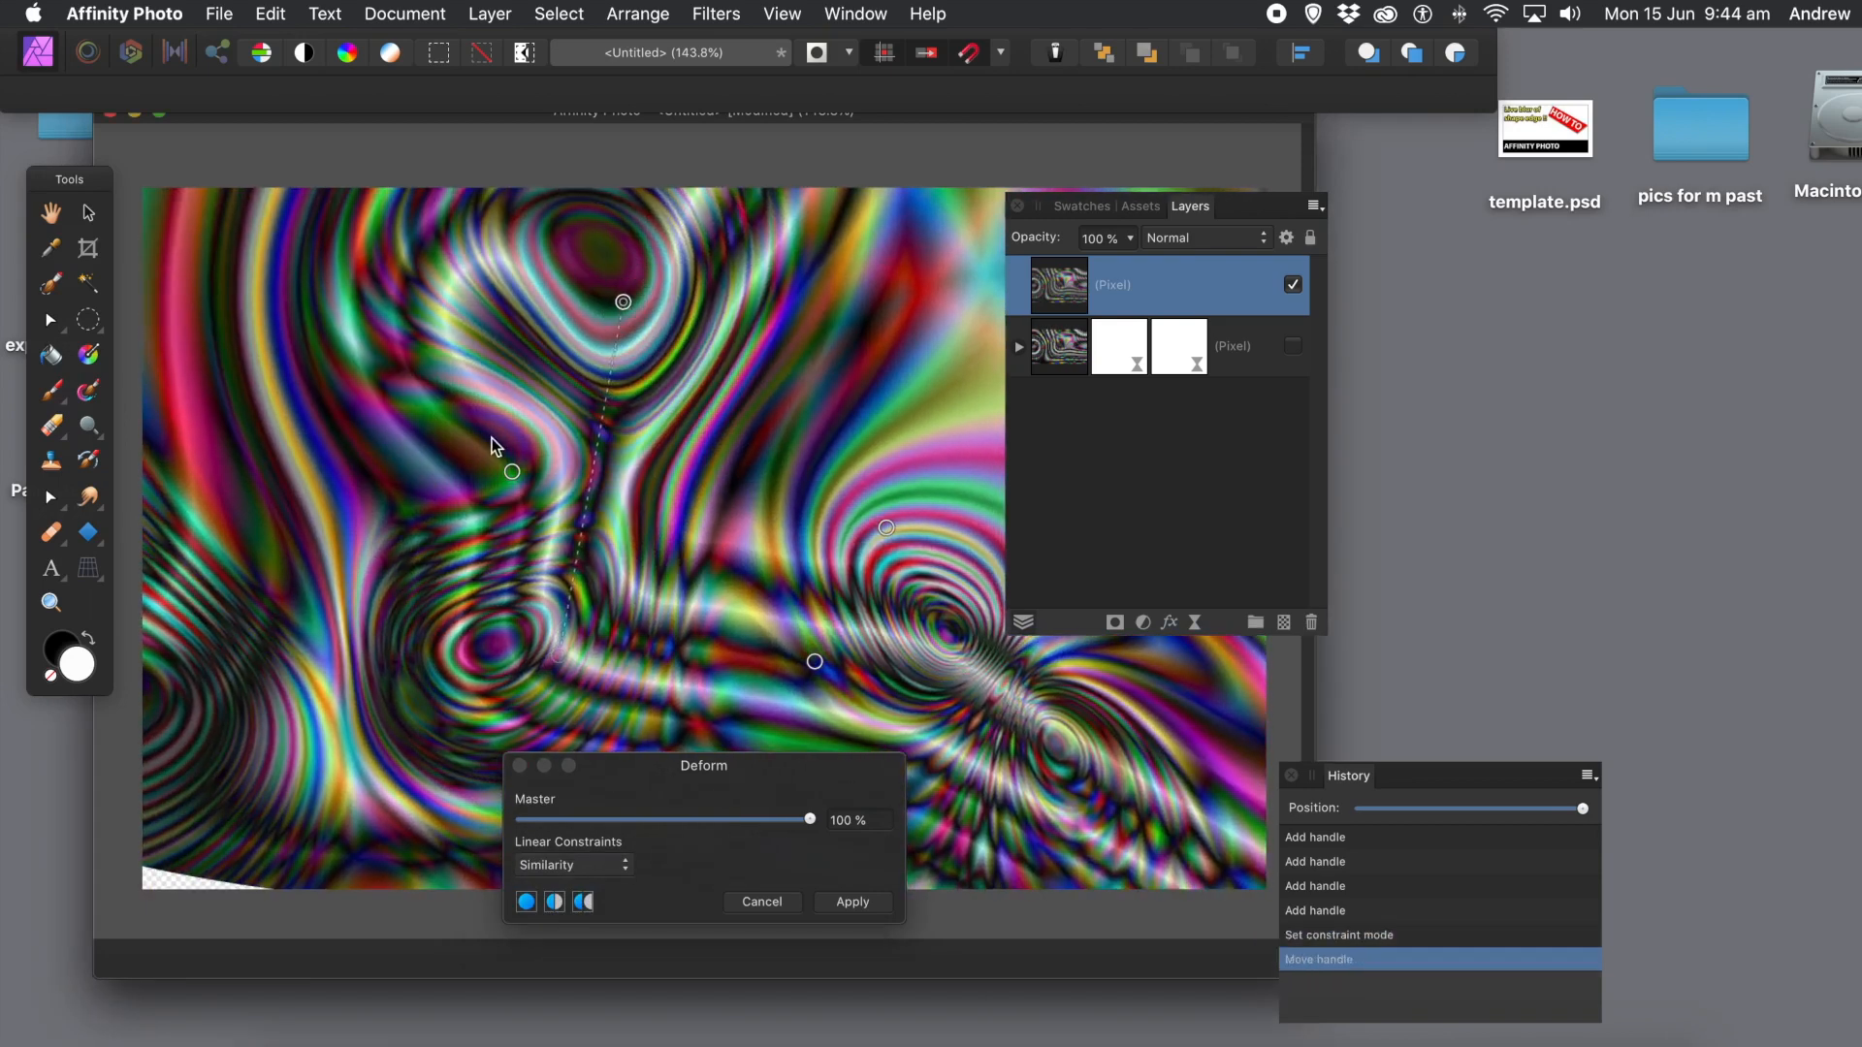
{"action": "left_click_drag", "start_coordinate": [512, 474], "coordinate": [132, 585]}
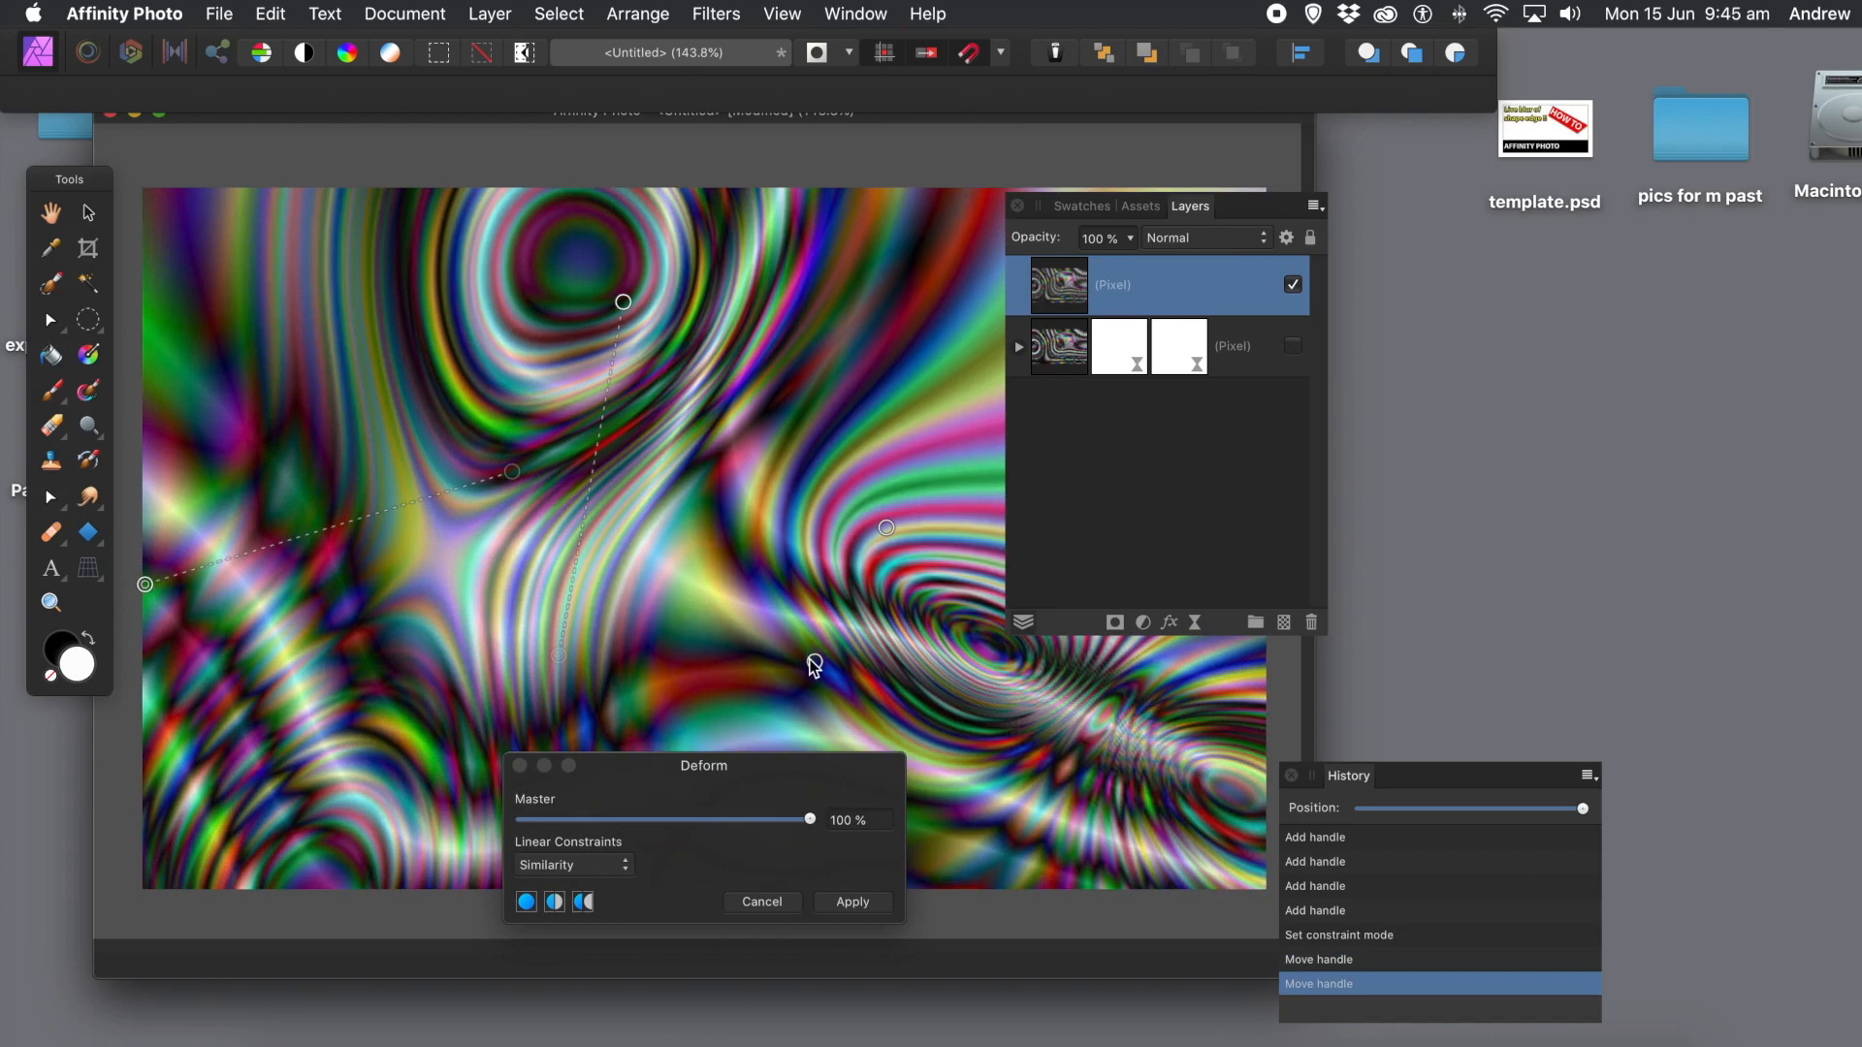
{"action": "left_click", "coordinate": [815, 663]}
{"action": "left_click_drag", "start_coordinate": [815, 663], "coordinate": [669, 385]}
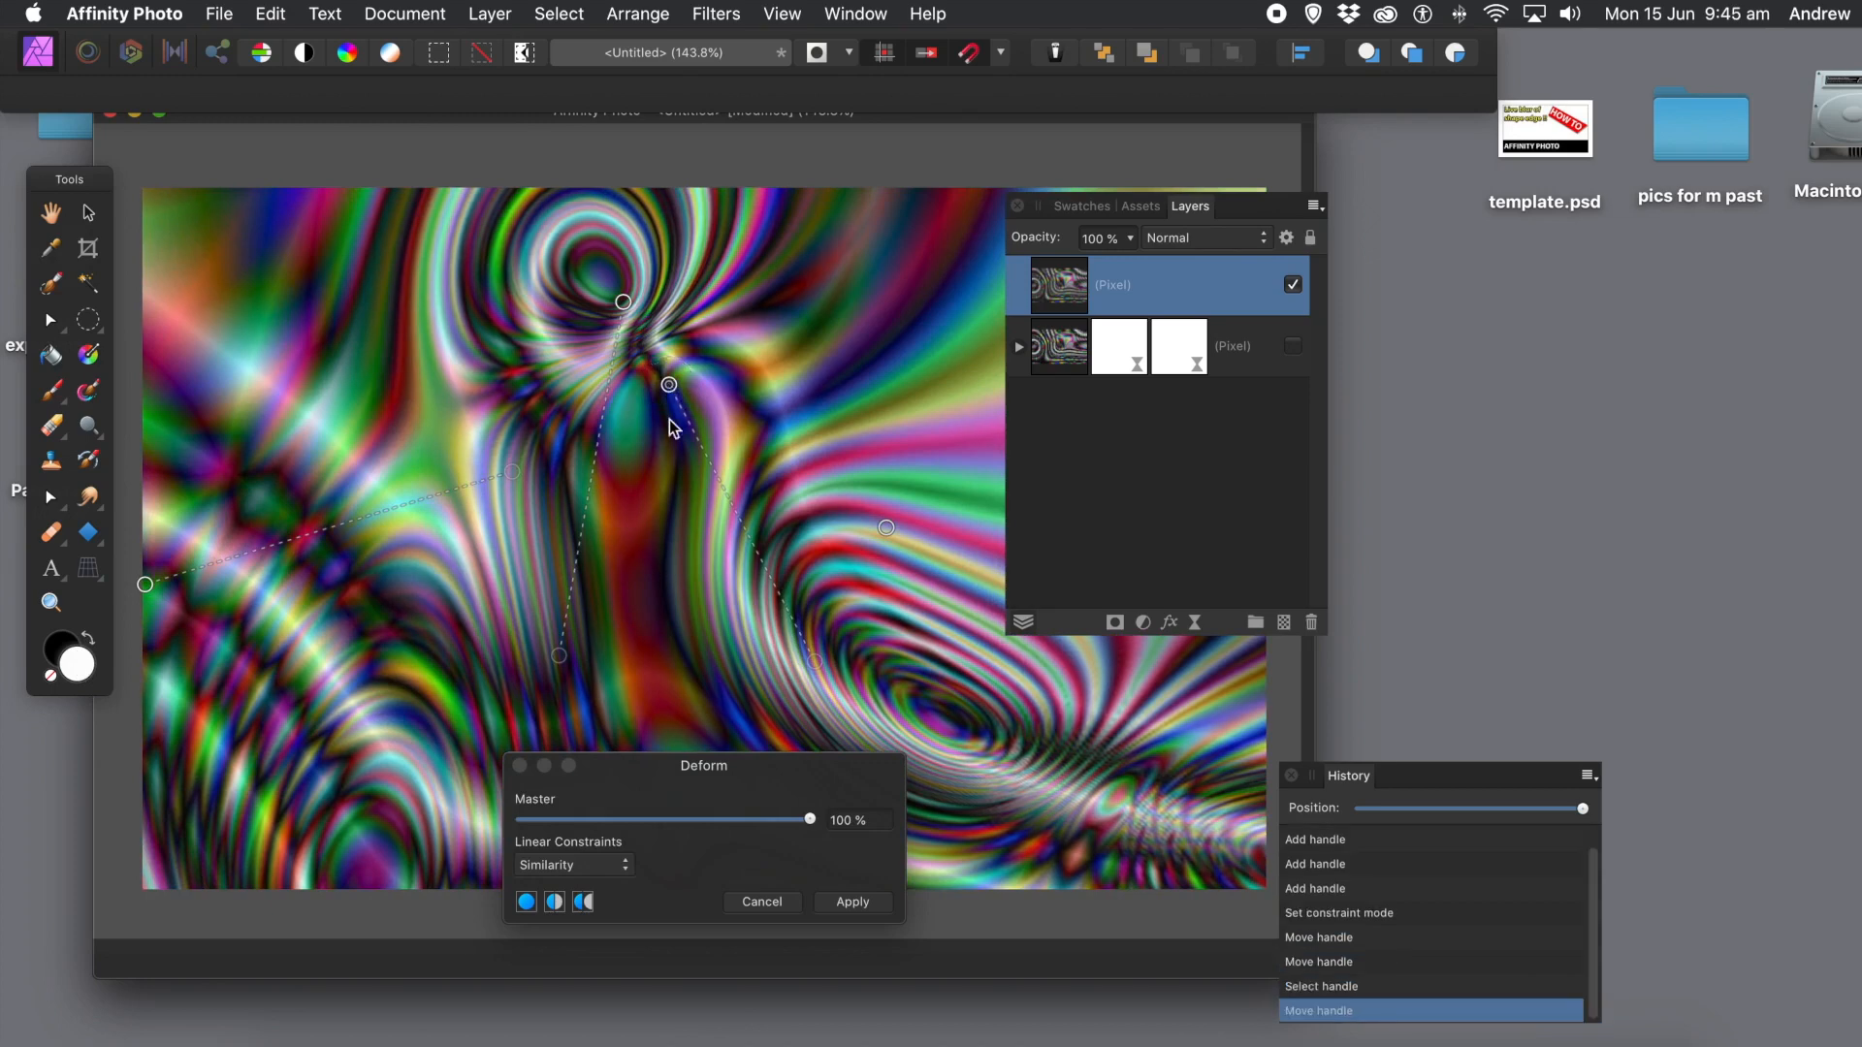
Step: Add three more Deform handles near the centre, lower left and lower right, pull them outward to stretch the pattern, and apply the filter
{"action": "left_click", "coordinate": [803, 640]}
{"action": "left_click_drag", "start_coordinate": [804, 642], "coordinate": [883, 540]}
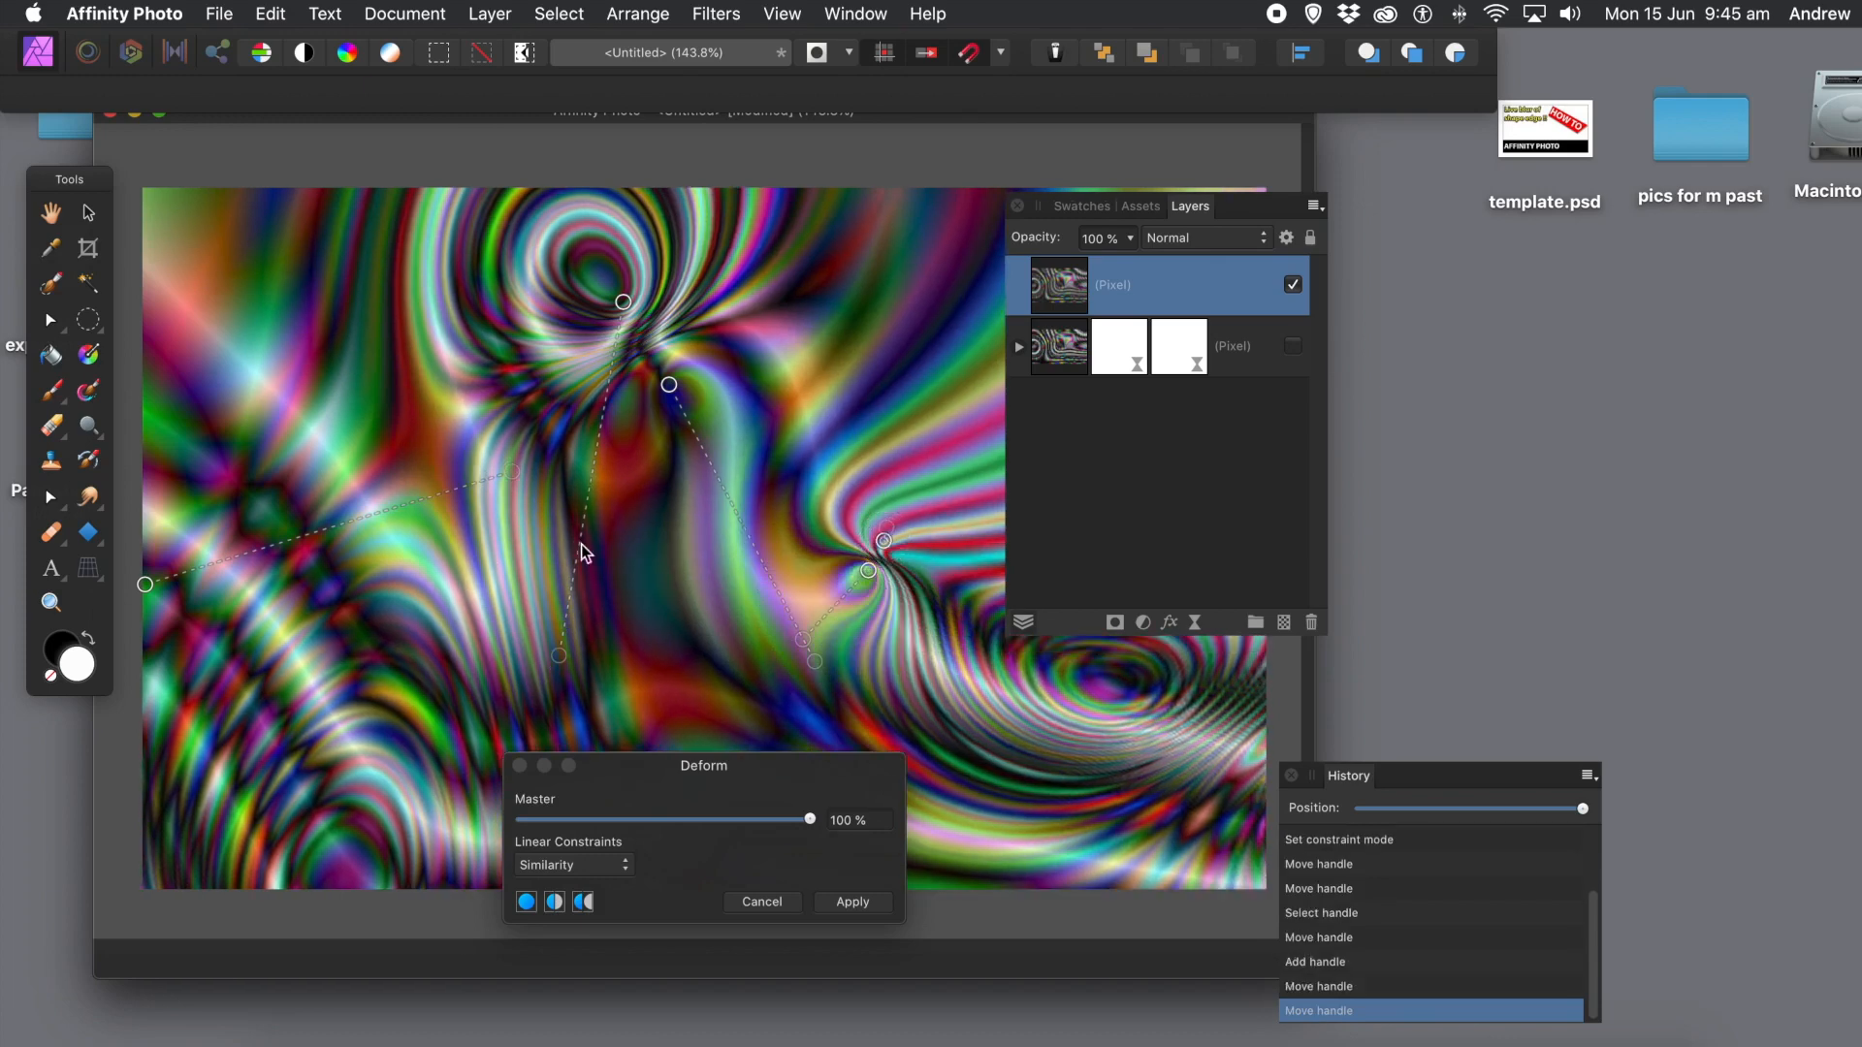
{"action": "left_click", "coordinate": [413, 614]}
{"action": "left_click_drag", "start_coordinate": [413, 614], "coordinate": [418, 801]}
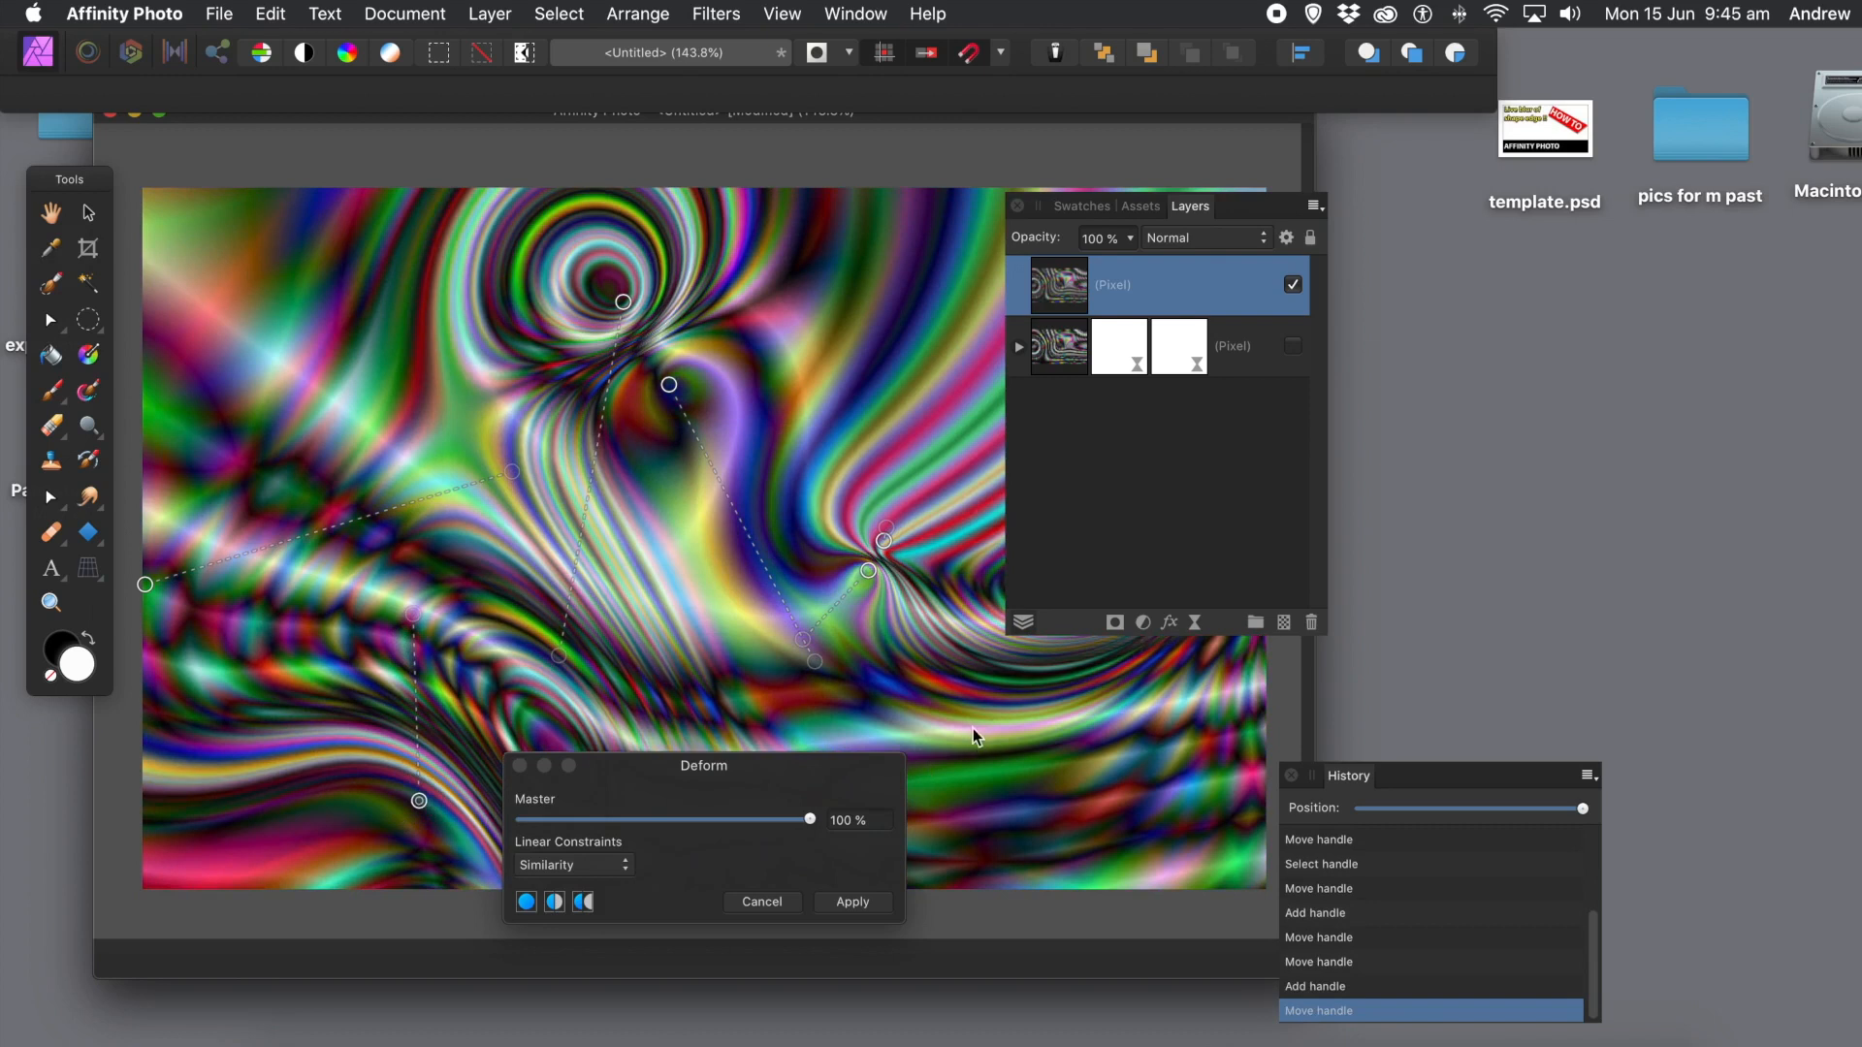
{"action": "left_click", "coordinate": [972, 729]}
{"action": "left_click_drag", "start_coordinate": [972, 729], "coordinate": [1148, 818]}
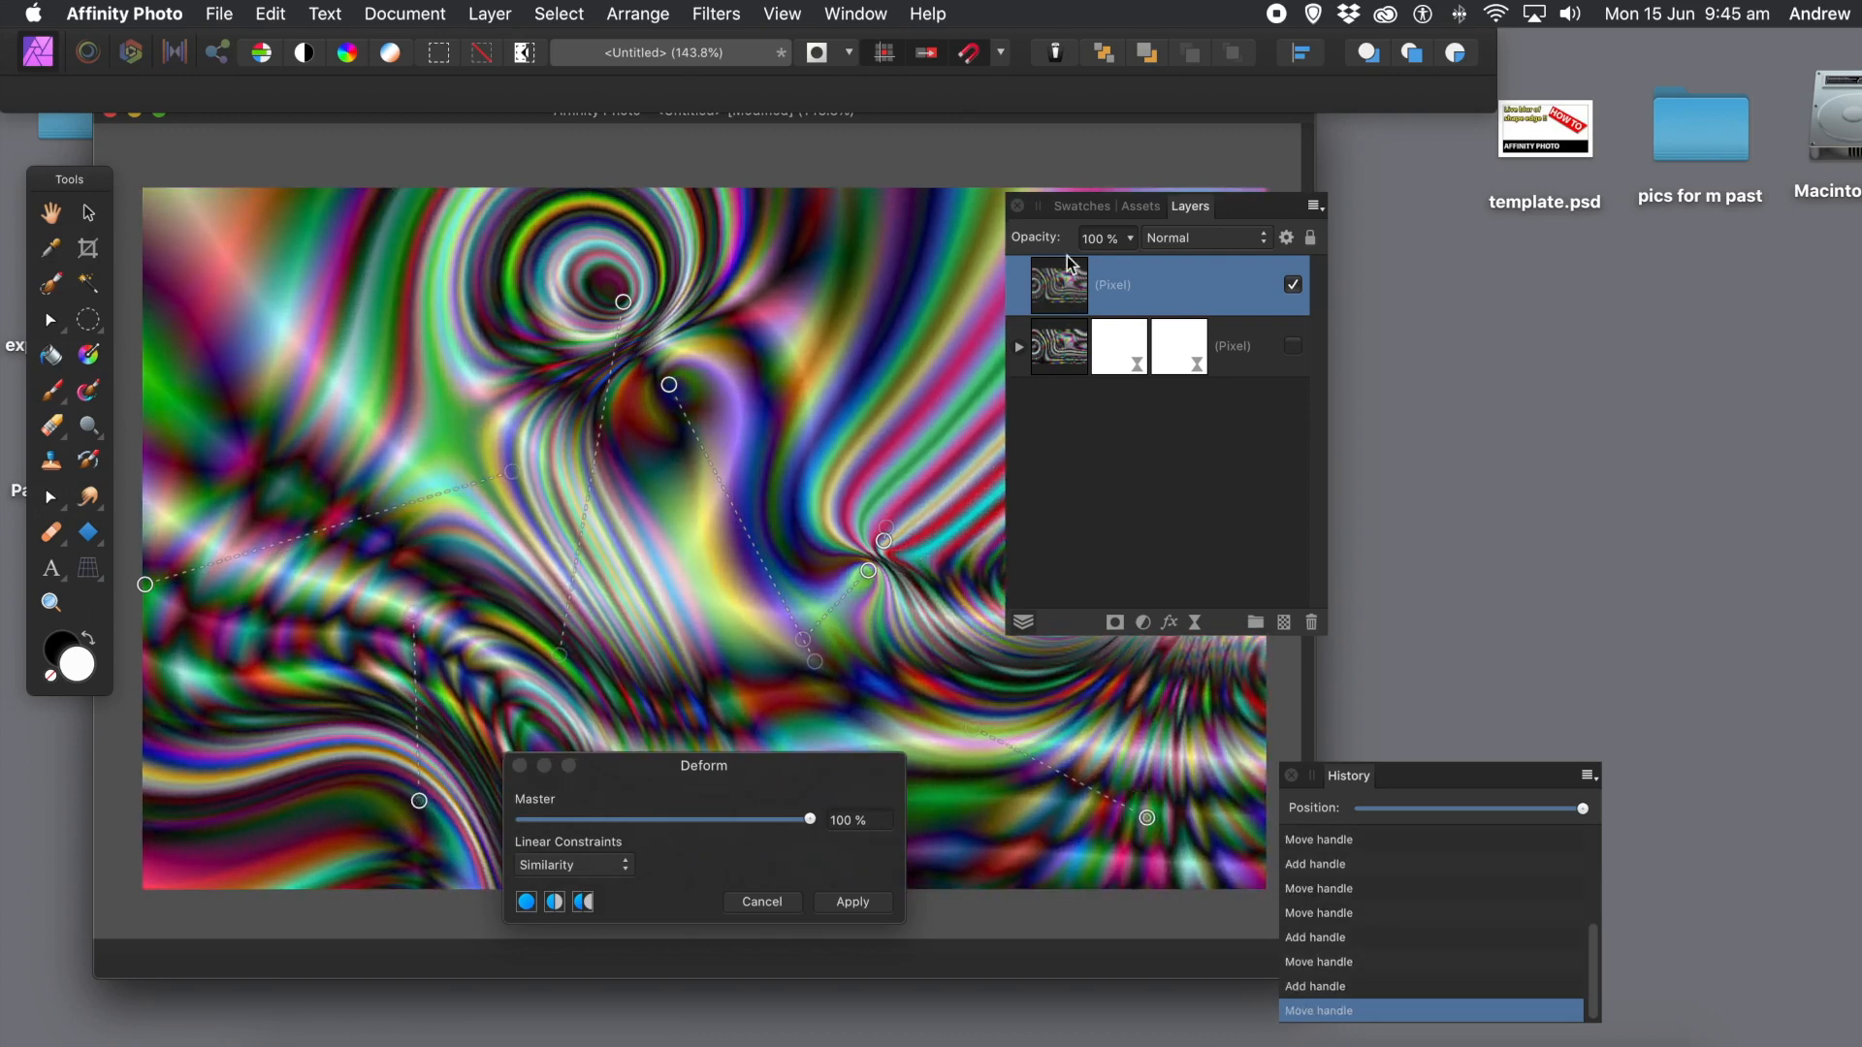
{"action": "left_click_drag", "start_coordinate": [1249, 205], "coordinate": [1463, 226]}
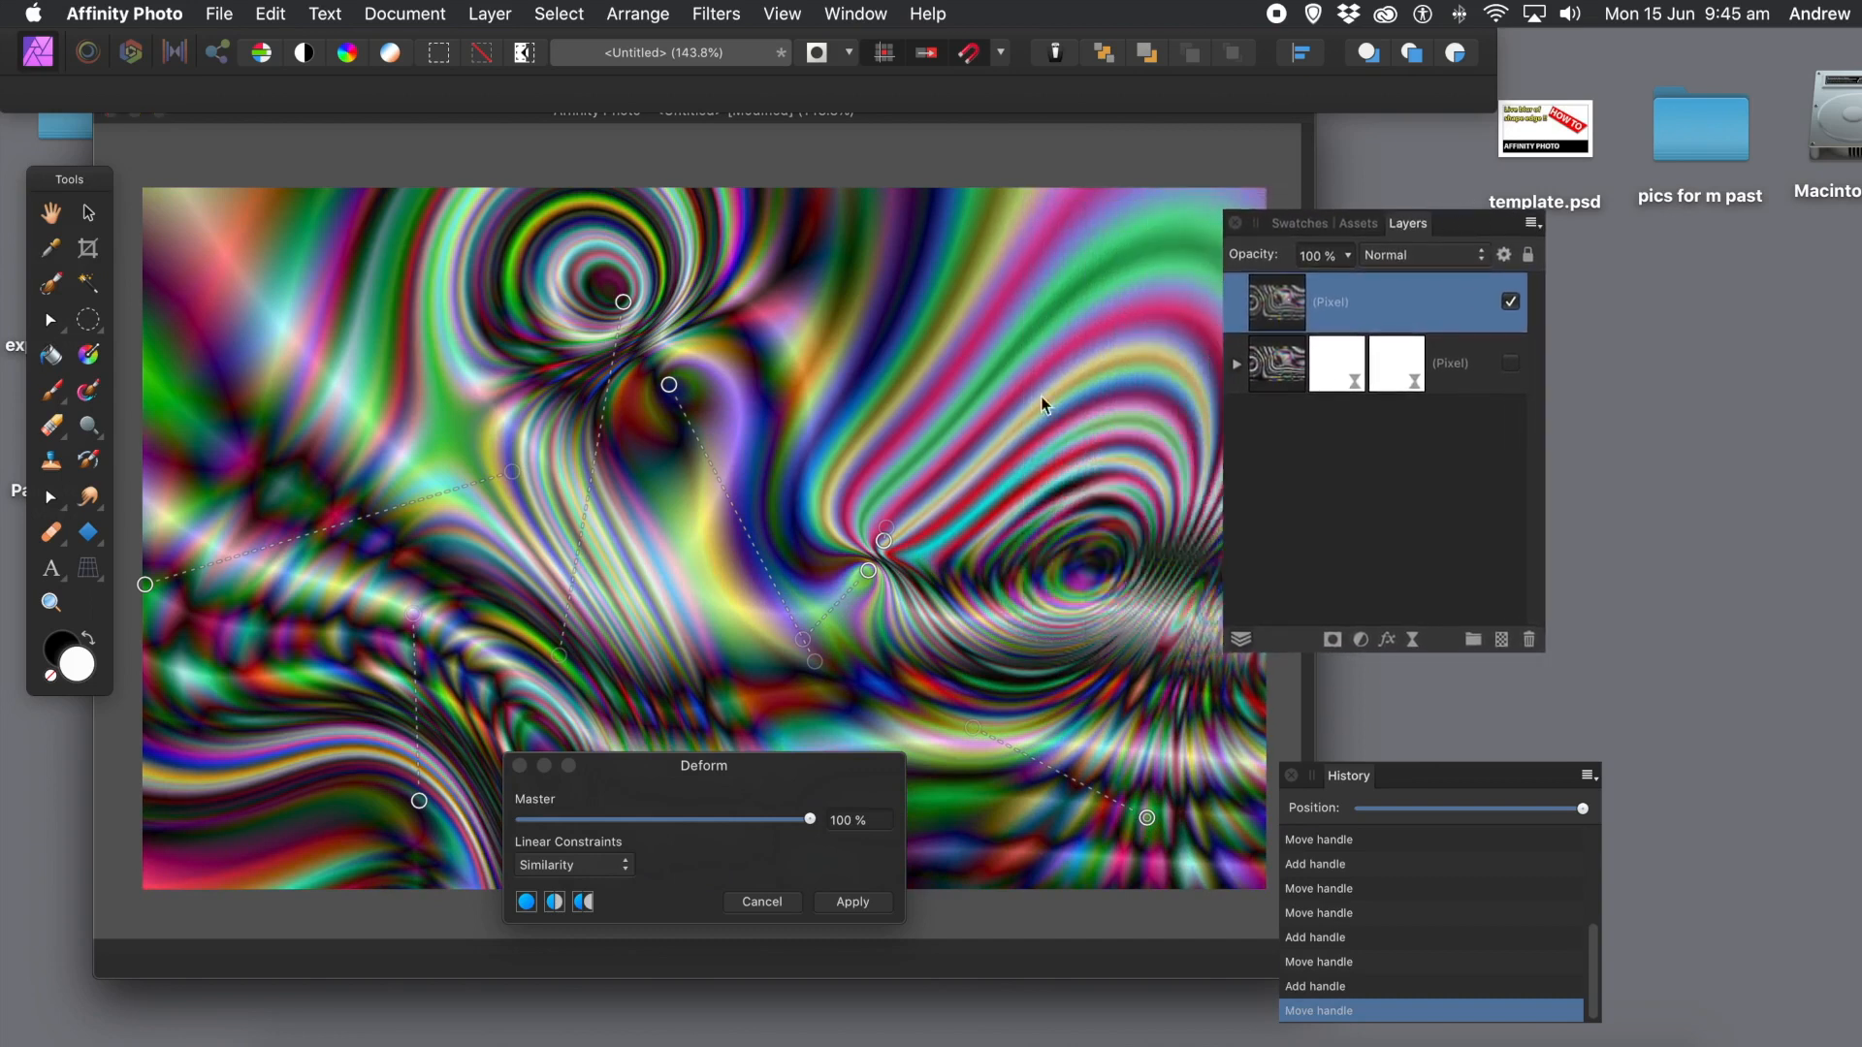
{"action": "left_click", "coordinate": [852, 902]}
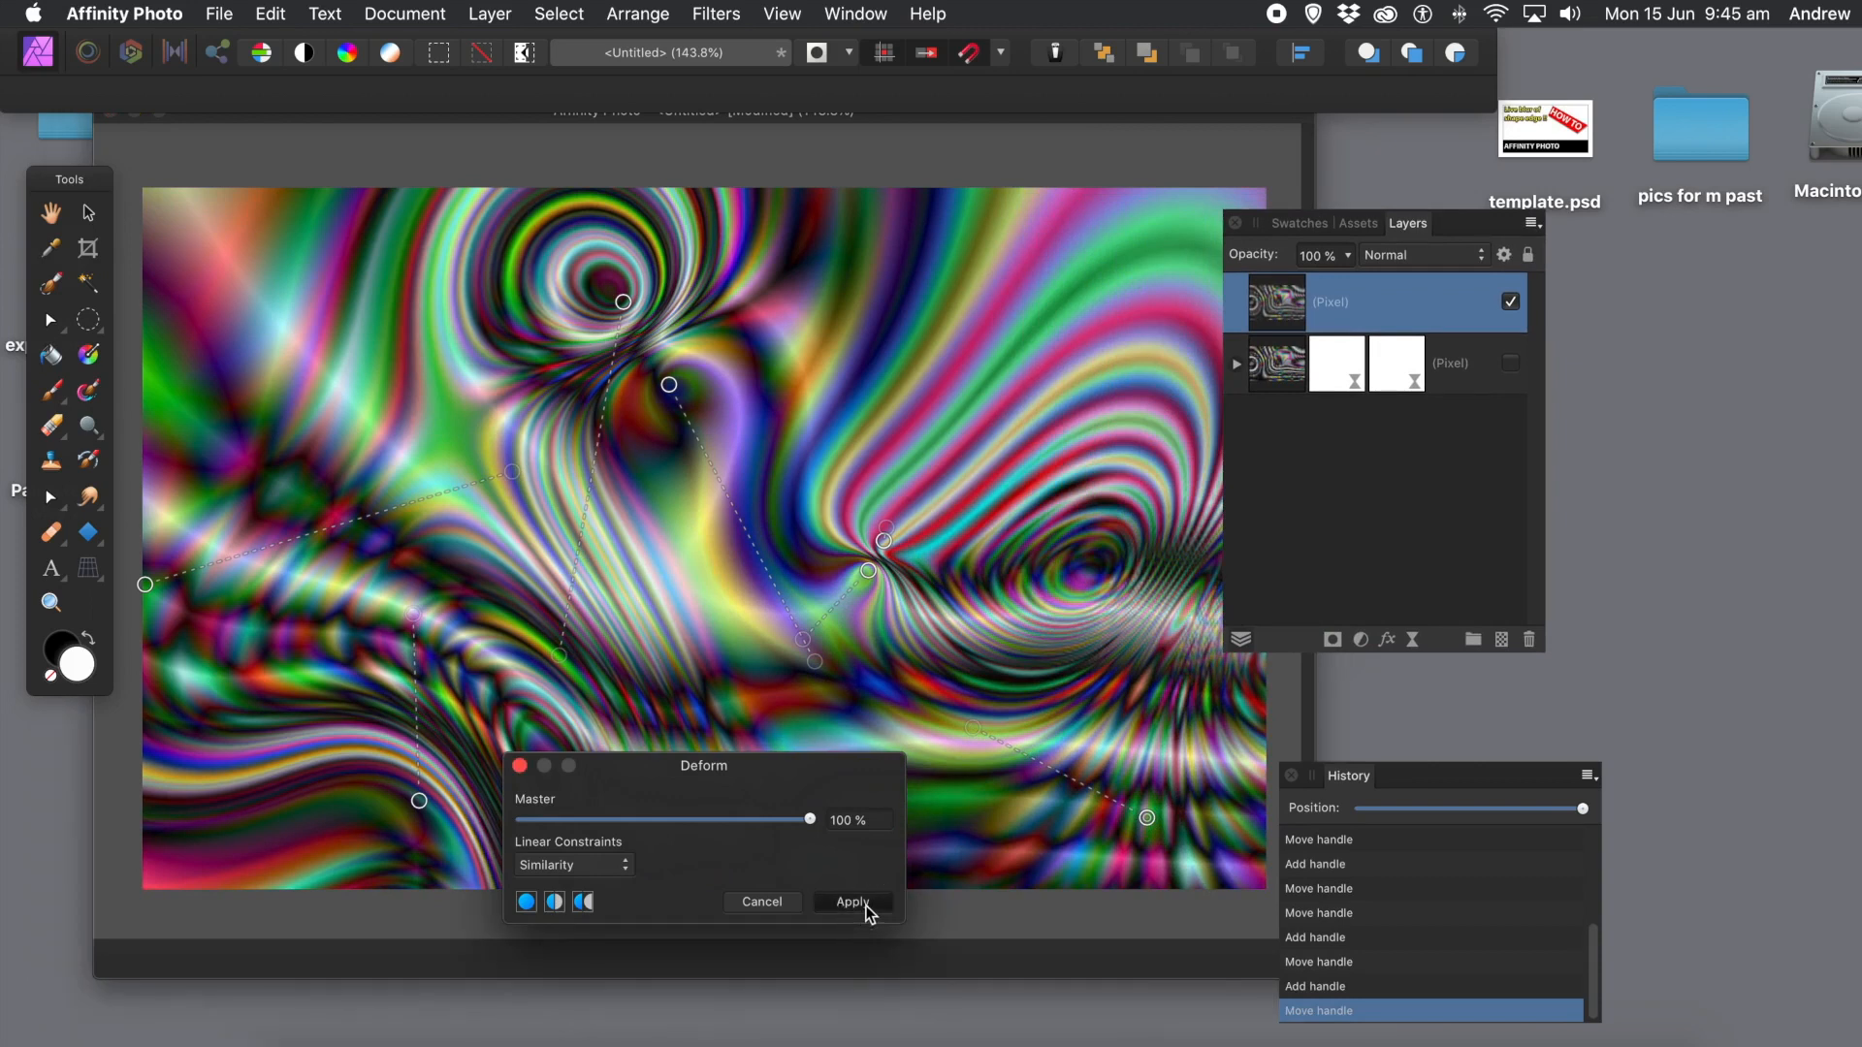